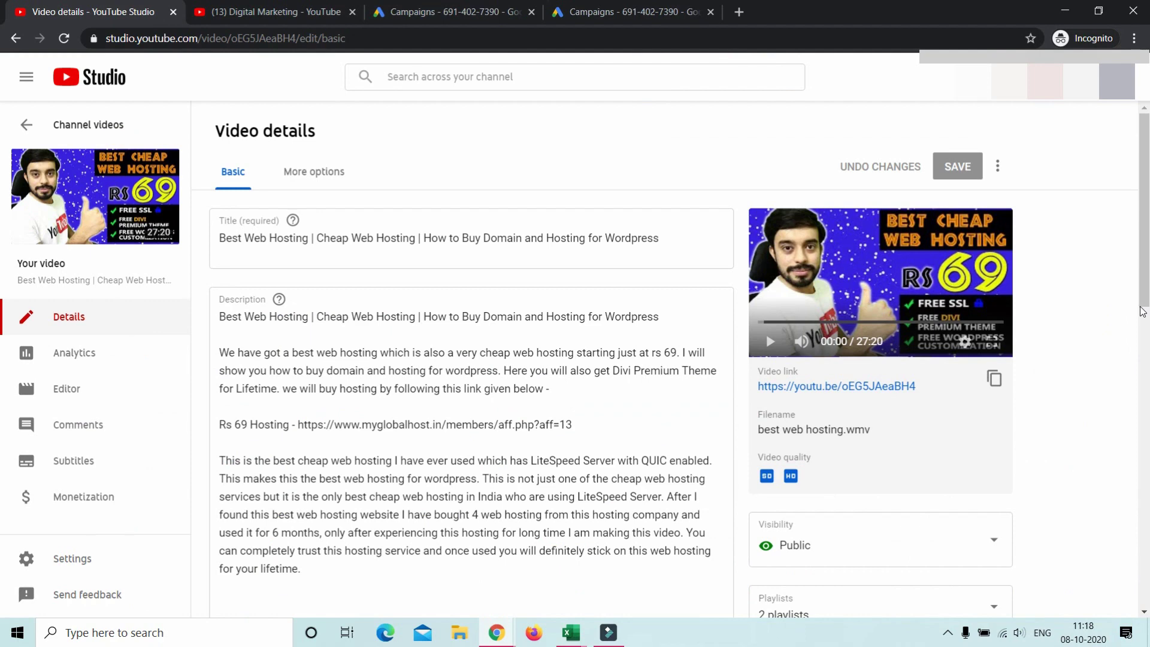
- Switch to Google Ads, examine the account overview's impressions and views chart, and return to the campaign list
left_click(491, 8)
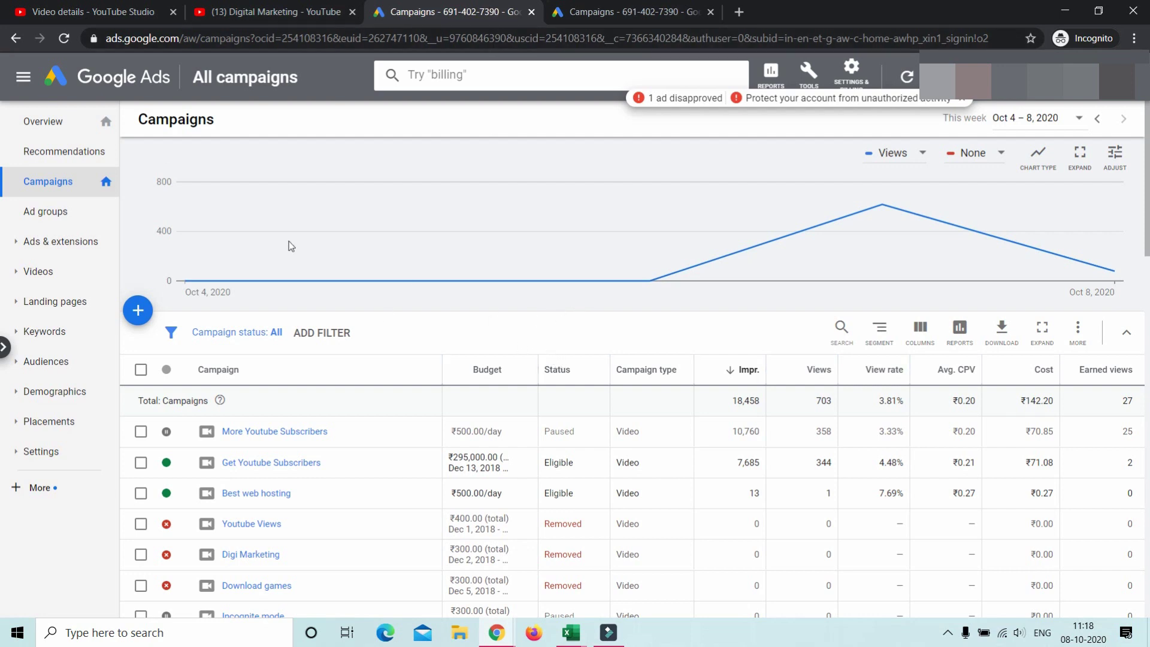
left_click(65, 125)
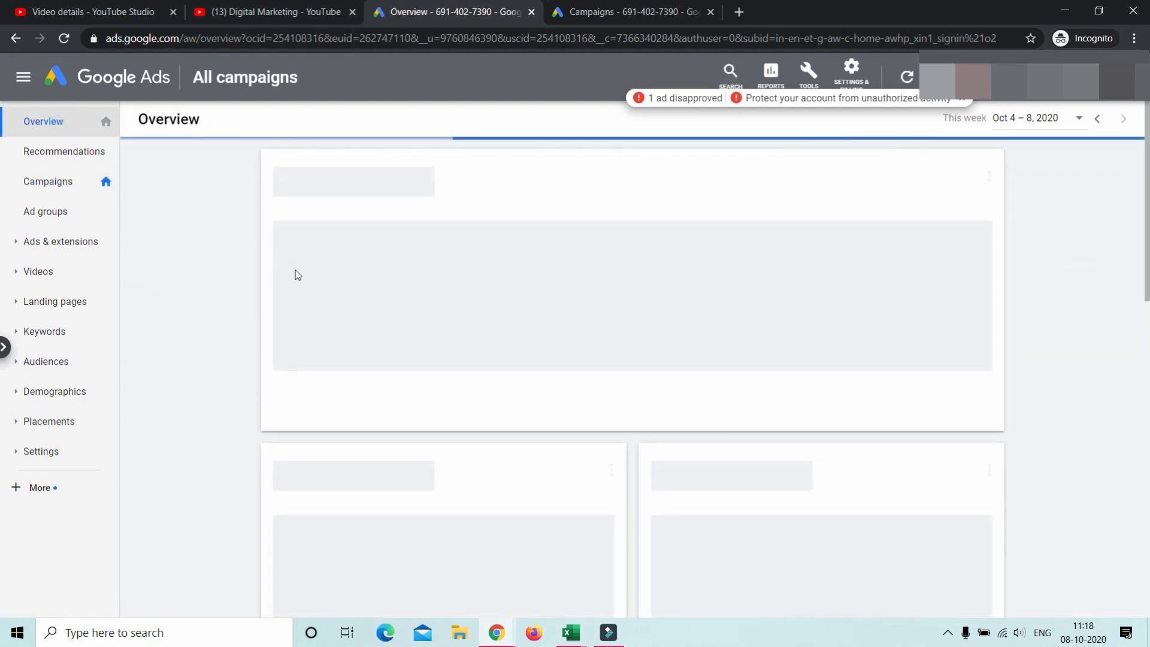
scroll(584, 323, "down", 2)
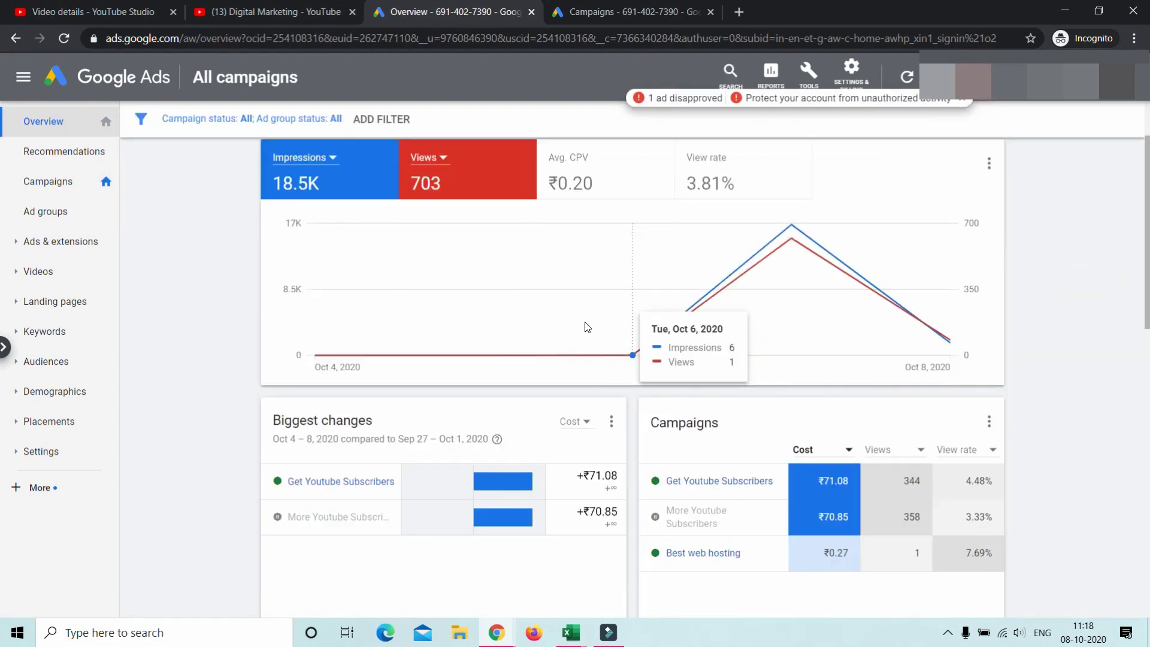
scroll(587, 326, "up", 2)
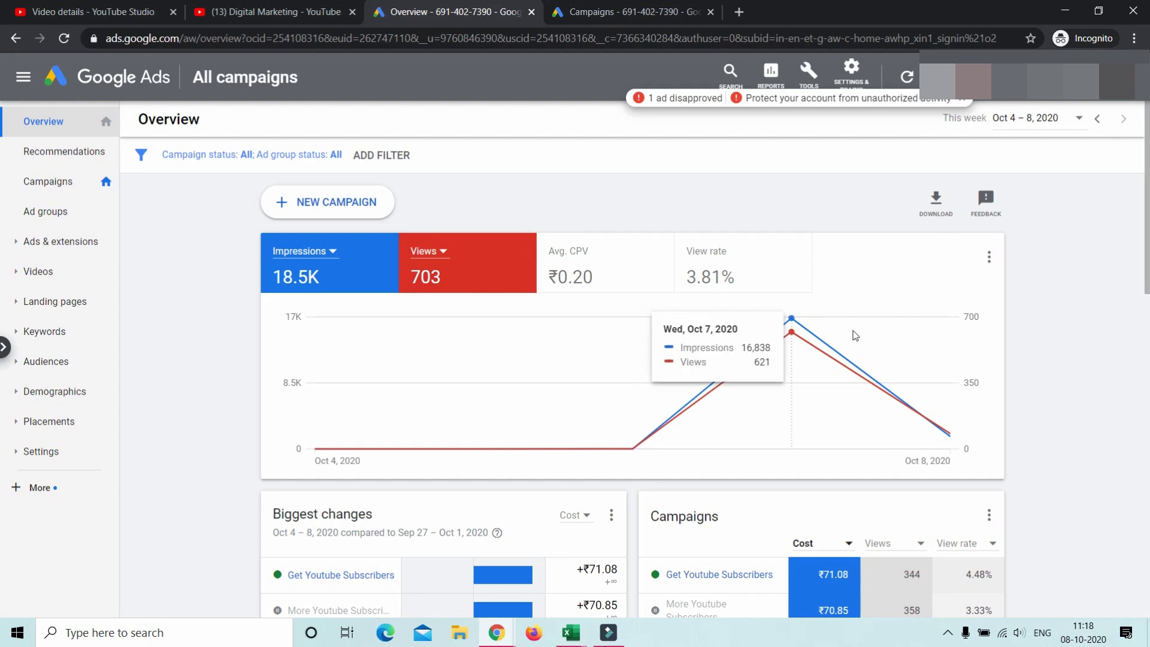
left_click(52, 186)
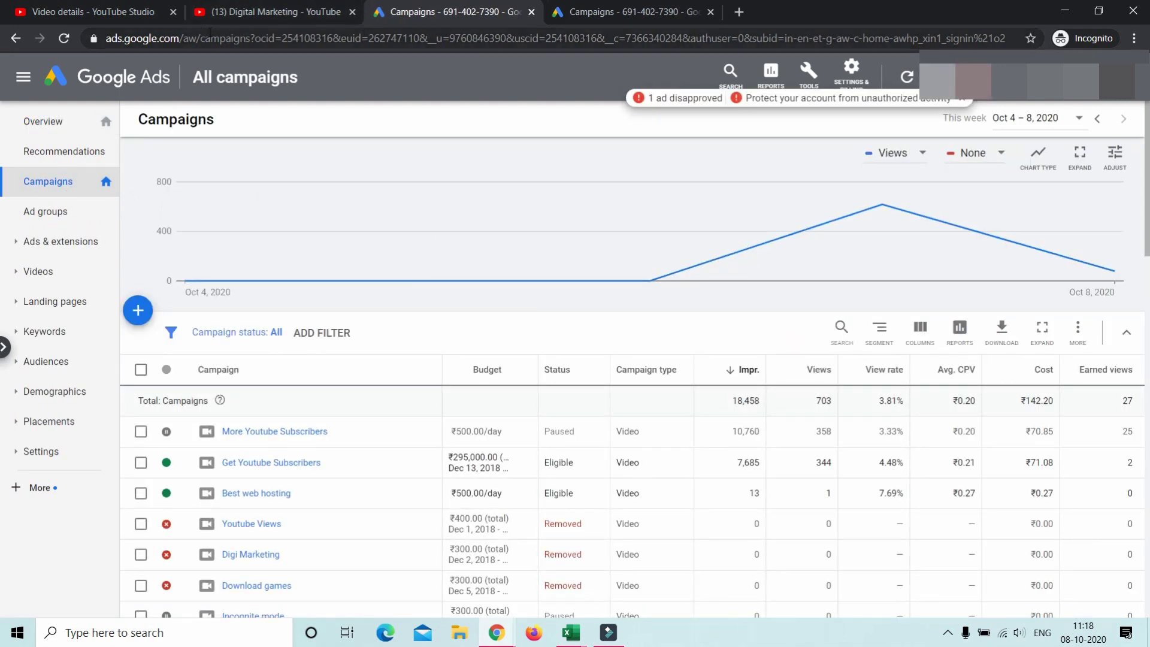
- Look through the Digital Marketing playlist on YouTube for the tutorial on creating a Google AdWords account
left_click(267, 11)
scroll(418, 155, "up", 20)
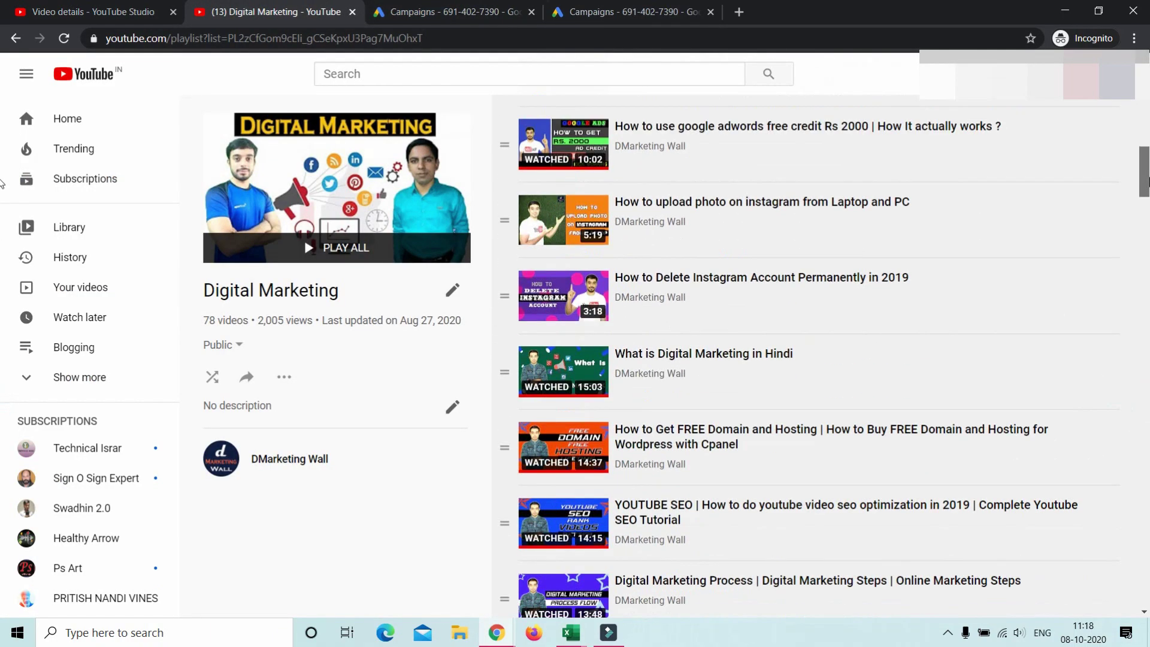
scroll(2, 183, "up", 5)
scroll(2, 157, "up", 3)
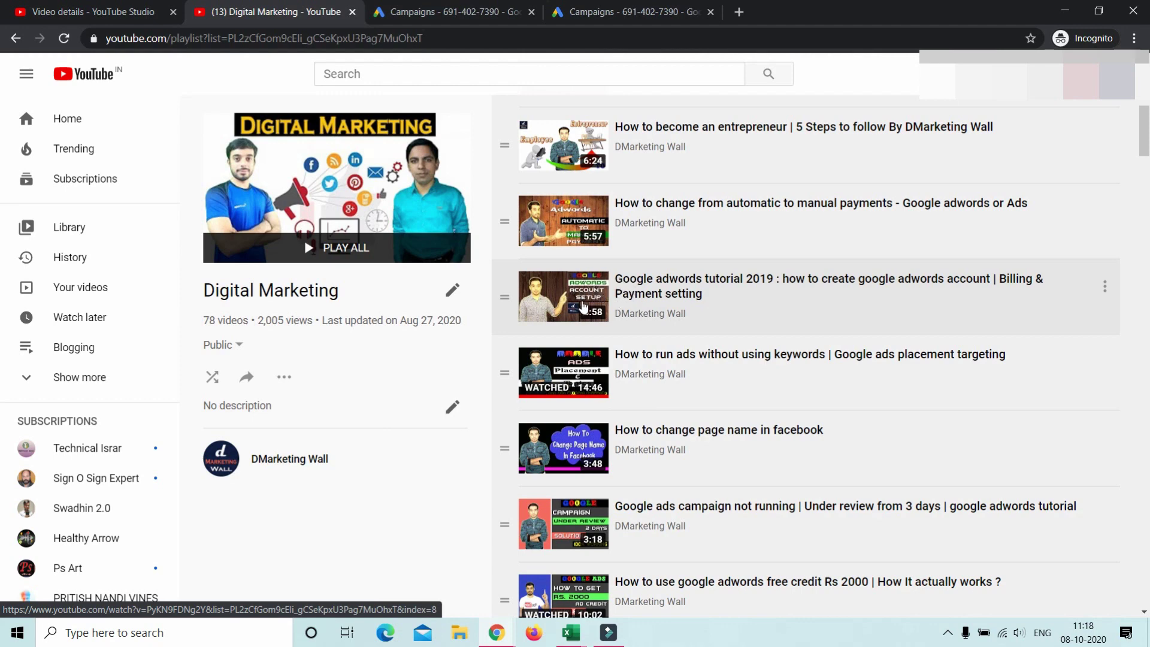
scroll(421, 300, "up", 2)
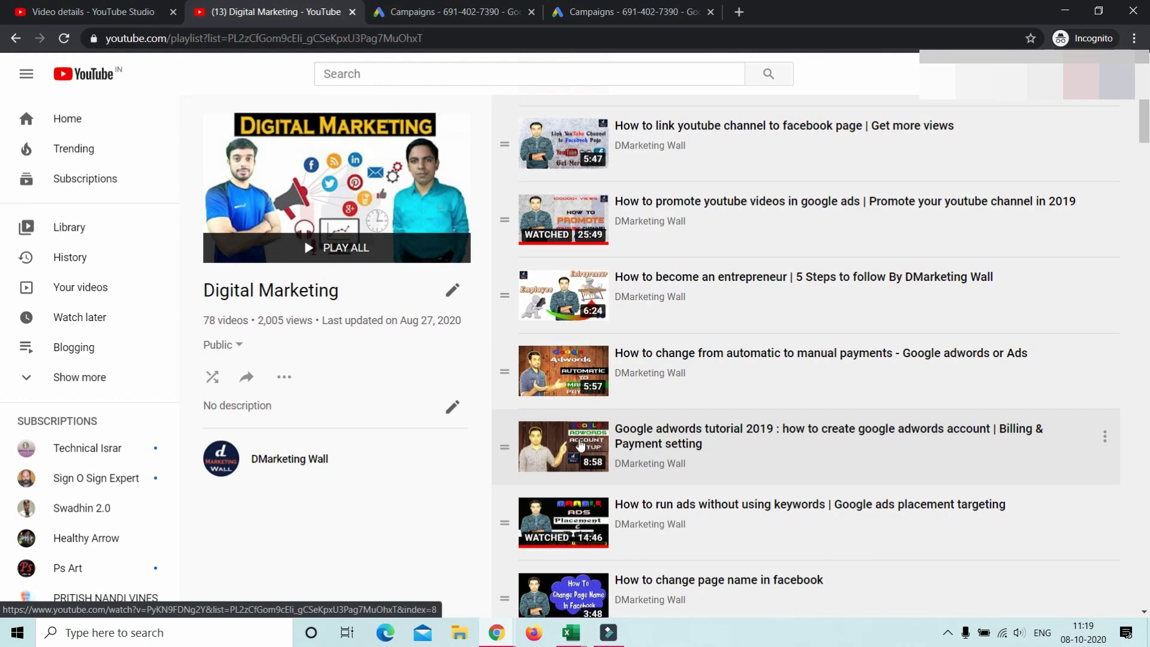
- Create a new Google Ads video campaign with the Product and brand consideration goal and the Influence consideration subtype
left_click(430, 8)
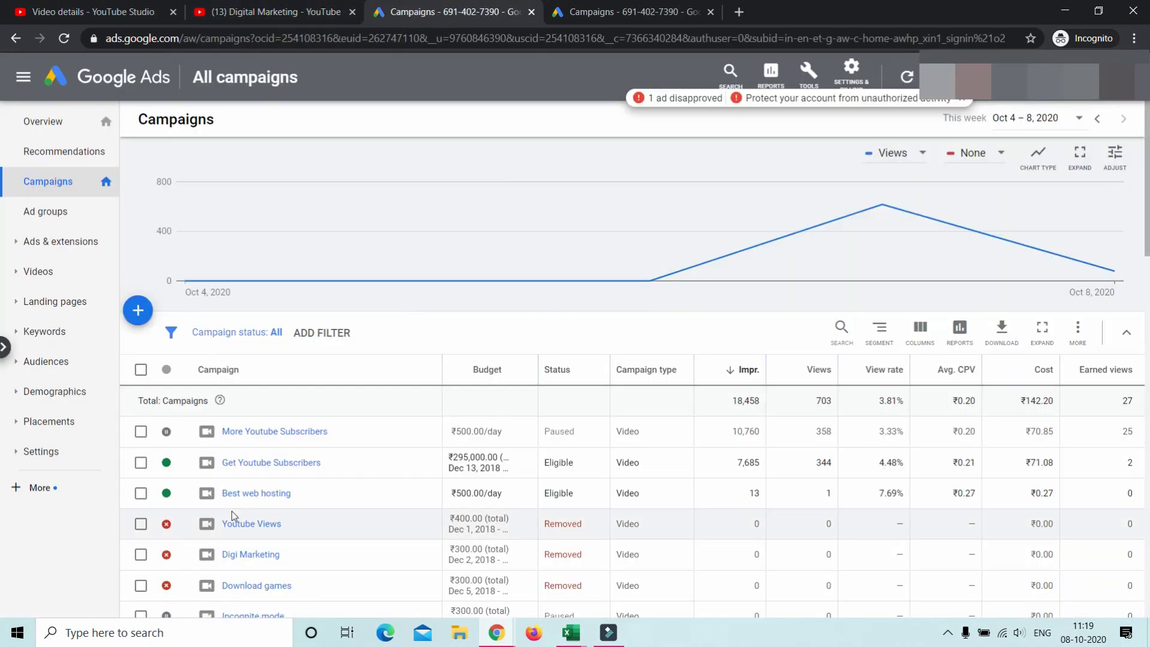
mouse_move(337, 279)
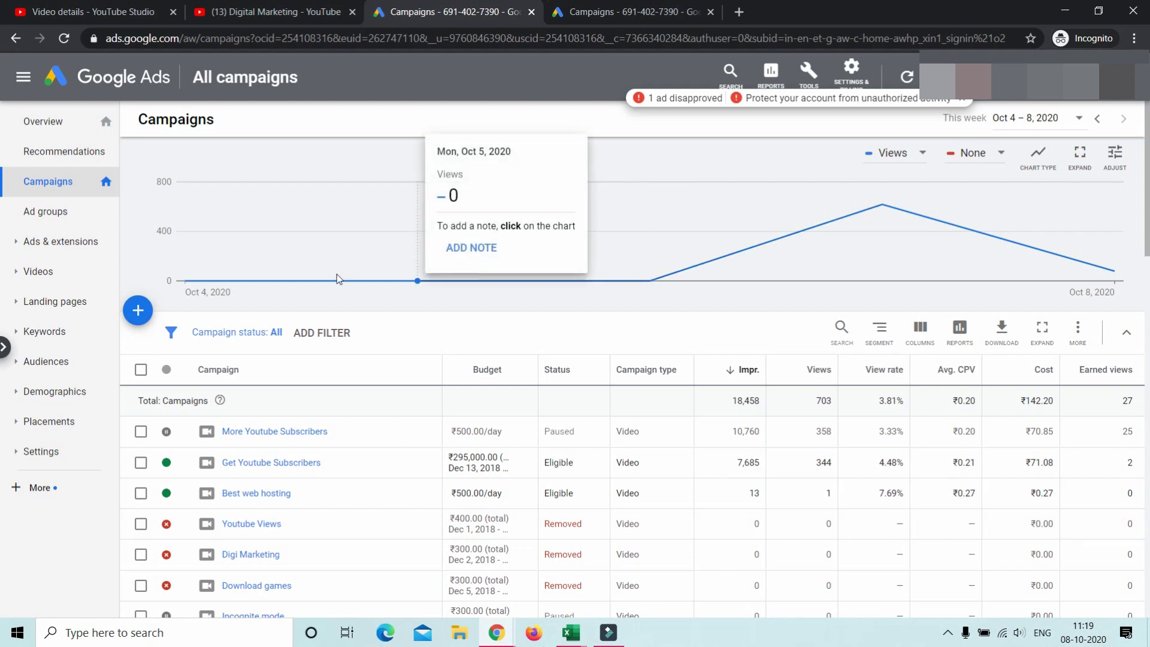
left_click(139, 312)
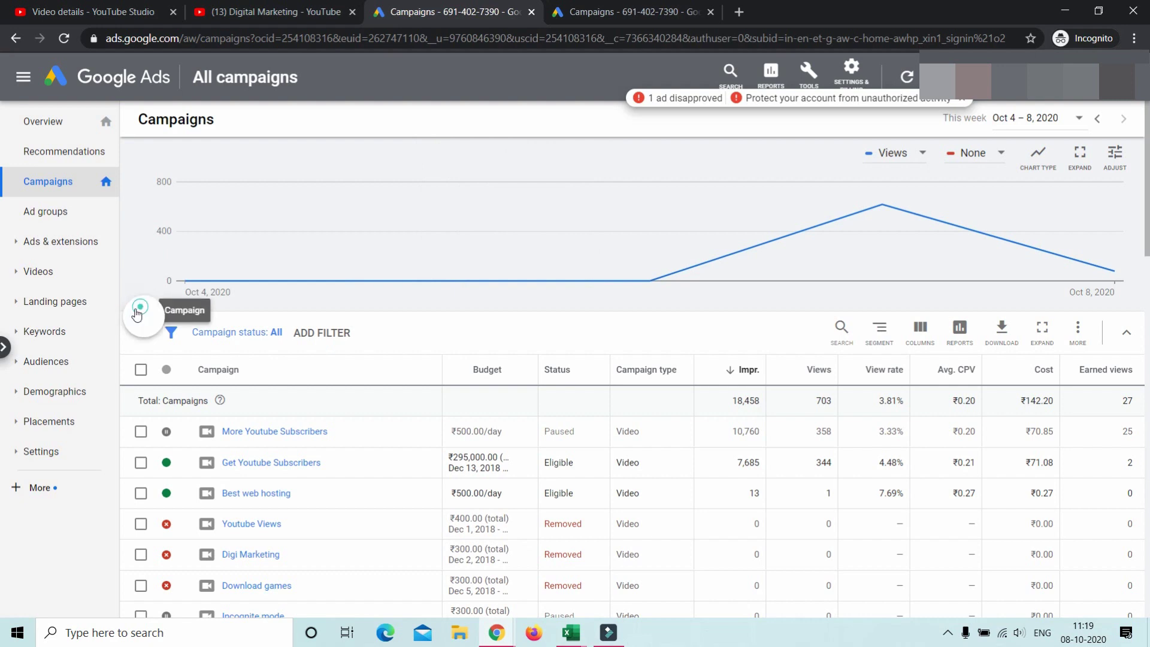
left_click(214, 371)
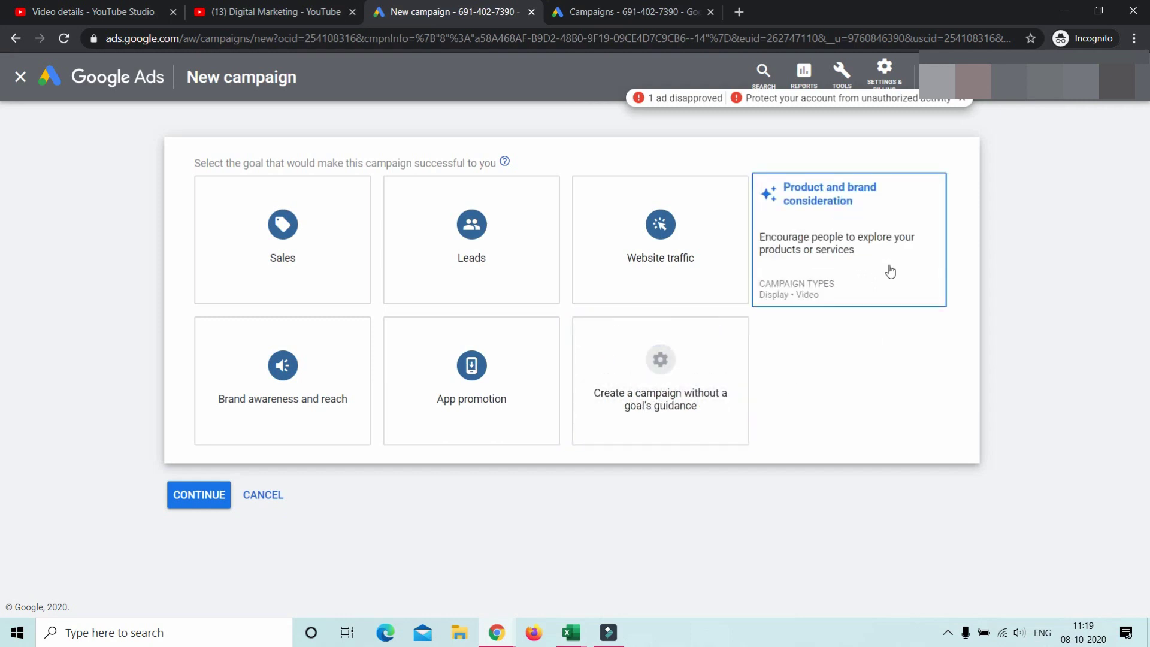
left_click(863, 205)
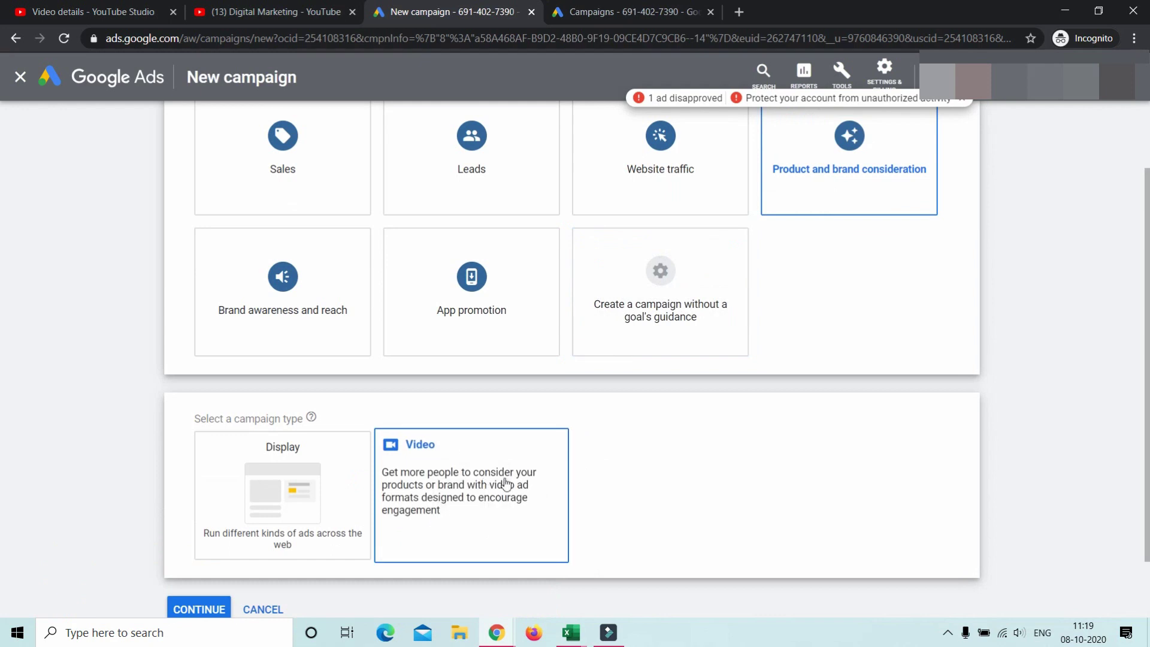
left_click(506, 479)
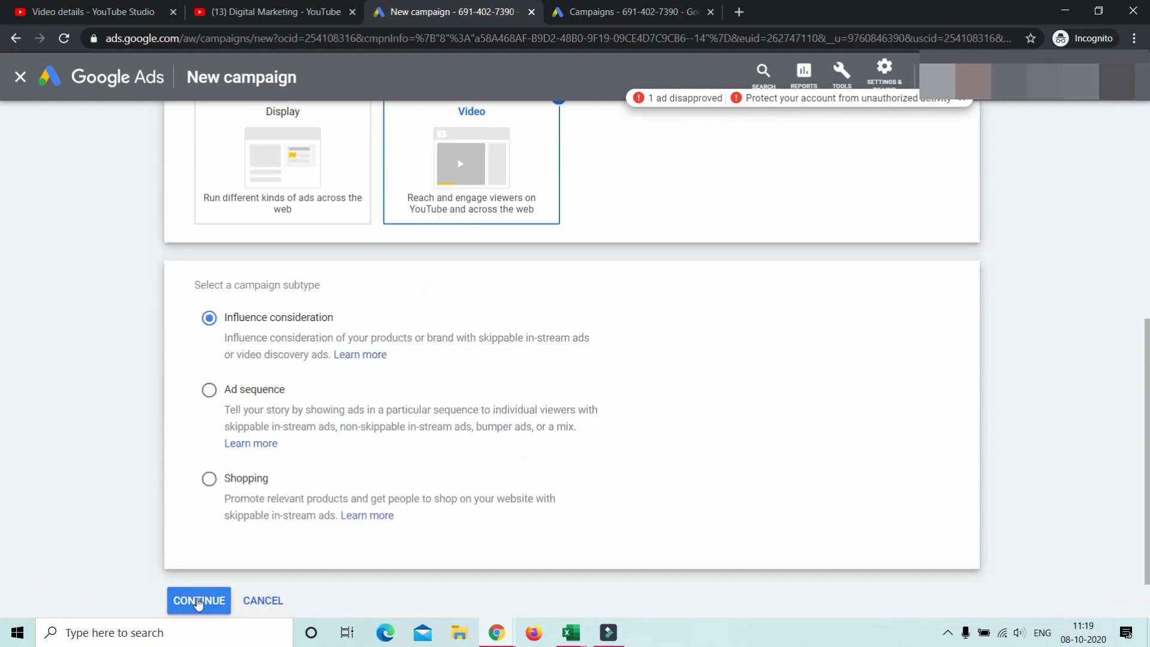
left_click(198, 601)
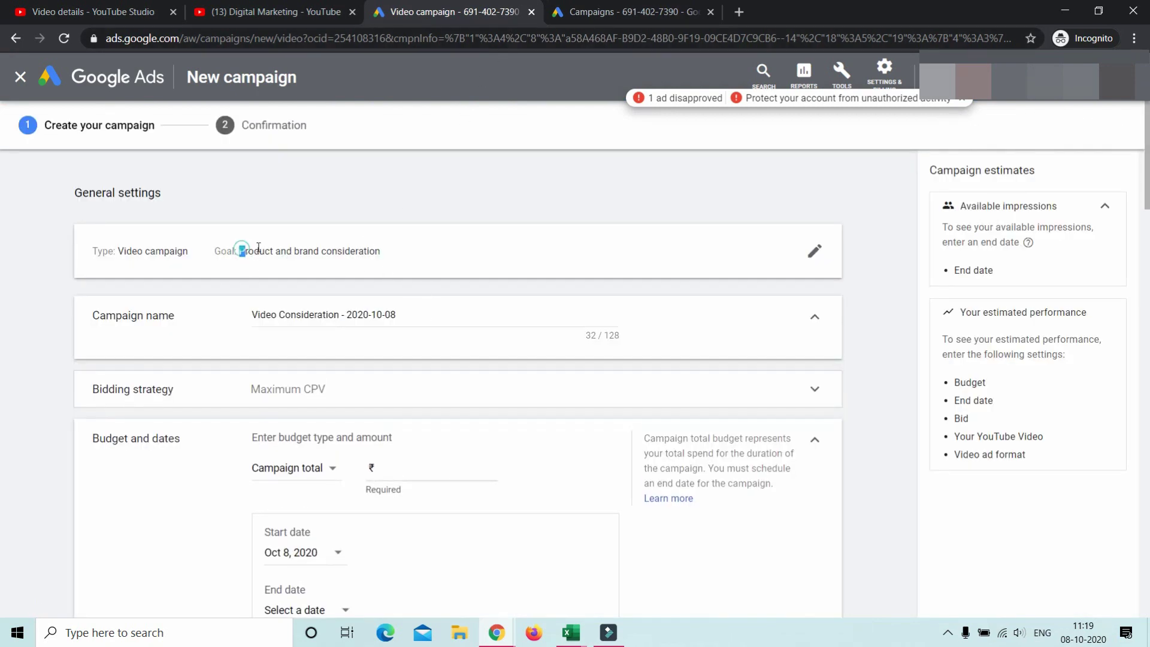
- Name the campaign "Best Web Hosting 2", copying "Best Web Hosting" from the video's title in YouTube Studio
left_click_drag(240, 251, 405, 257)
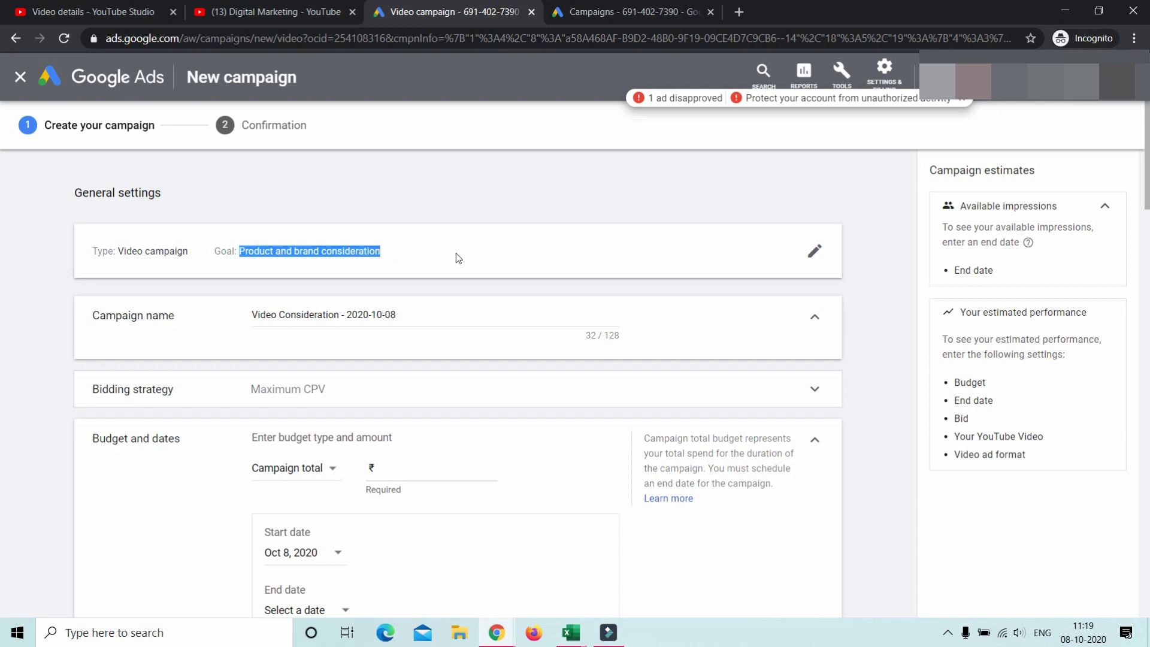
left_click_drag(411, 317, 241, 315)
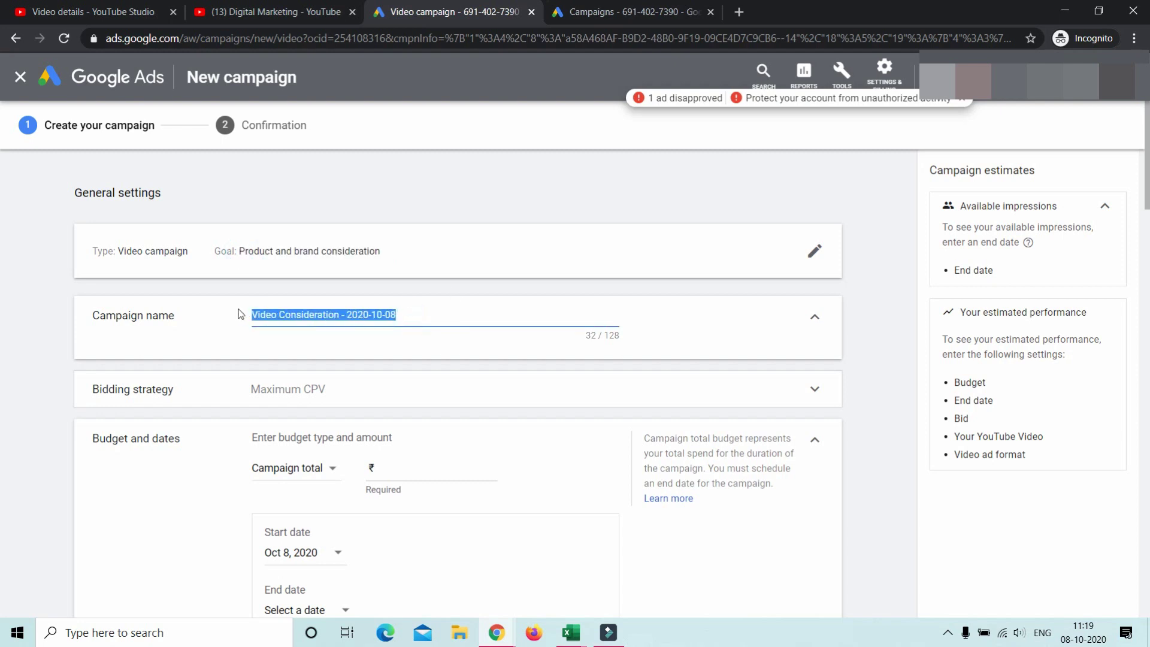
left_click(30, 5)
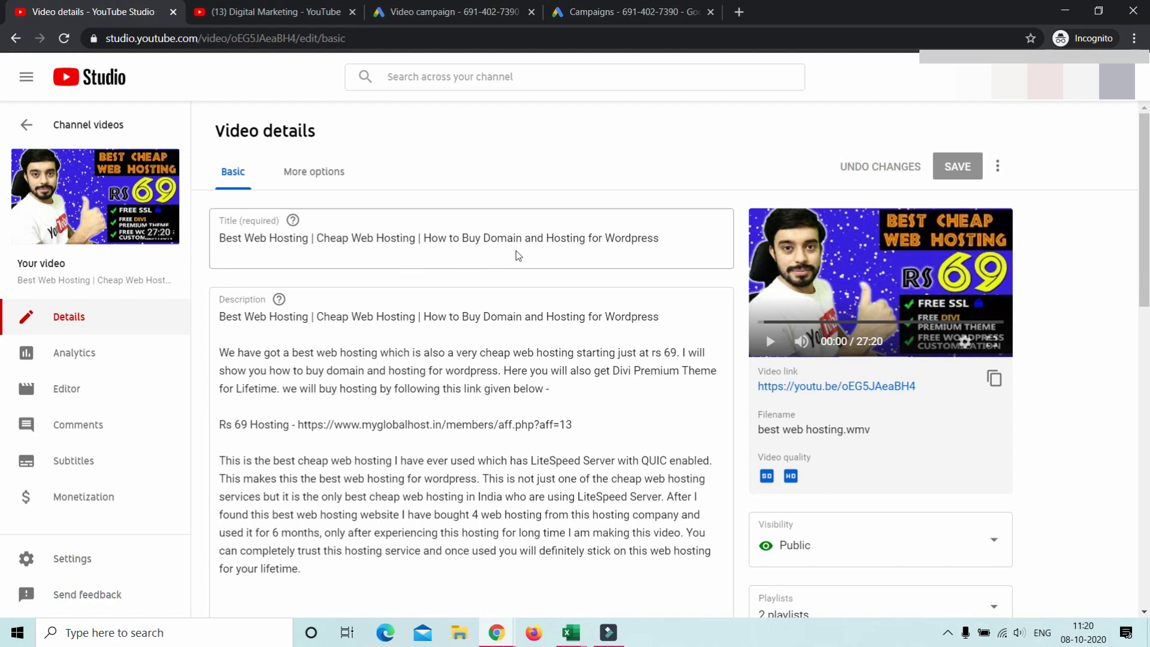
left_click_drag(221, 235, 308, 238)
key("ctrl+c")
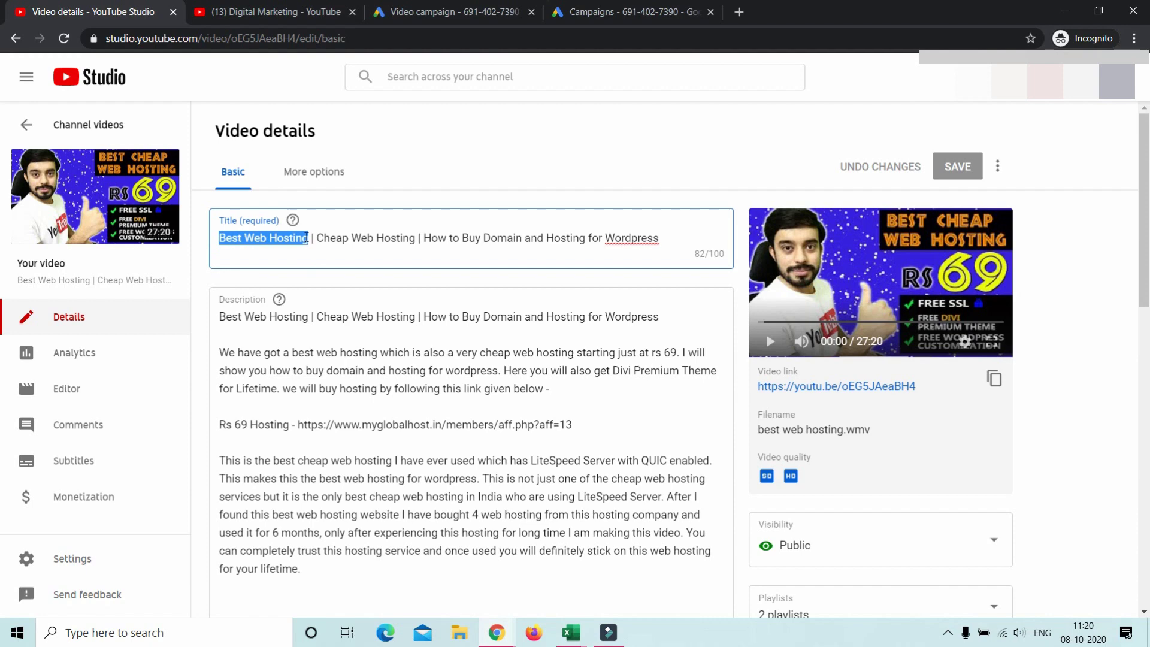
left_click(485, 6)
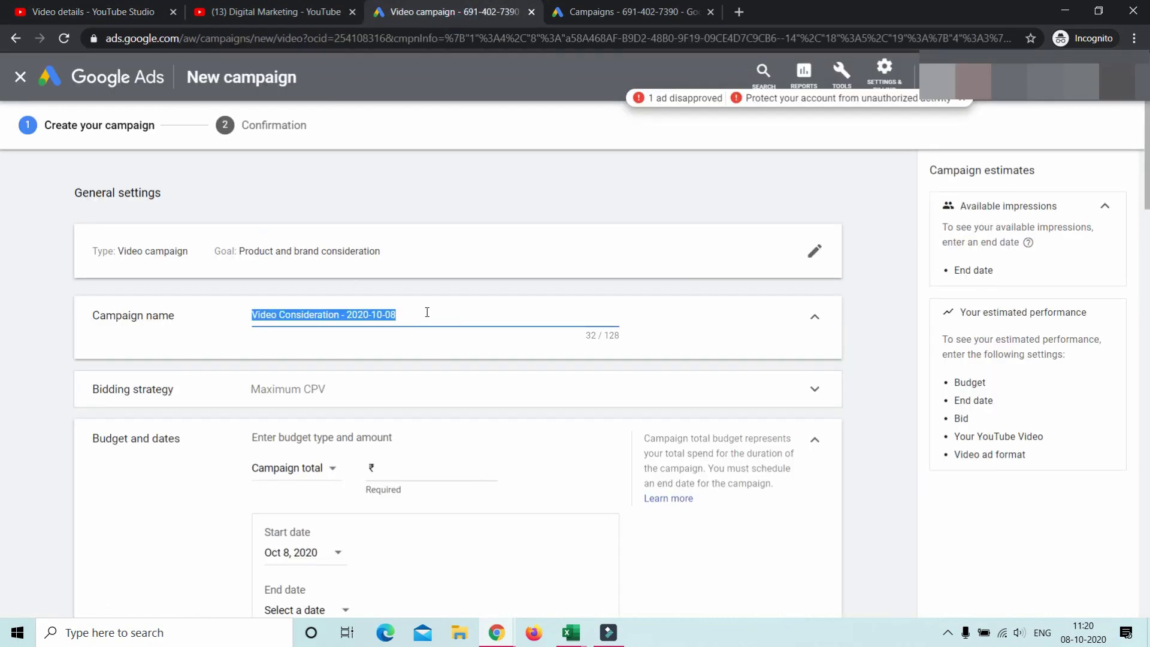
key("ctrl+v")
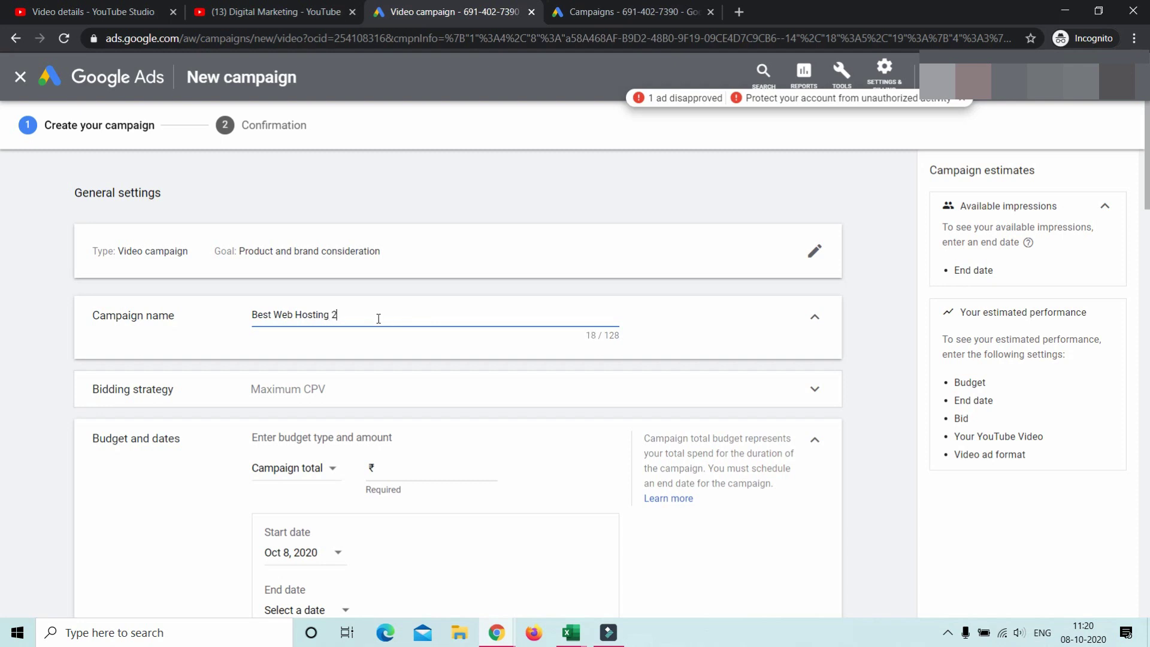
left_click_drag(328, 318, 253, 316)
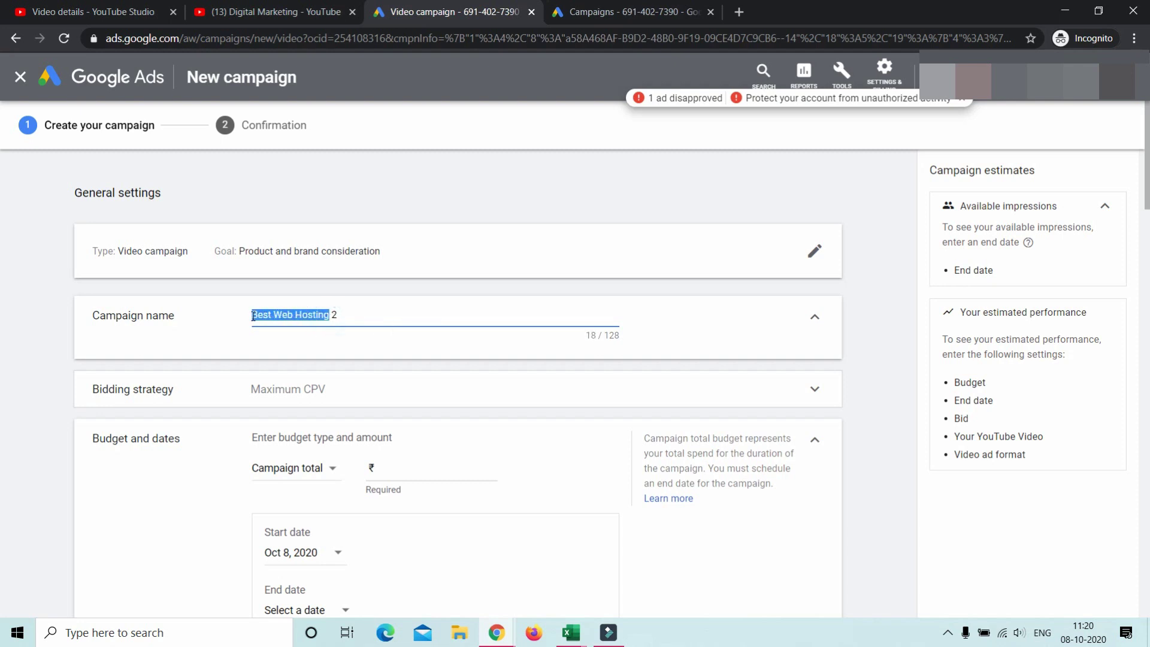
left_click(380, 311)
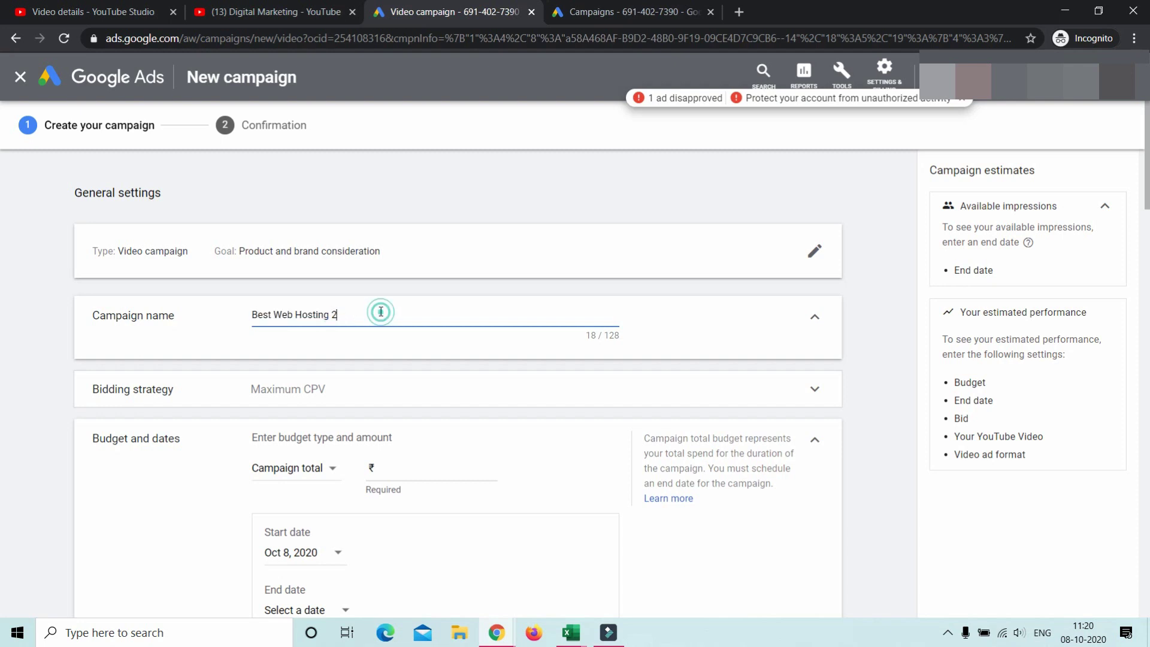
- Review the bidding strategy details for the campaign and collapse them again
scroll(354, 317, "down", 3)
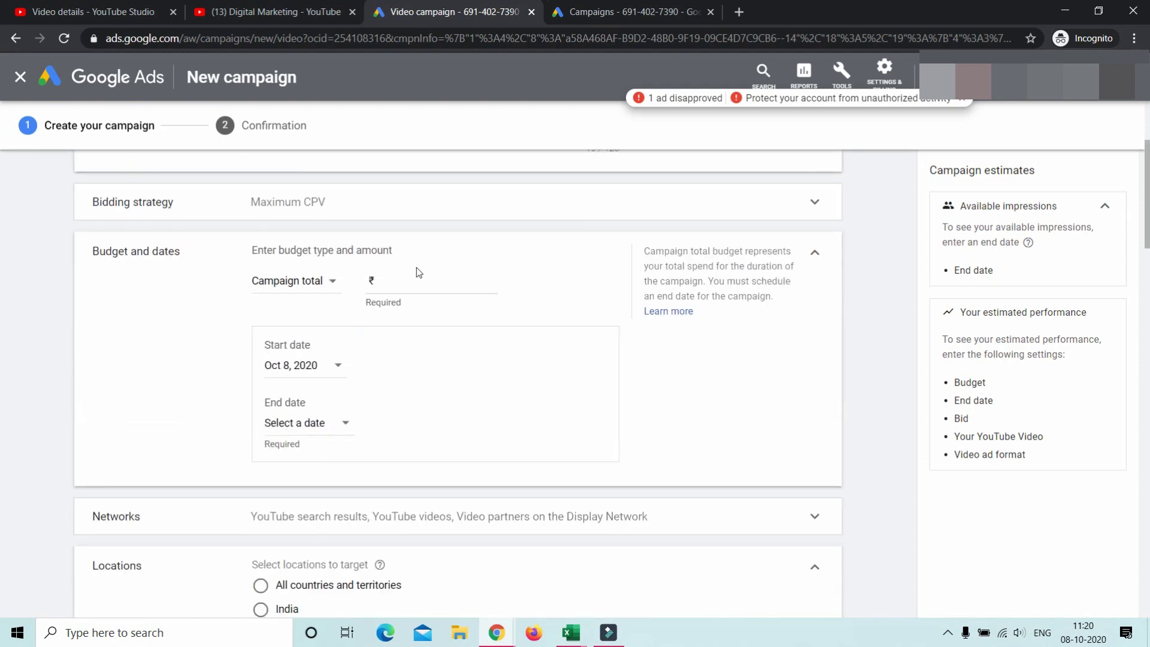
scroll(418, 214, "up", 3)
left_click(373, 384)
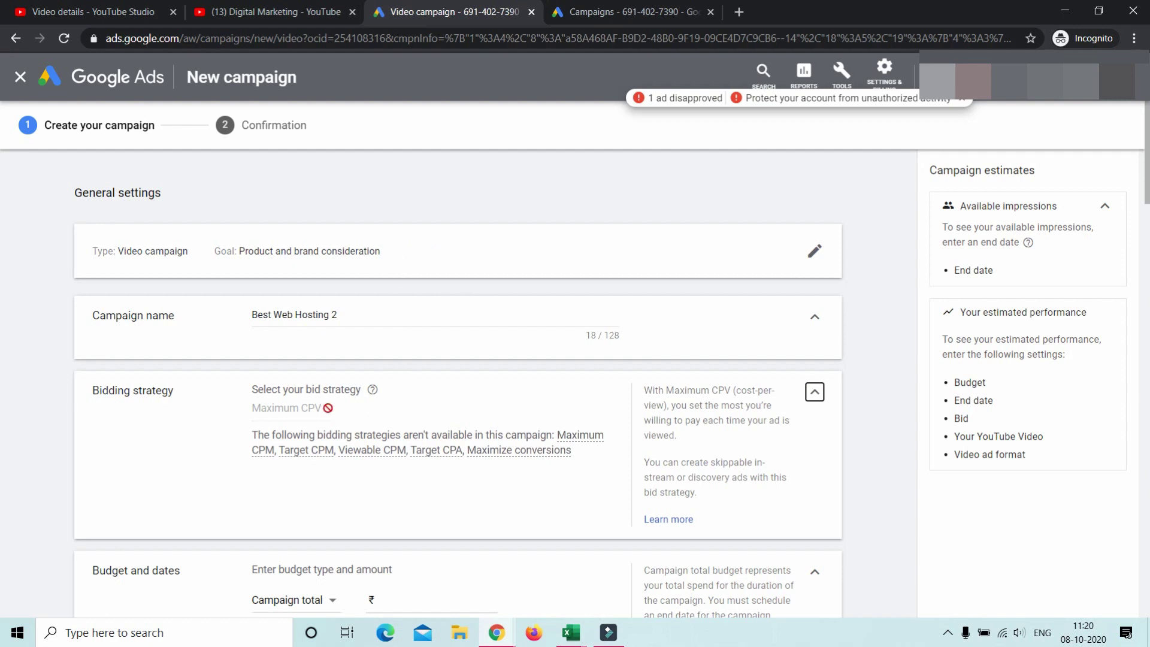
left_click(816, 393)
scroll(667, 354, "down", 2)
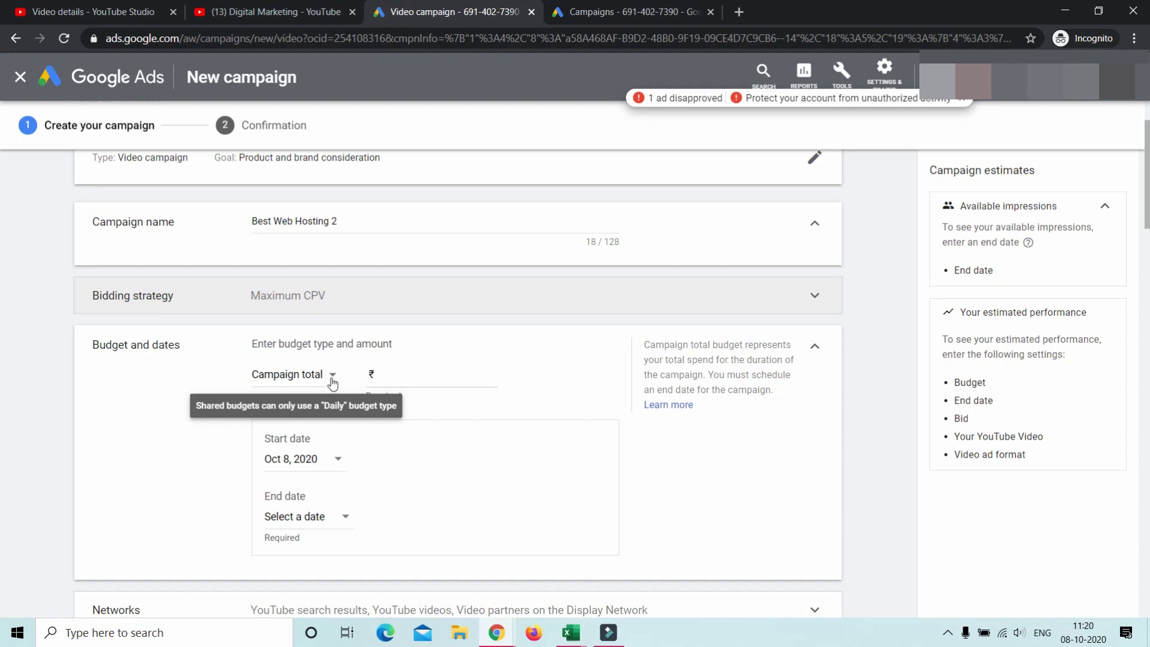
scroll(332, 382, "up", 2)
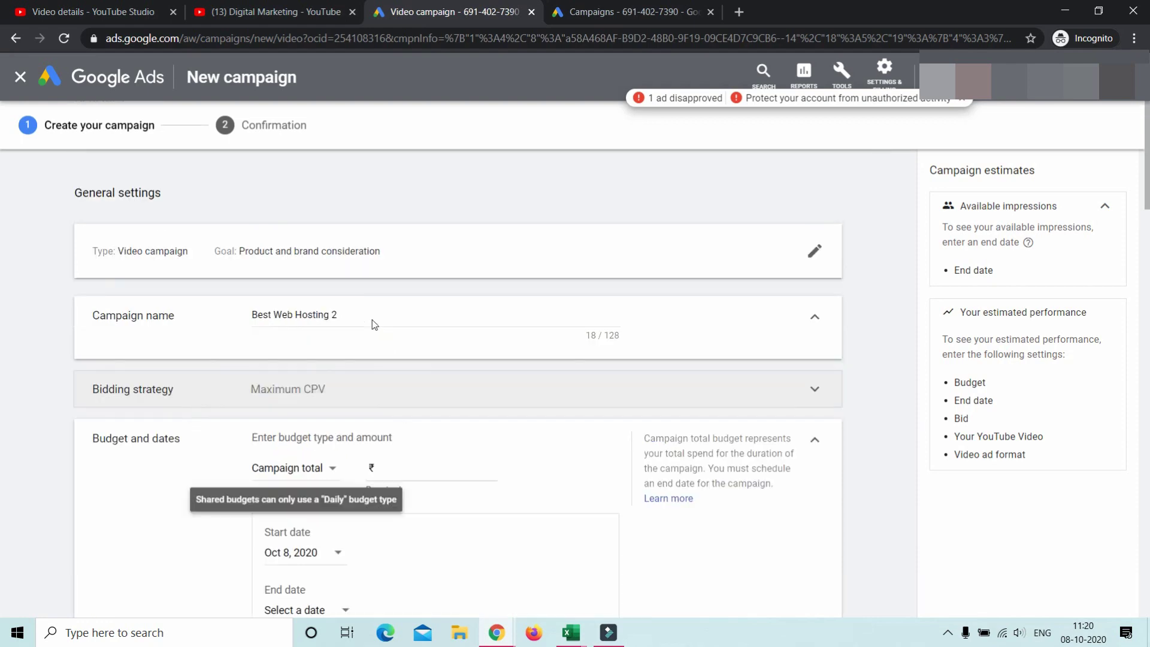
- Set the campaign total budget to ₹3,000.00
left_click(120, 12)
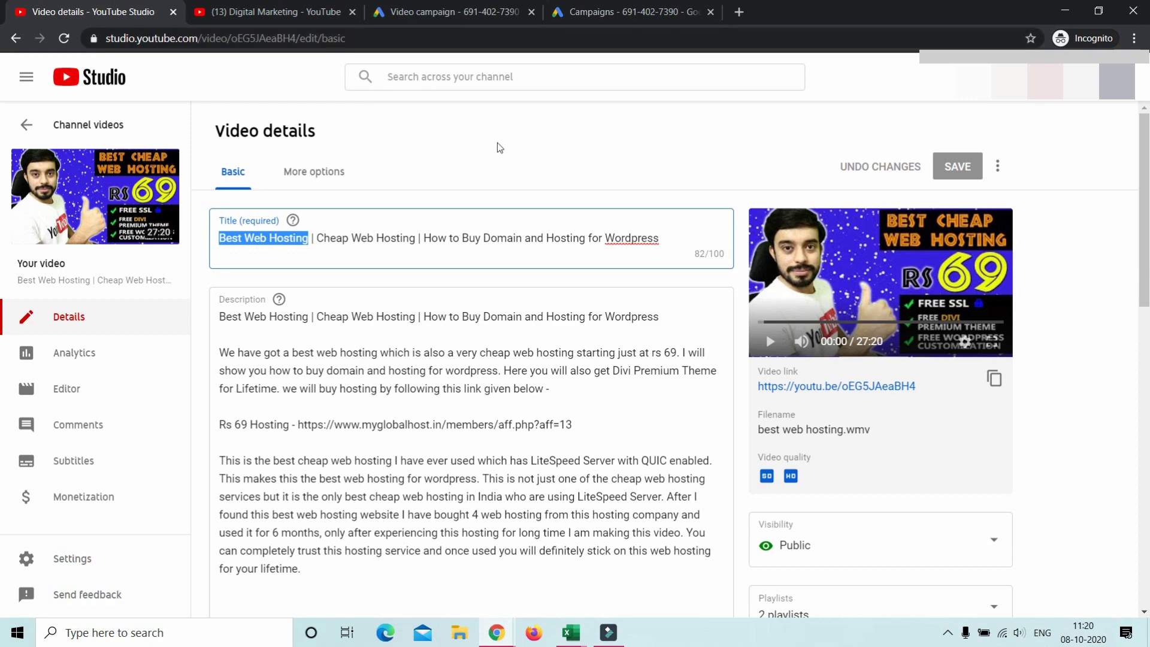
left_click(444, 12)
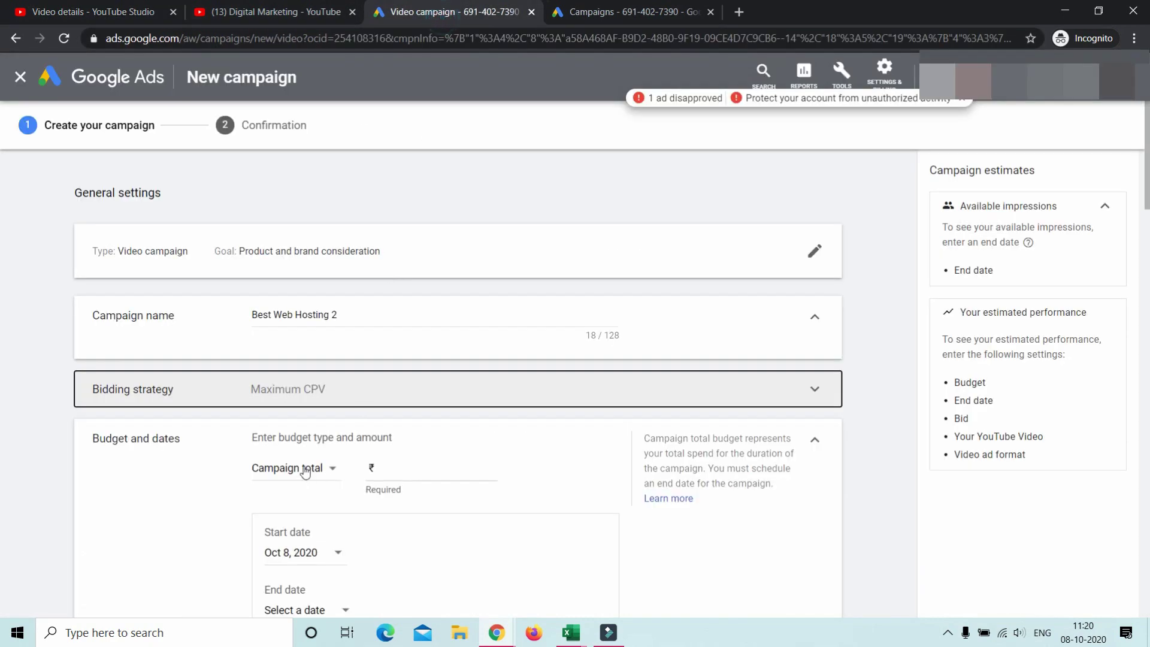
scroll(372, 484, "down", 2)
left_click(412, 377)
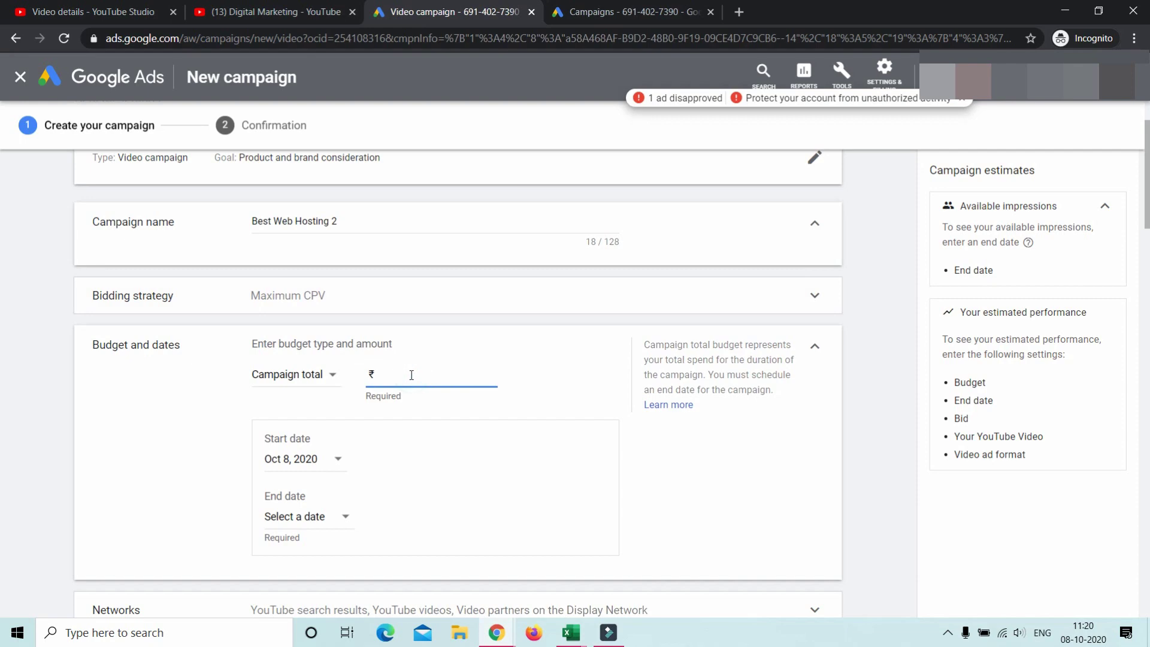
type("300.00")
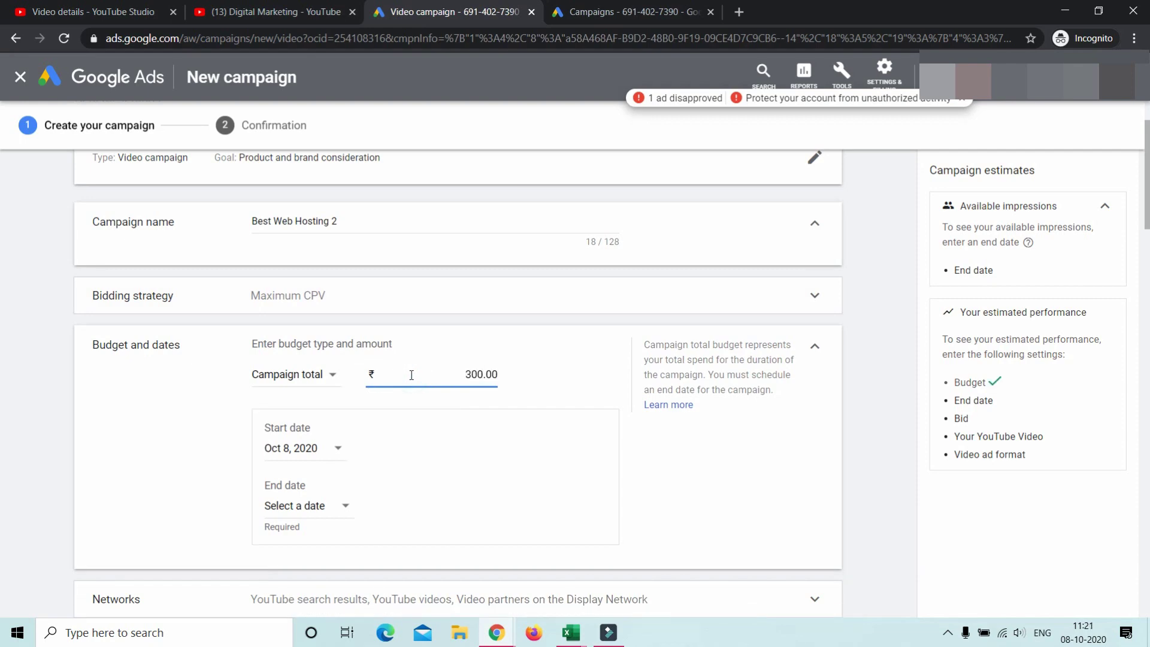
left_click(876, 406)
left_click(154, 9)
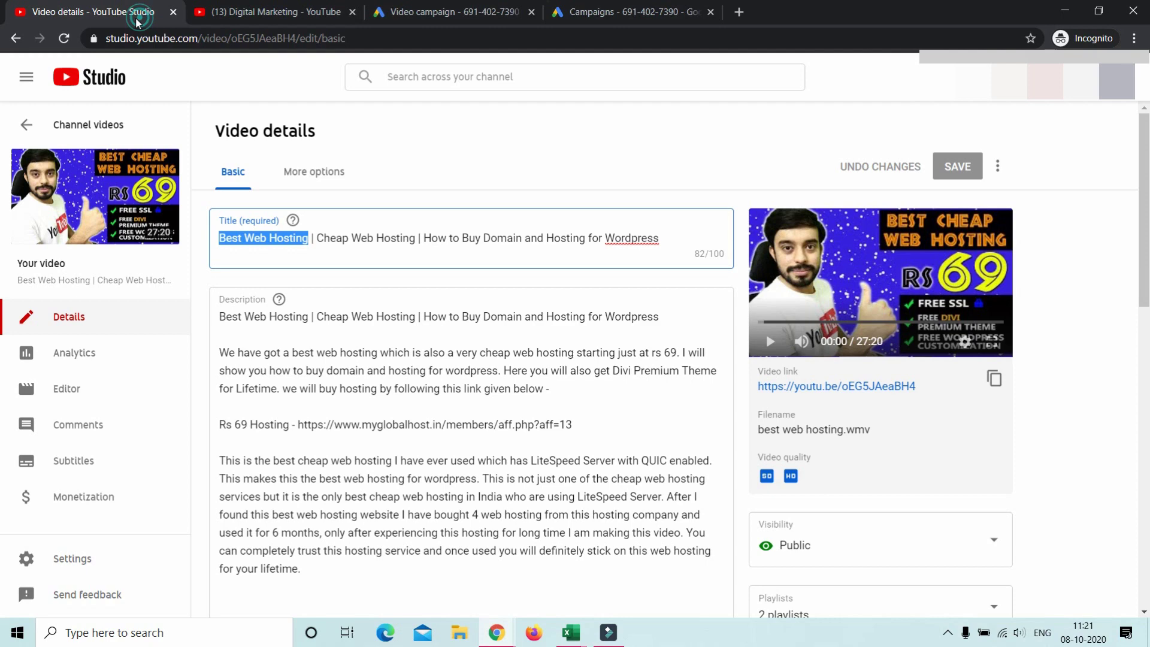
left_click(648, 7)
left_click(448, 12)
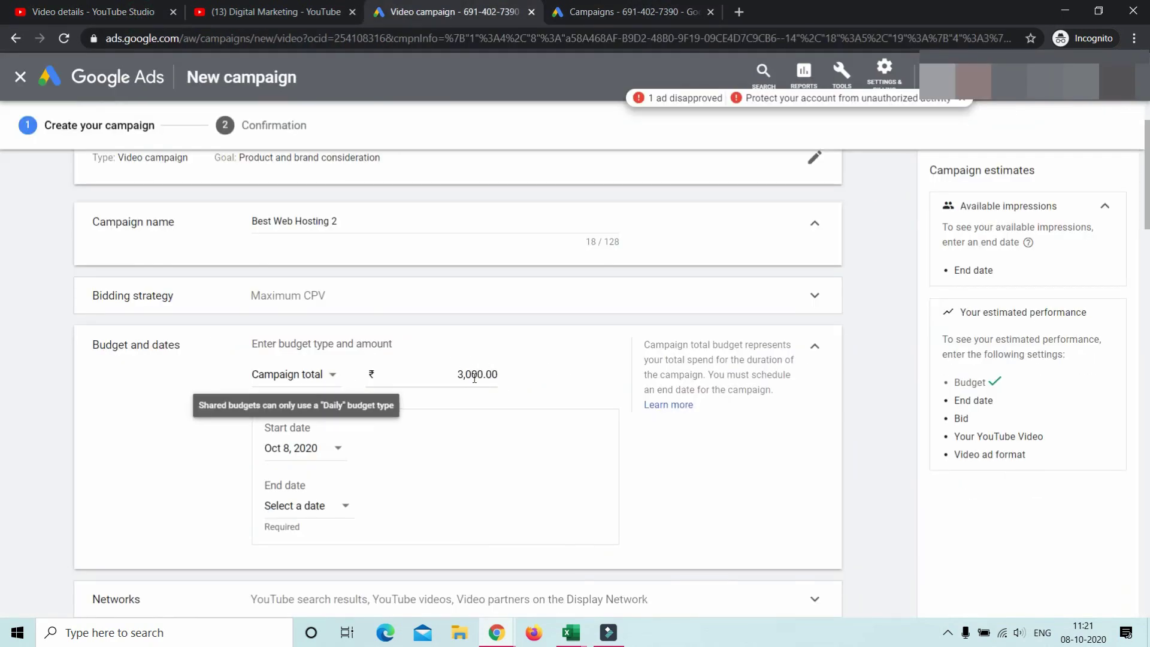
left_click_drag(458, 373, 481, 373)
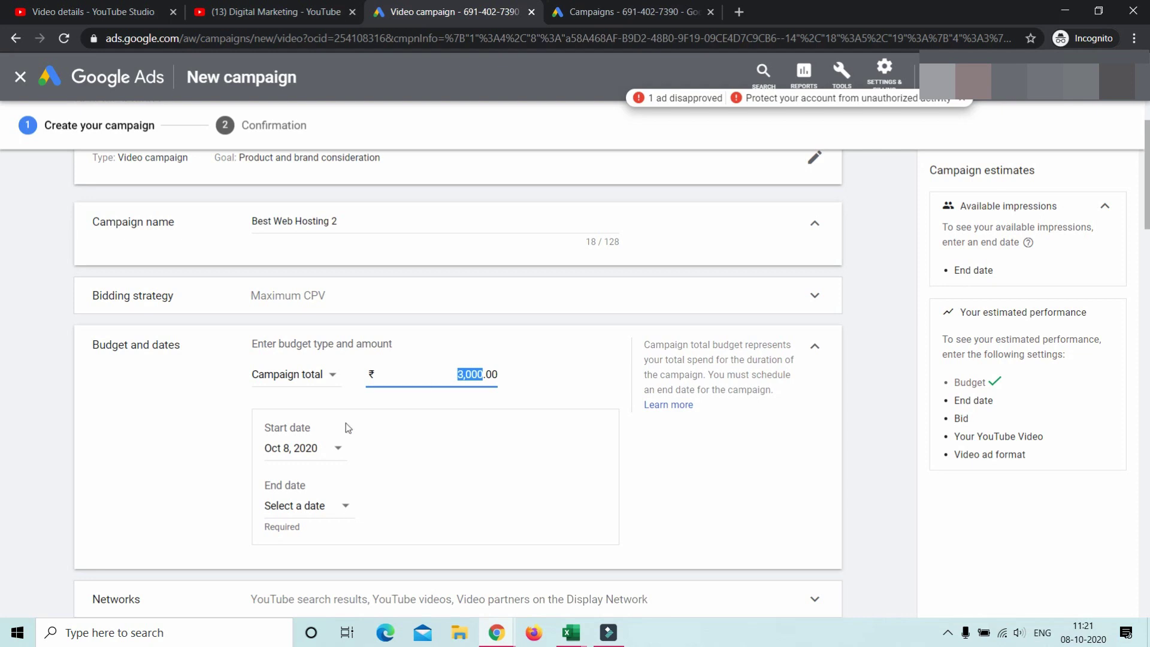
left_click(461, 374)
- Set the campaign's end date to Oct 31, 2020
scroll(323, 423, "down", 2)
left_click(323, 423)
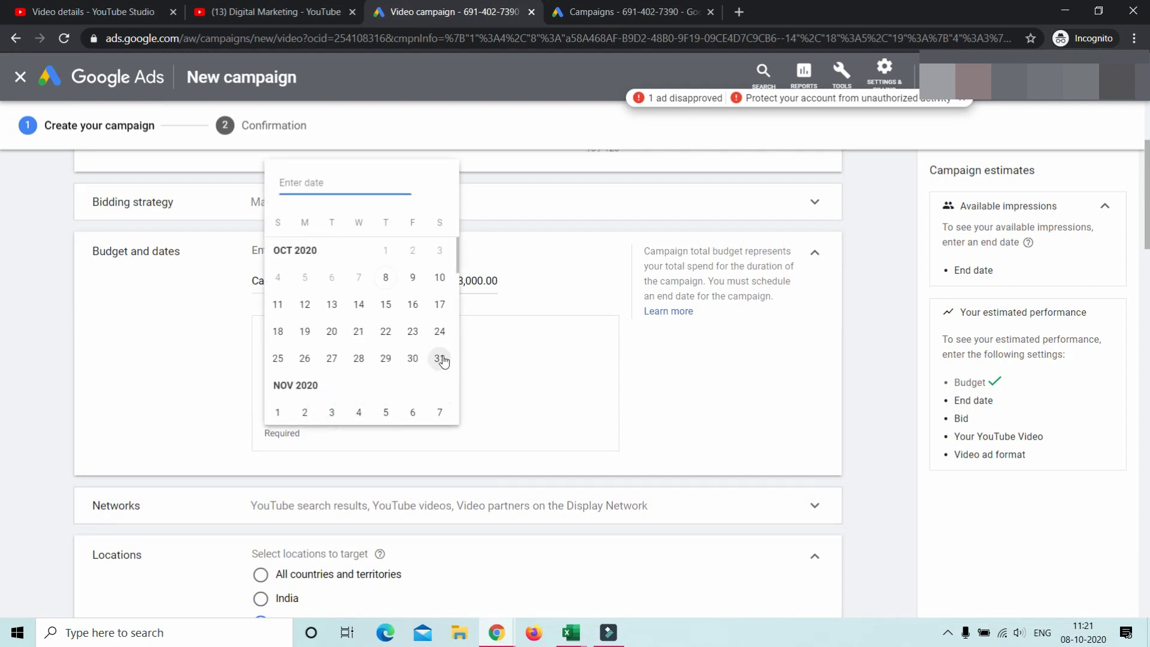
left_click(441, 359)
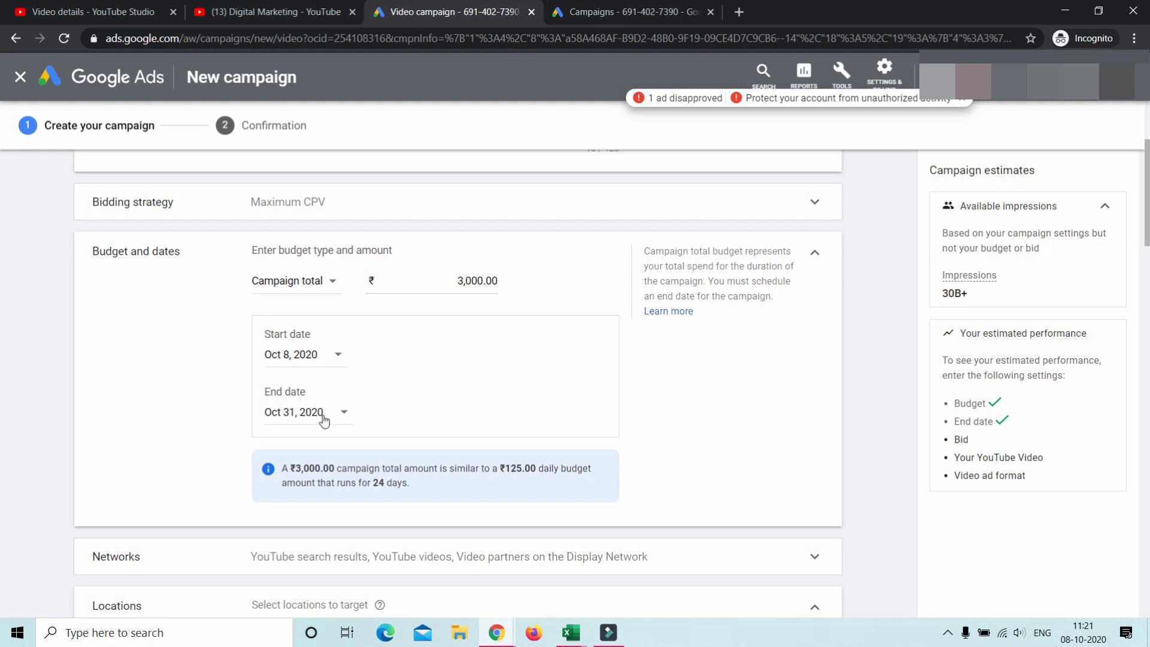
- Change the budget type from campaign total to daily and set the amount to ₹500.00
left_click(324, 283)
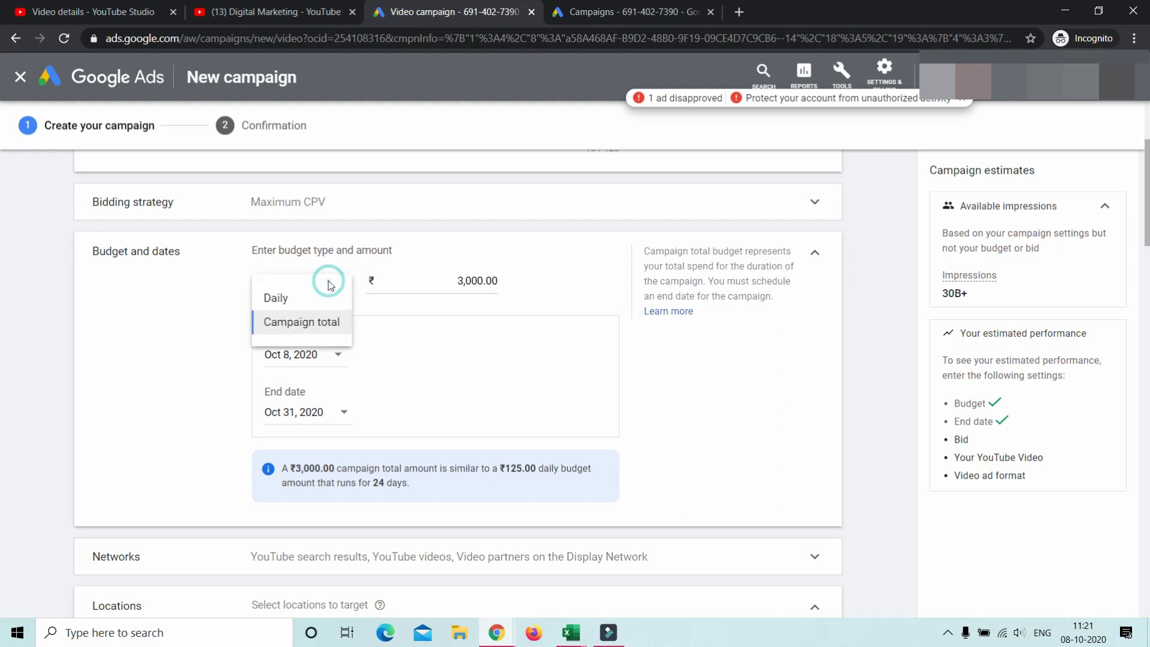
left_click(284, 305)
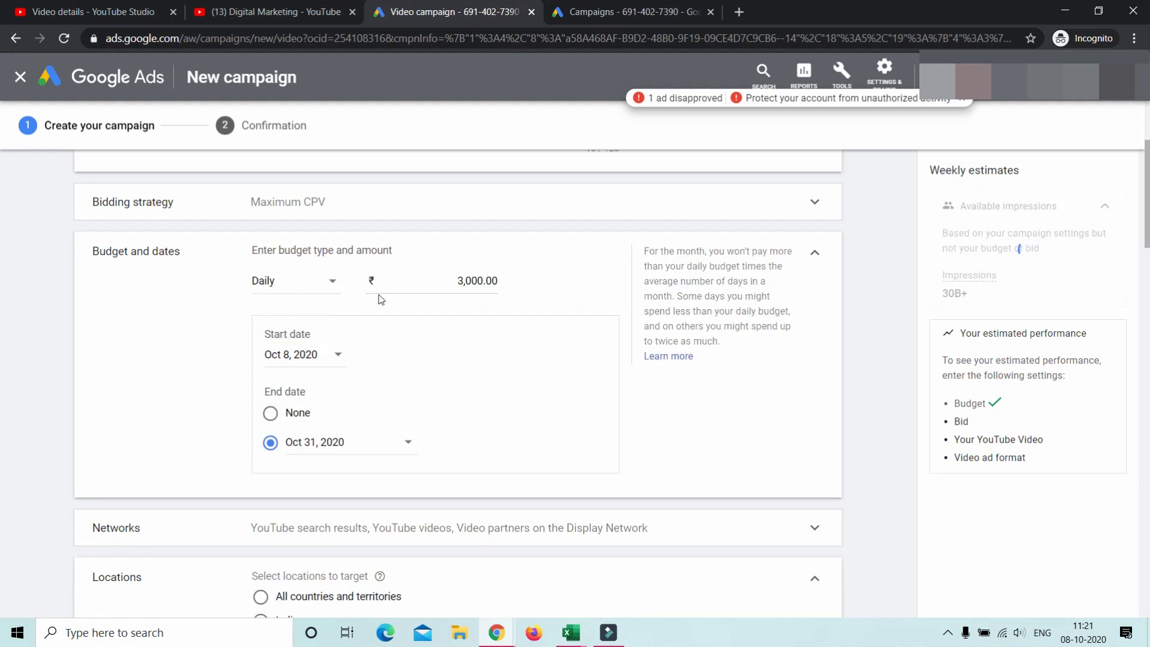
left_click(449, 282)
left_click_drag(457, 280, 482, 280)
type("500")
left_click(749, 457)
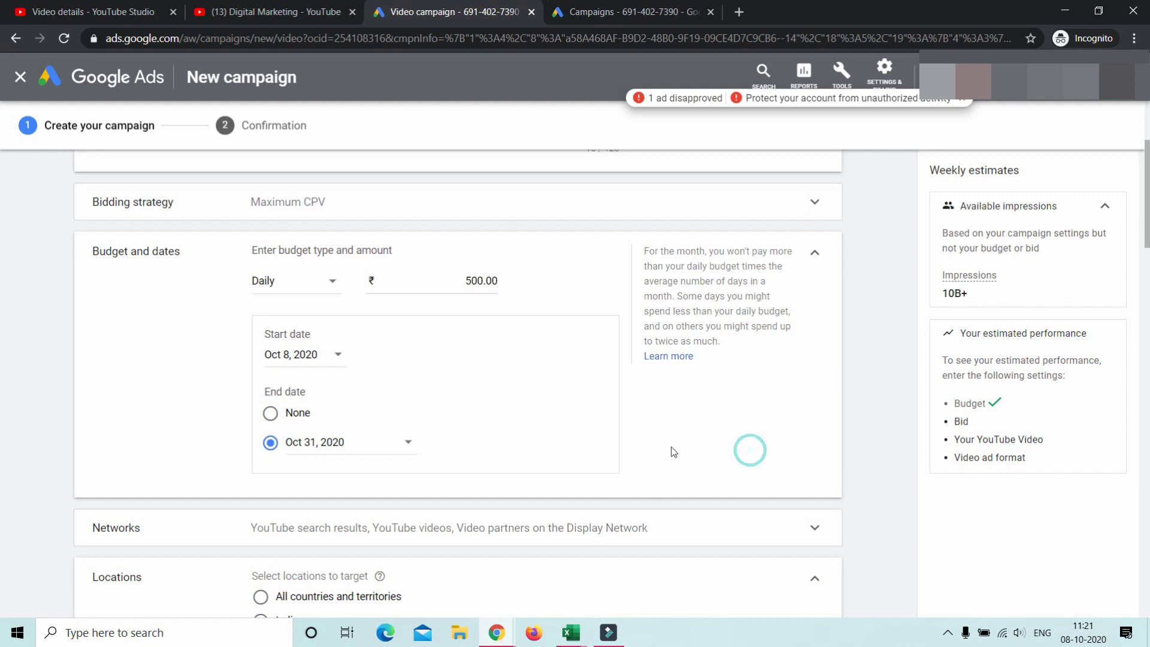
- Set the campaign's end date to None so that it runs without a fixed end
left_click(377, 442)
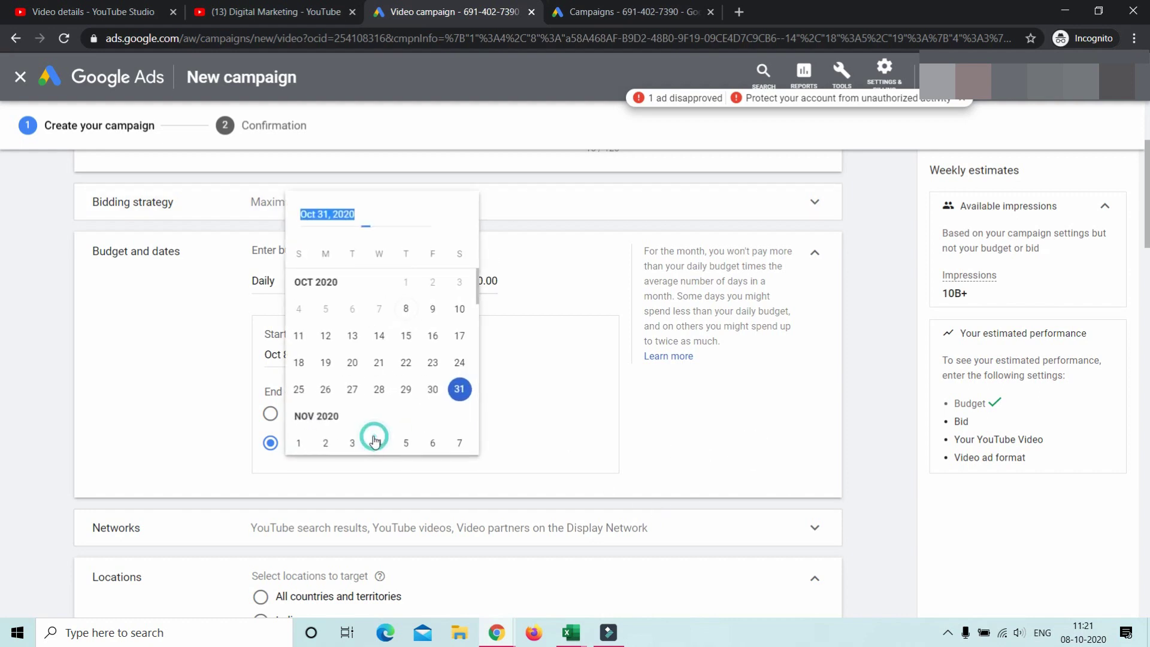
left_click(587, 426)
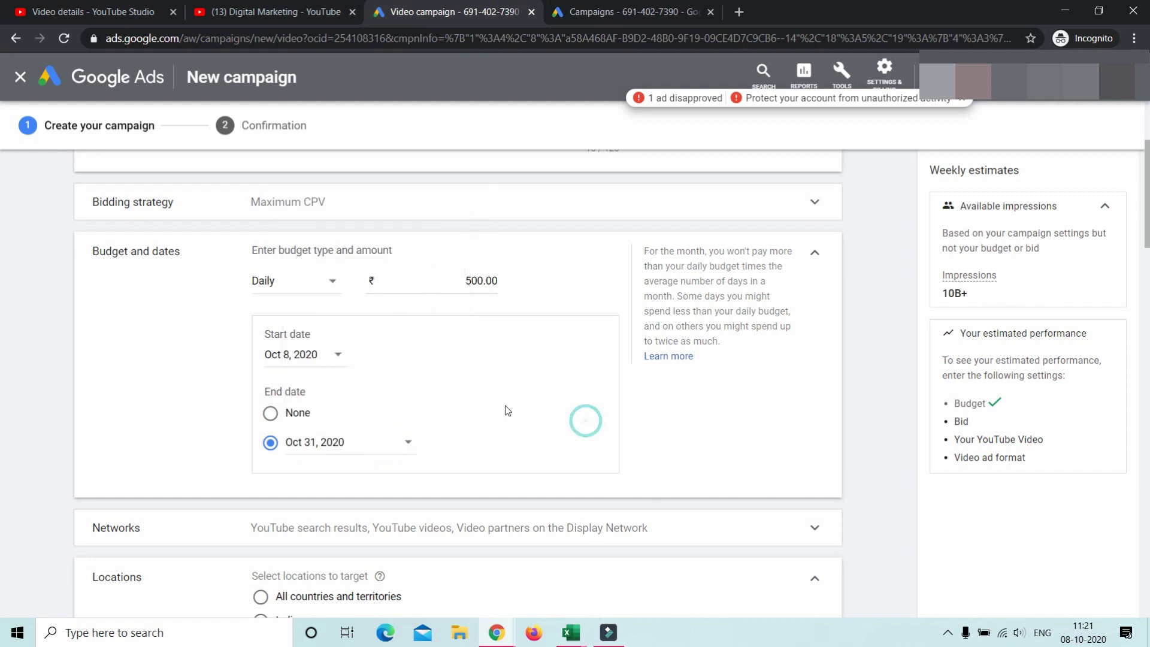
left_click(283, 417)
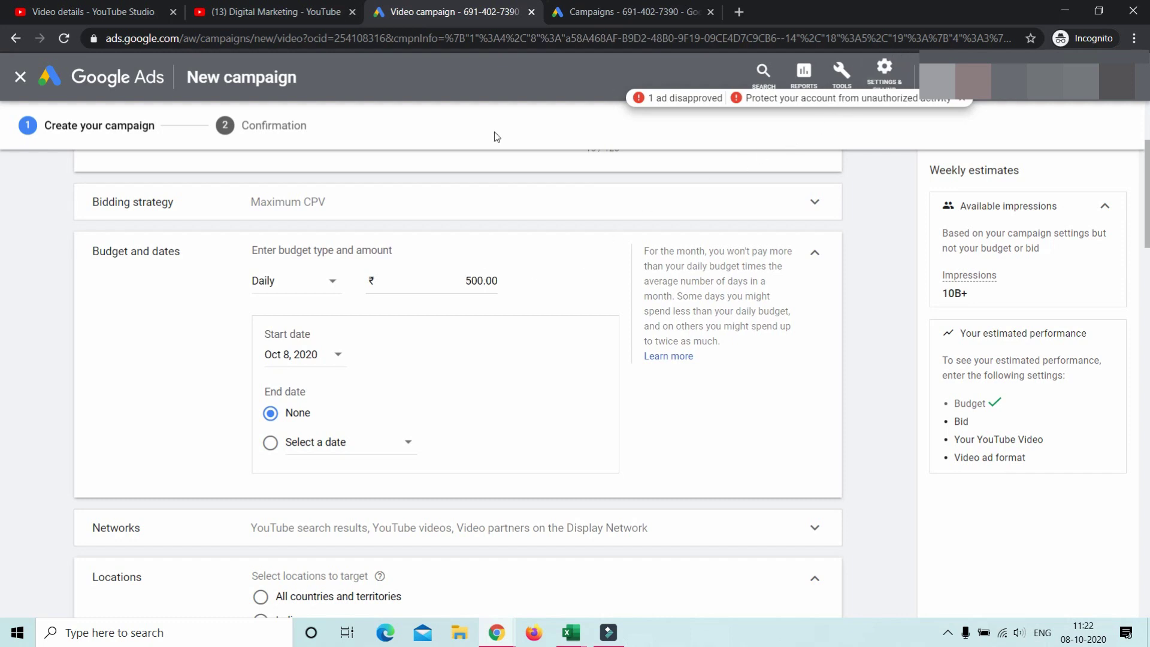
- Re-enter the daily budget amount as ₹500.00
left_click_drag(467, 278, 481, 280)
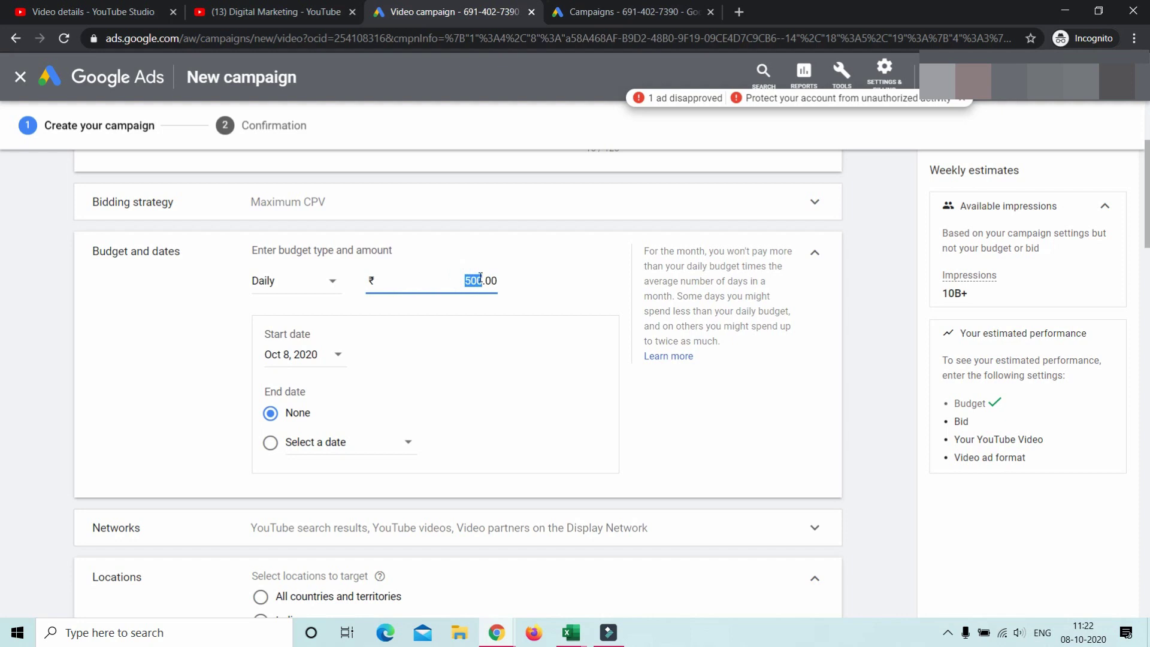
scroll(486, 286, "down", 3)
scroll(487, 286, "up", 3)
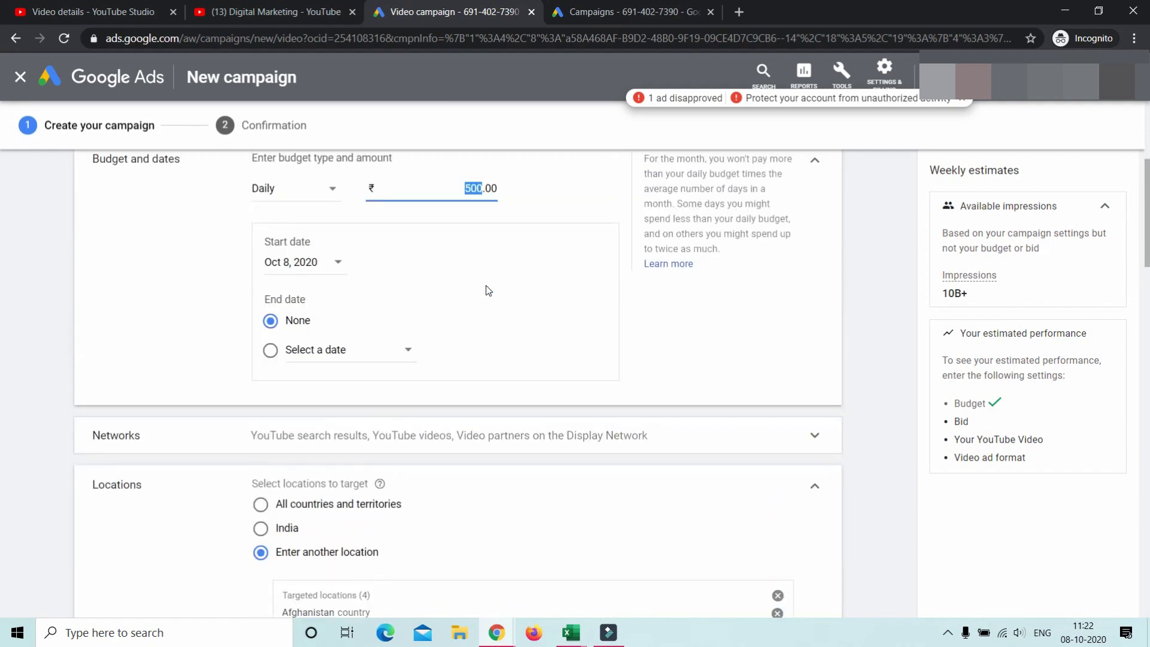
left_click(474, 280)
left_click_drag(465, 279, 481, 277)
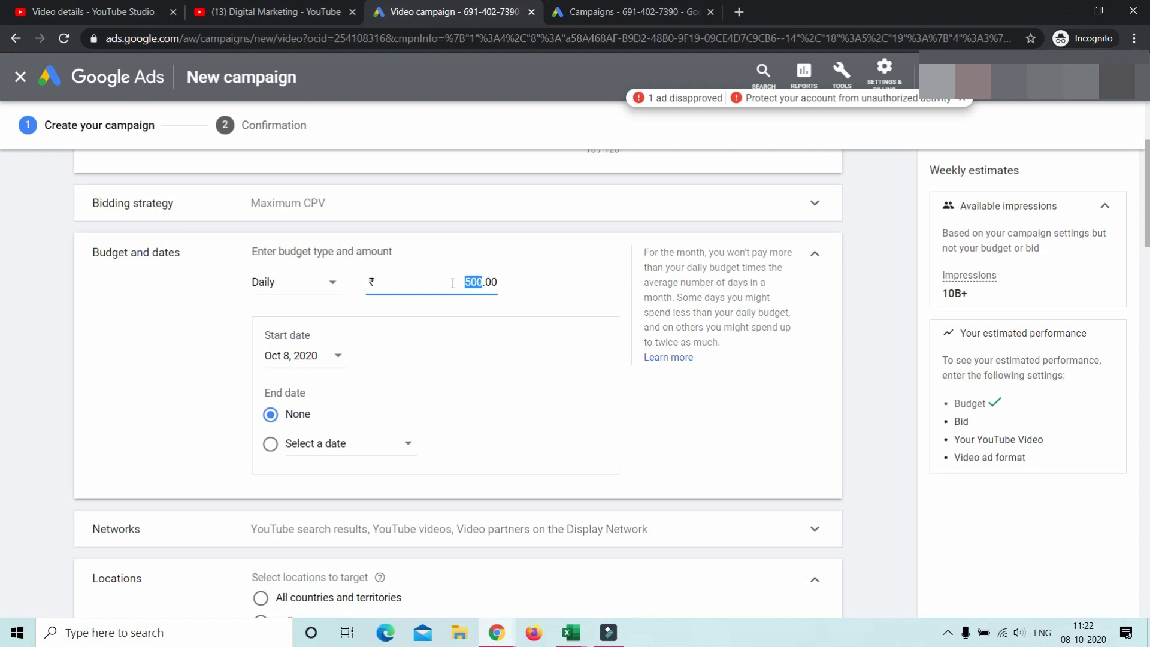
type("100")
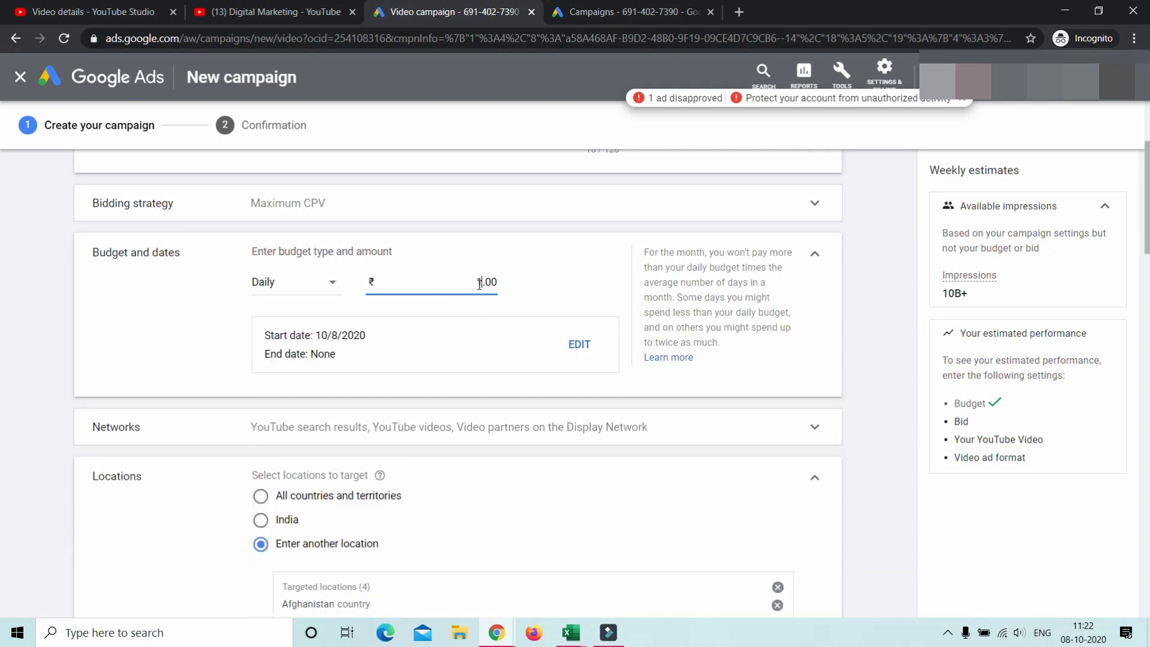
key("BackSpace")
key("BackSpace")
type("500")
left_click(870, 402)
- Exclude Video partners on the Display Network from the campaign's networks, and switch YouTube videos off and on again
scroll(425, 443, "down", 1)
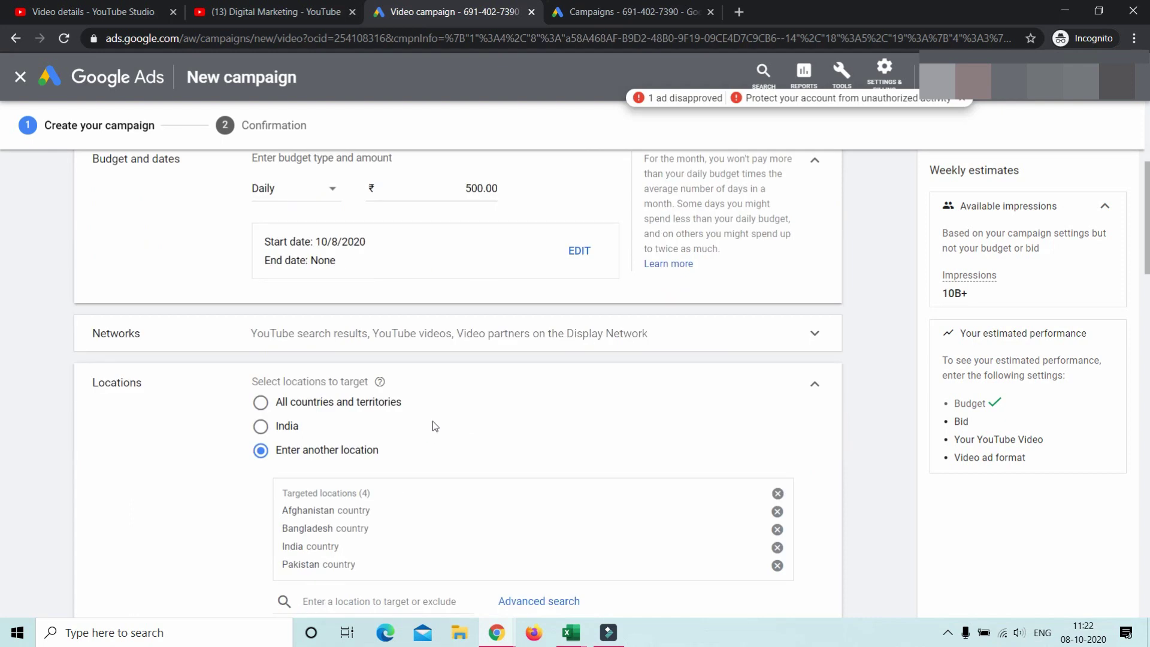
left_click(463, 335)
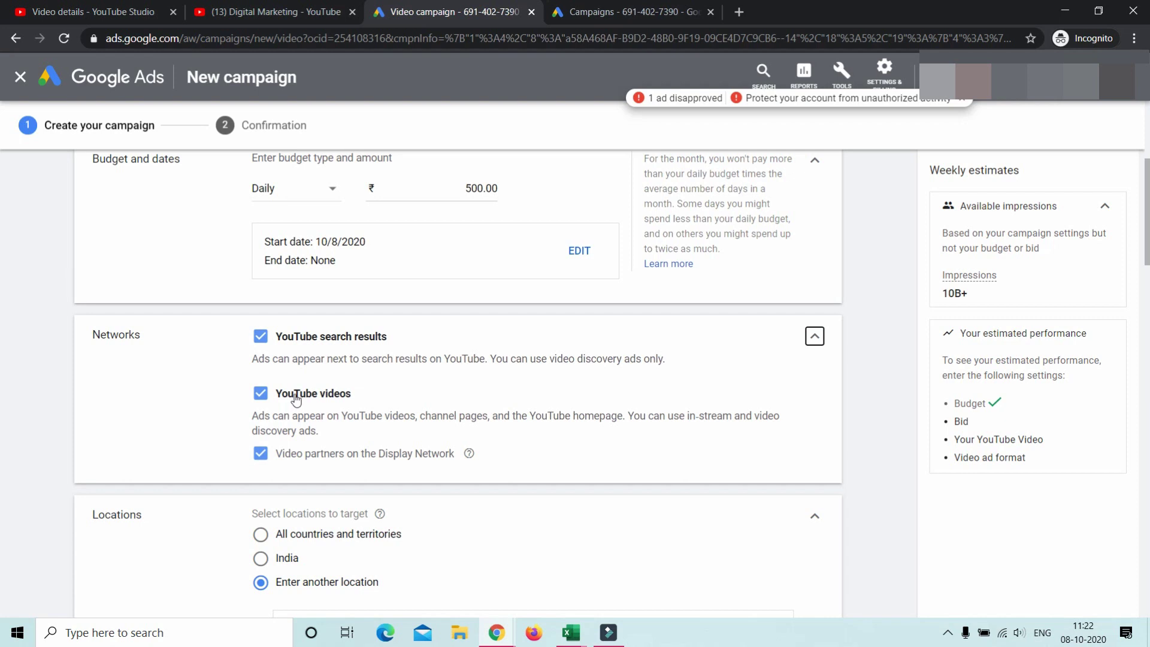
left_click(254, 456)
scroll(292, 417, "down", 2)
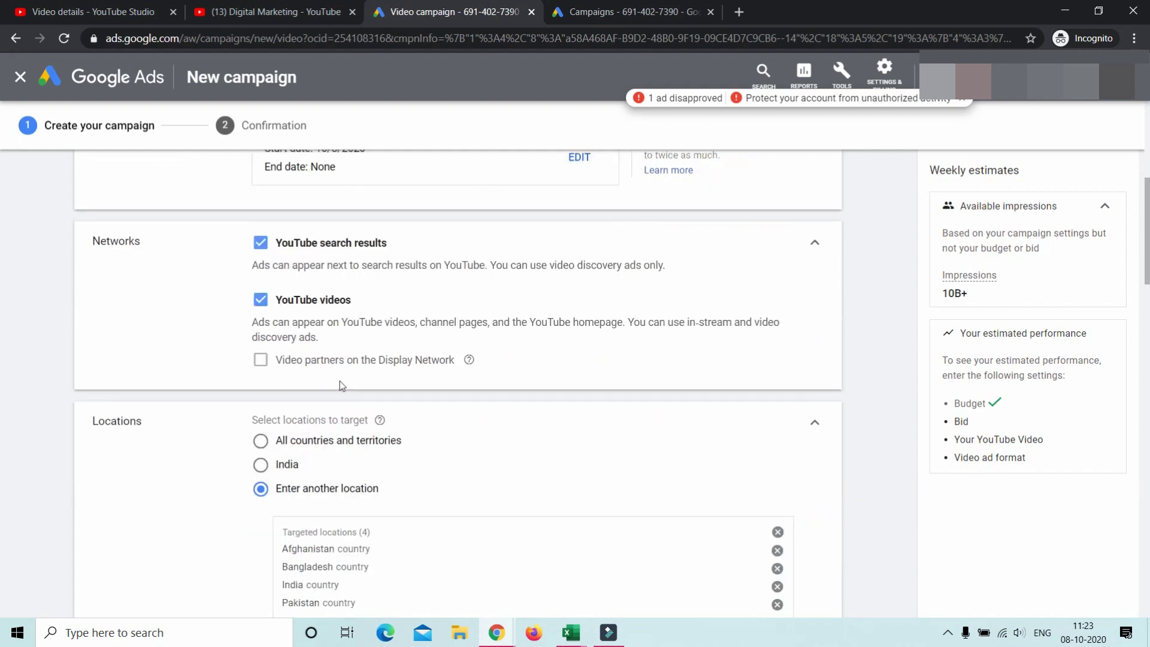
left_click(261, 305)
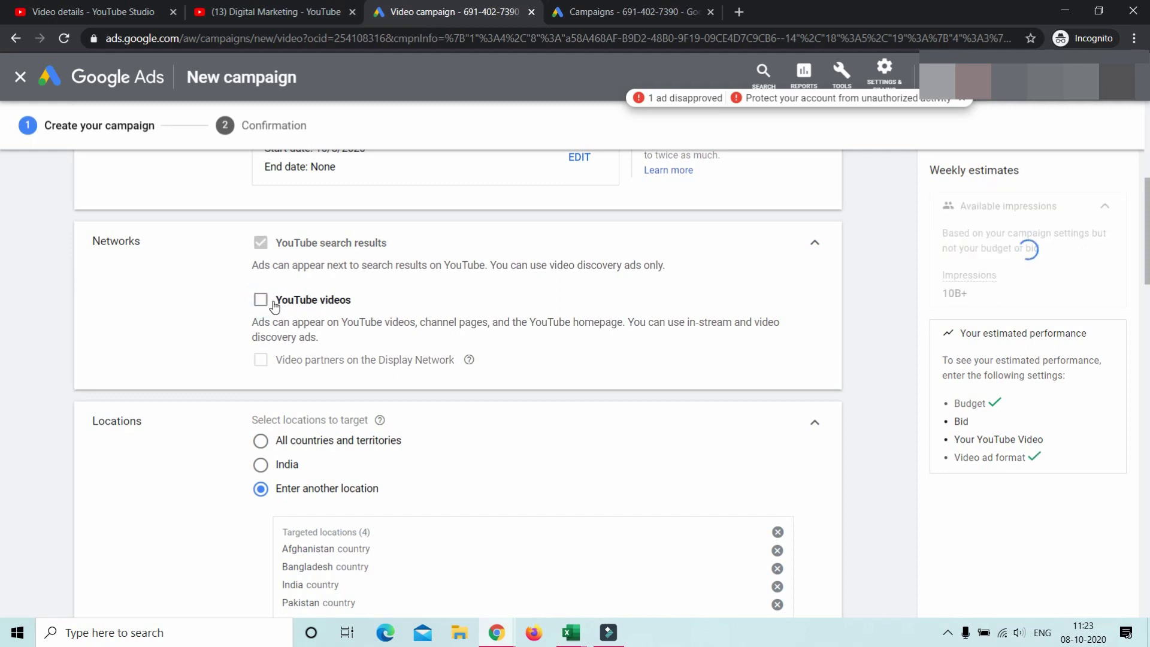
left_click(264, 304)
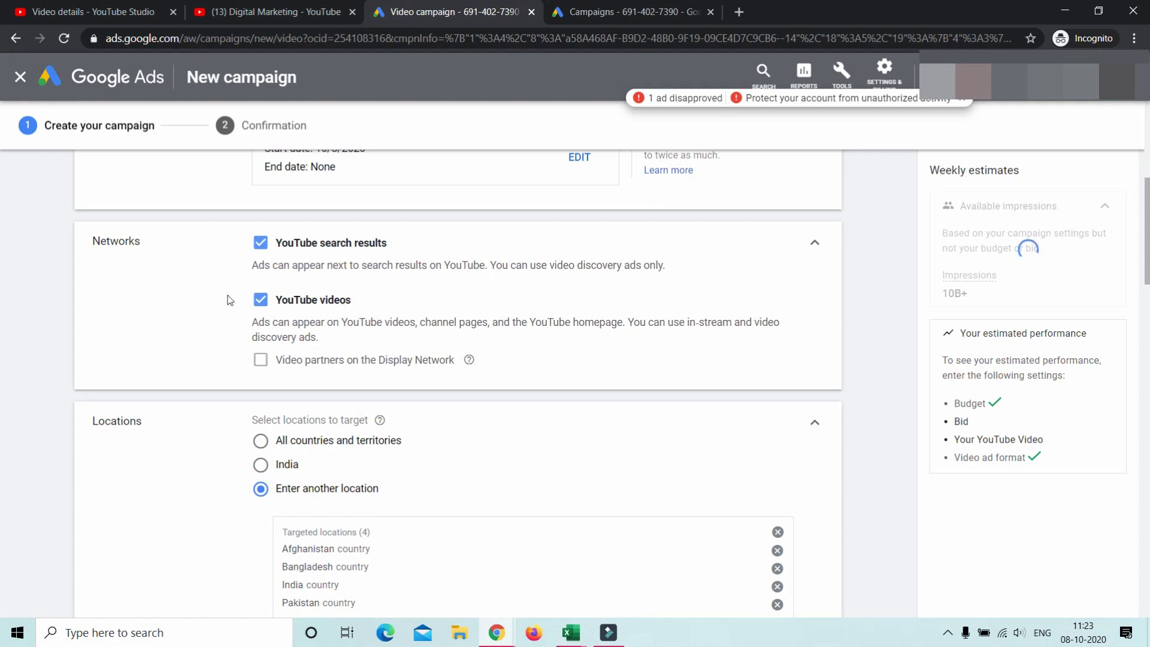
scroll(347, 300, "down", 5)
scroll(373, 281, "up", 2)
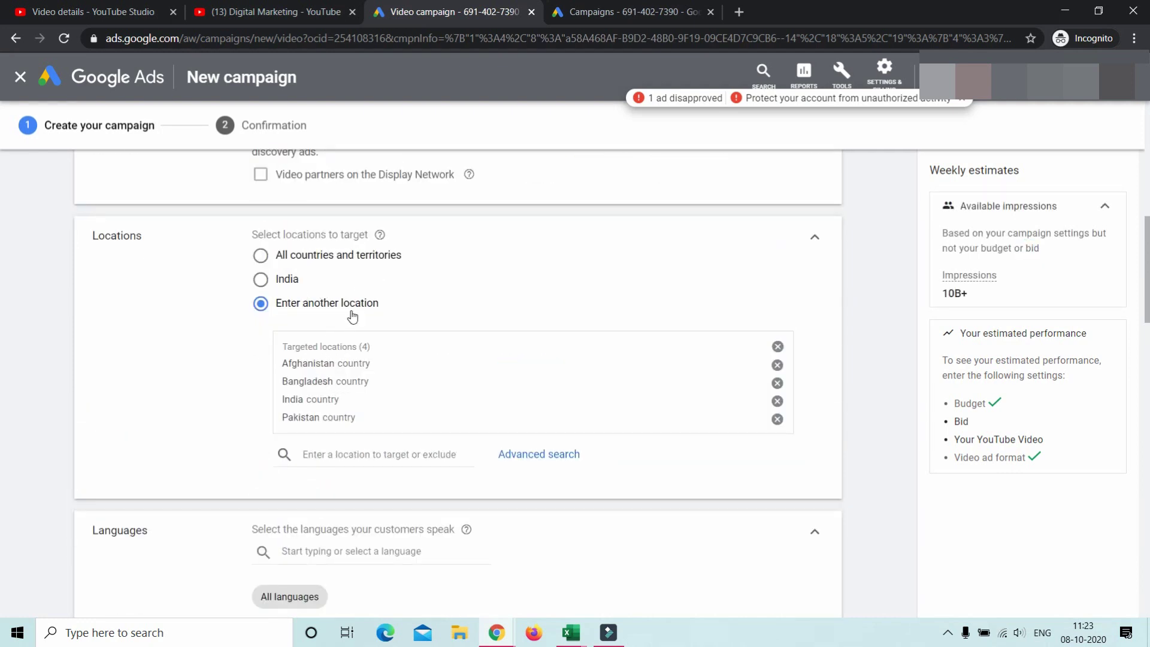
left_click(281, 283)
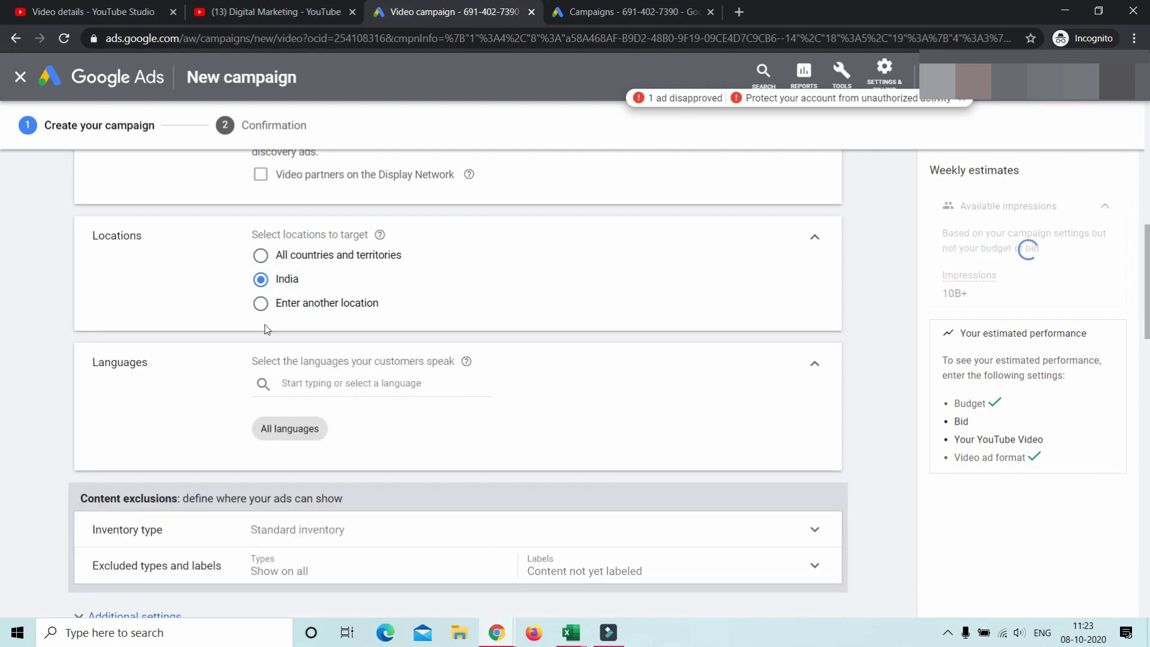
left_click(301, 308)
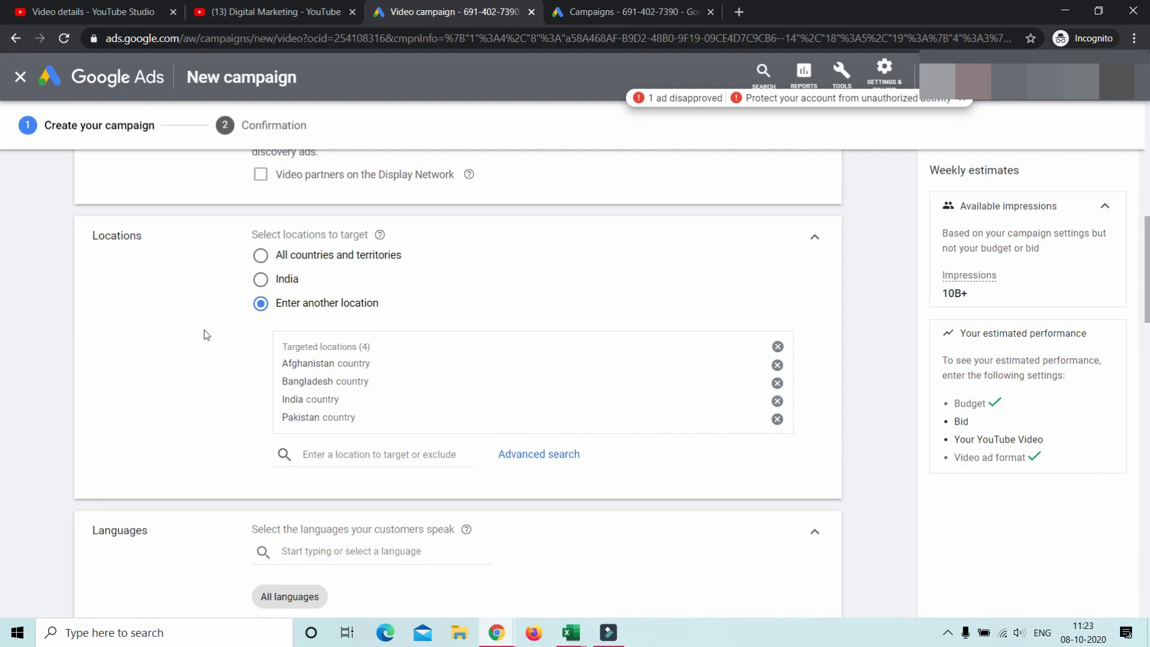
- Remove Pakistan, India, Bangladesh and Afghanistan from the campaign's targeted locations
left_click(778, 420)
left_click(777, 402)
left_click(777, 382)
left_click(777, 365)
- Target the countries India and Pakistan in the campaign's custom locations
left_click(368, 336)
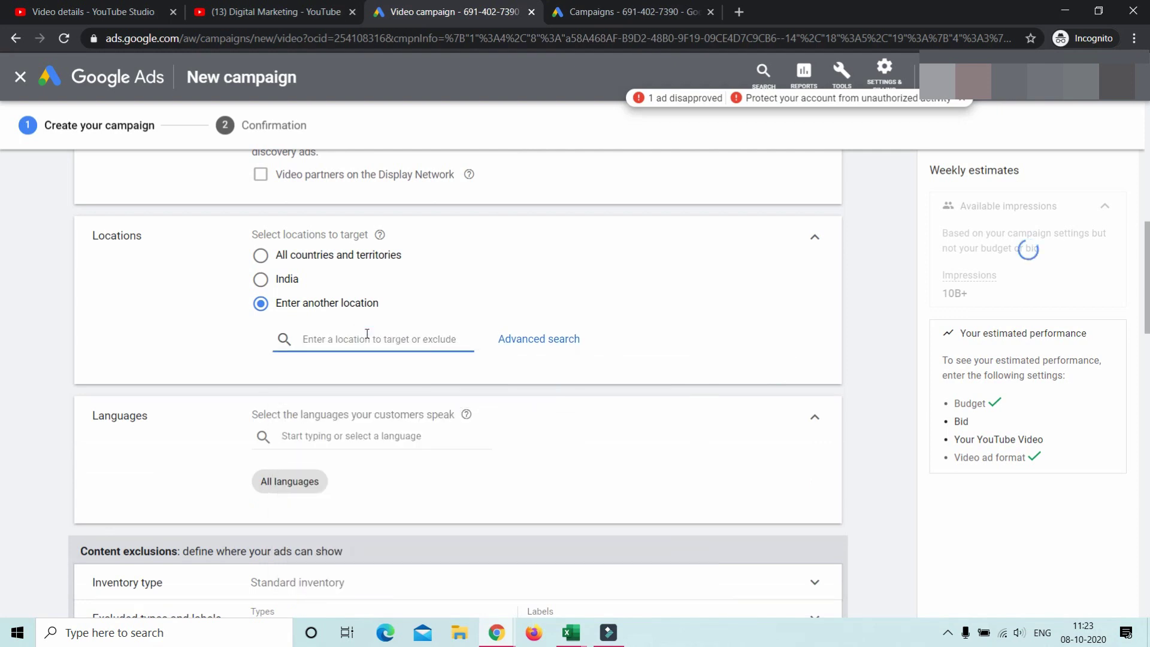
type("indi")
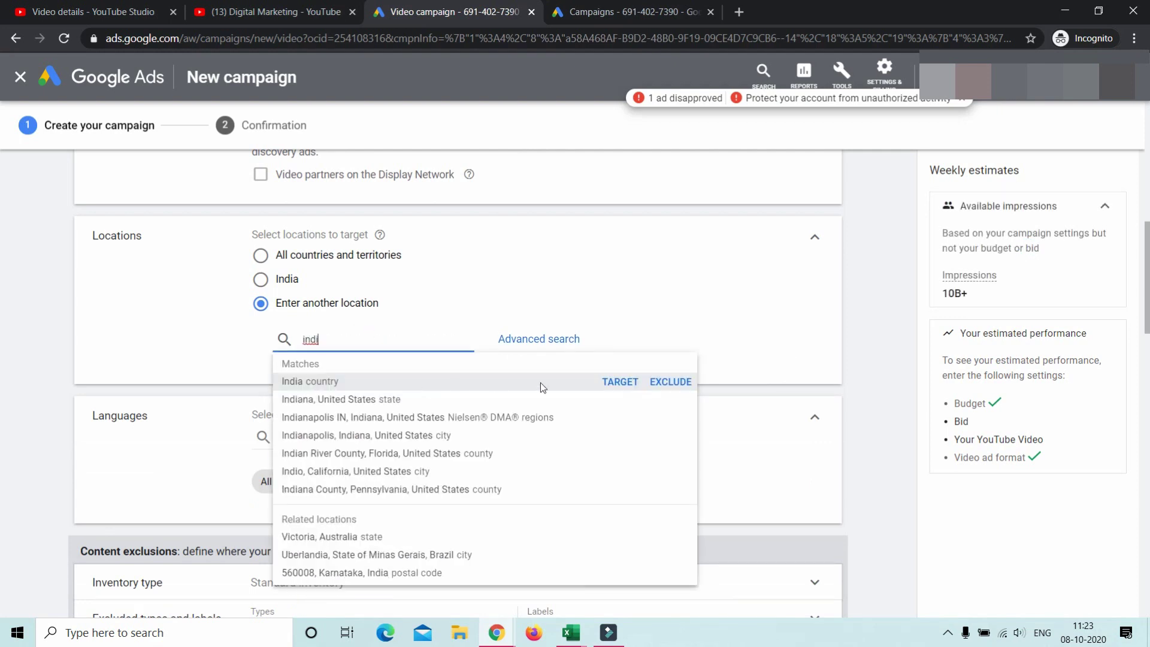
left_click(619, 382)
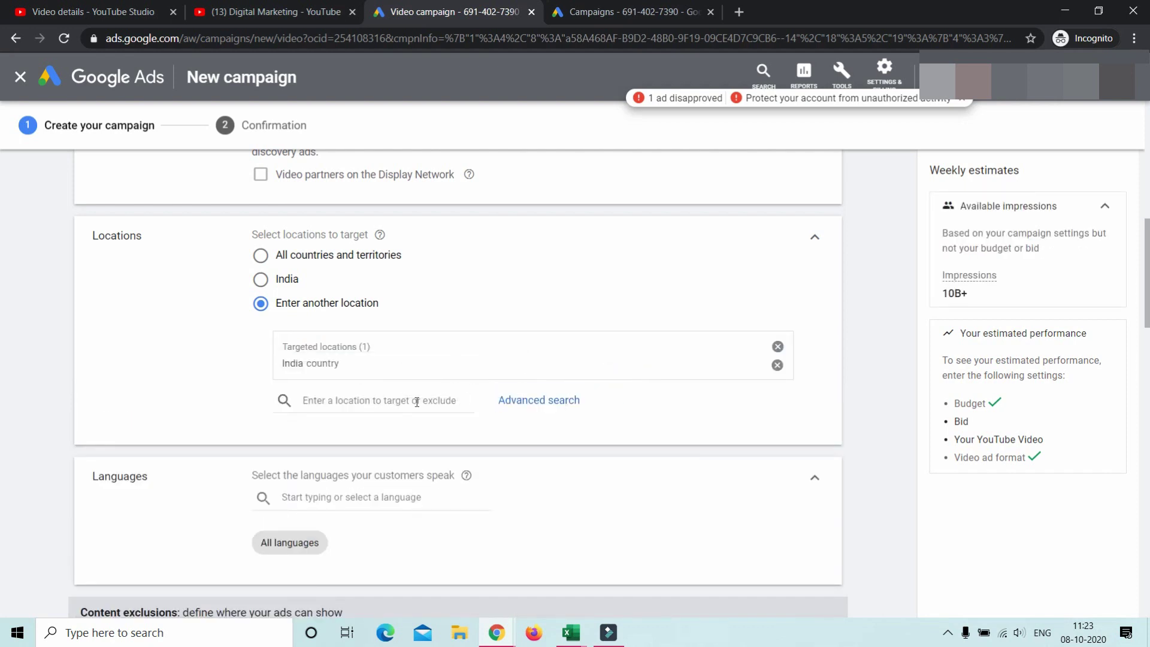
left_click(382, 398)
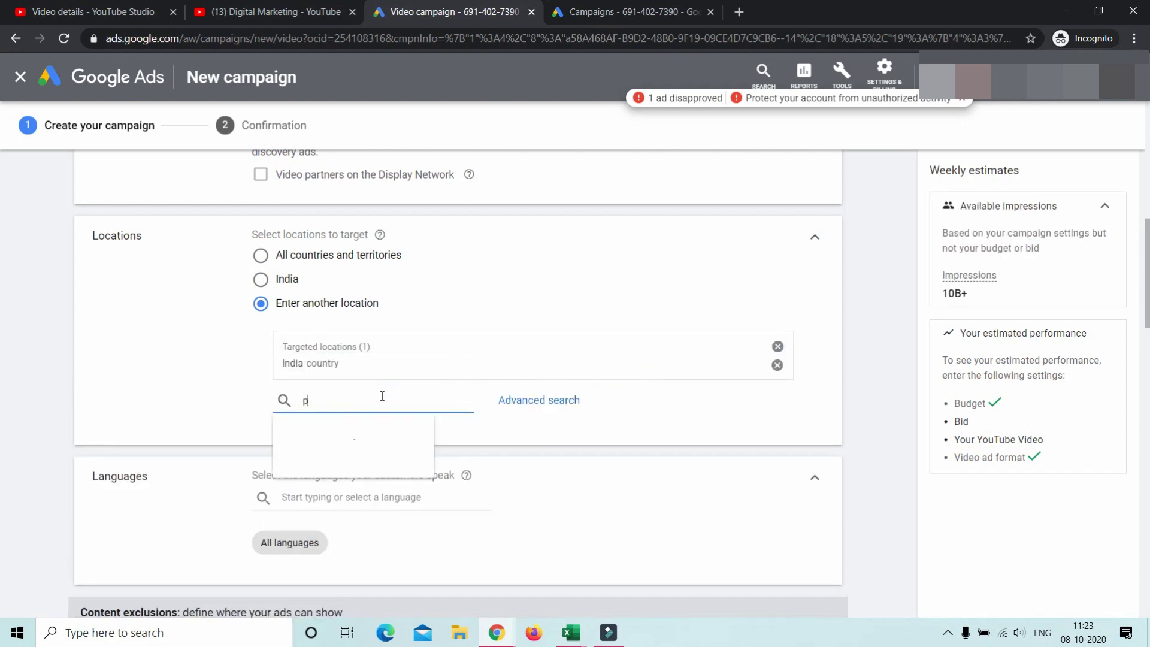
type("paki")
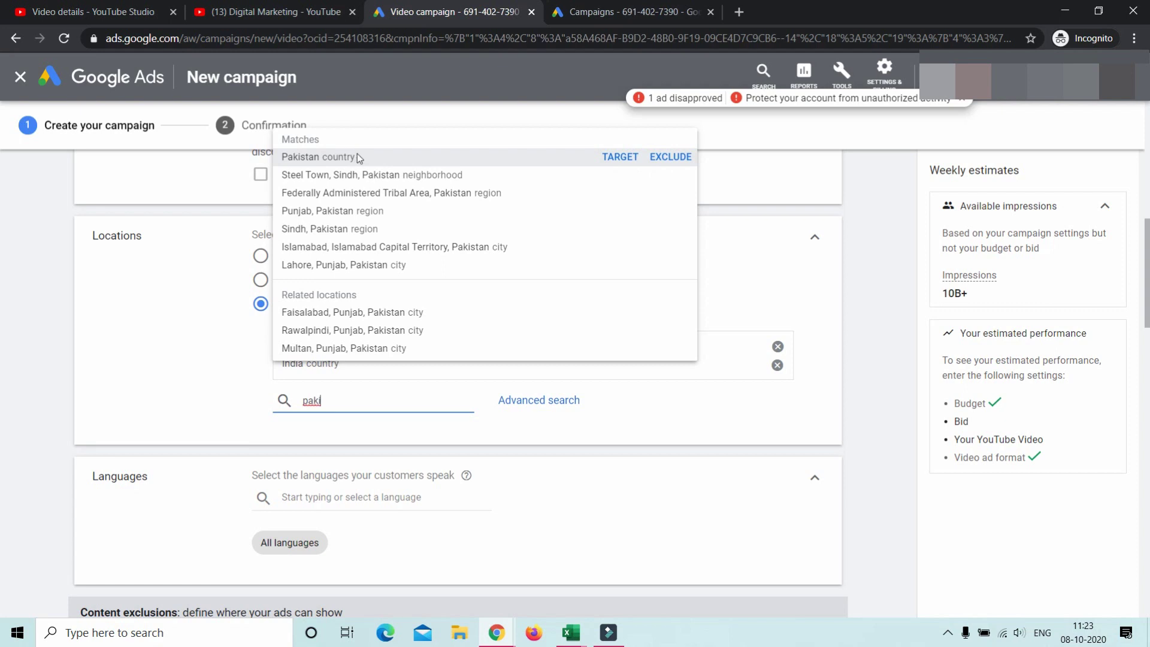
left_click(619, 157)
- Add the countries Bangladesh and Afghanistan to the campaign's targeted locations
left_click(368, 418)
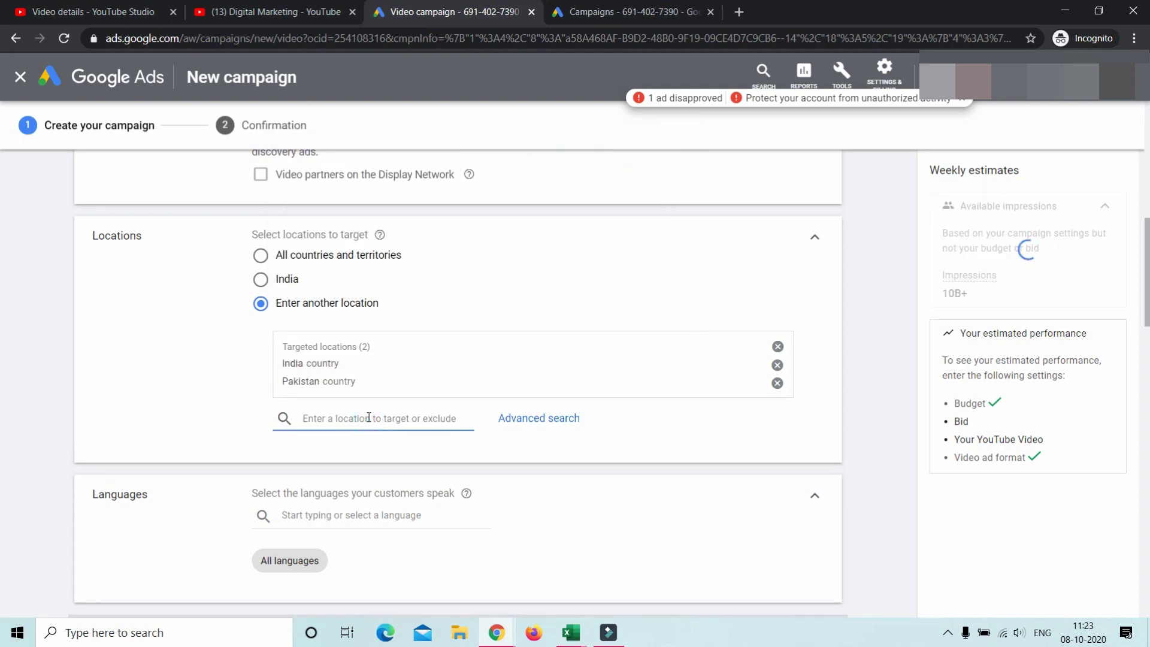
type("bang")
left_click(617, 175)
left_click(361, 434)
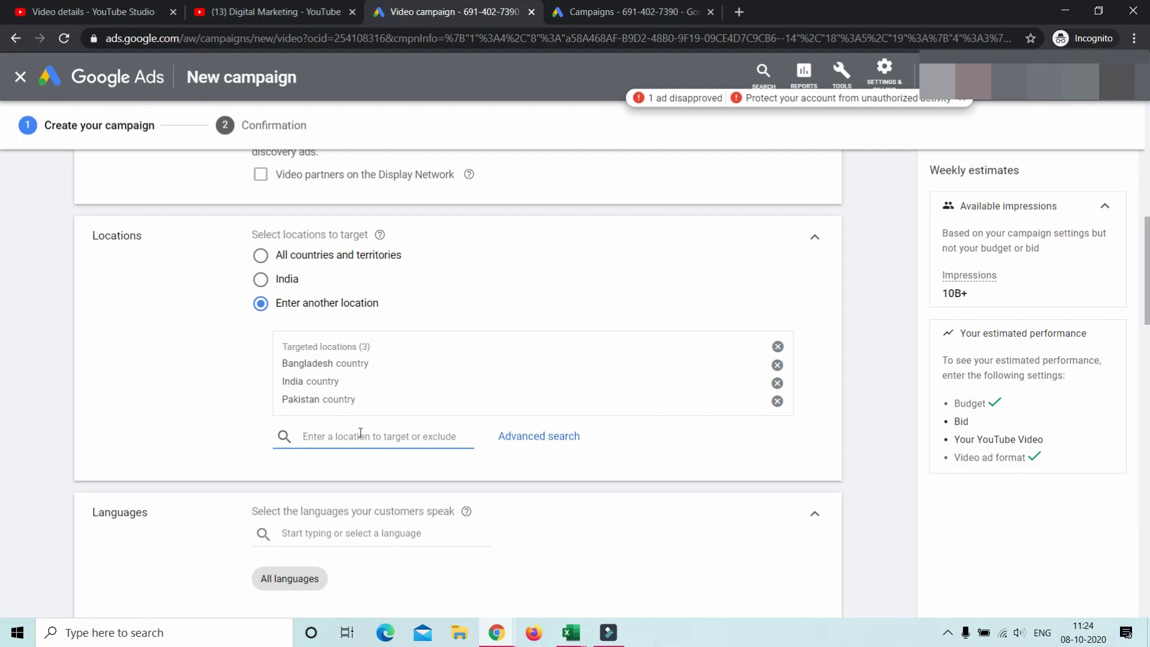
type("afgan")
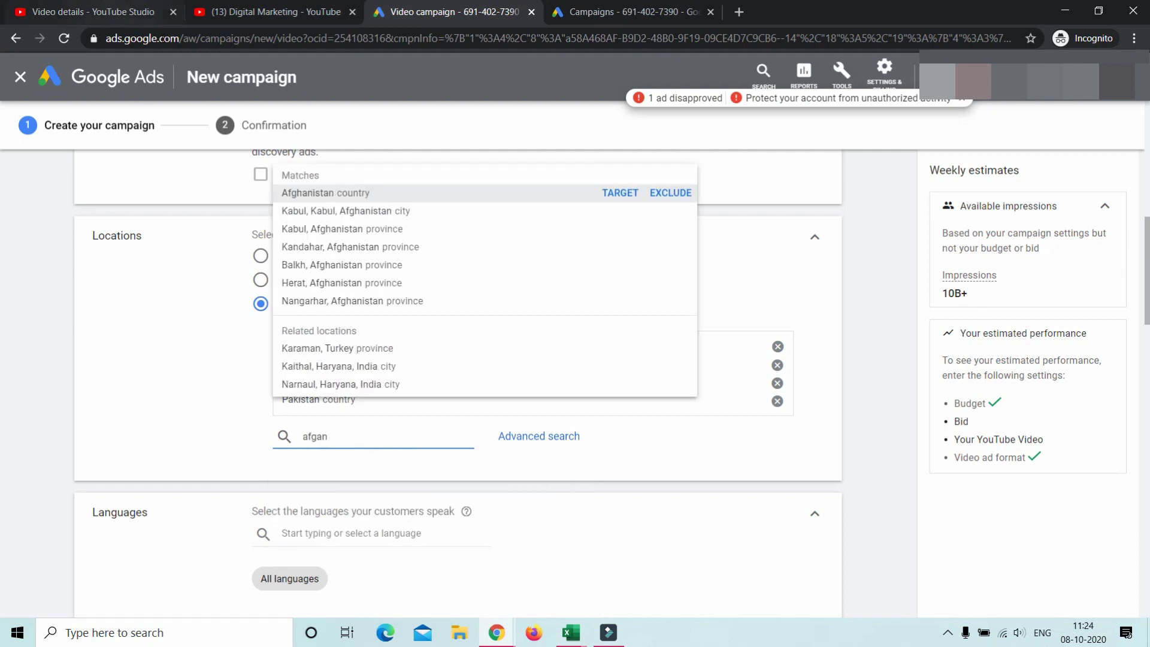
left_click(620, 192)
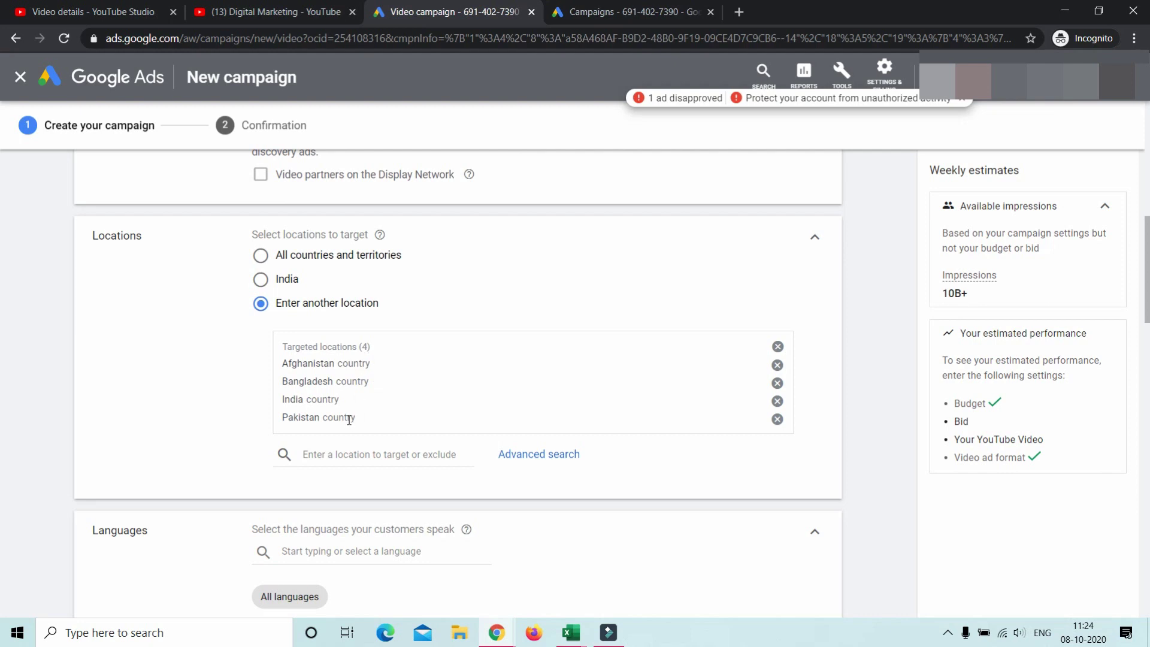
- Review the language and content exclusion settings, and expand the additional settings to show the device targeting options
scroll(350, 420, "down", 3)
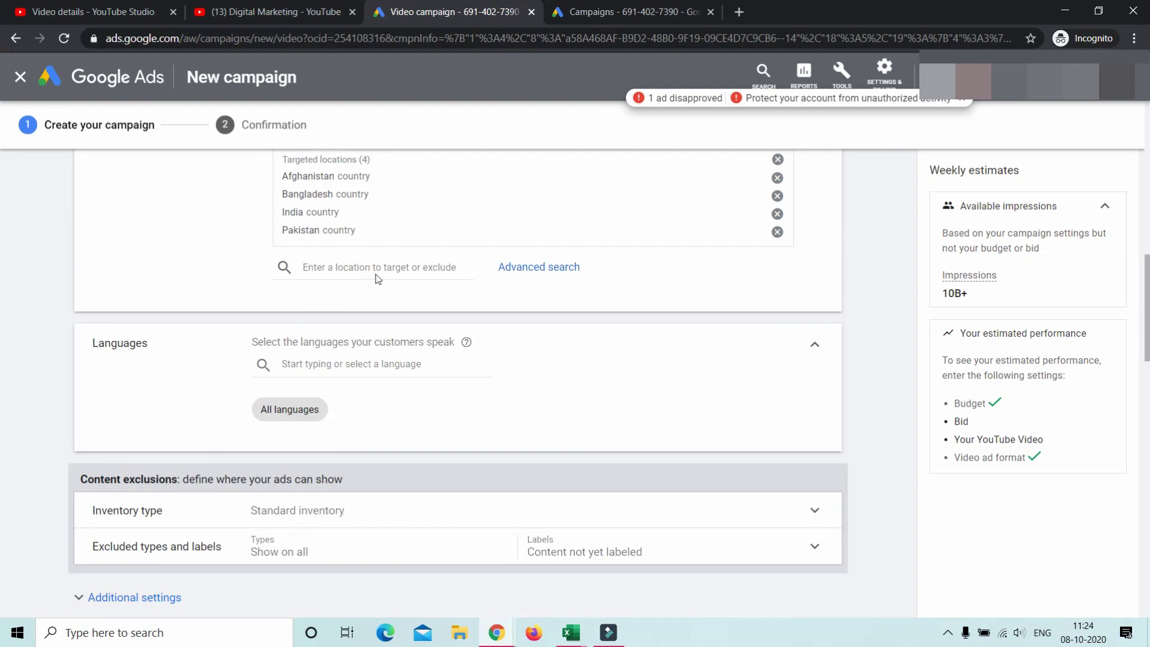
scroll(367, 259, "down", 3)
scroll(256, 294, "up", 2)
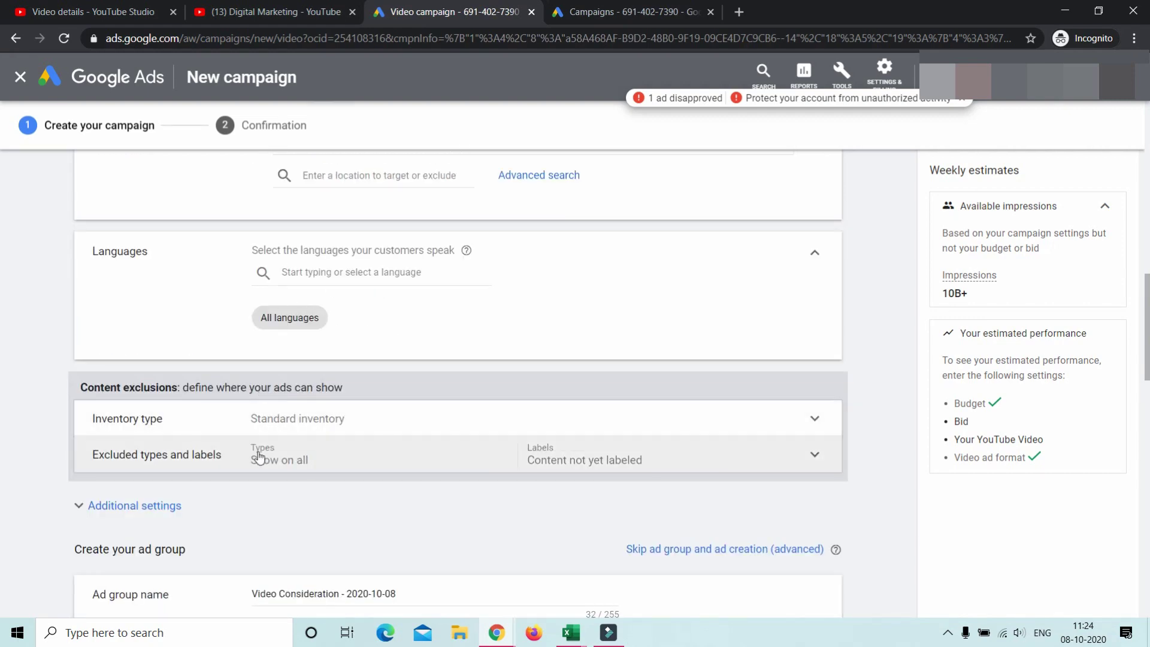
scroll(437, 453, "down", 3)
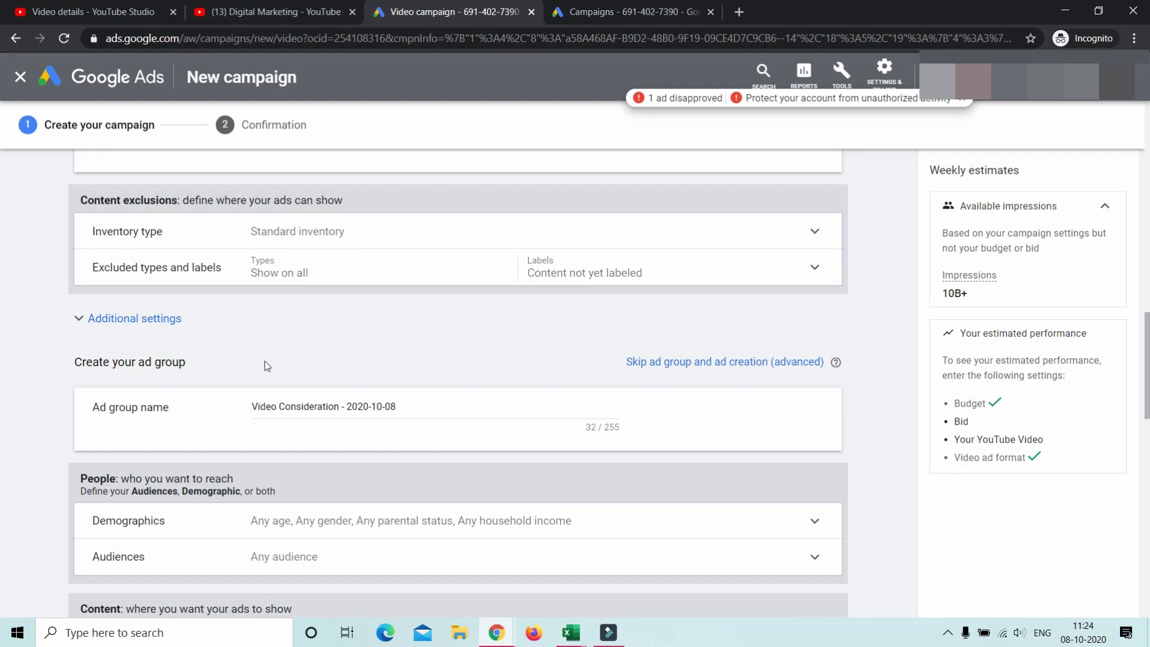
left_click(178, 318)
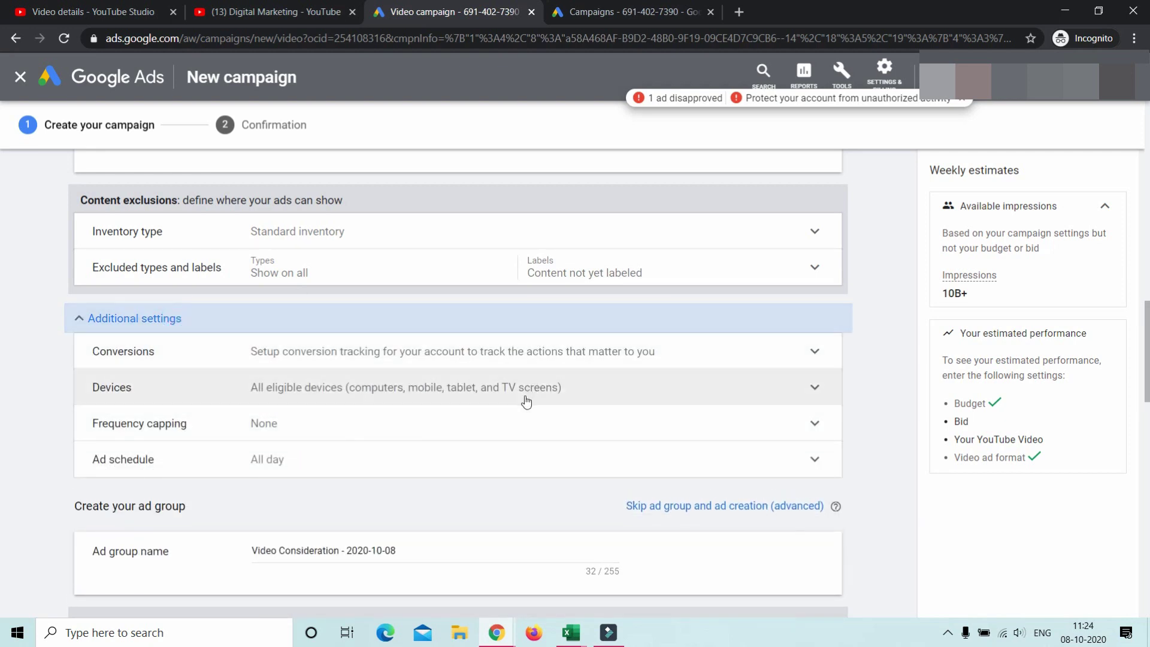
scroll(449, 396, "down", 2)
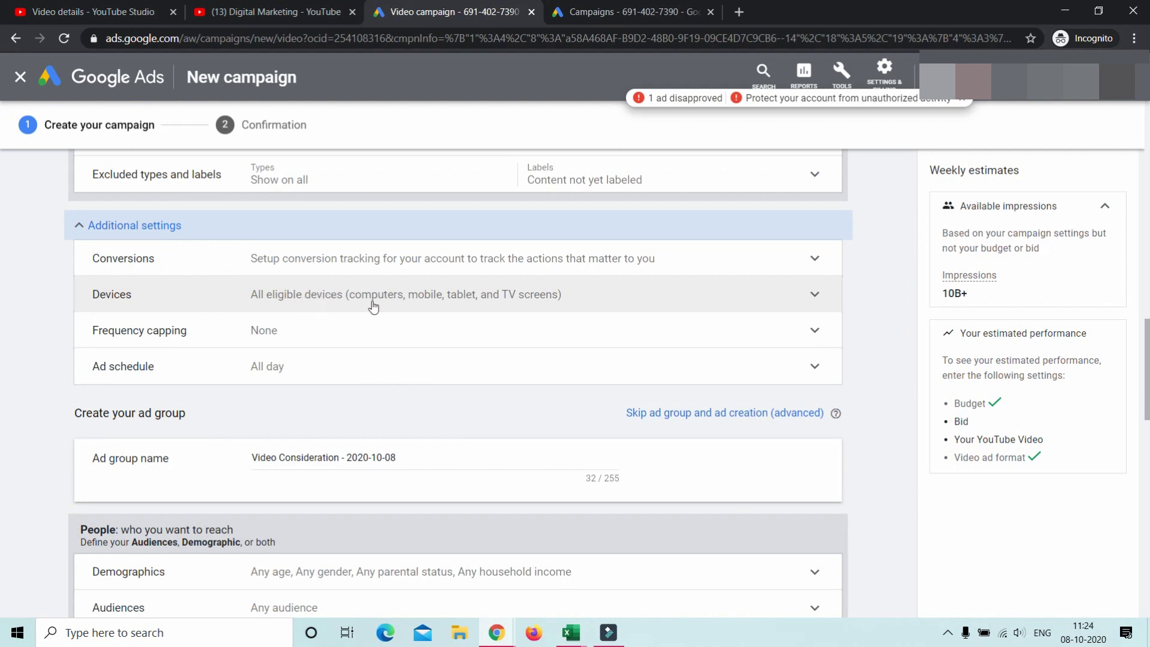
left_click(581, 300)
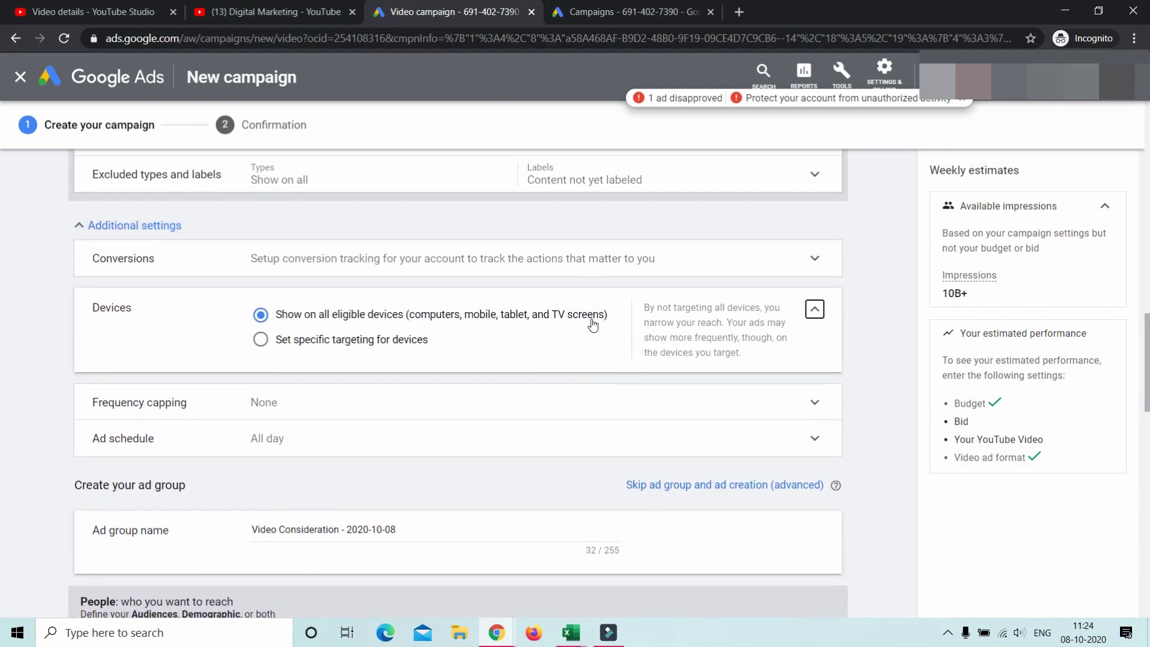
- Set specific device targeting to computers, mobile phones and tablets, excluding TV screens
left_click(365, 340)
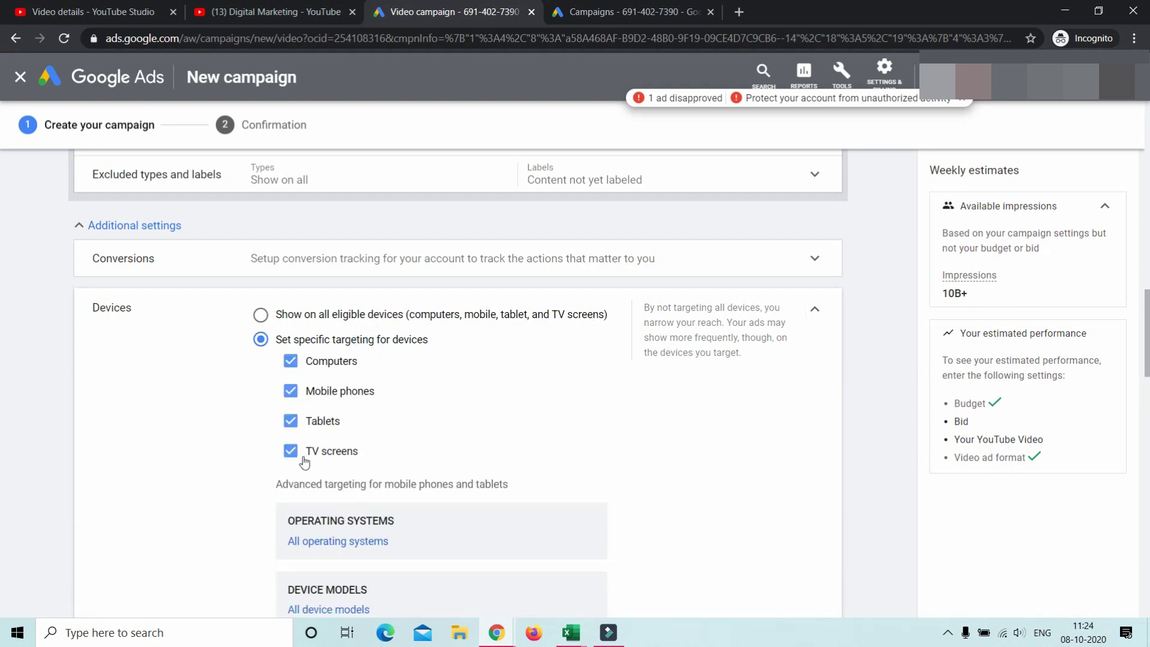
scroll(382, 450, "down", 2)
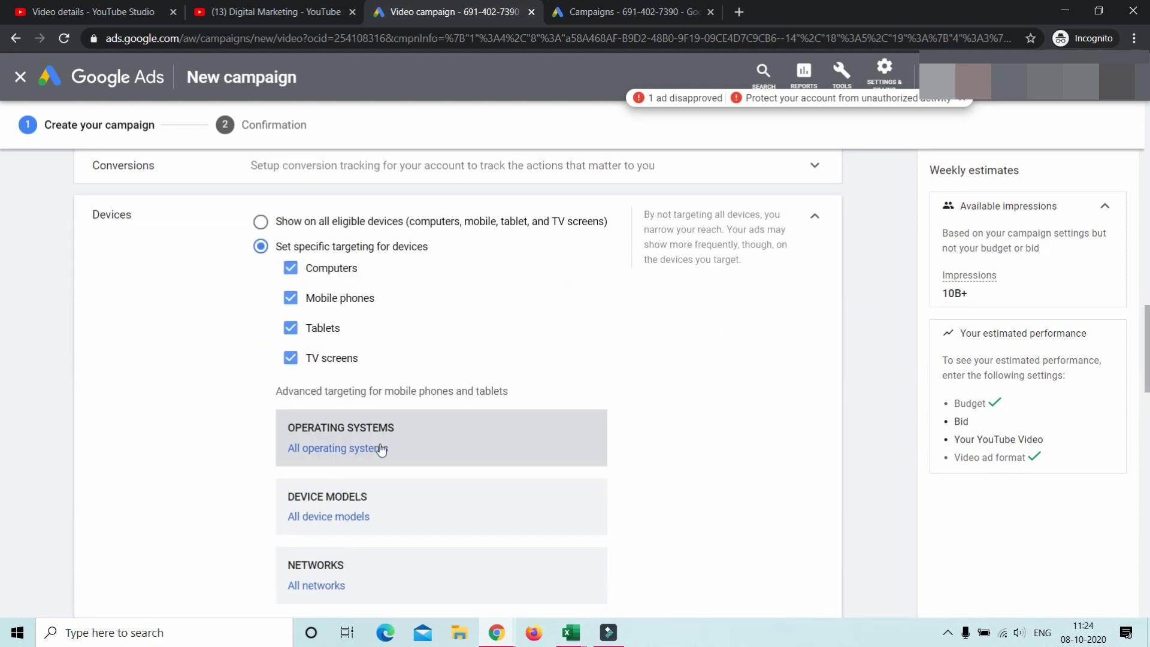
left_click(289, 360)
left_click(290, 360)
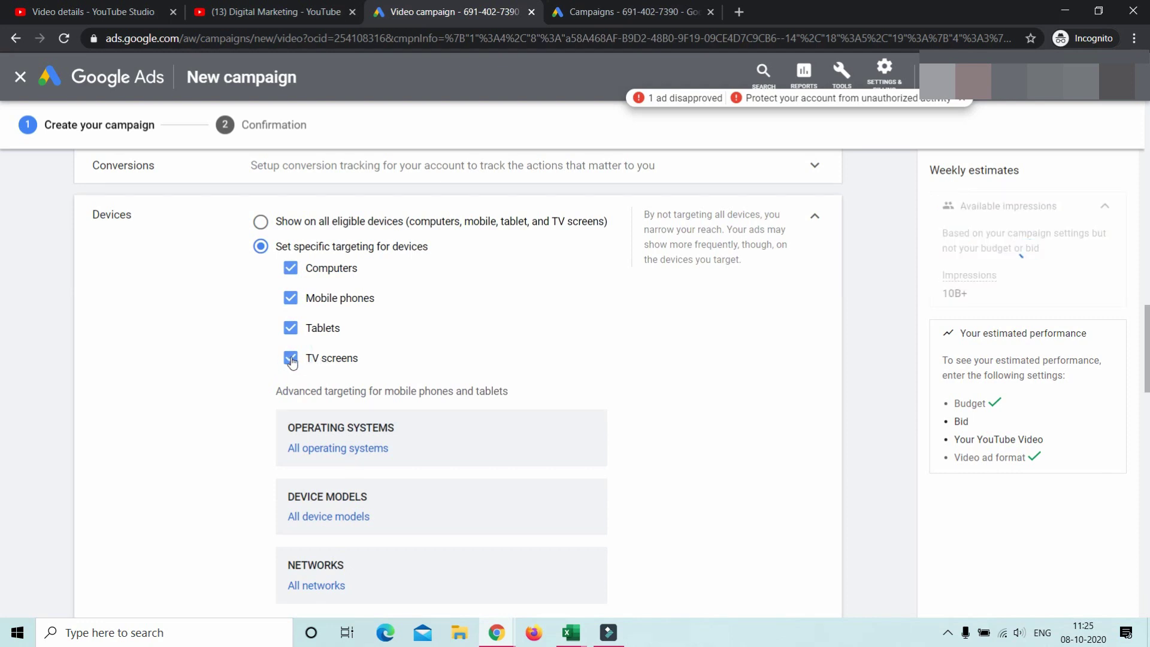
left_click(291, 360)
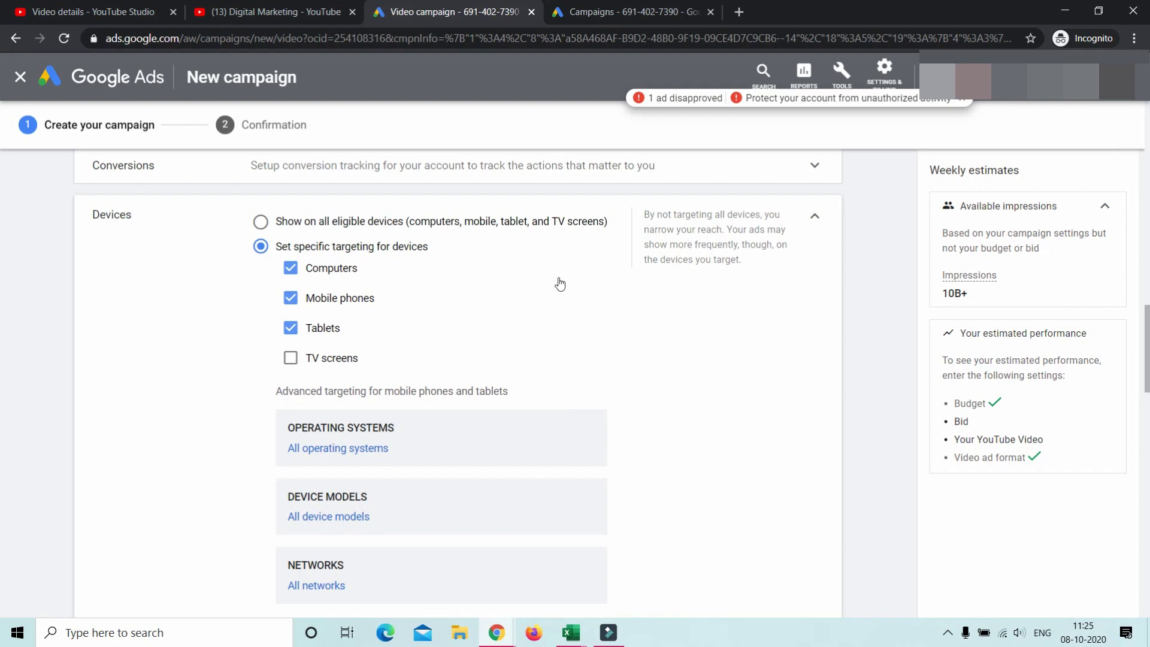
left_click(815, 216)
- Enable impression and view frequency capping for the campaign, and cap impressions at 3 per day
left_click(302, 237)
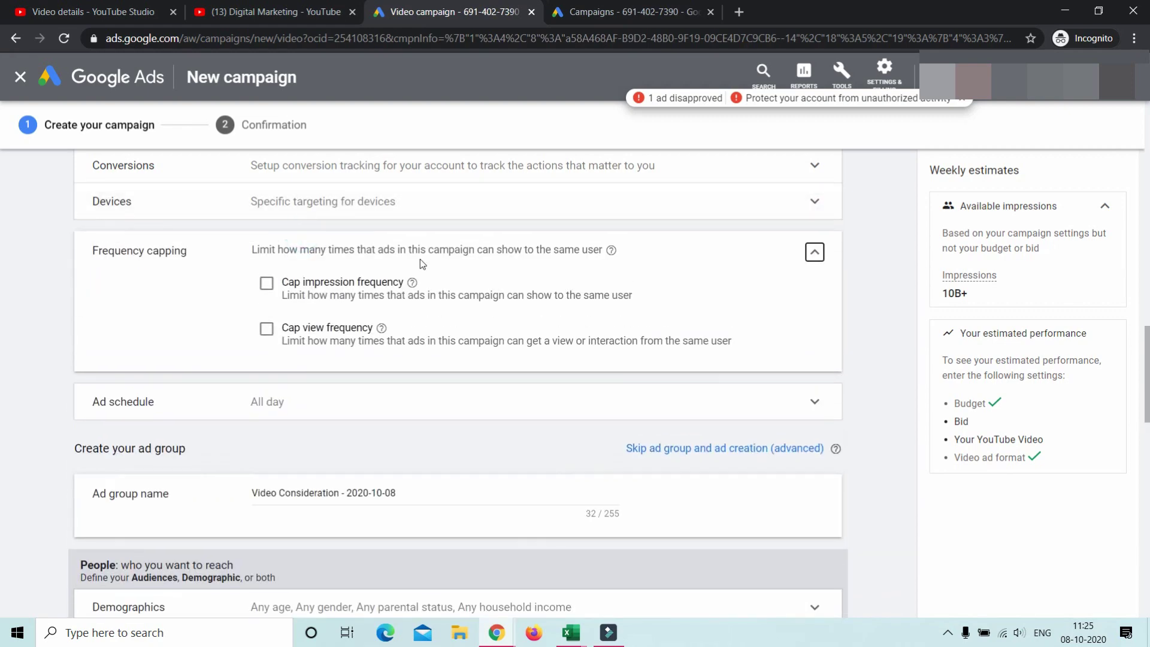
left_click(371, 282)
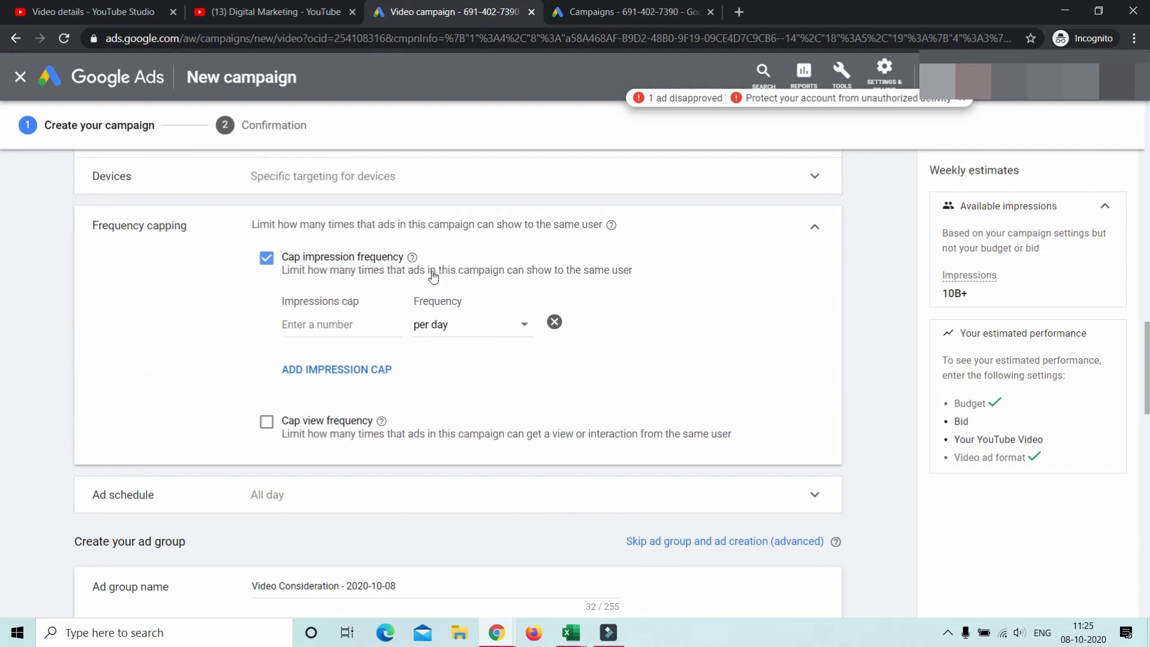
left_click(366, 325)
left_click(324, 421)
scroll(314, 423, "down", 3)
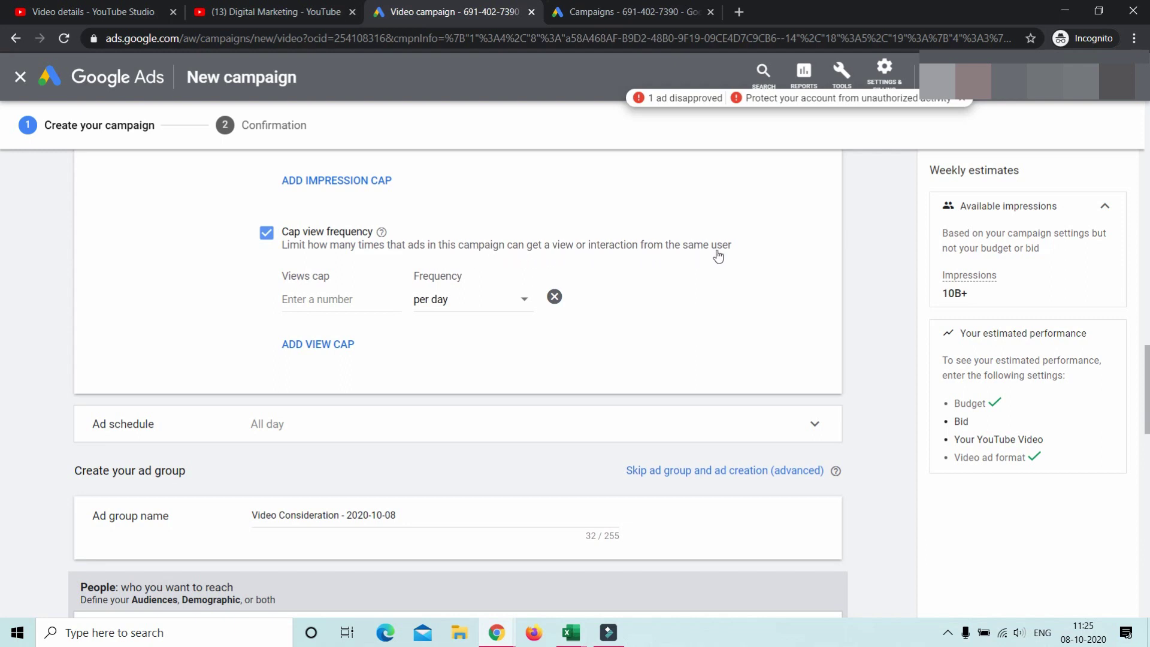
scroll(359, 267, "up", 3)
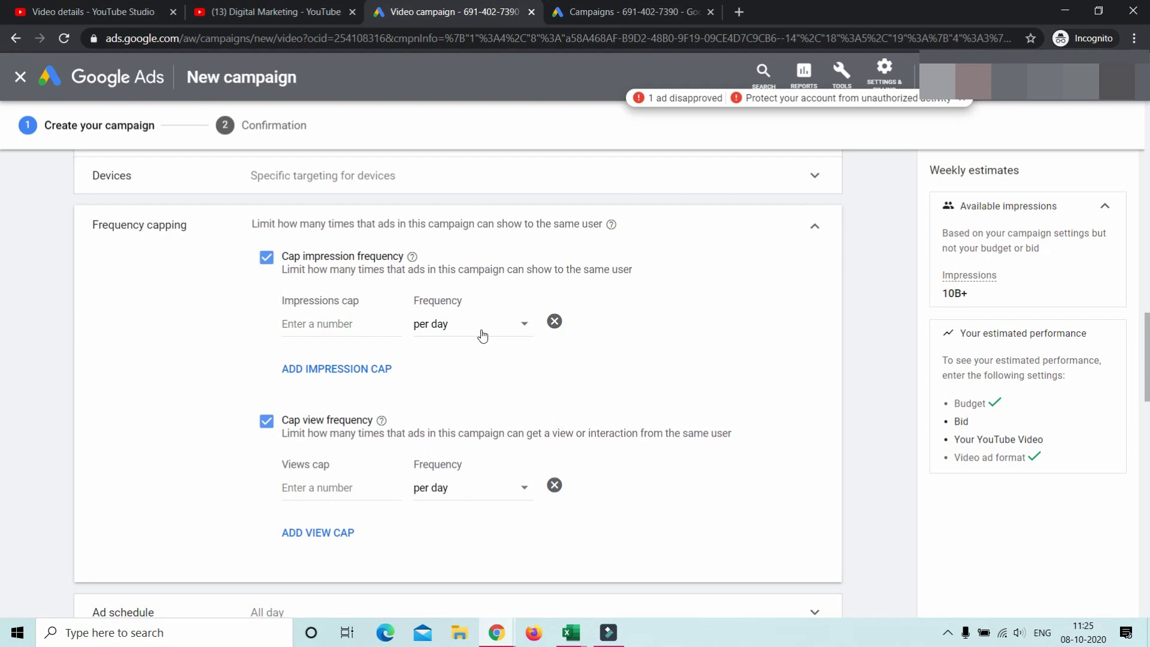
type("3")
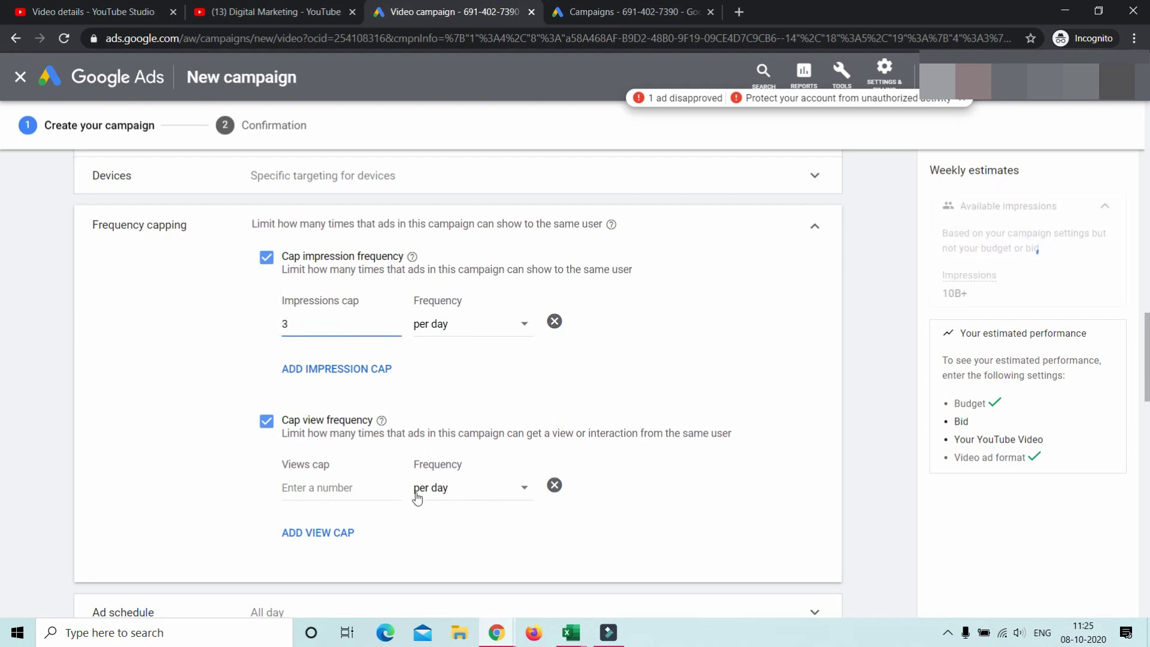
- Cap the campaign's view frequency at 1 view per week and collapse the frequency capping settings
left_click(366, 487)
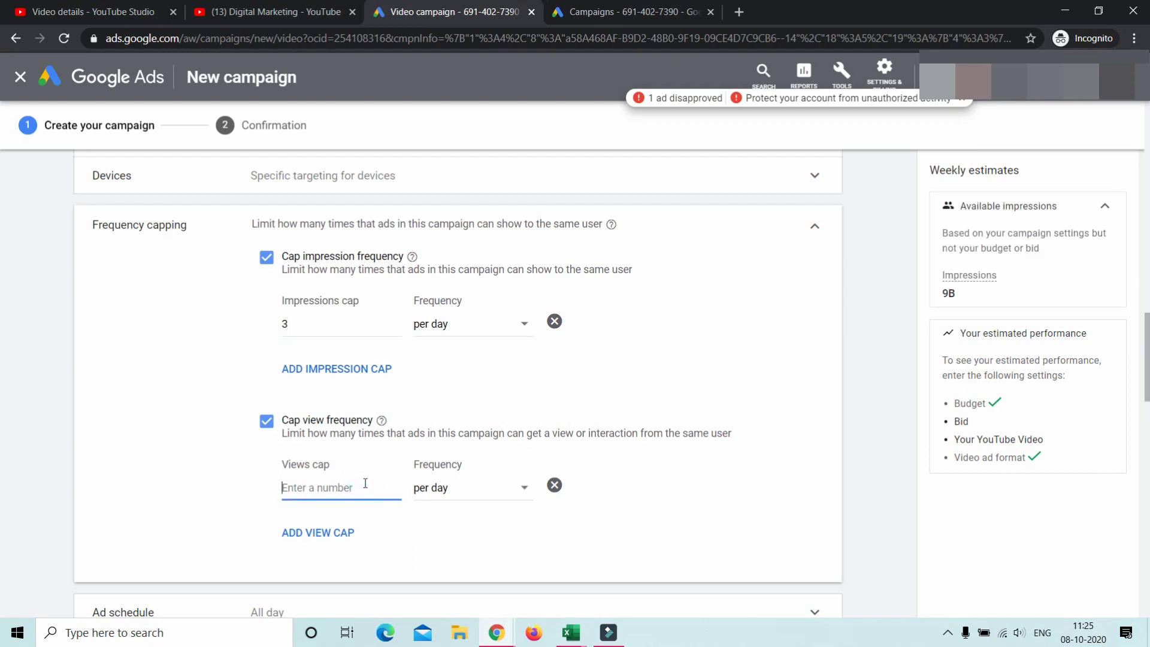
left_click(449, 495)
left_click(460, 530)
left_click(336, 489)
type("1")
left_click(833, 536)
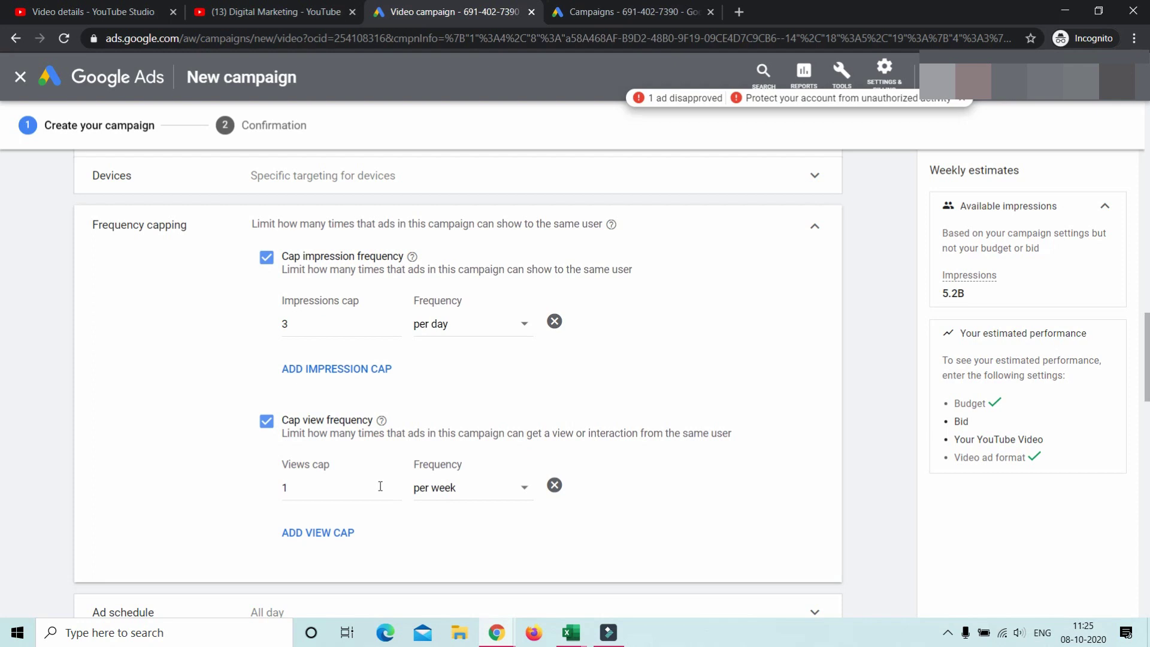
left_click(294, 488)
scroll(566, 386, "down", 3)
scroll(731, 328, "up", 3)
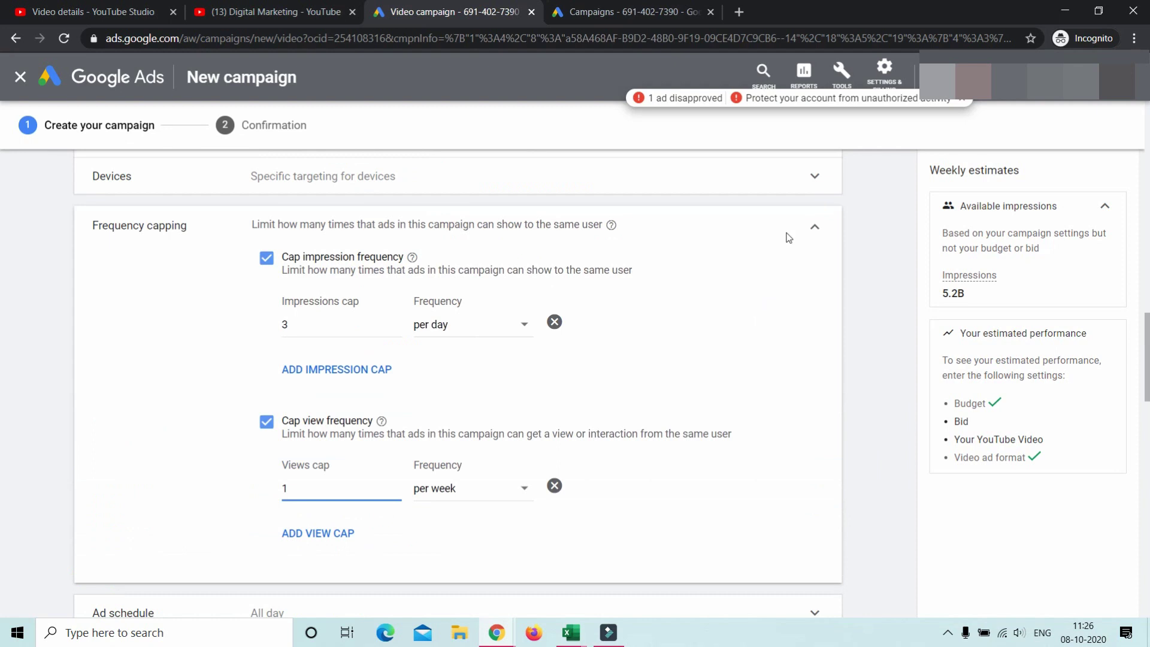
left_click(816, 229)
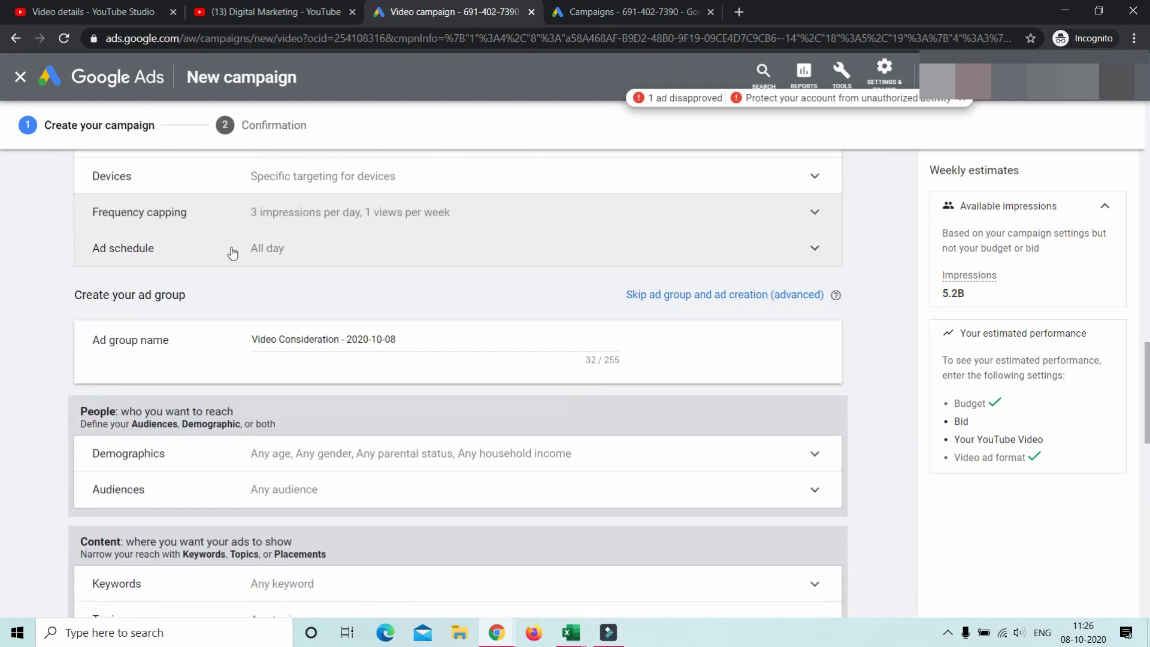
- Check the ad schedule options and name the ad group Best Web Hosting
left_click(342, 259)
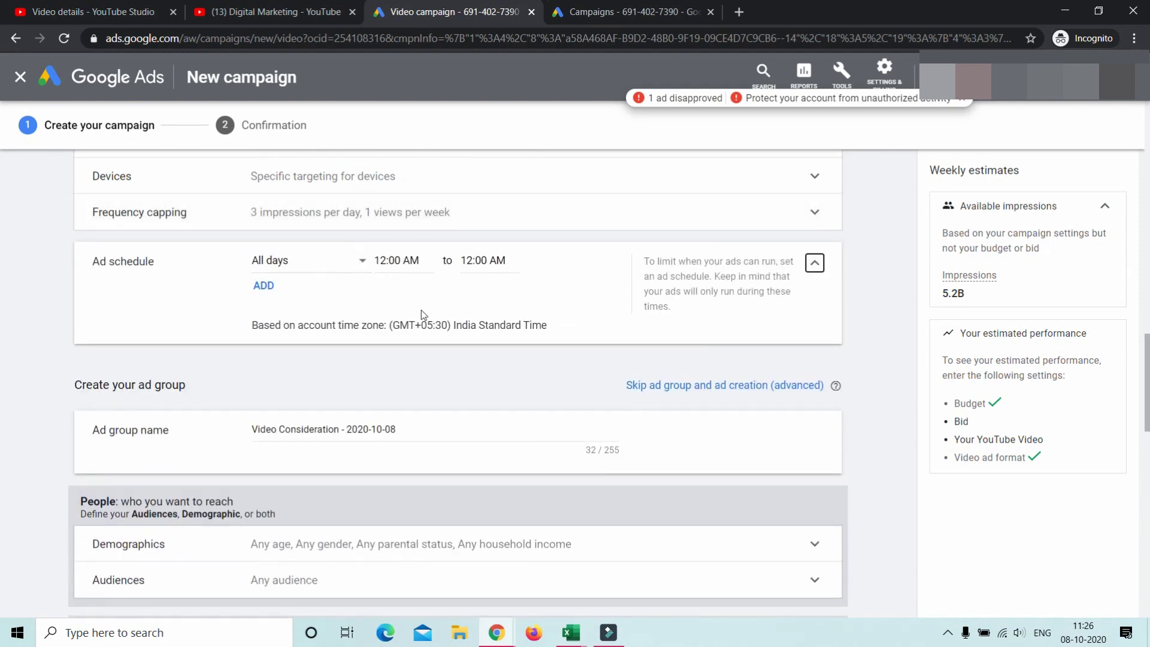
left_click(814, 265)
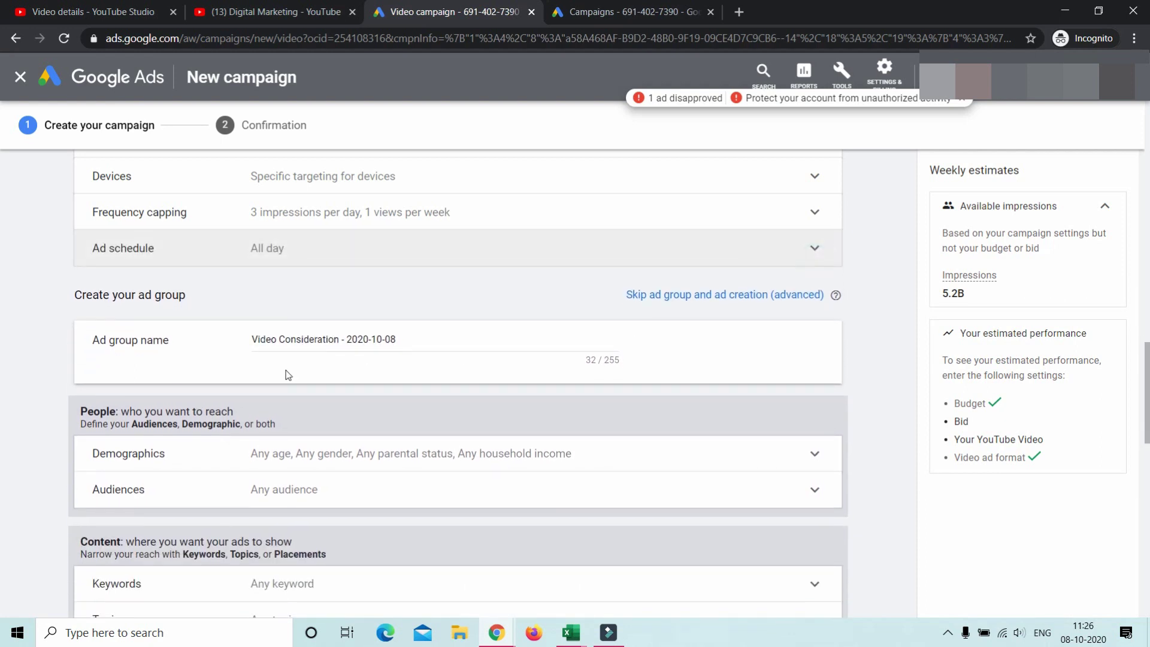
left_click_drag(412, 342, 253, 342)
type("Best Web Hosting")
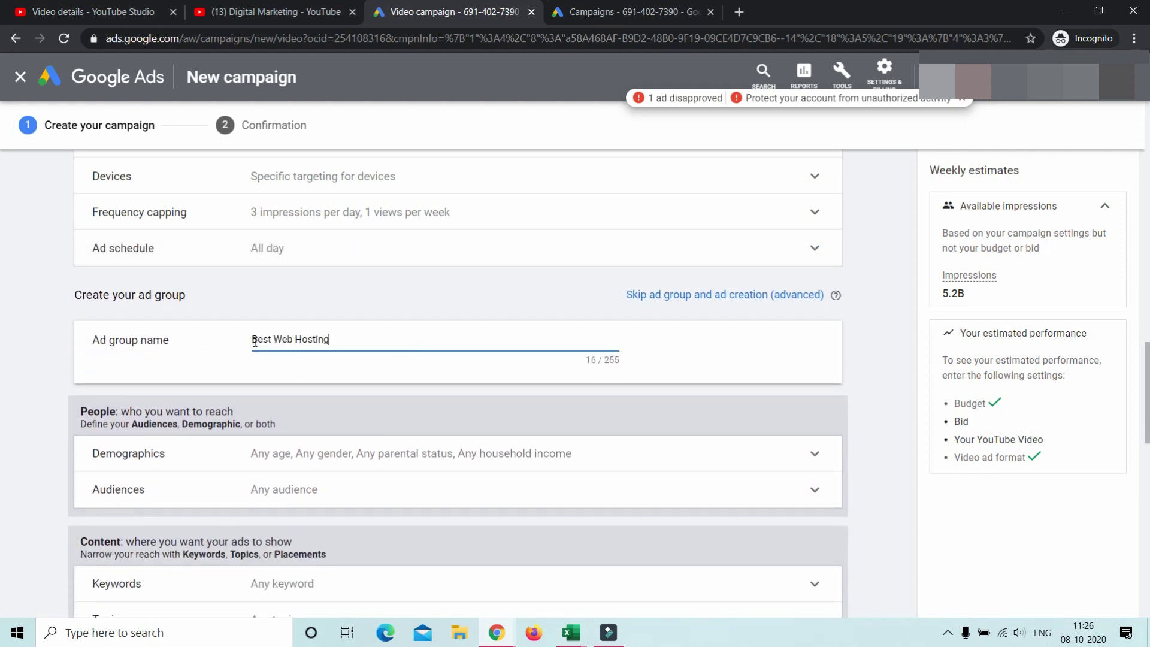
- Copy "Web Hosting 2" from the campaign name and replace the ad group name with it
scroll(476, 334, "up", 17)
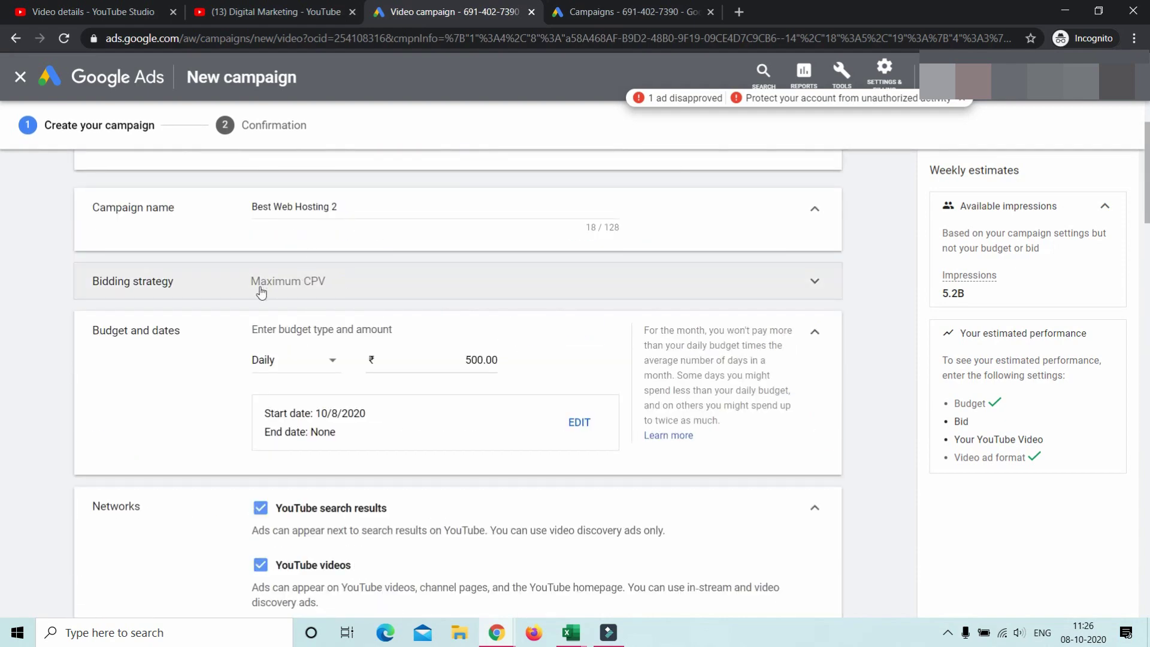
left_click_drag(259, 207, 372, 211)
left_click(334, 207)
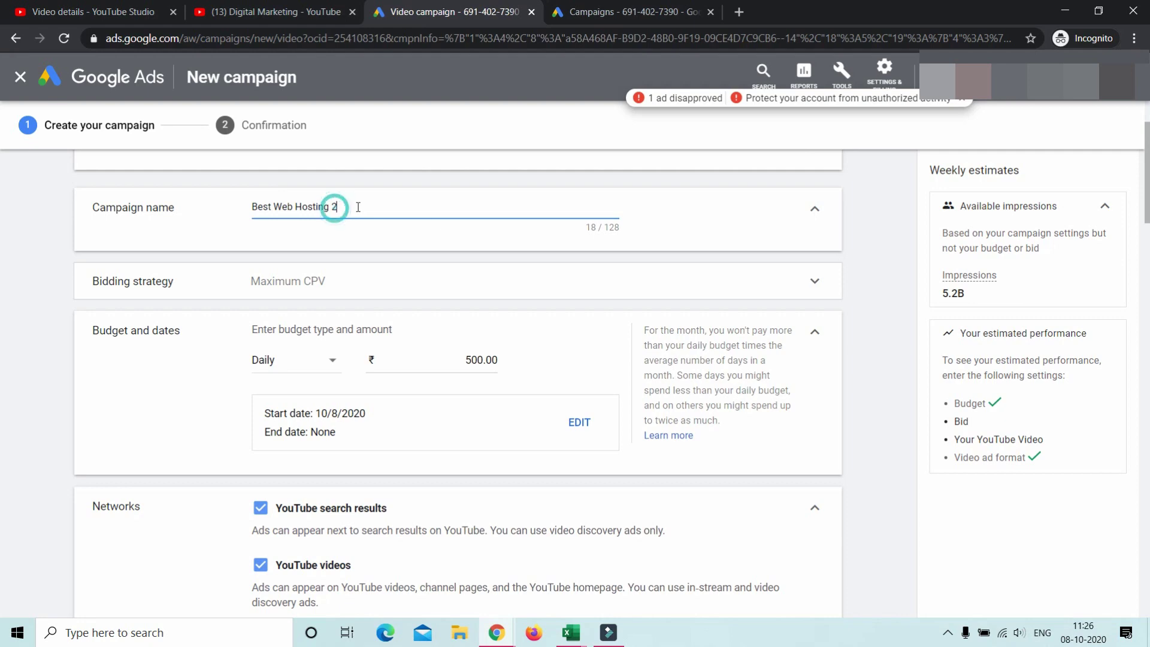
left_click_drag(275, 206, 406, 204)
key("ctrl+c")
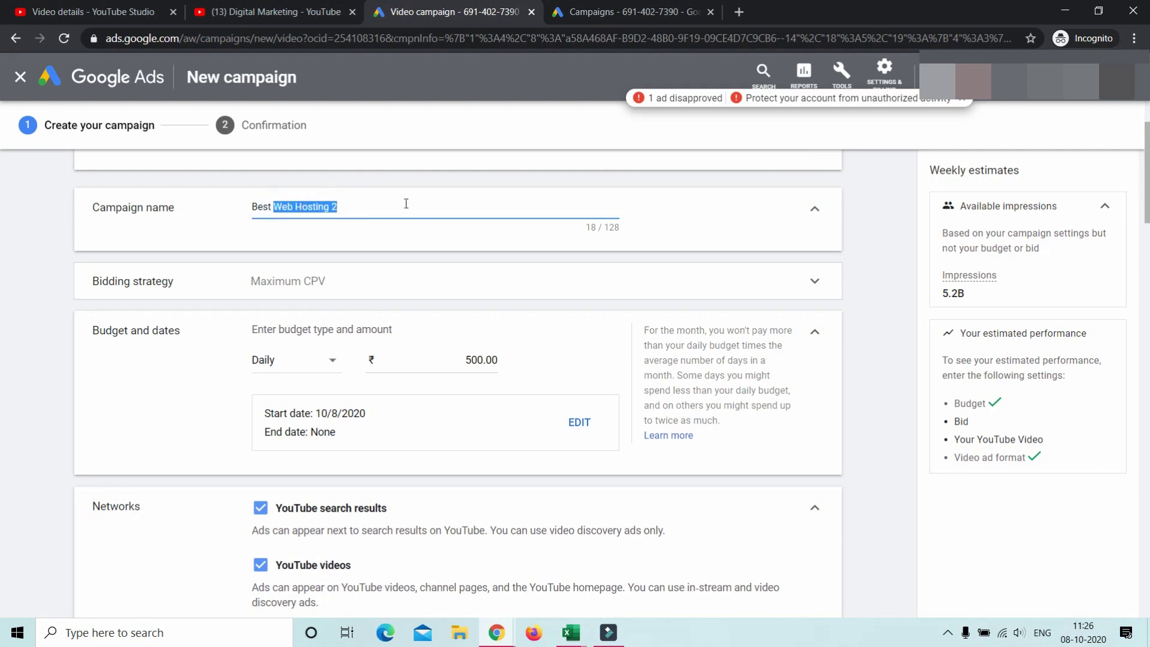
scroll(560, 254, "down", 15)
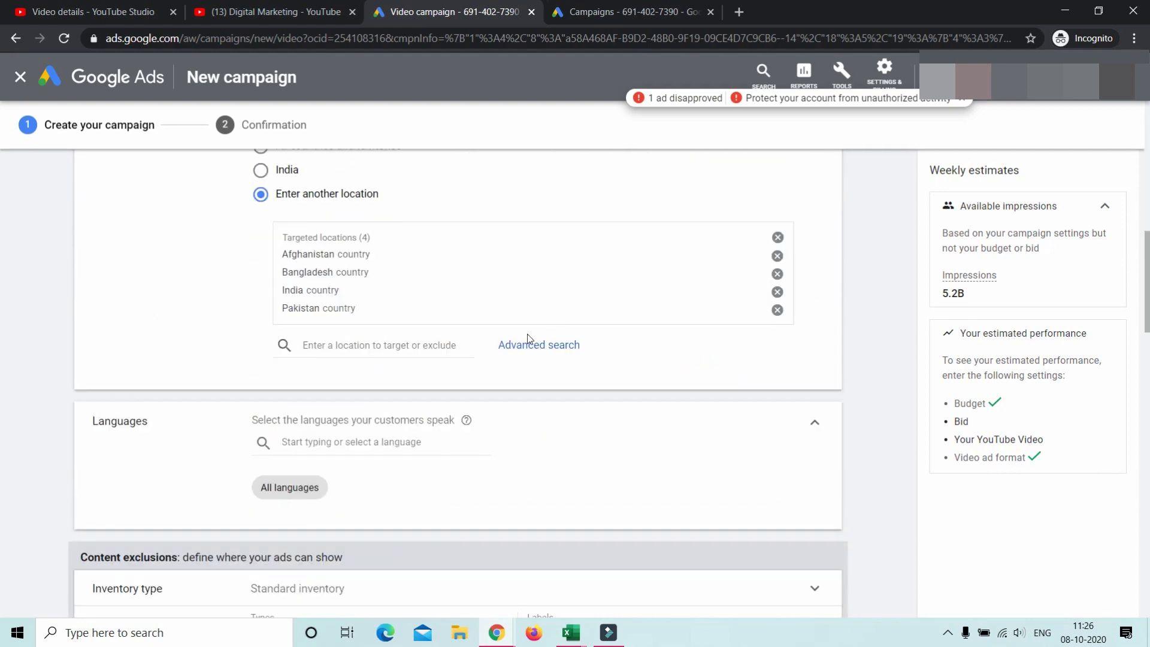
scroll(471, 381, "up", 3)
scroll(471, 377, "down", 5)
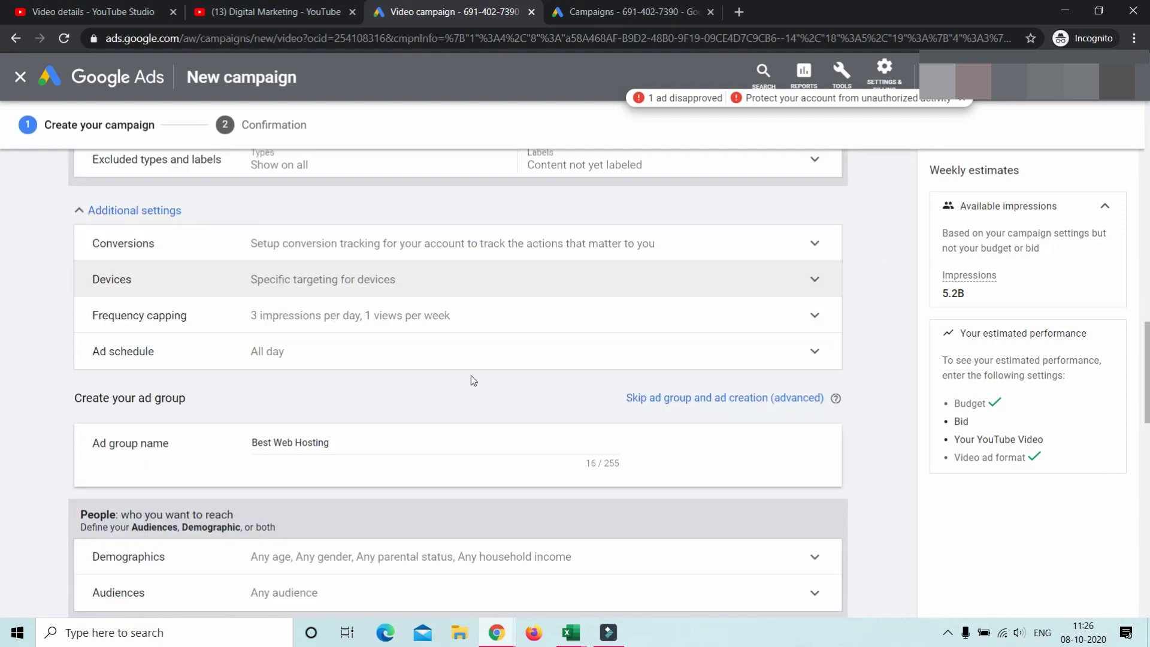
left_click_drag(339, 441, 251, 445)
key("ctrl+v")
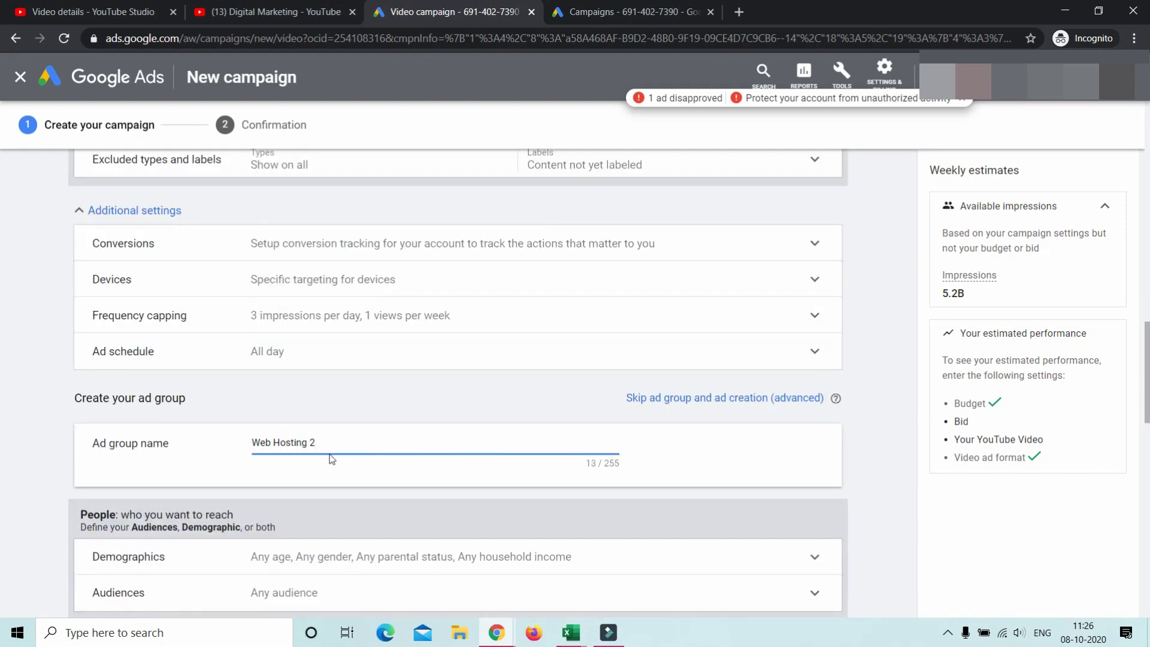
- Limit the ad group's gender targeting to Male by excluding Female and Unknown in the demographics
scroll(561, 442, "down", 3)
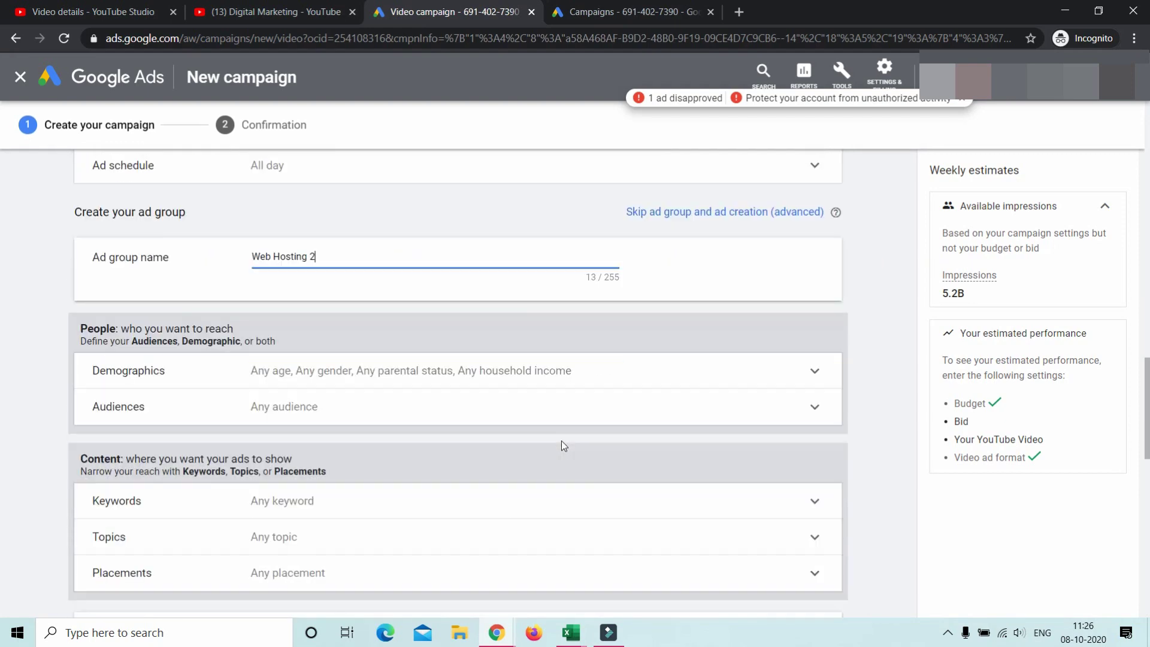
left_click(434, 379)
scroll(422, 420, "down", 3)
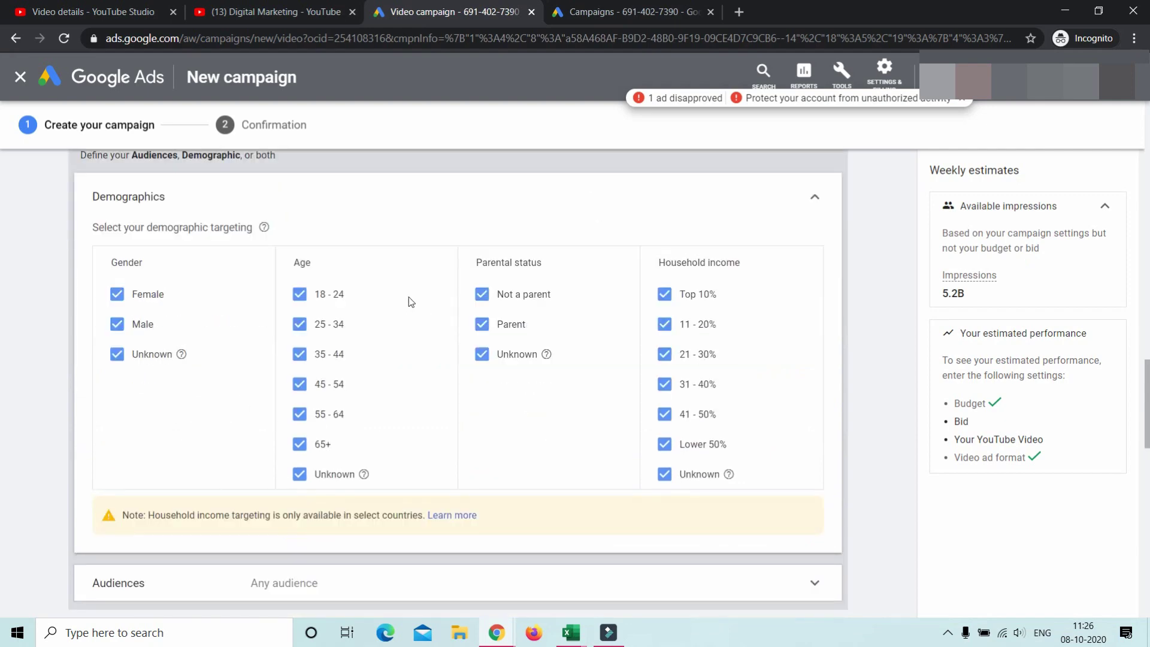
left_click(130, 13)
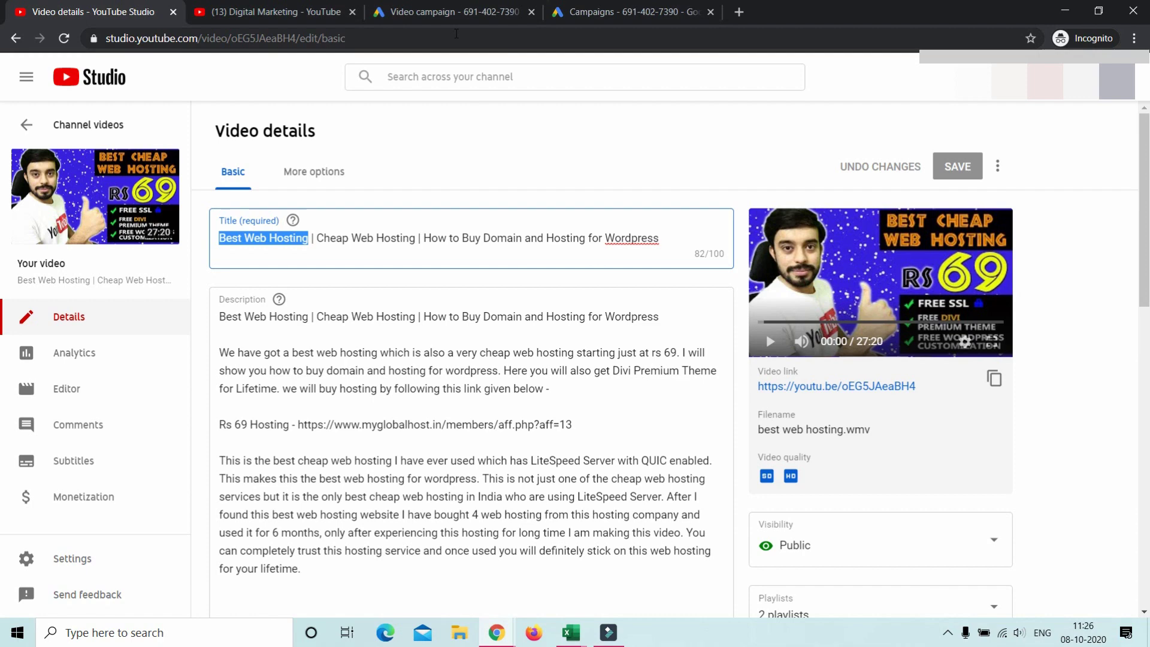
left_click(448, 12)
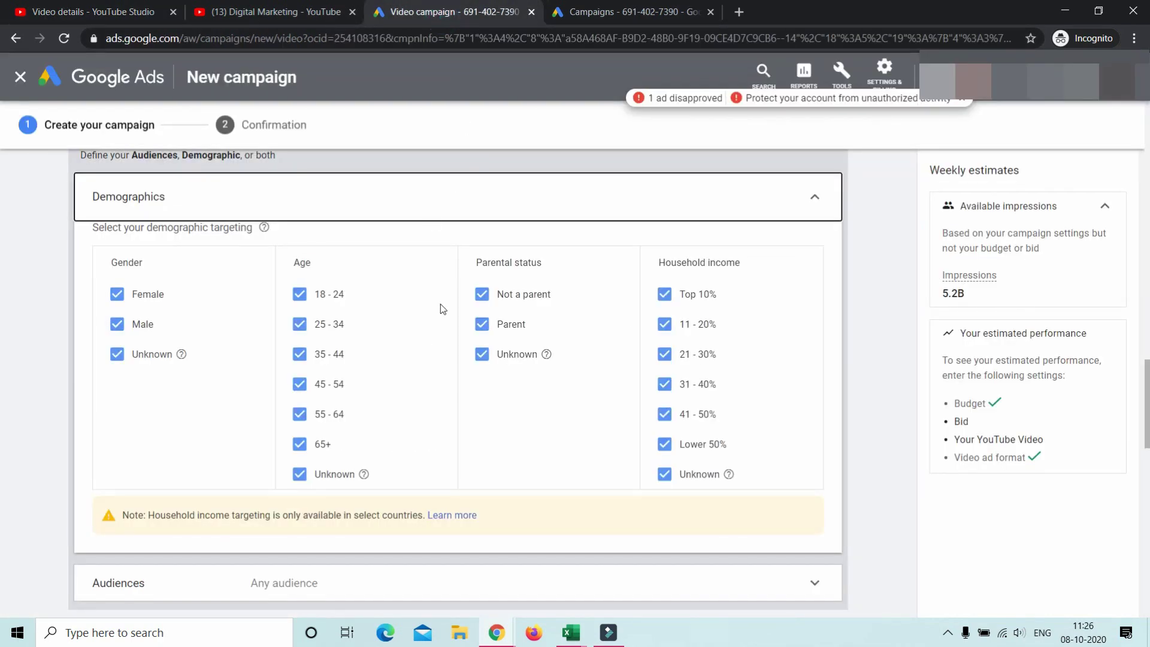
left_click(117, 295)
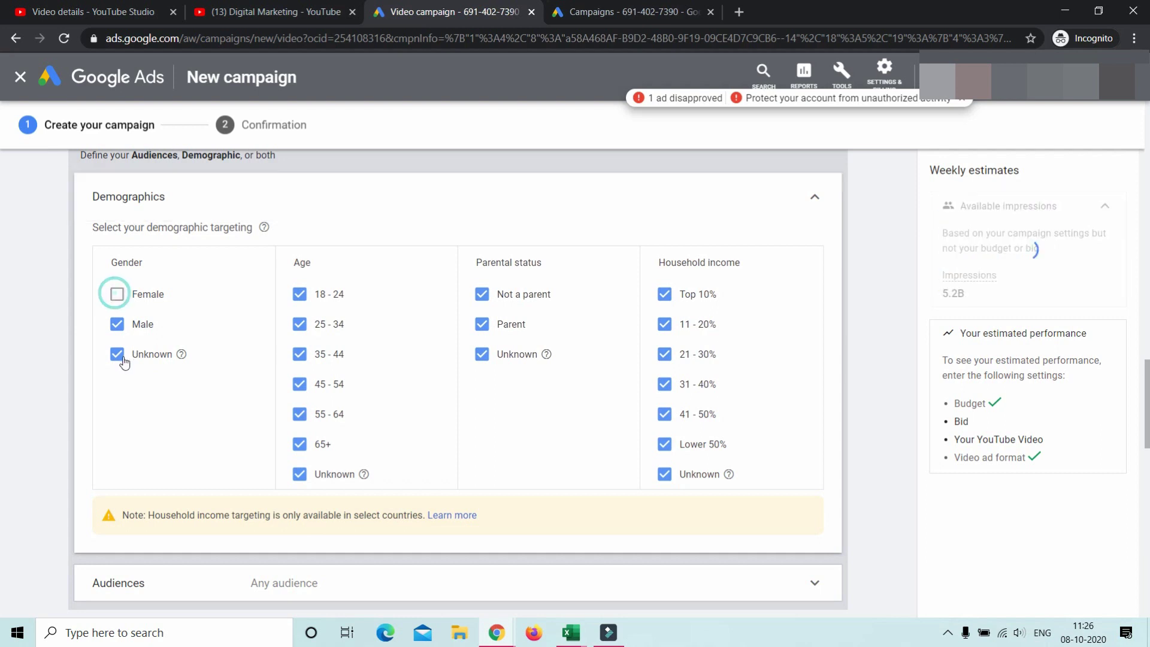
left_click(116, 354)
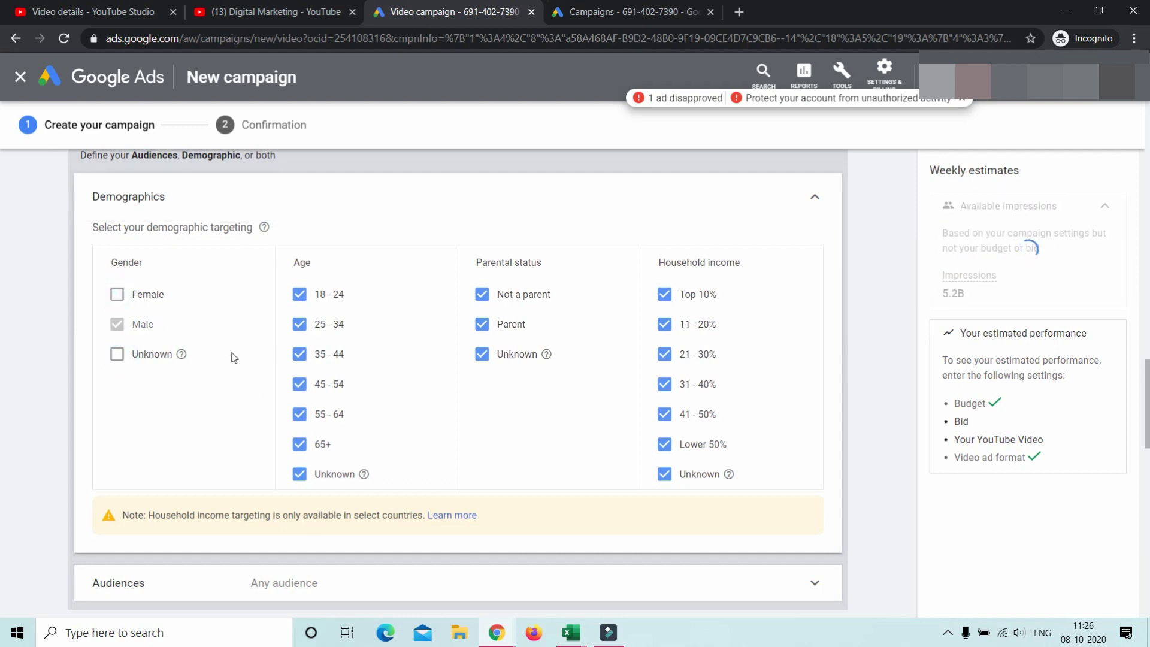
- Exclude the 65+ and Unknown age groups from the demographic targeting and collapse the demographics settings
left_click(298, 445)
left_click(300, 476)
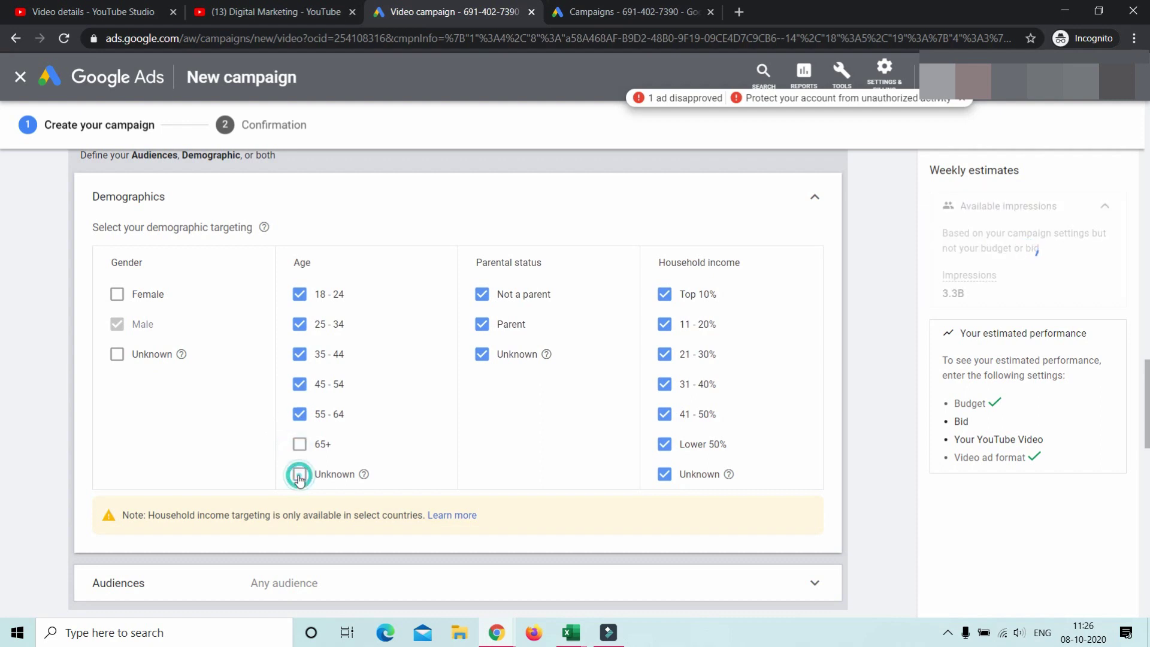
left_click(300, 413)
left_click(300, 415)
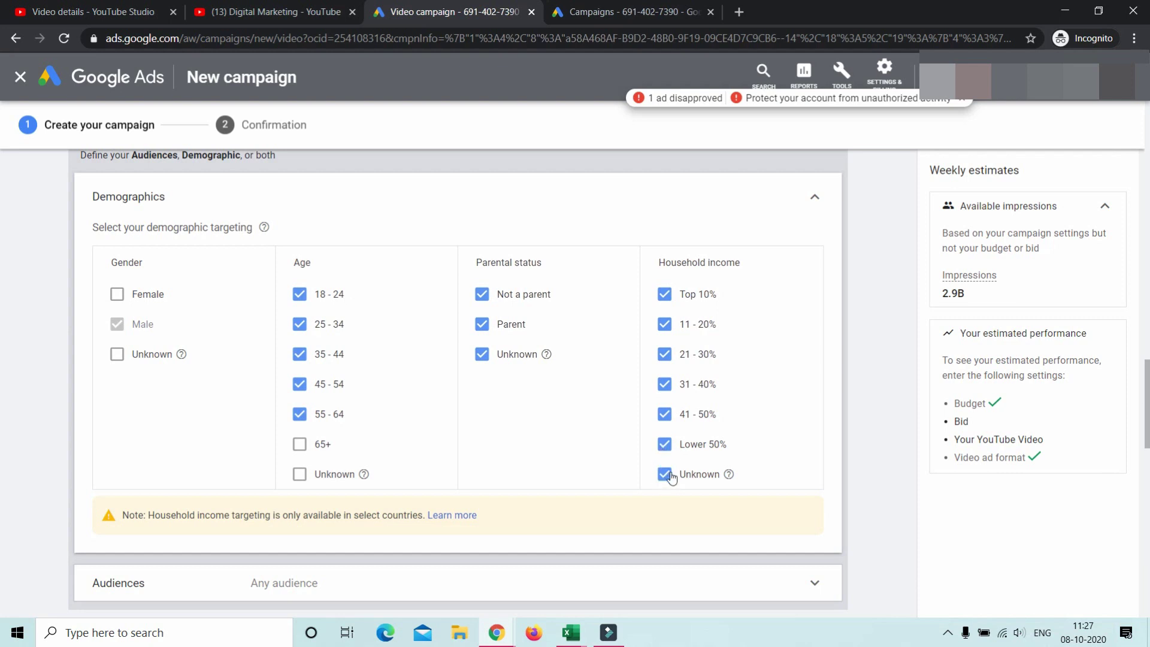
scroll(669, 474, "down", 3)
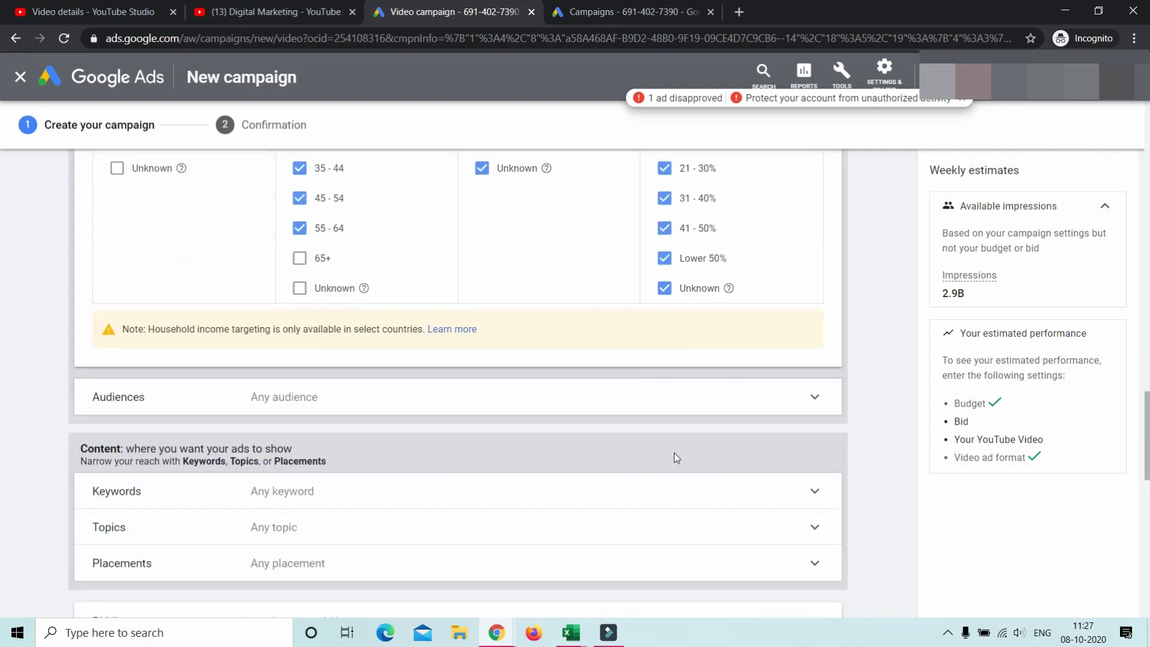
scroll(729, 329, "up", 3)
left_click(819, 191)
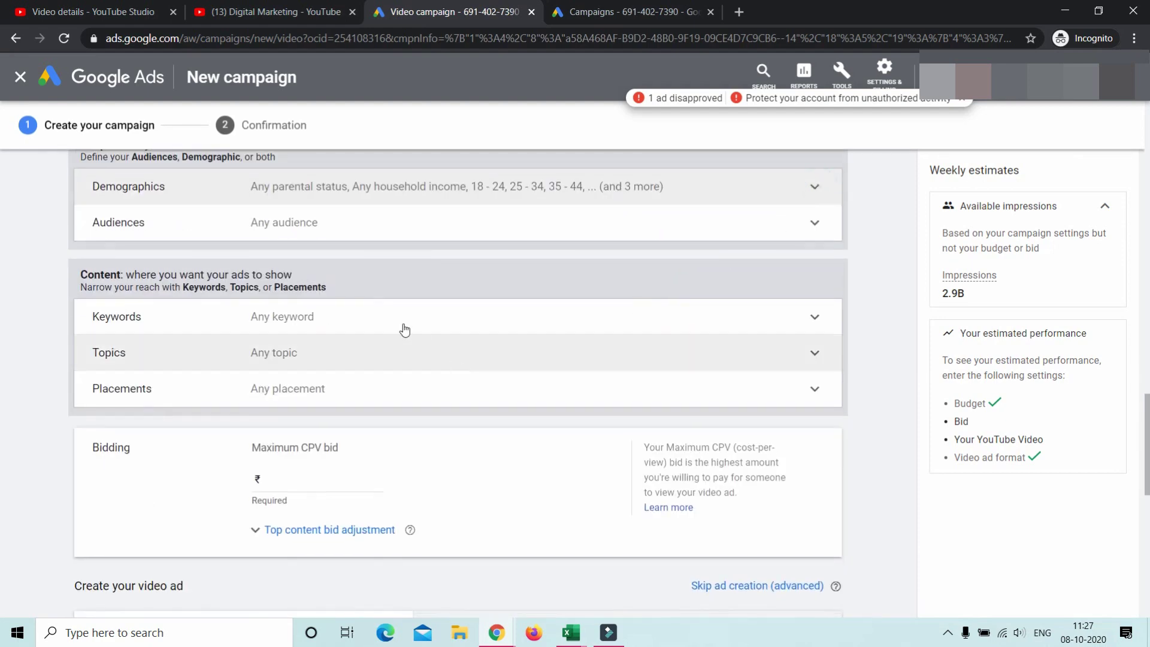
- Check the audience targeting section and review the campaign's budget, network and location settings
left_click(330, 233)
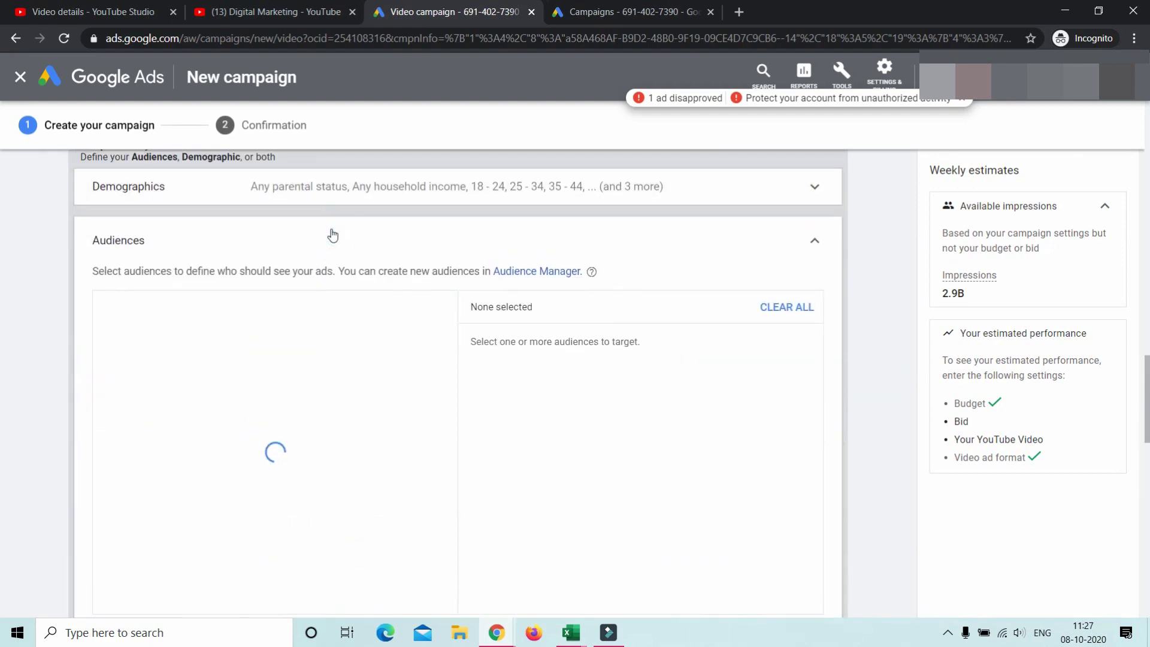
left_click(812, 241)
scroll(659, 359, "up", 15)
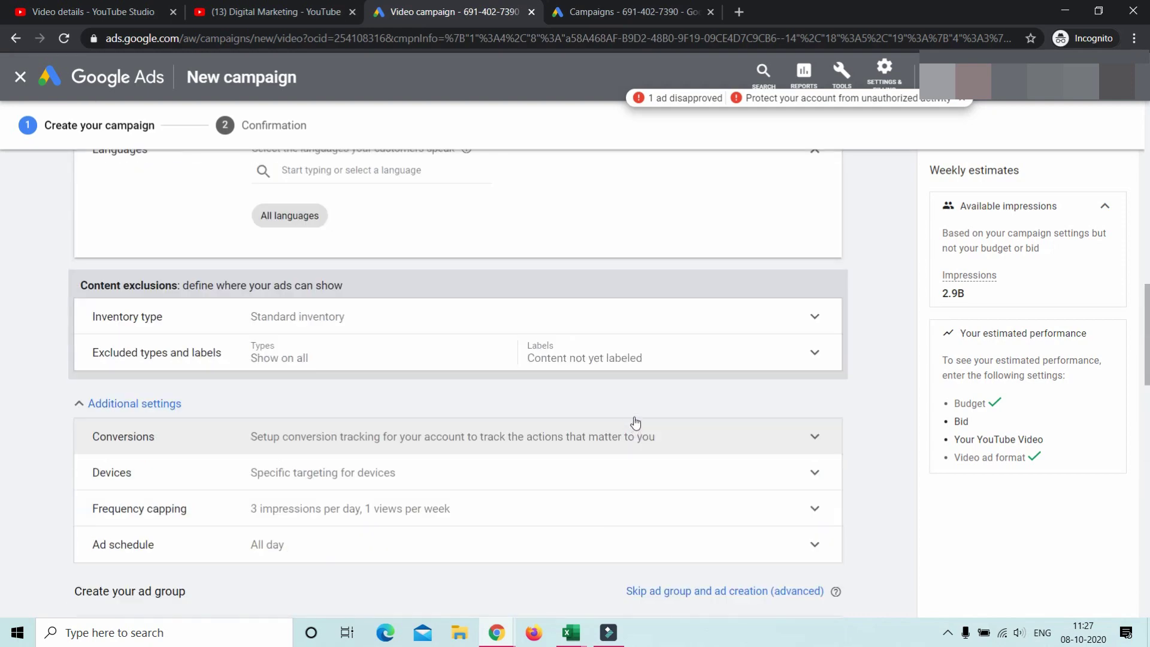
scroll(523, 405, "down", 2)
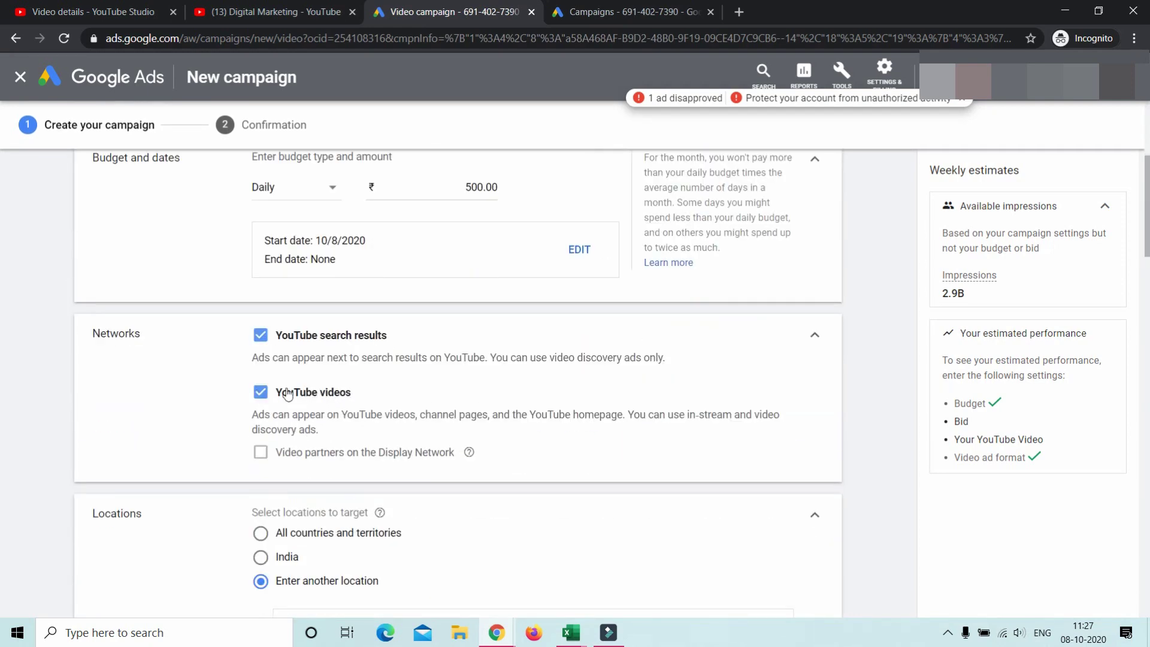
- Search the ad group's audiences for "web hosting"
scroll(311, 386, "down", 15)
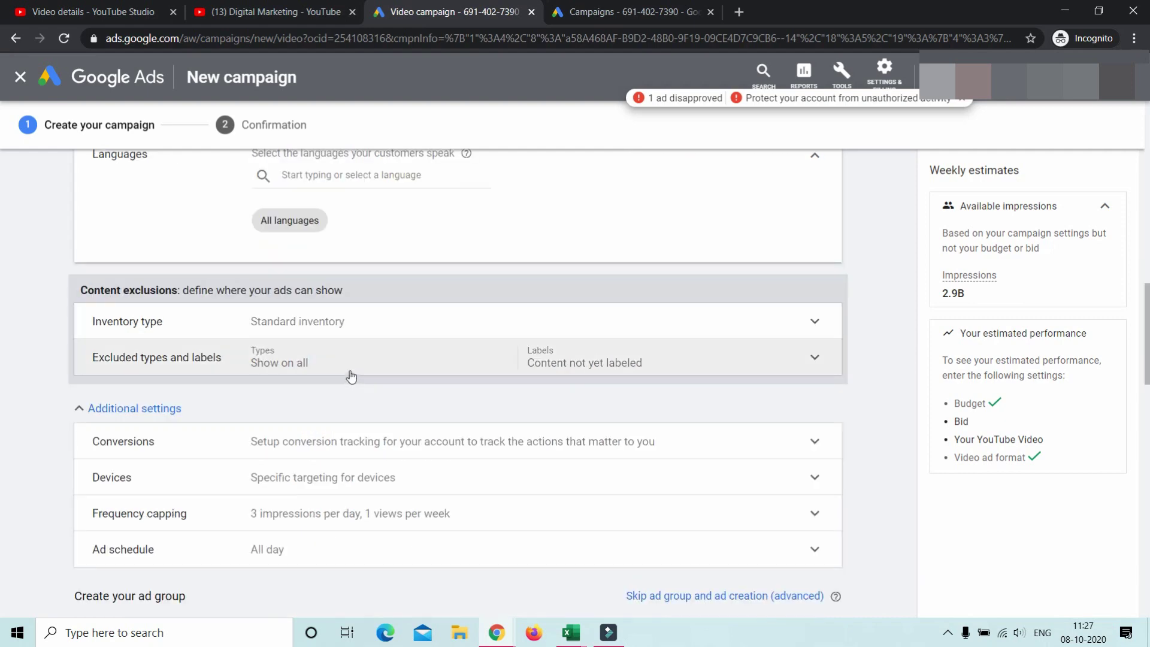
left_click(315, 333)
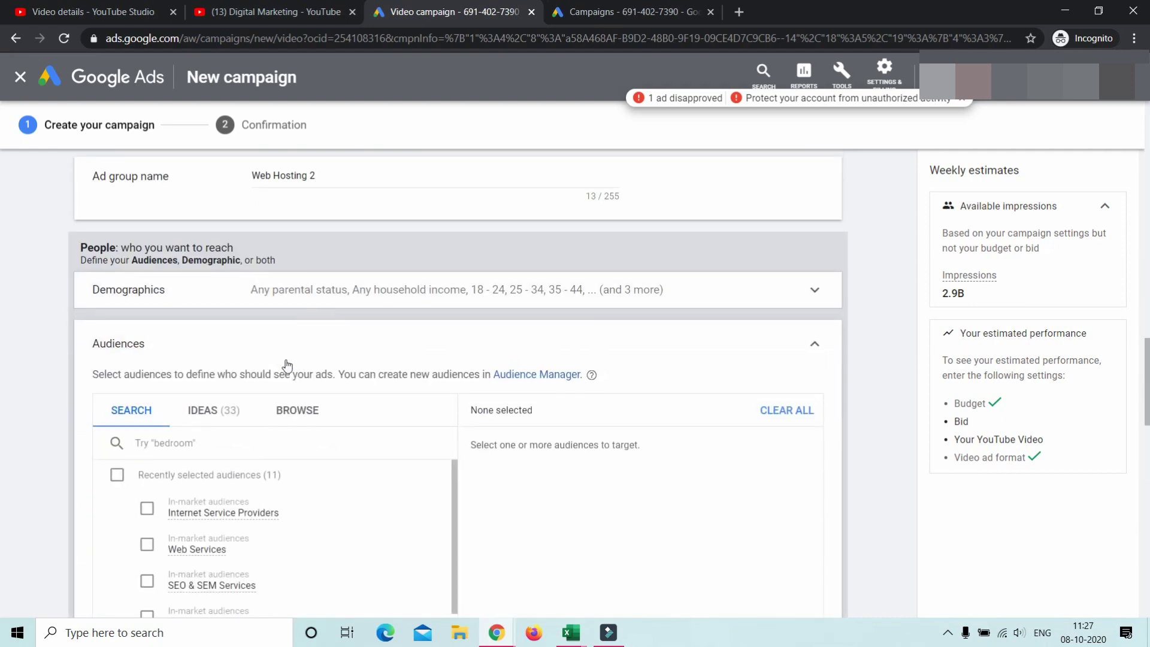
left_click(198, 261)
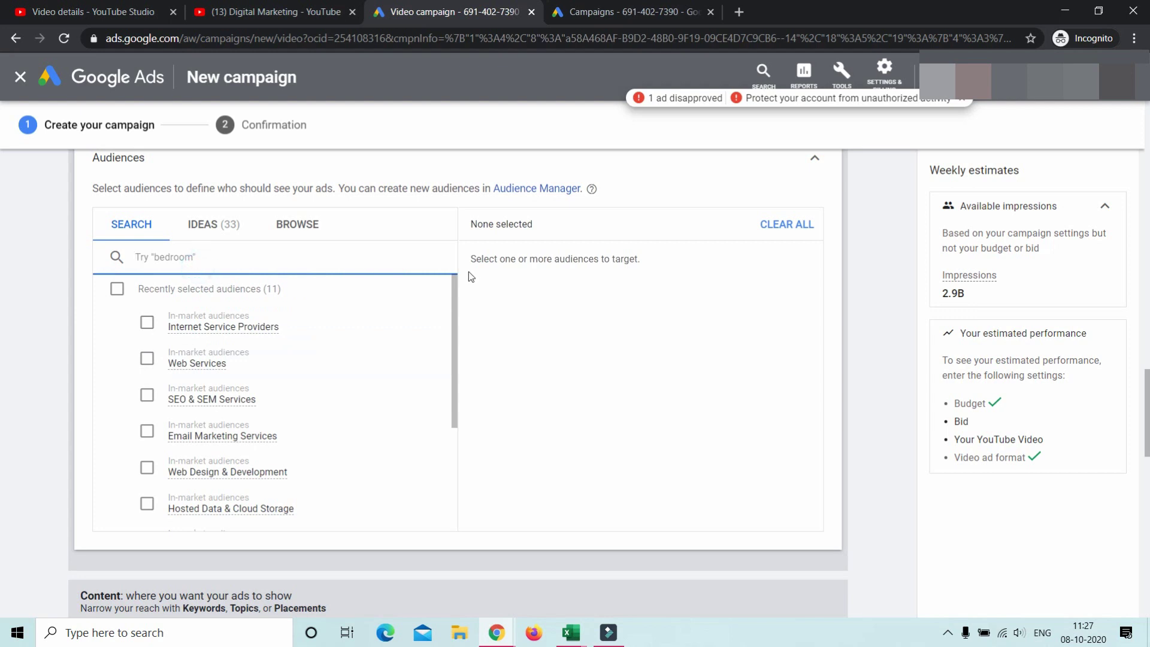
type("web")
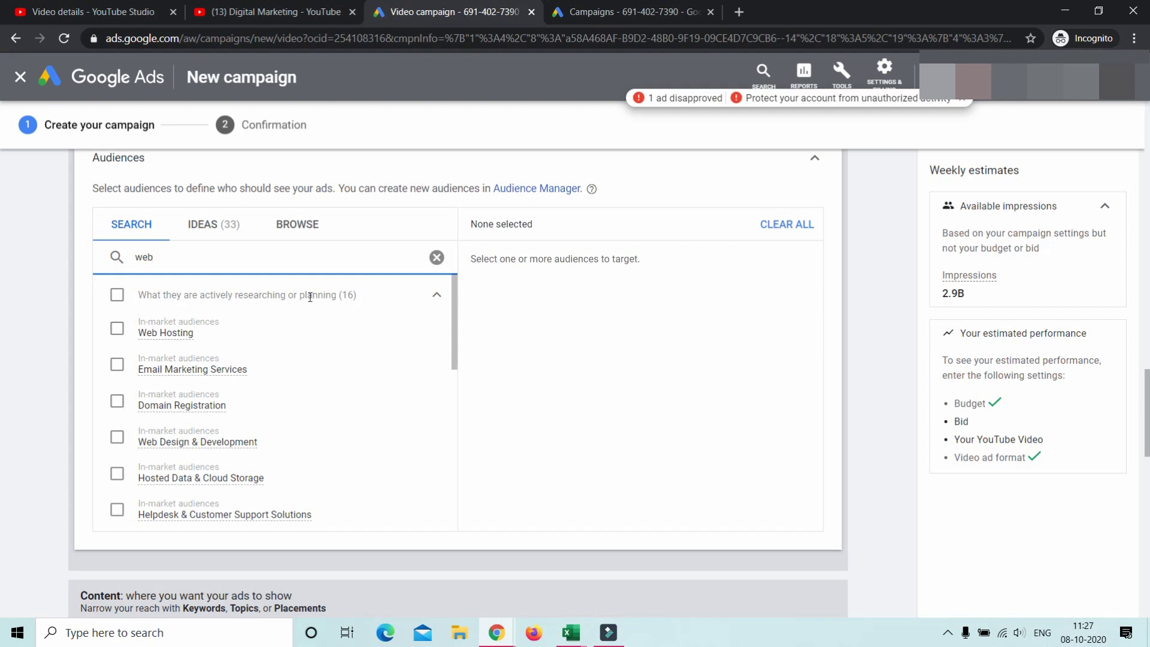
type(" hos")
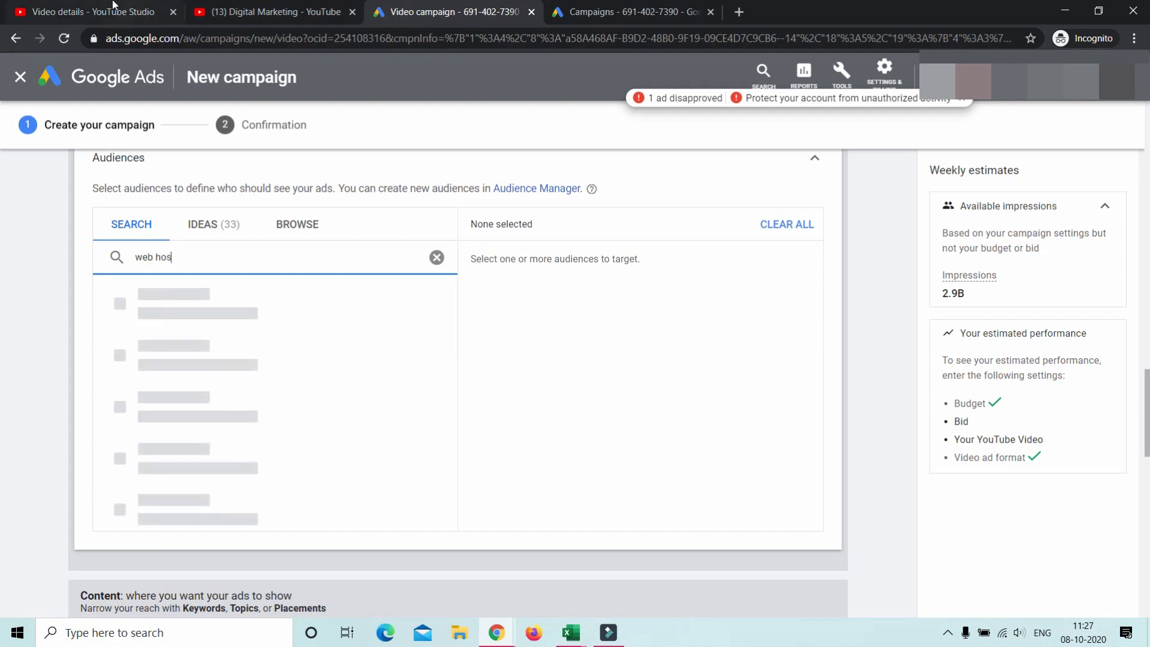
left_click(114, 12)
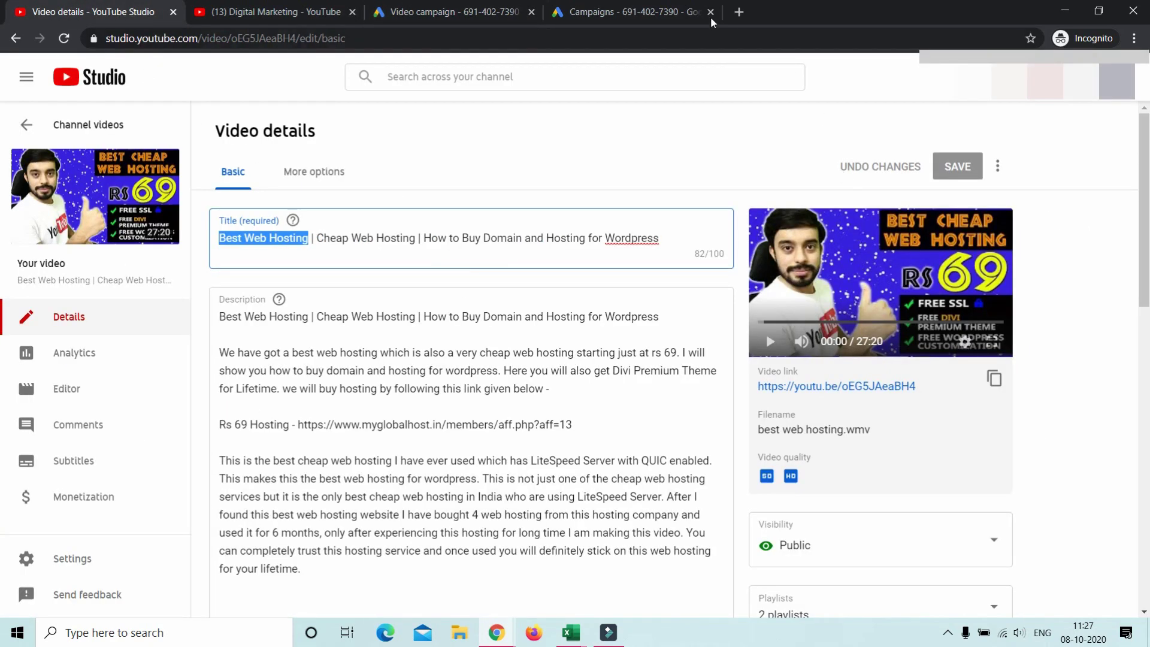
left_click(454, 12)
type("s")
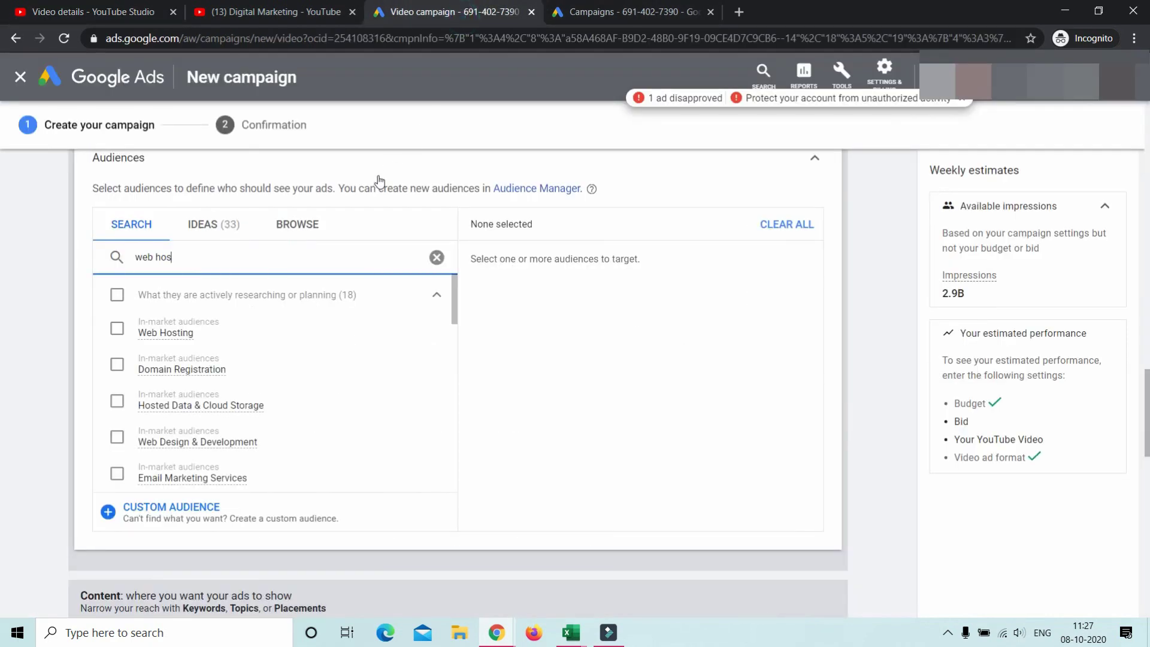
type("ting")
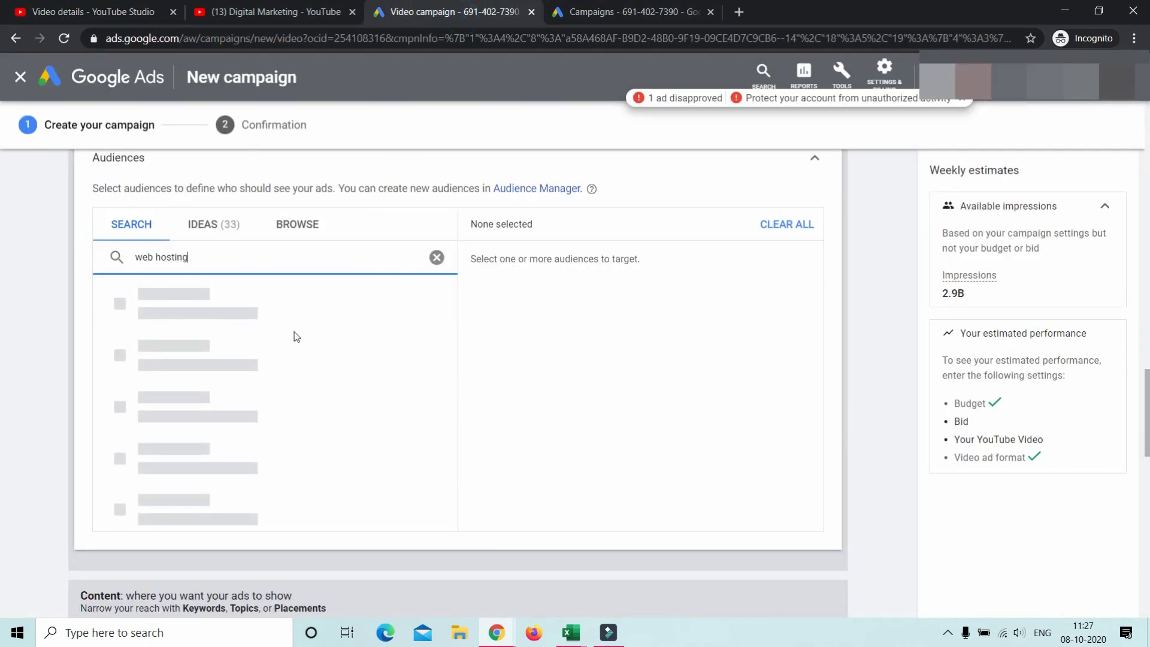
scroll(221, 342, "up", 2)
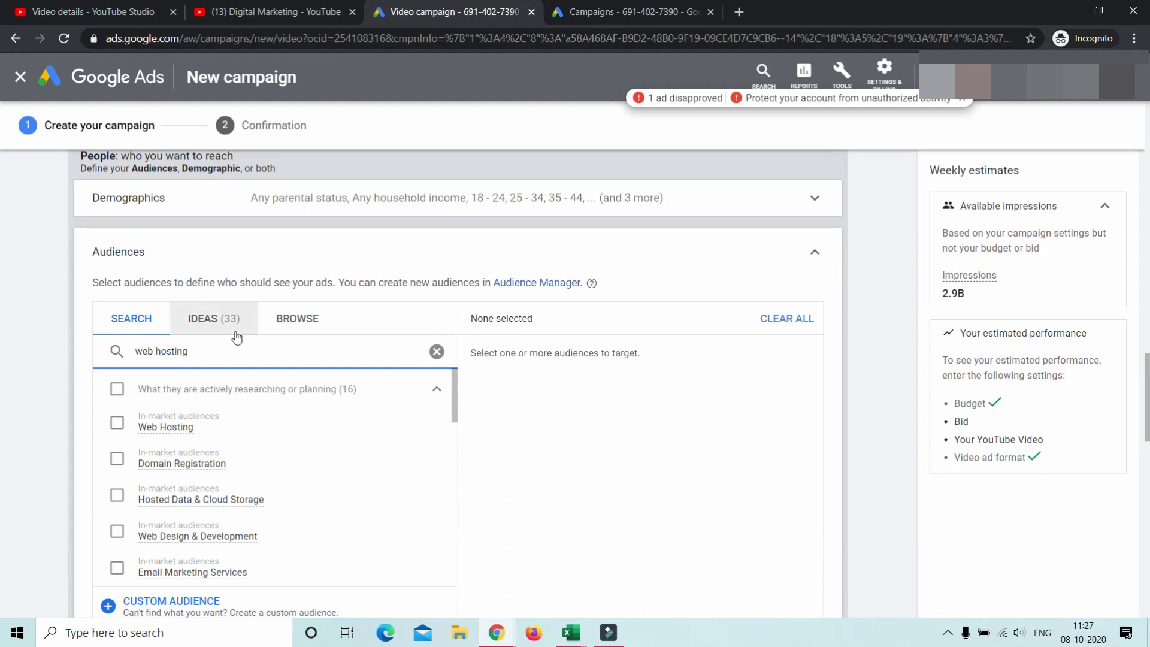
scroll(237, 338, "down", 2)
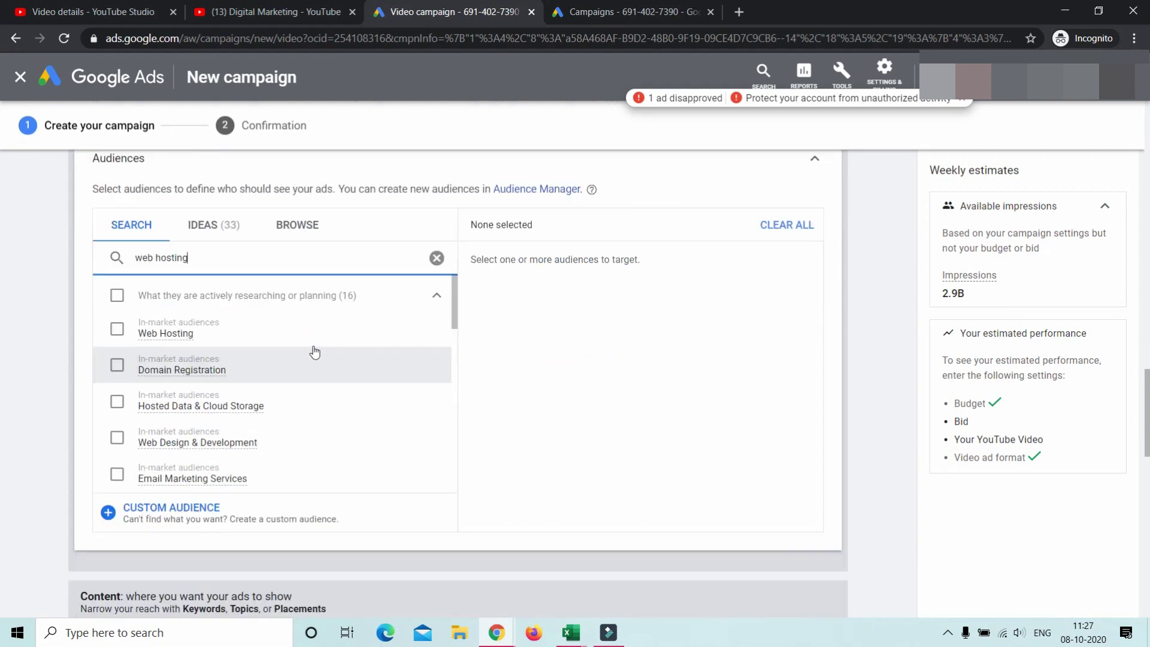
- Add the in-market audiences Web Hosting, Domain Registration, Hosted Data & Cloud Storage, Web Design & Development and Web Services to the targeting
left_click(116, 329)
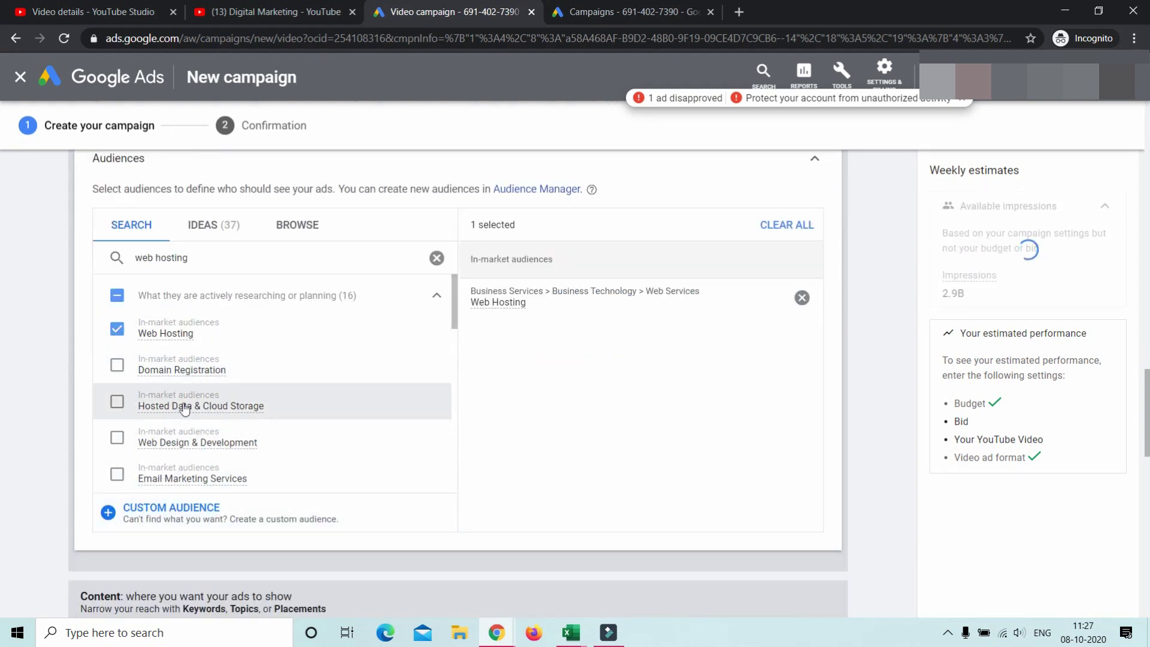
left_click(155, 369)
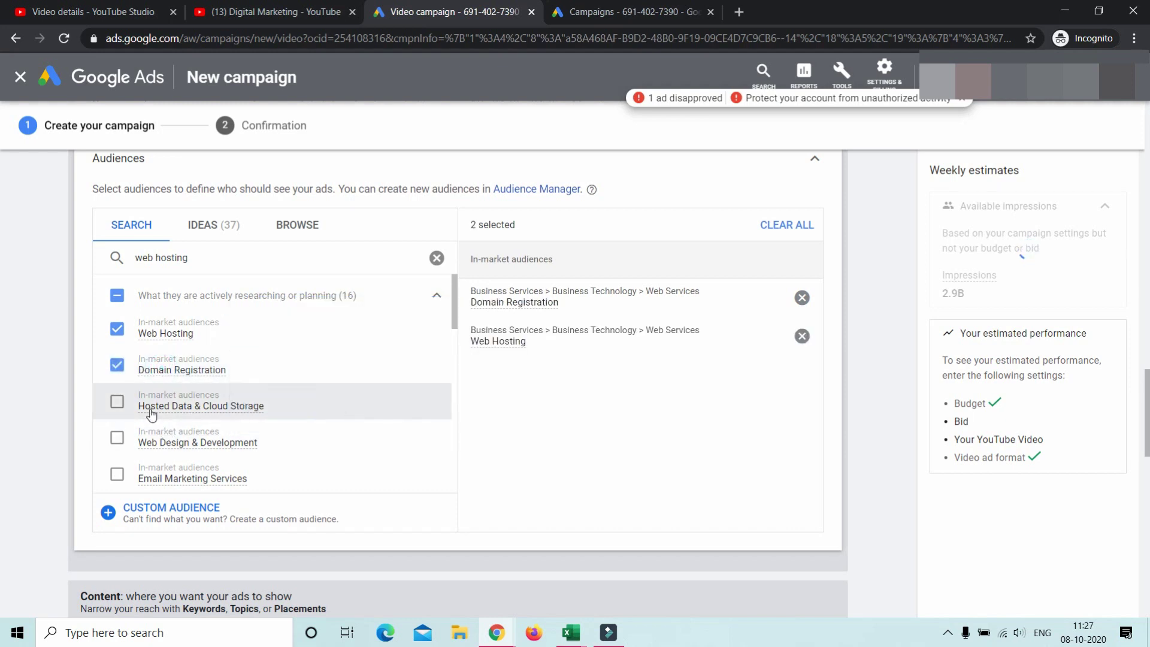
left_click(152, 411)
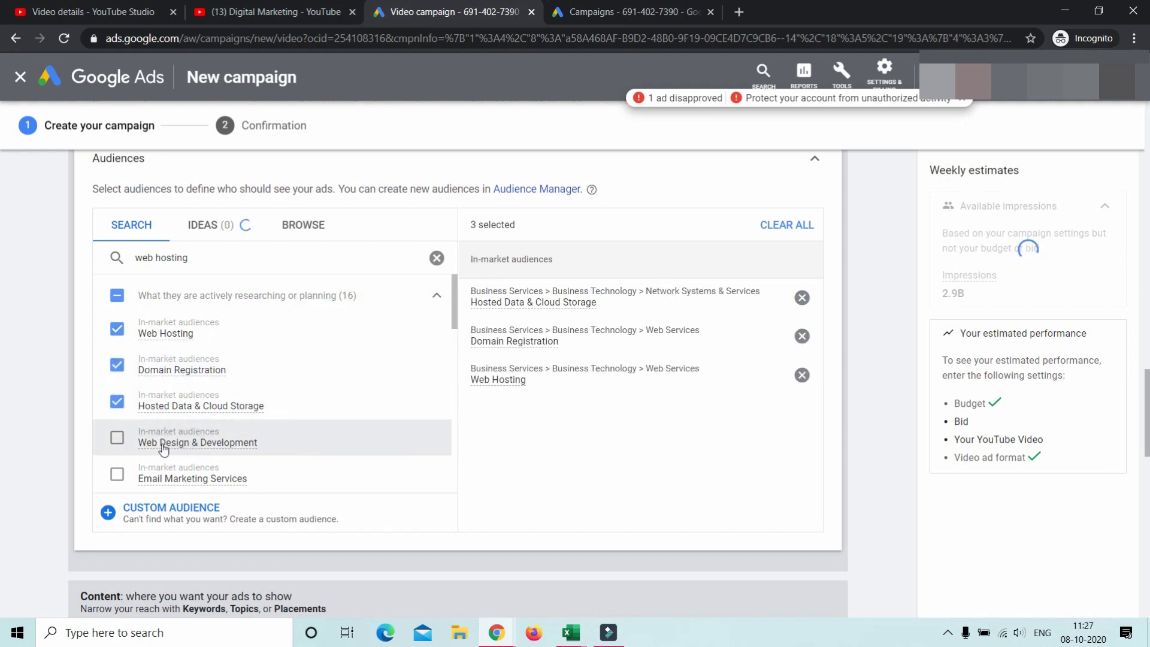
left_click(161, 445)
scroll(192, 420, "down", 1)
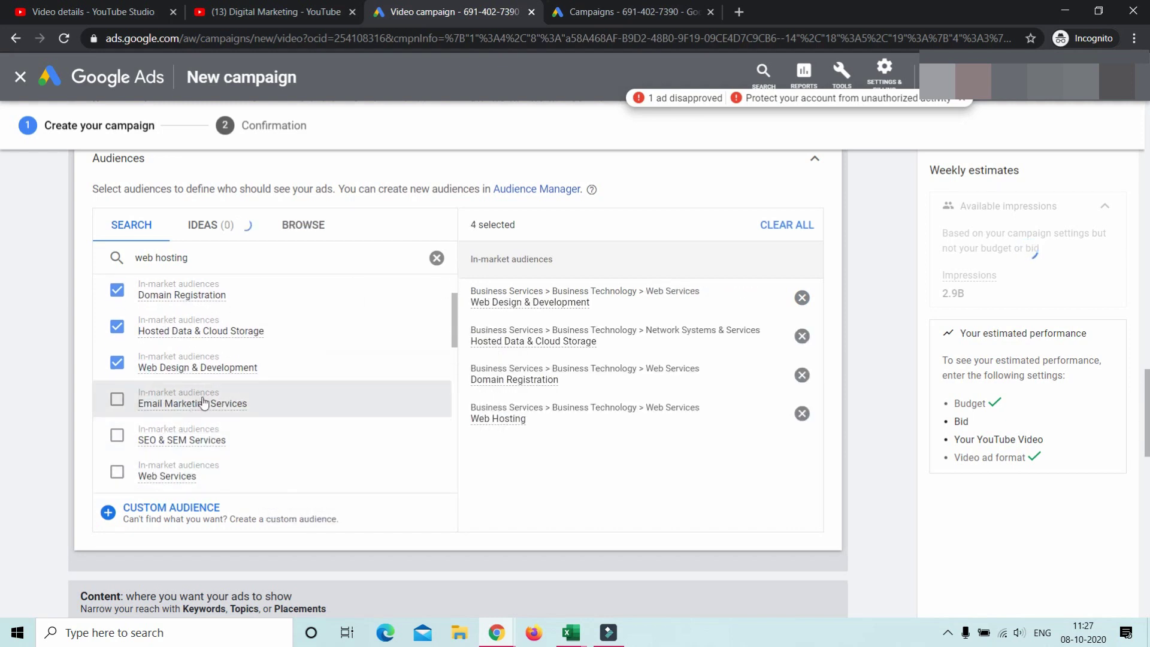
left_click(168, 479)
scroll(178, 362, "down", 1)
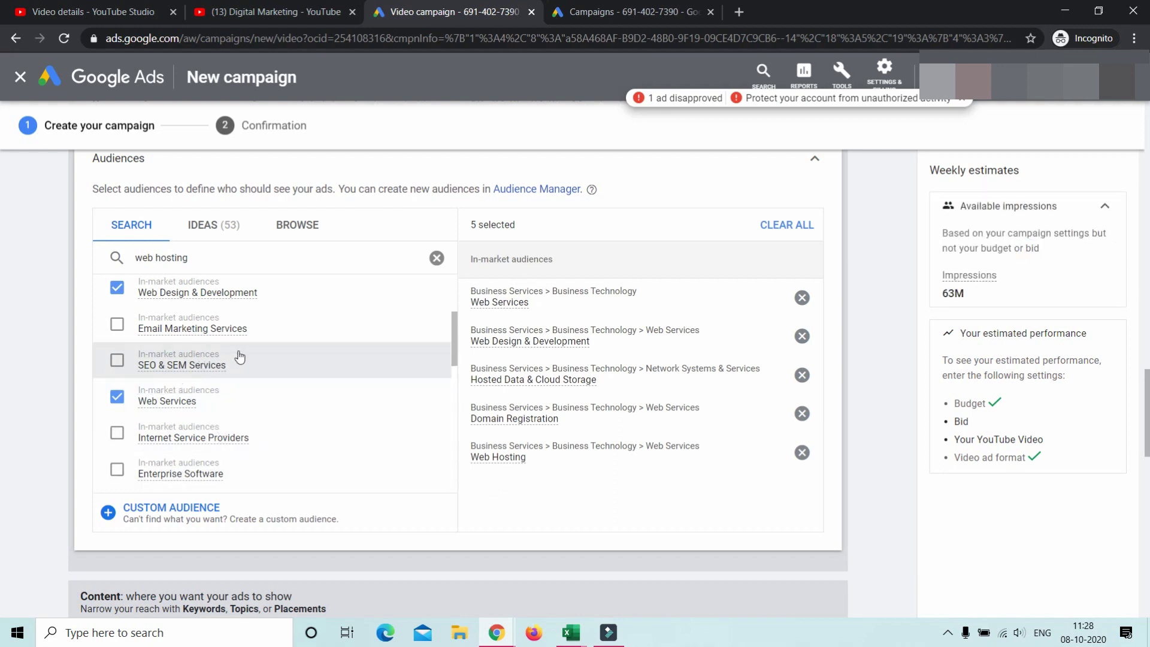
- Review the remaining web hosting audience results, the suggested audience ideas and the browsable audience categories
scroll(240, 369, "down", 3)
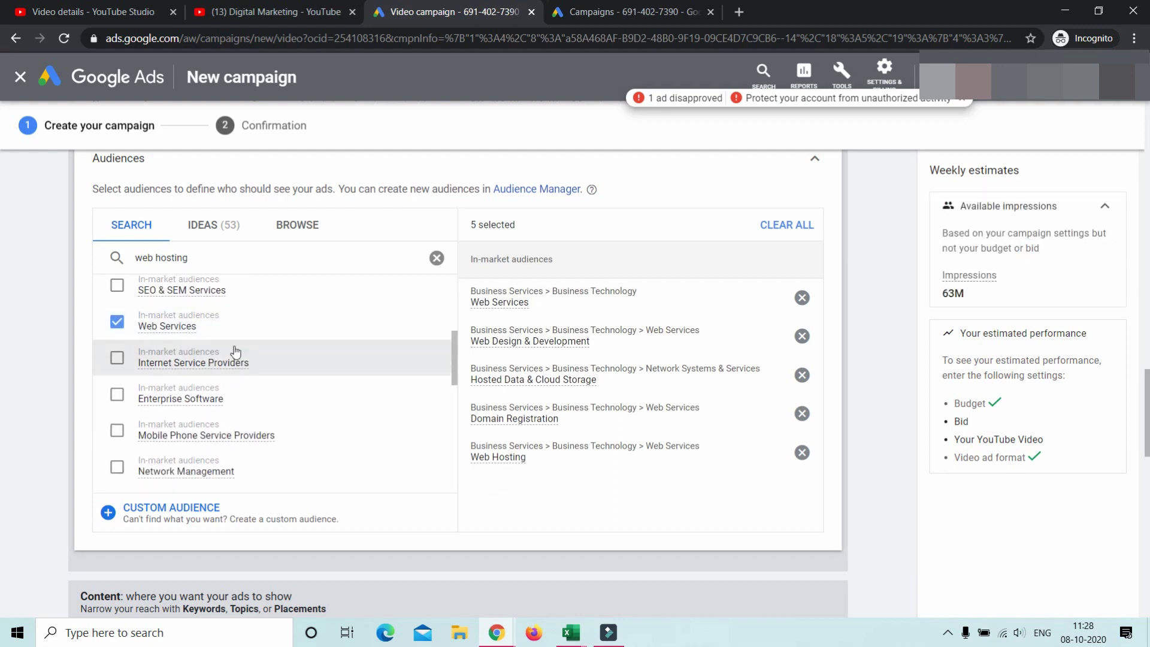
scroll(221, 452, "down", 1)
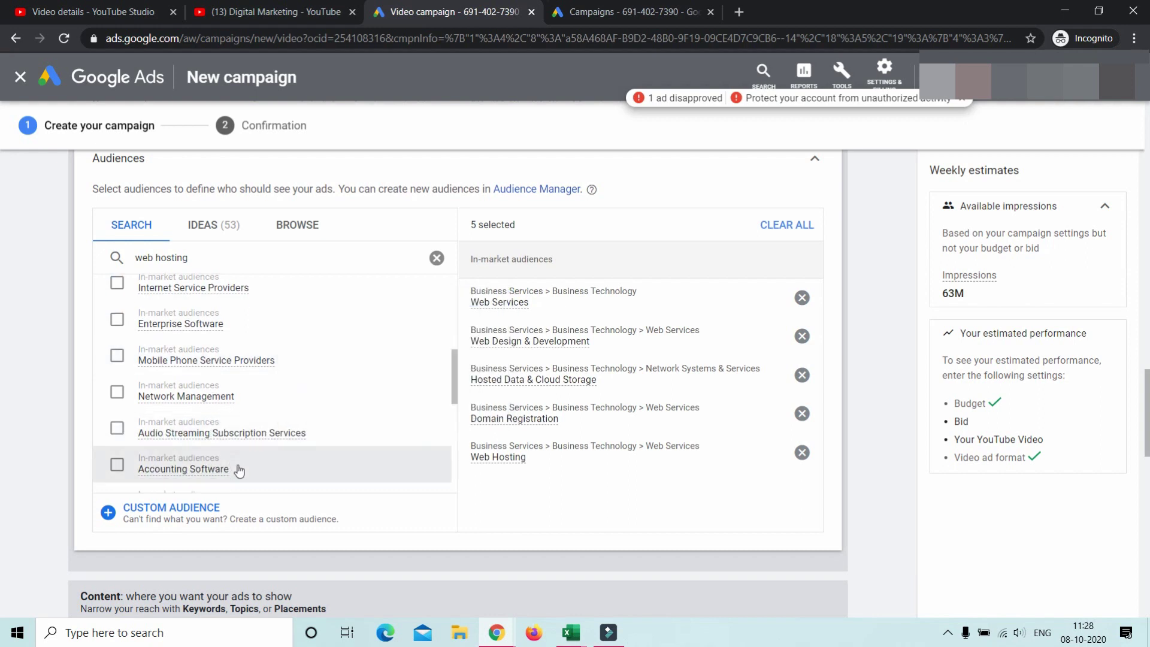
scroll(238, 471, "down", 2)
scroll(299, 410, "up", 8)
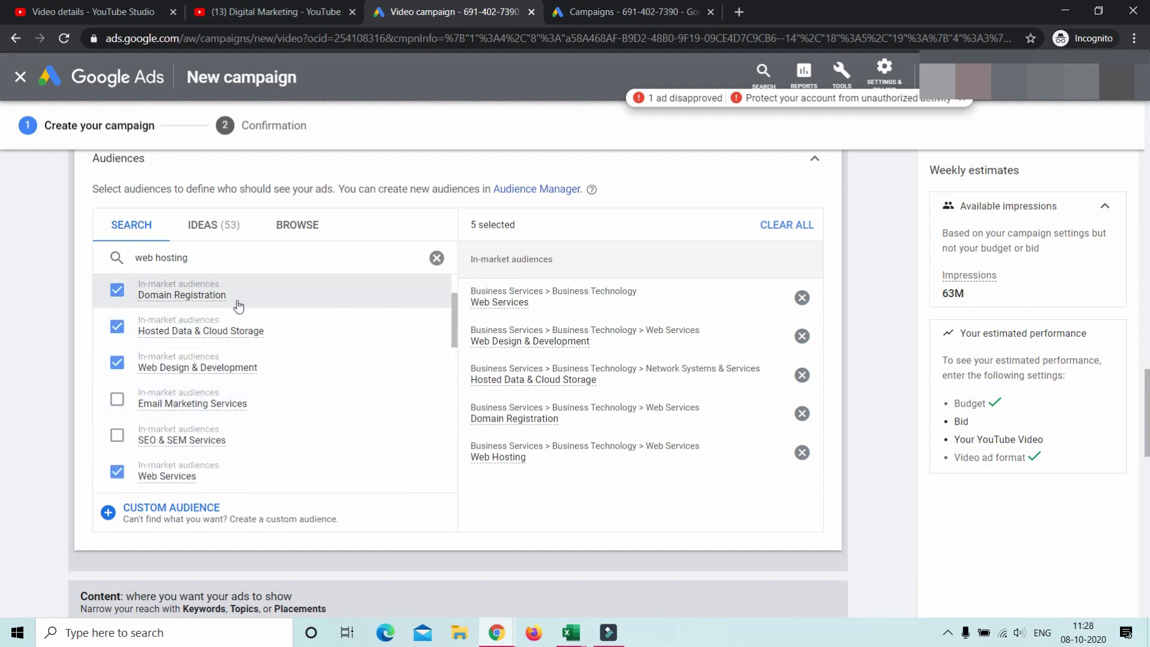
left_click(235, 227)
scroll(343, 349, "down", 3)
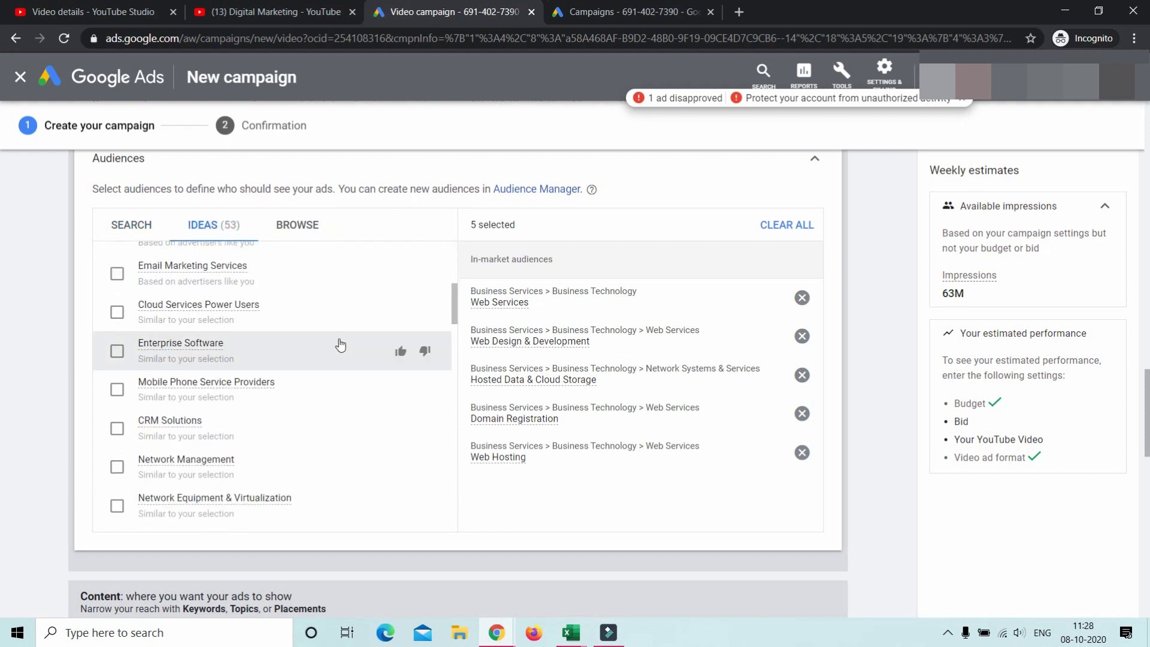
scroll(339, 342, "up", 5)
left_click(298, 227)
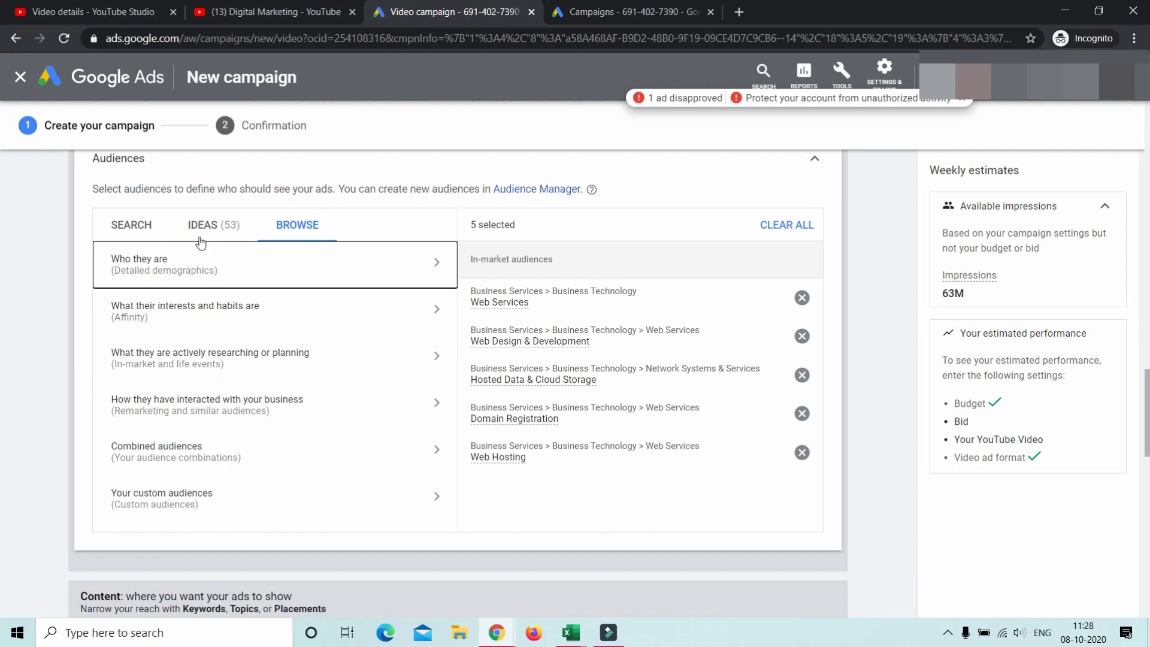
left_click(213, 225)
left_click(133, 226)
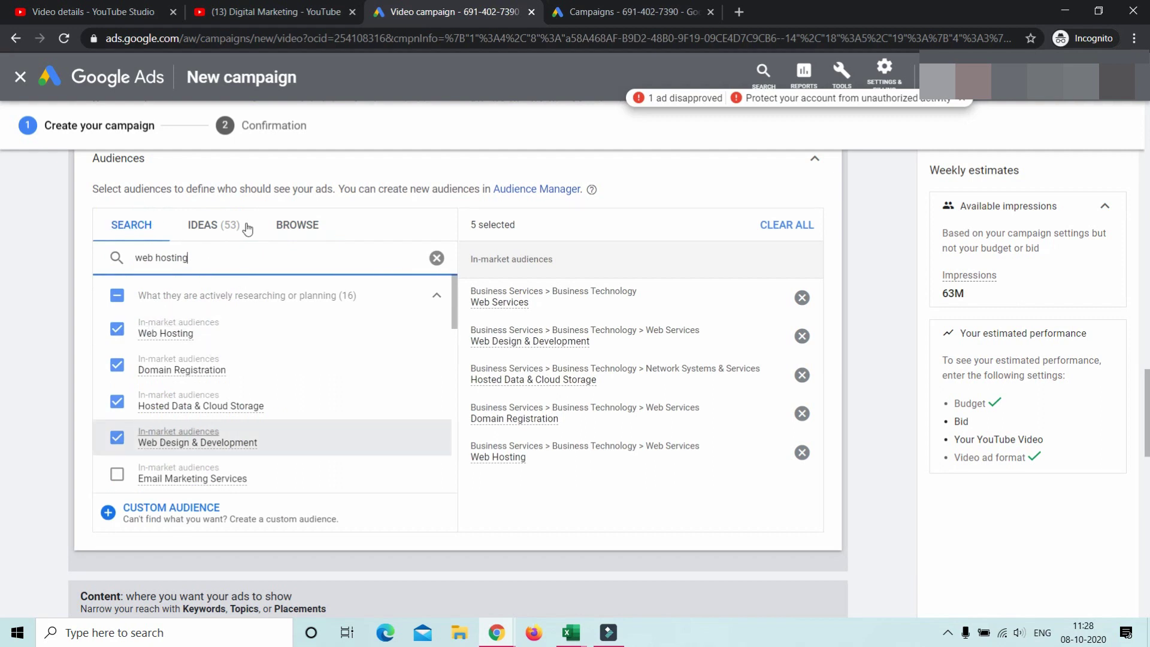
- Browse the audiences based on interaction with the business and inspect the details of the 45 Dmarketing Wall YouTube users list
left_click(297, 225)
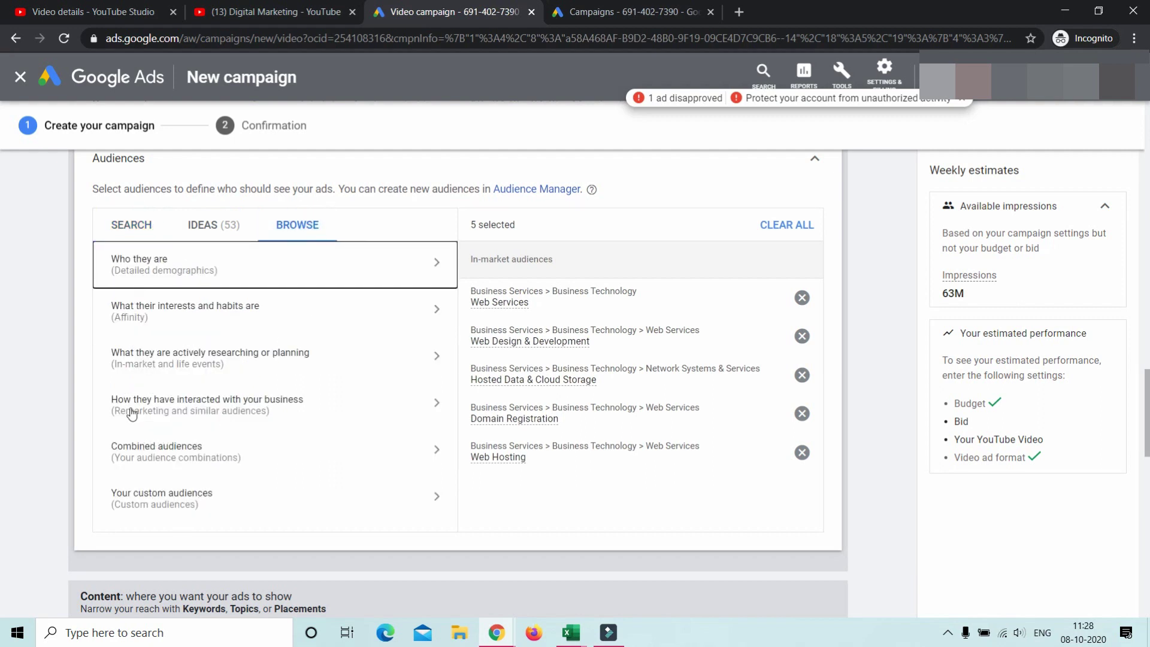
left_click(302, 407)
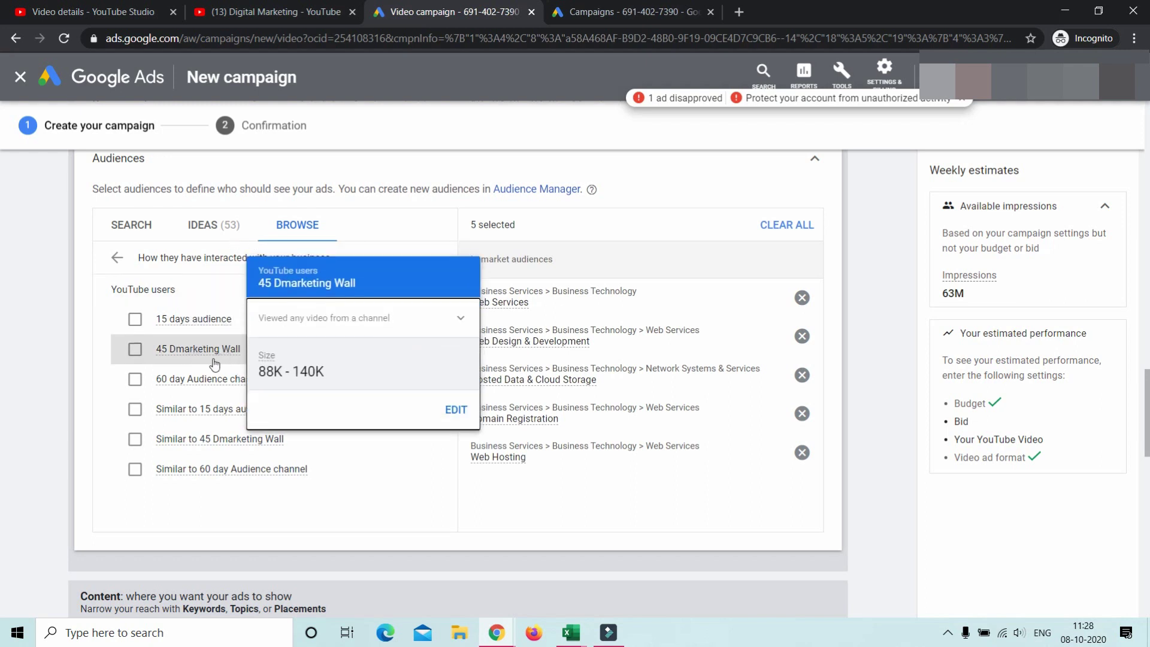
mouse_move(204, 349)
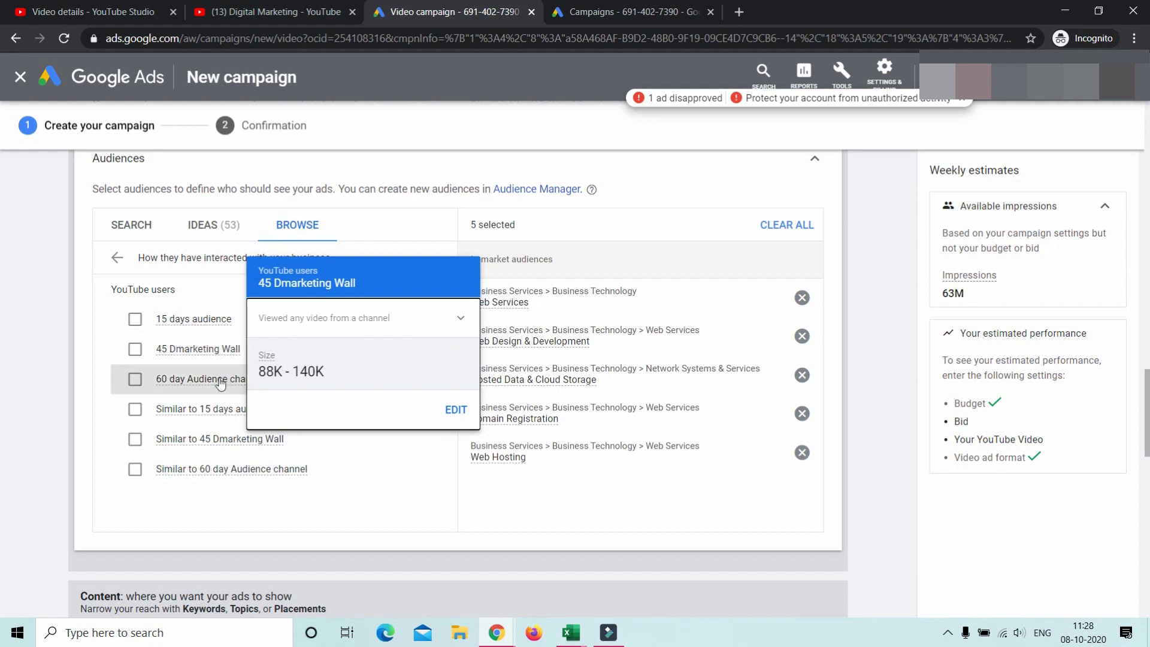
mouse_move(214, 384)
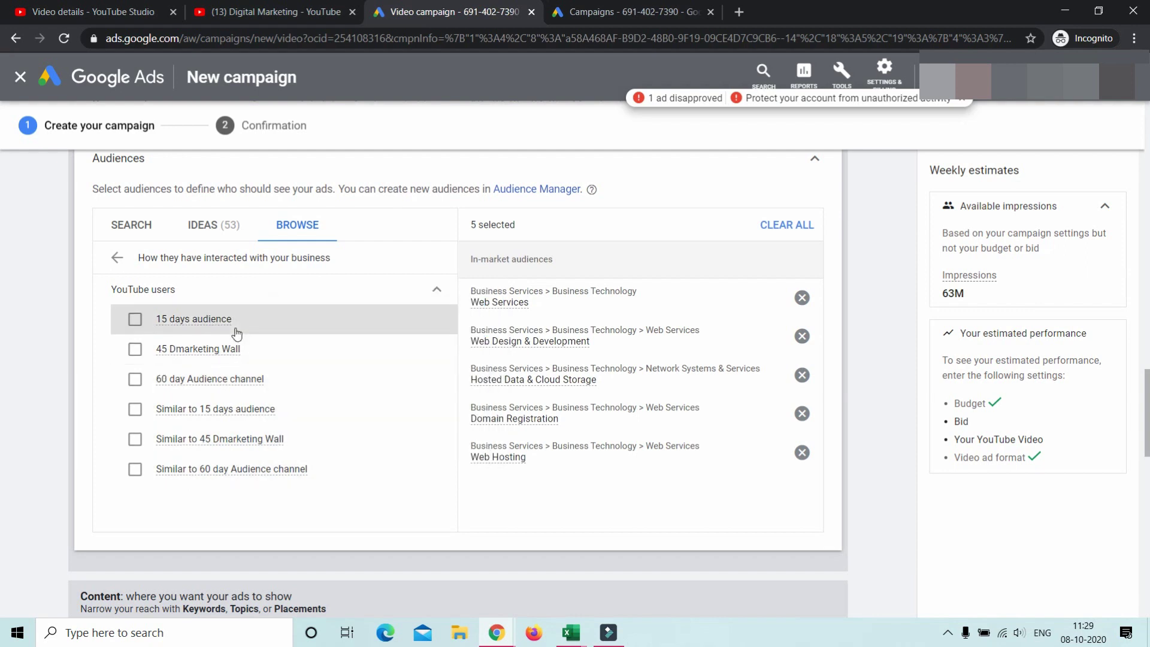
- Look through the Digital Marketing playlist on YouTube for the tutorial on creating a remarketing audience in Google Ads
left_click(264, 12)
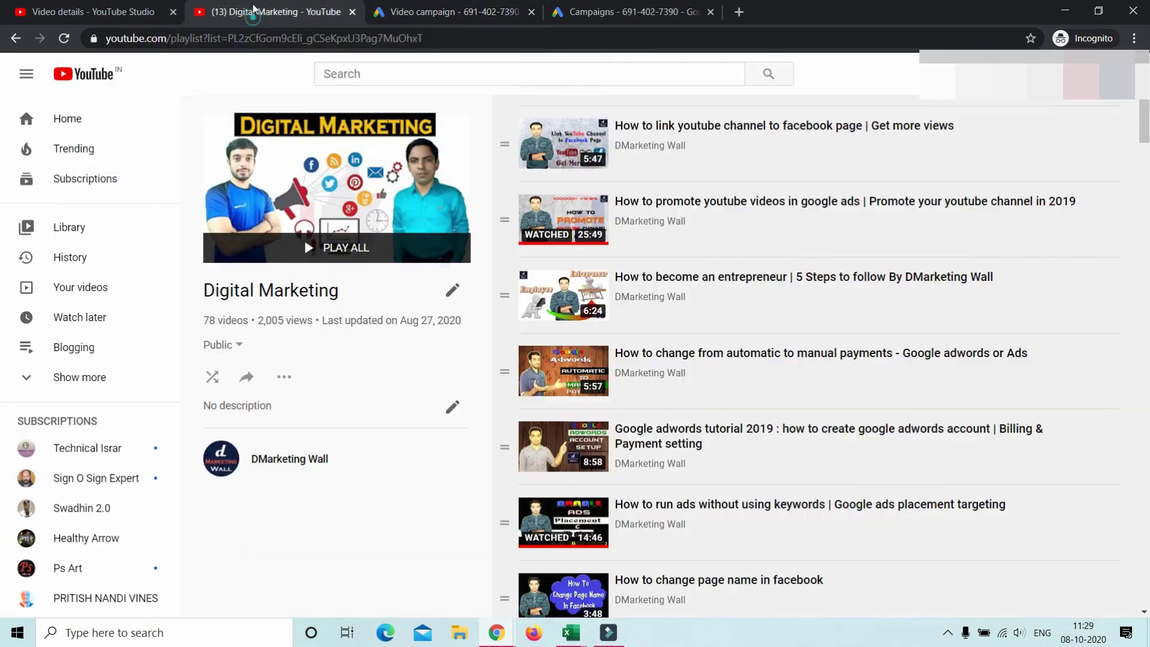
scroll(758, 464, "down", 6)
scroll(758, 464, "down", 20)
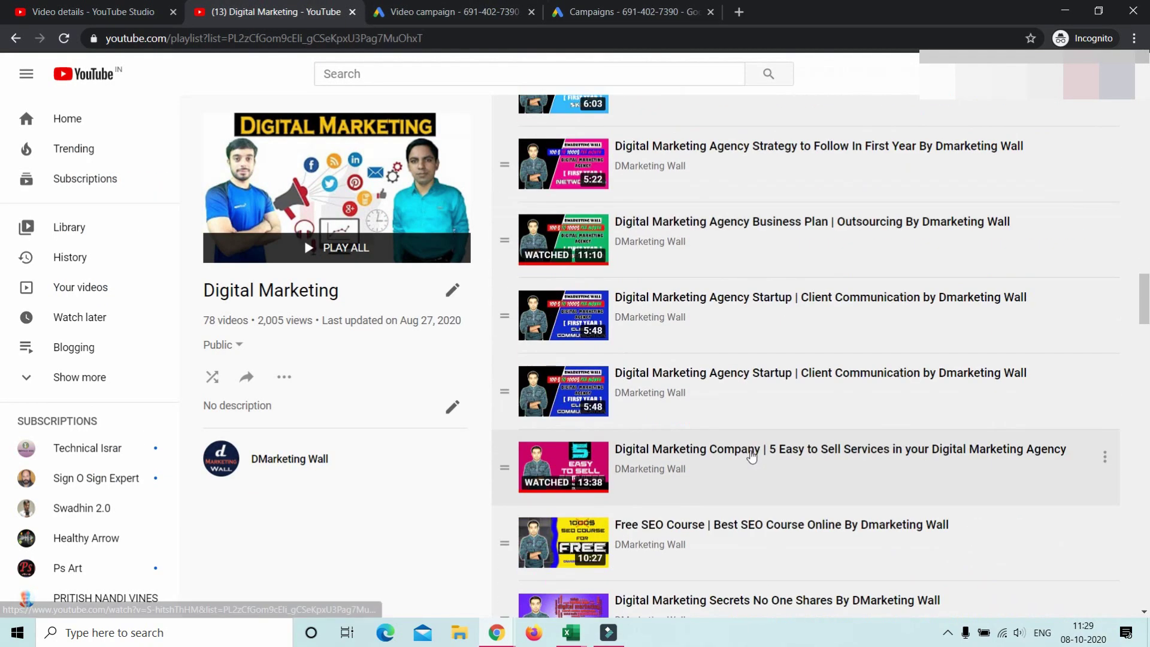
scroll(753, 456, "down", 9)
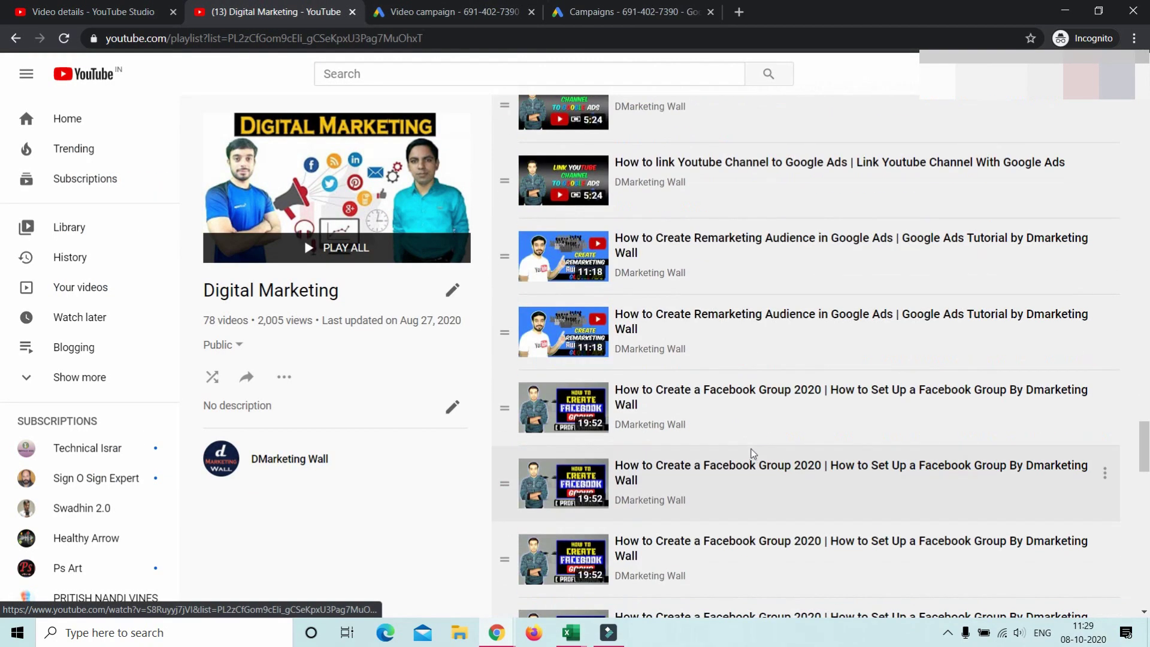
scroll(717, 332, "up", 1)
scroll(565, 179, "up", 1)
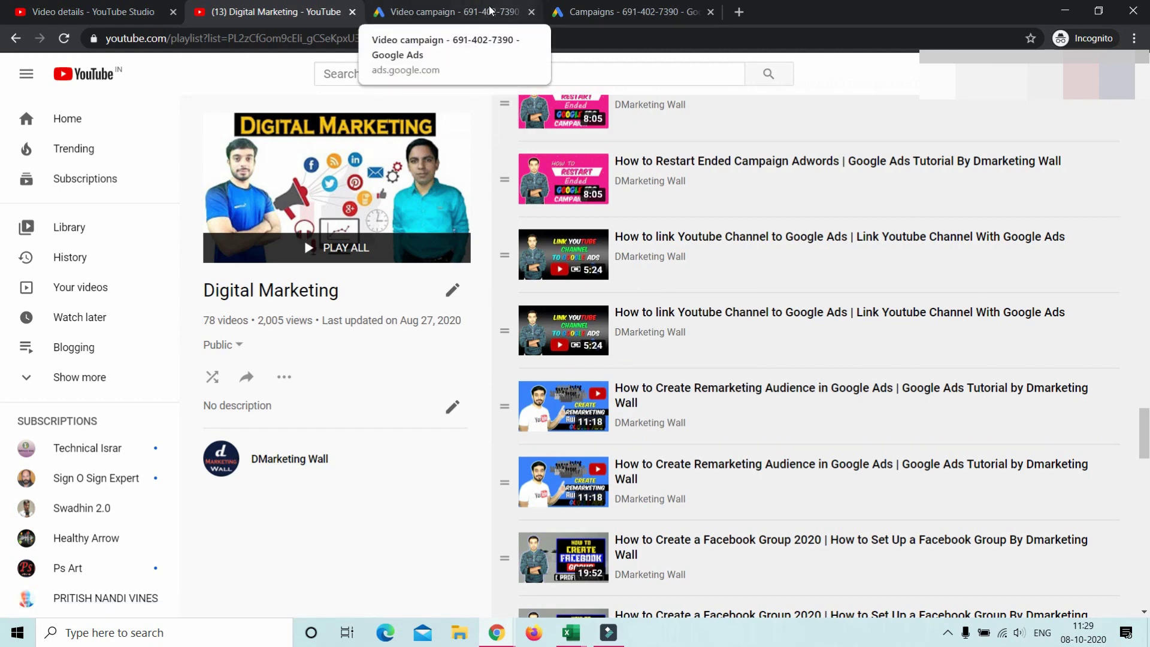
- Return to the Google Ads campaign and add the YouTube users audiences 45 Dmarketing Wall and 60 day Audience channel to the targeting
left_click(490, 11)
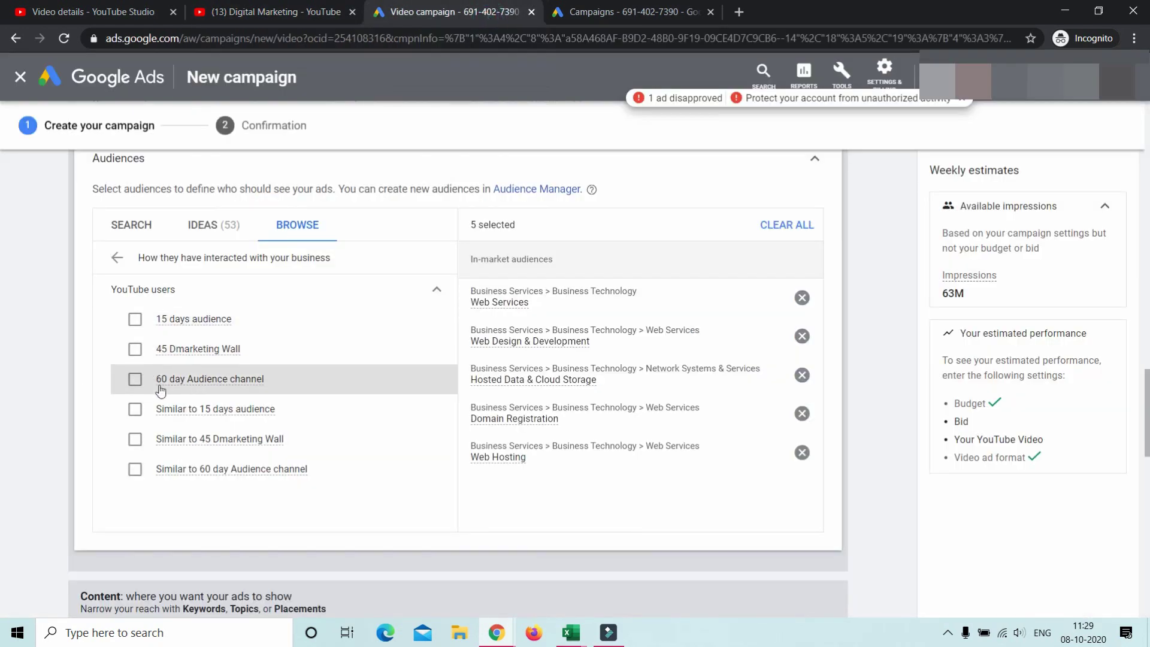
mouse_move(189, 477)
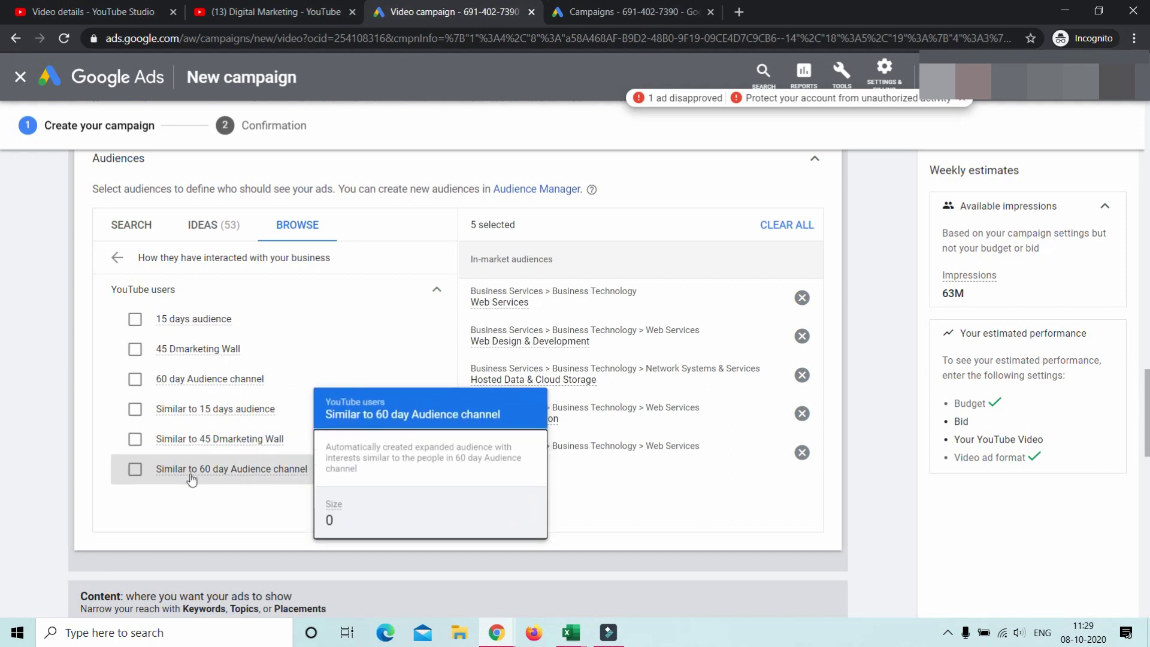
mouse_move(176, 329)
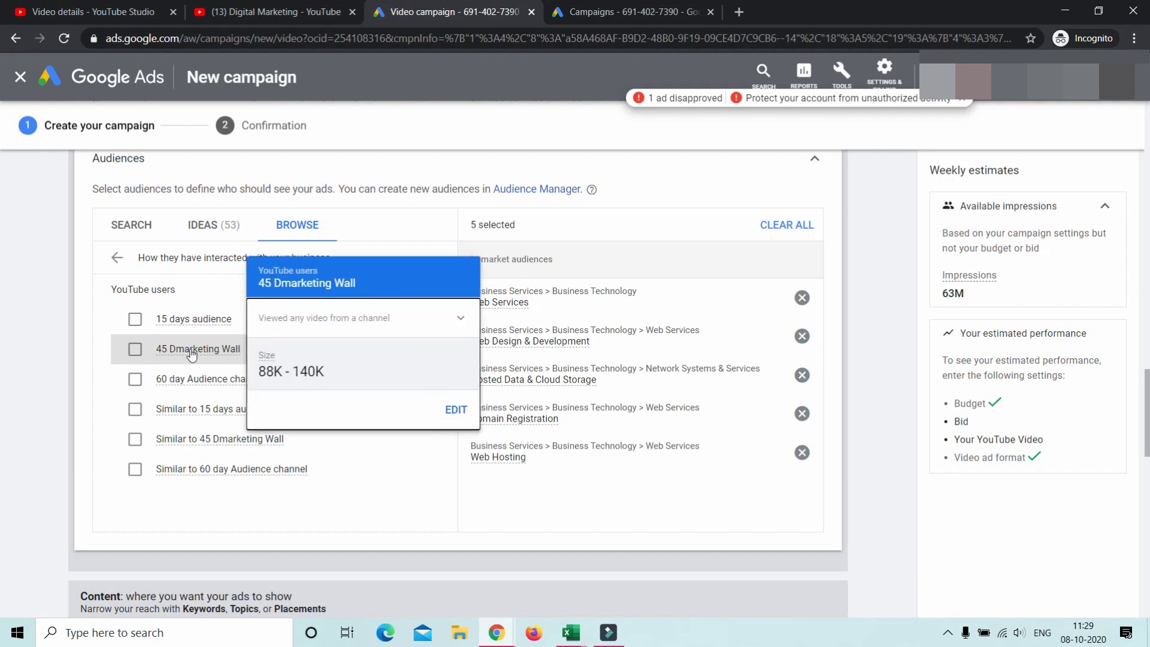
left_click(191, 348)
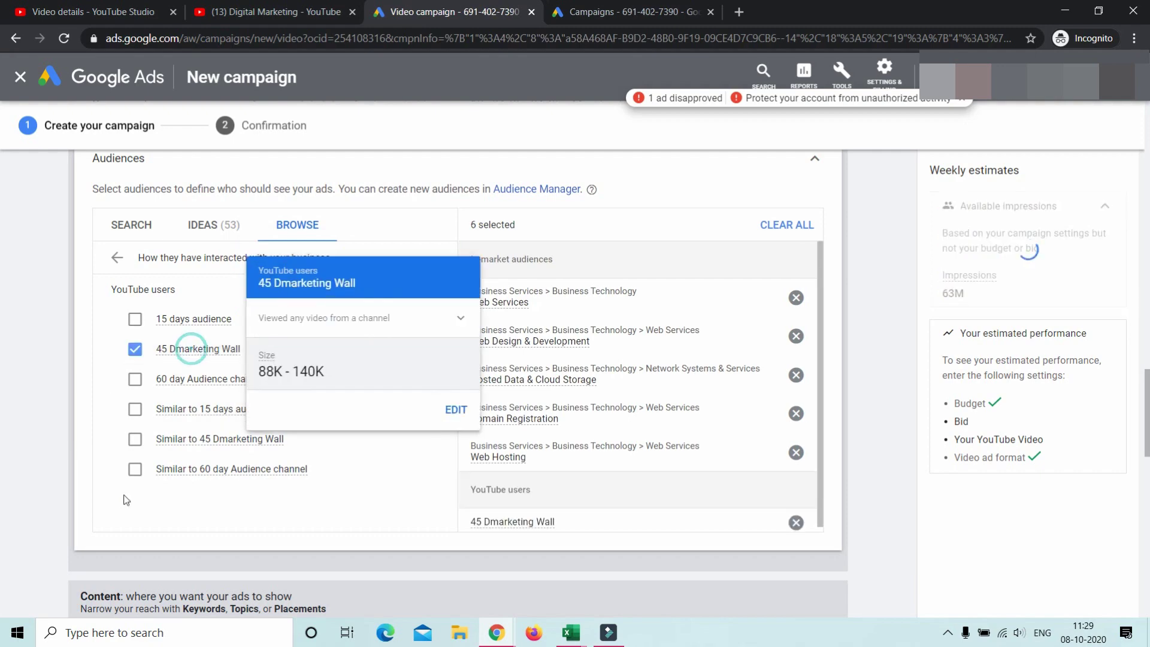
left_click(154, 382)
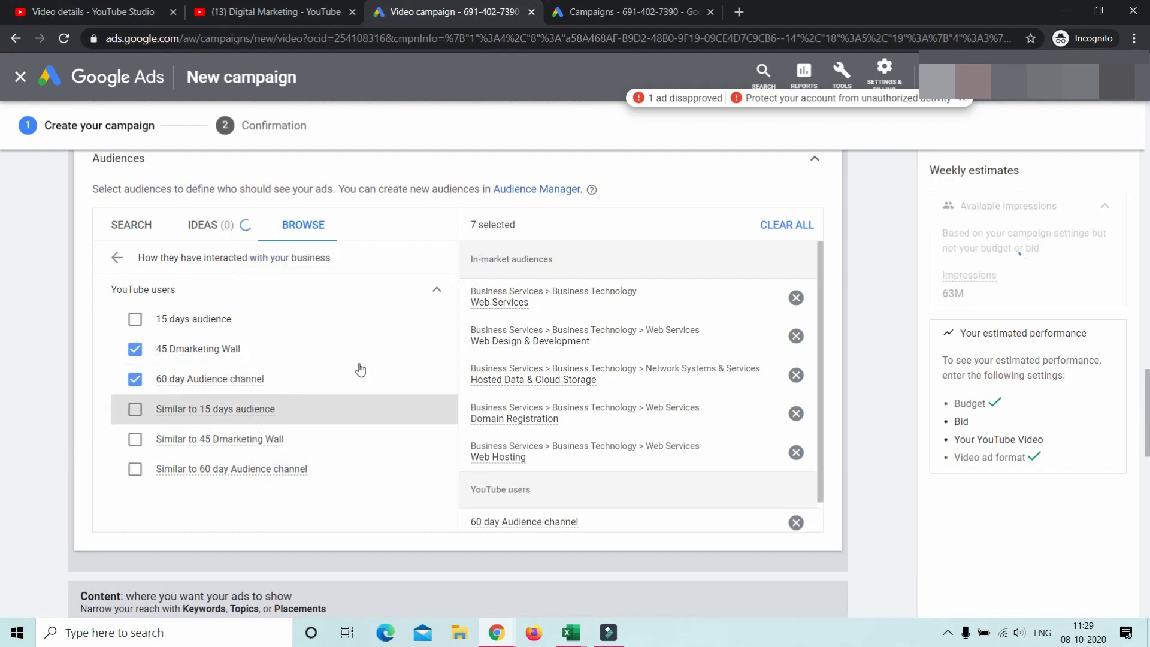
scroll(322, 392, "down", 3)
scroll(398, 334, "up", 6)
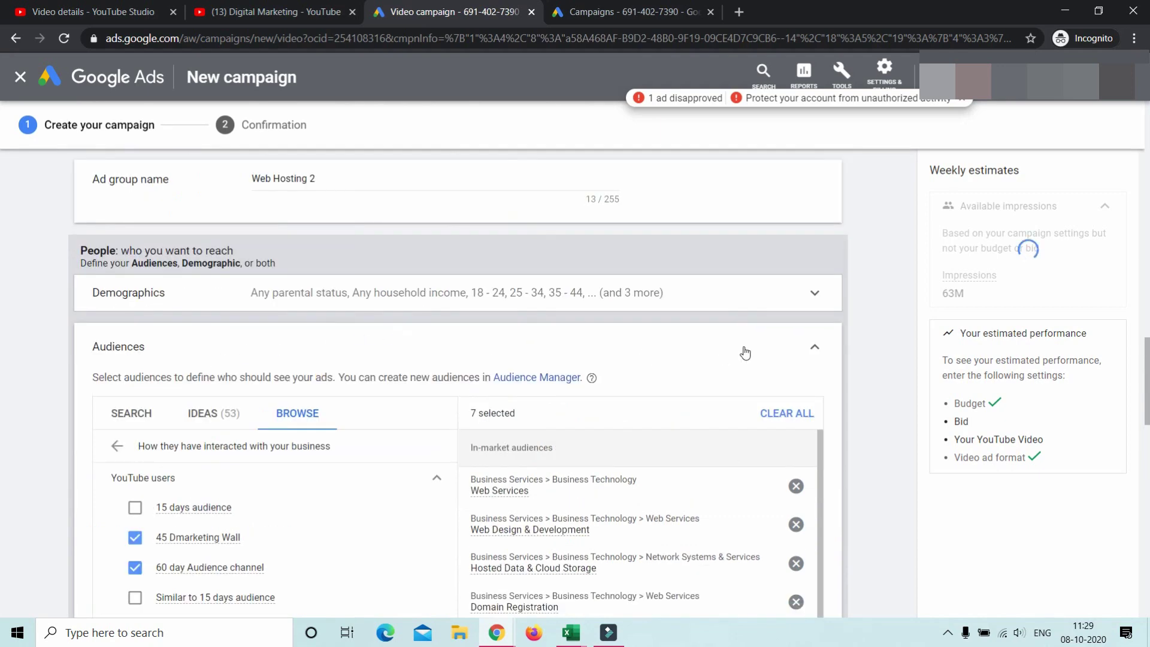
- Close the audience selection and move on to the ad group's content targeting
left_click(812, 347)
scroll(364, 294, "down", 3)
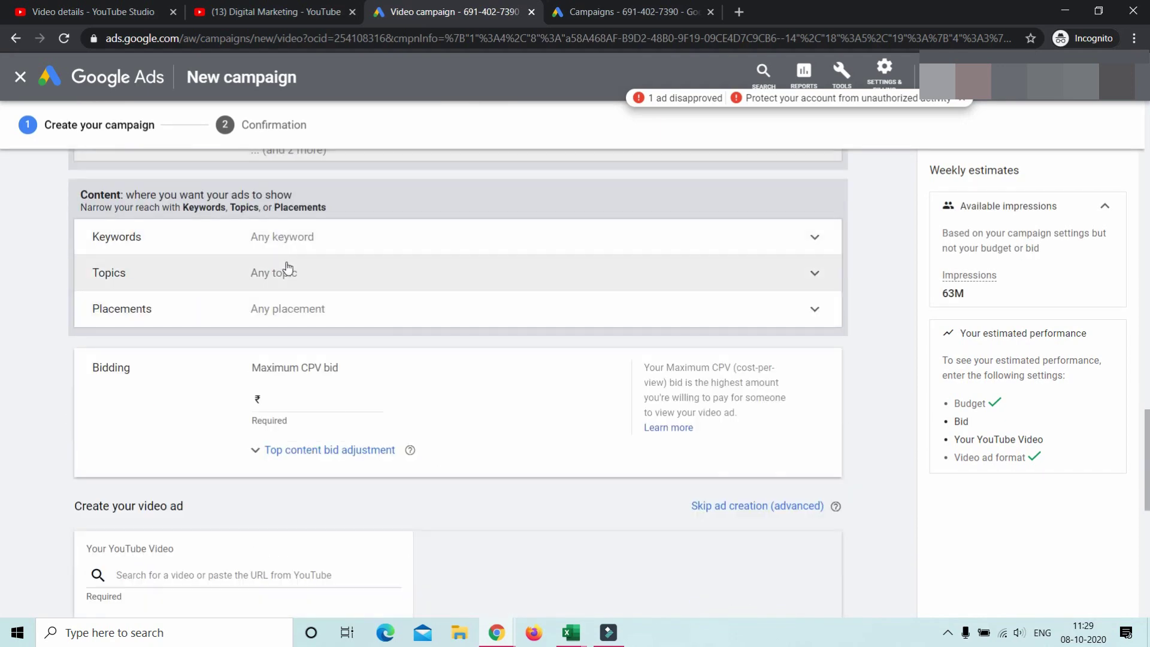
- Exclude YouTube videos from the campaign's networks, check the YouTube search results option, and include YouTube videos again
scroll(367, 277, "up", 5)
scroll(384, 279, "up", 10)
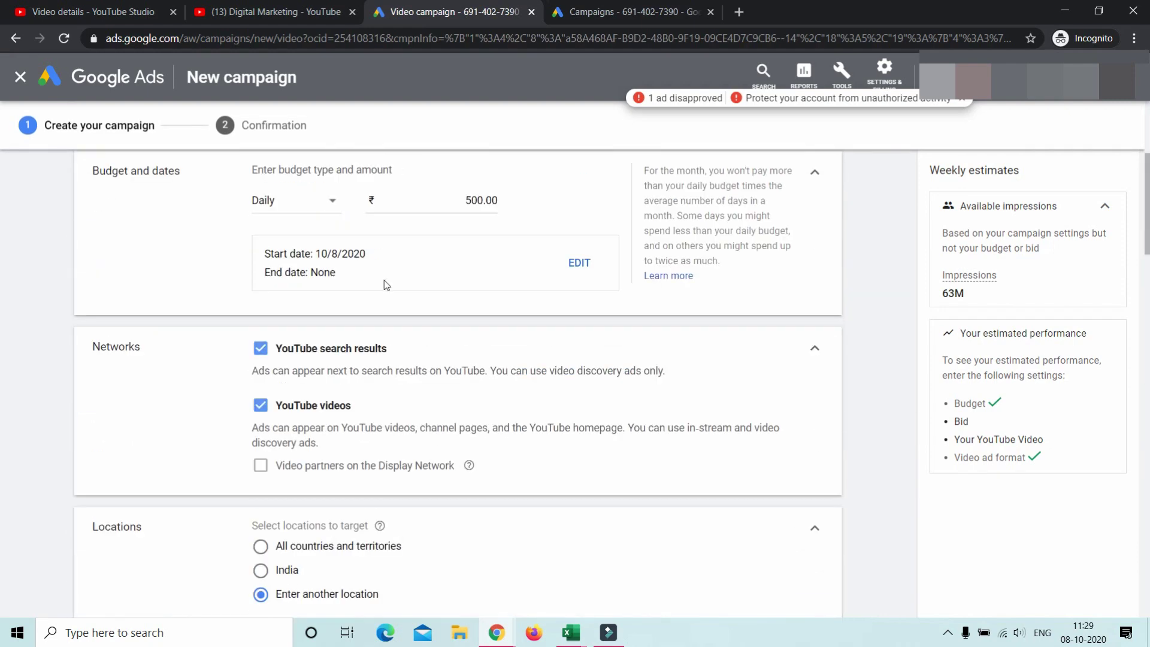
scroll(384, 279, "down", 4)
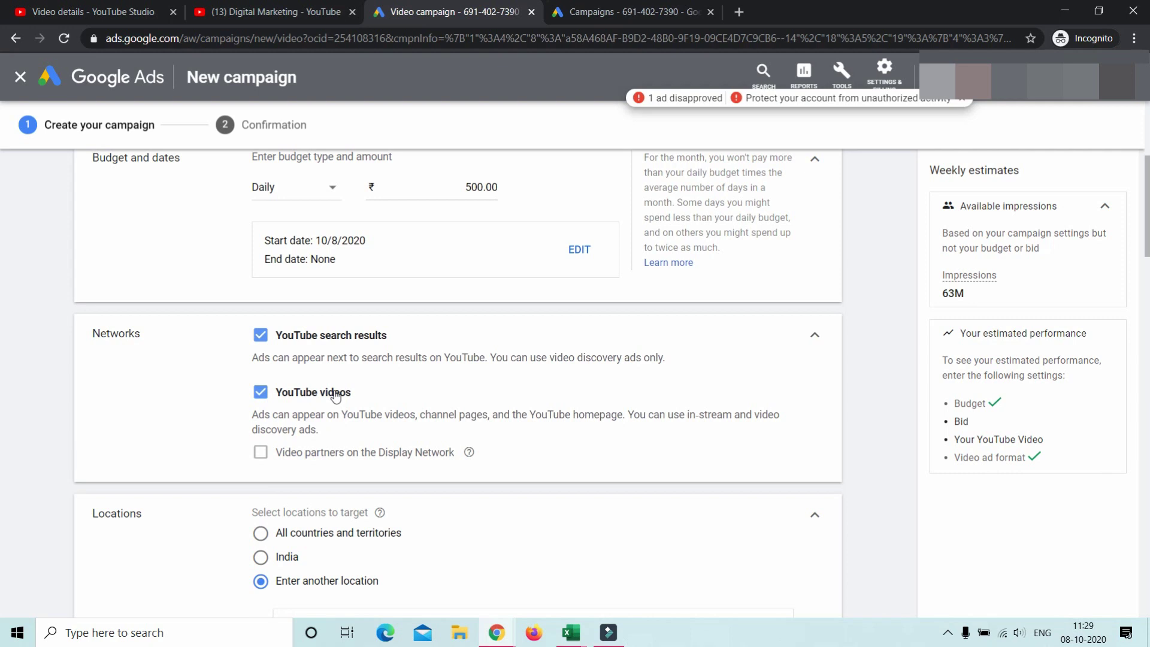
left_click(261, 392)
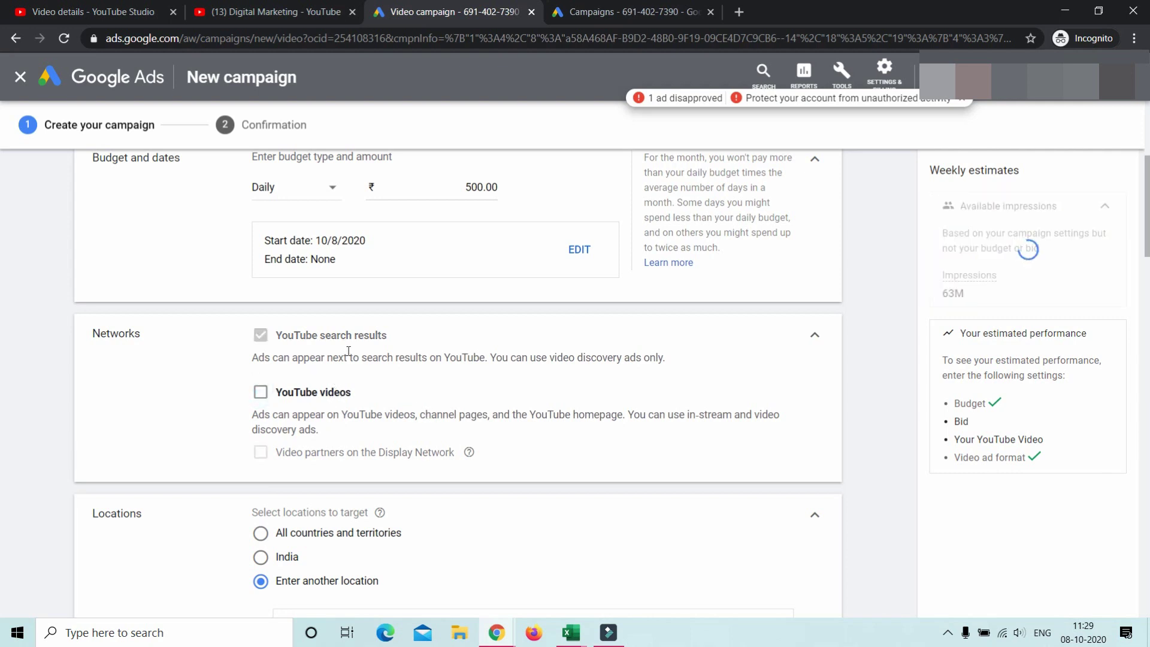
mouse_move(277, 336)
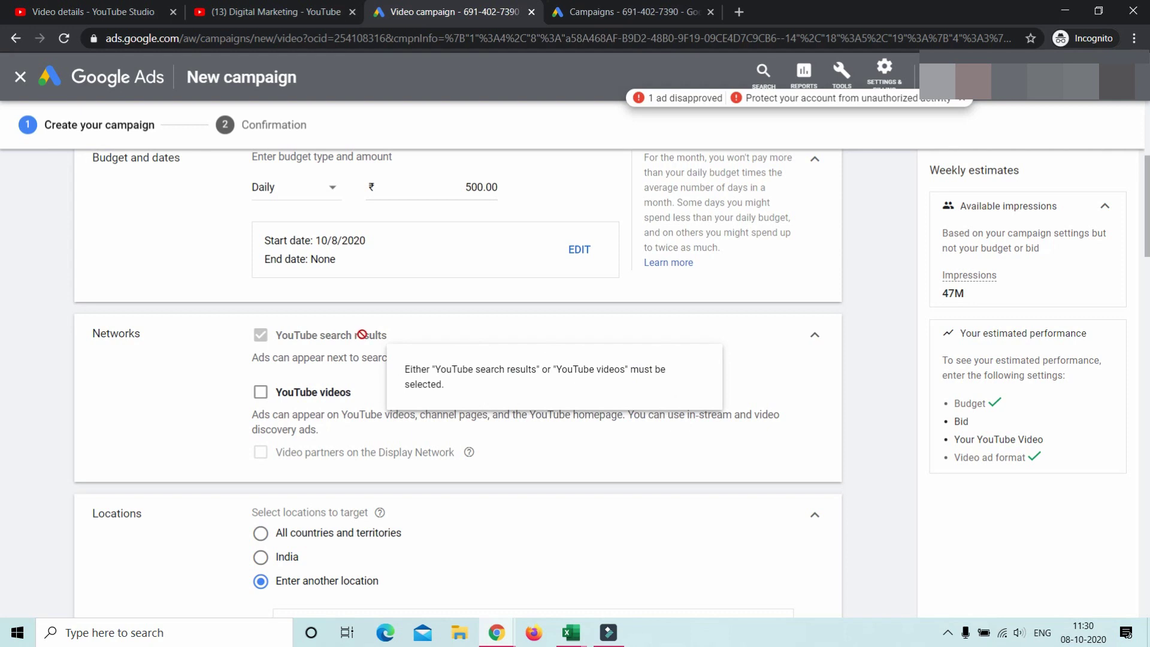
left_click(318, 389)
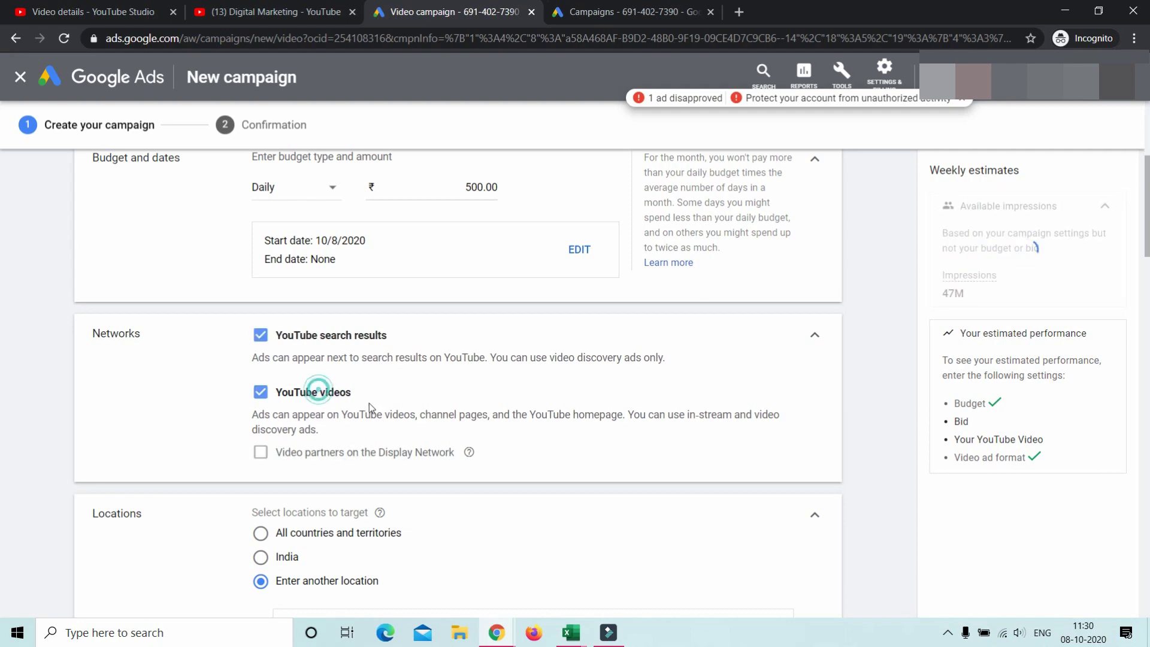
- Open the ad group's Keywords targeting, ready for entering keywords one per line
scroll(430, 369, "down", 10)
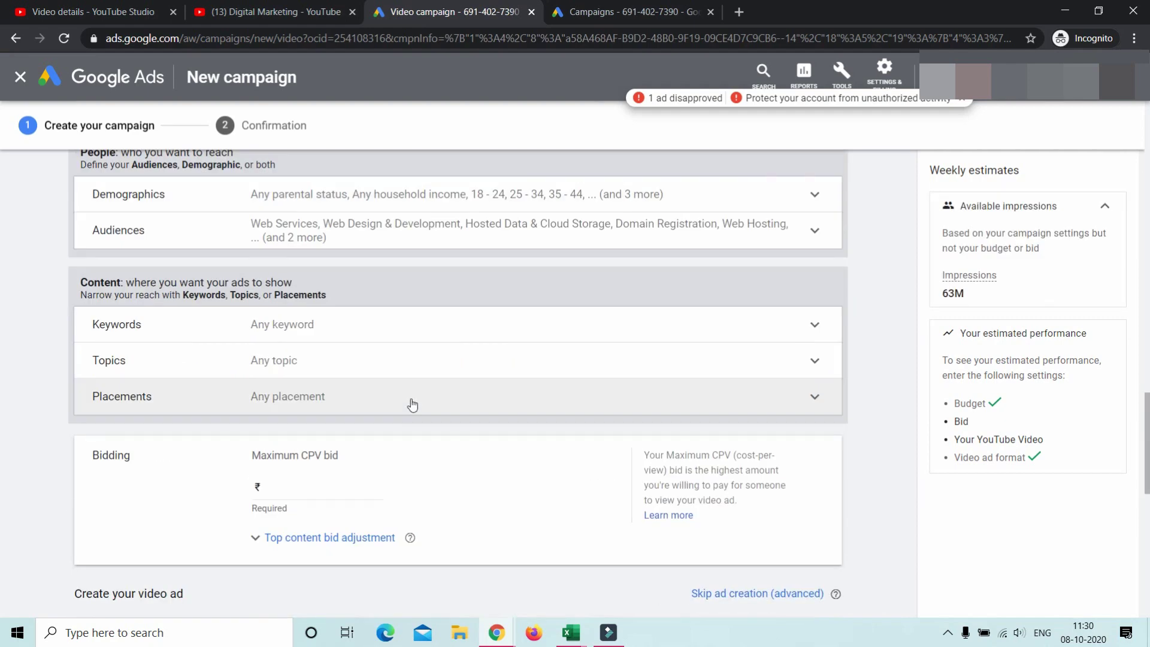
left_click(320, 336)
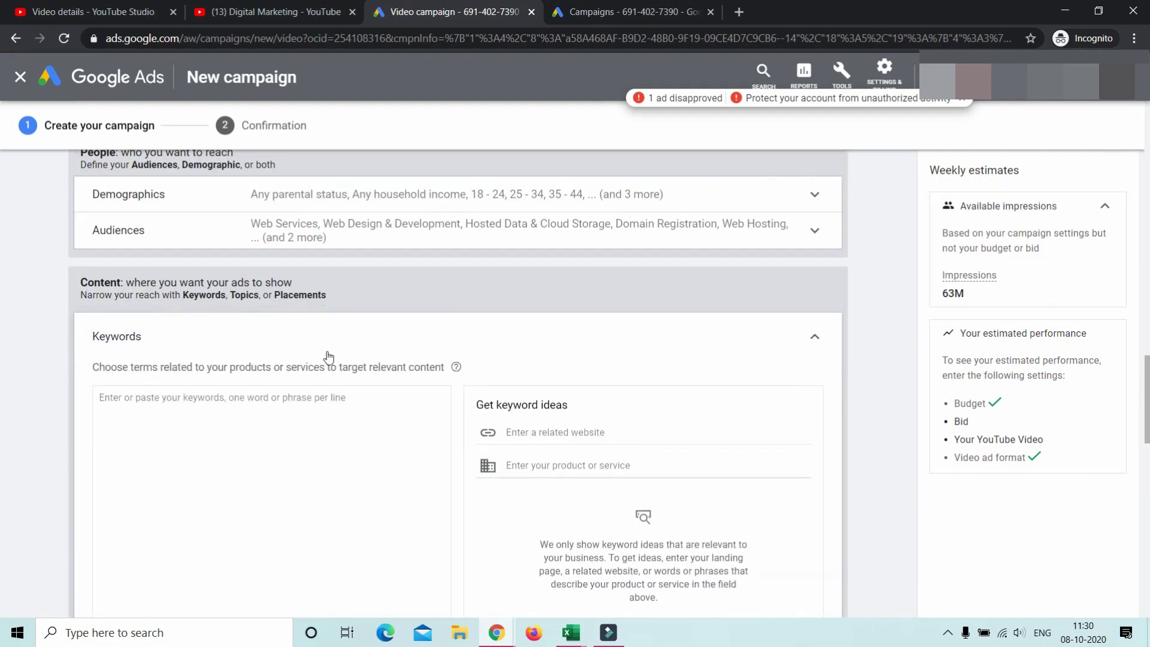
scroll(324, 353, "down", 2)
left_click(247, 345)
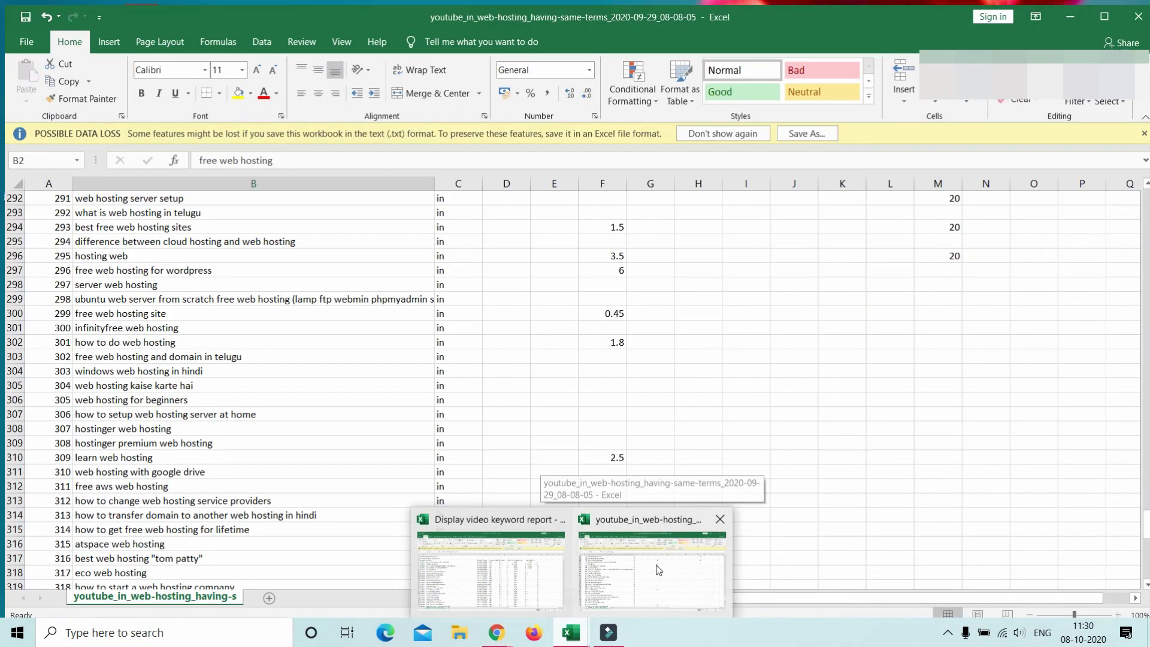
- Switch to the Excel workbook youtube_in_web-hosting_having-same-terms and copy the keywords from B2 through "web hosting in aws" in row 354
left_click(655, 565)
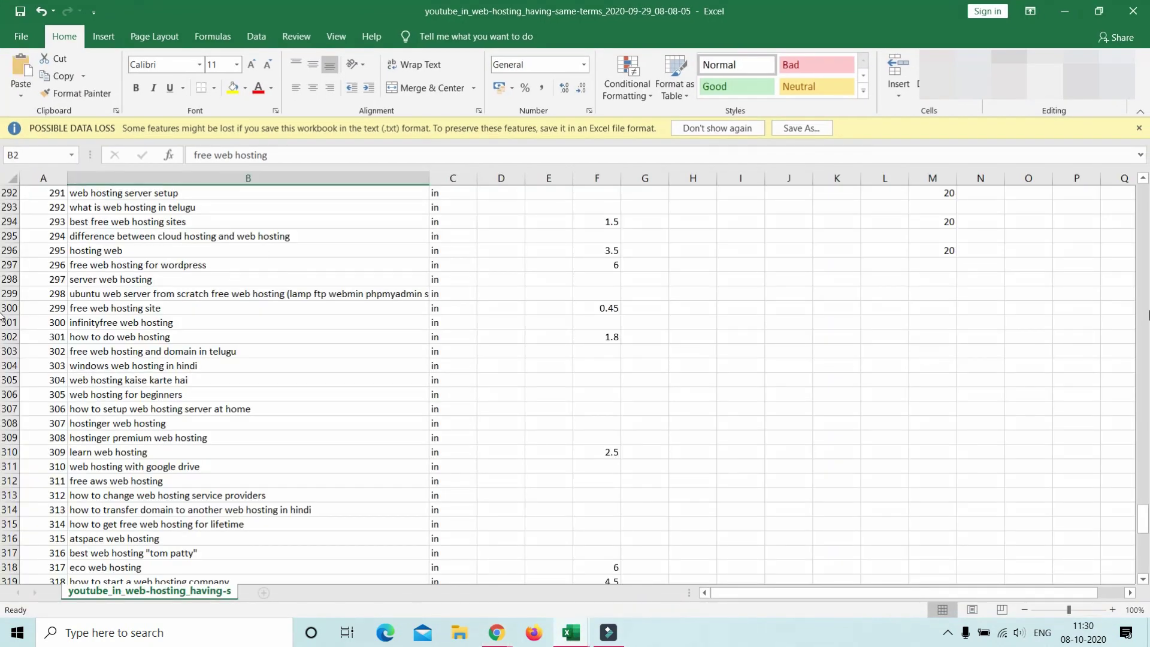
left_click_drag(1140, 516, 1147, 193)
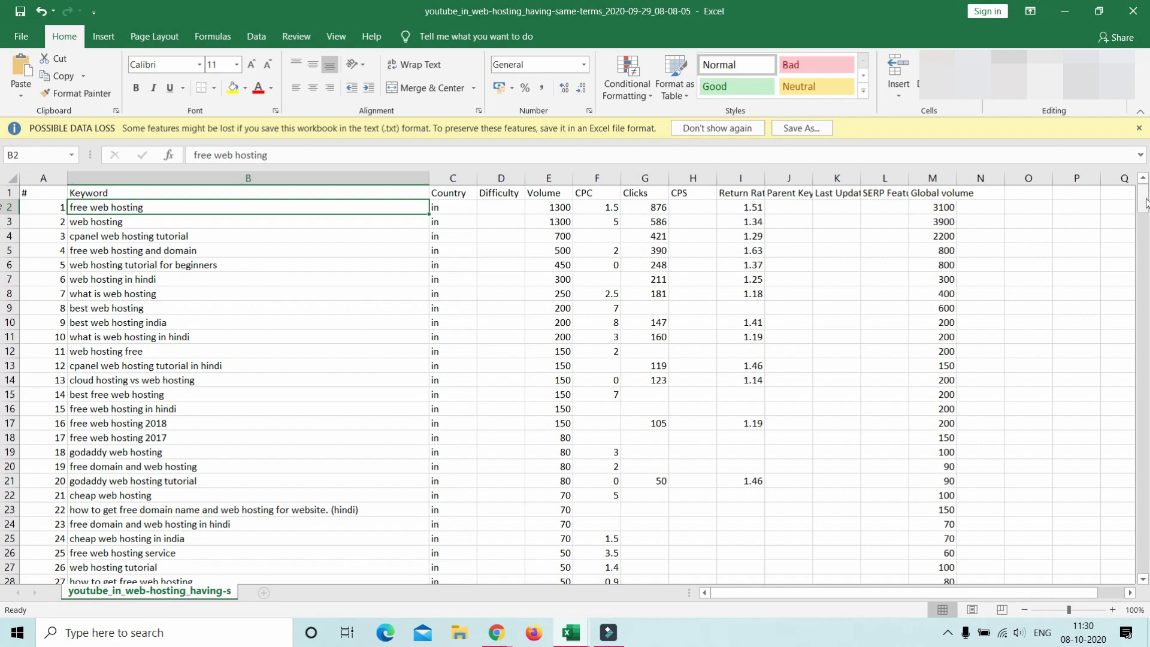
left_click_drag(1144, 202, 1144, 206)
left_click_drag(1142, 580, 1143, 579)
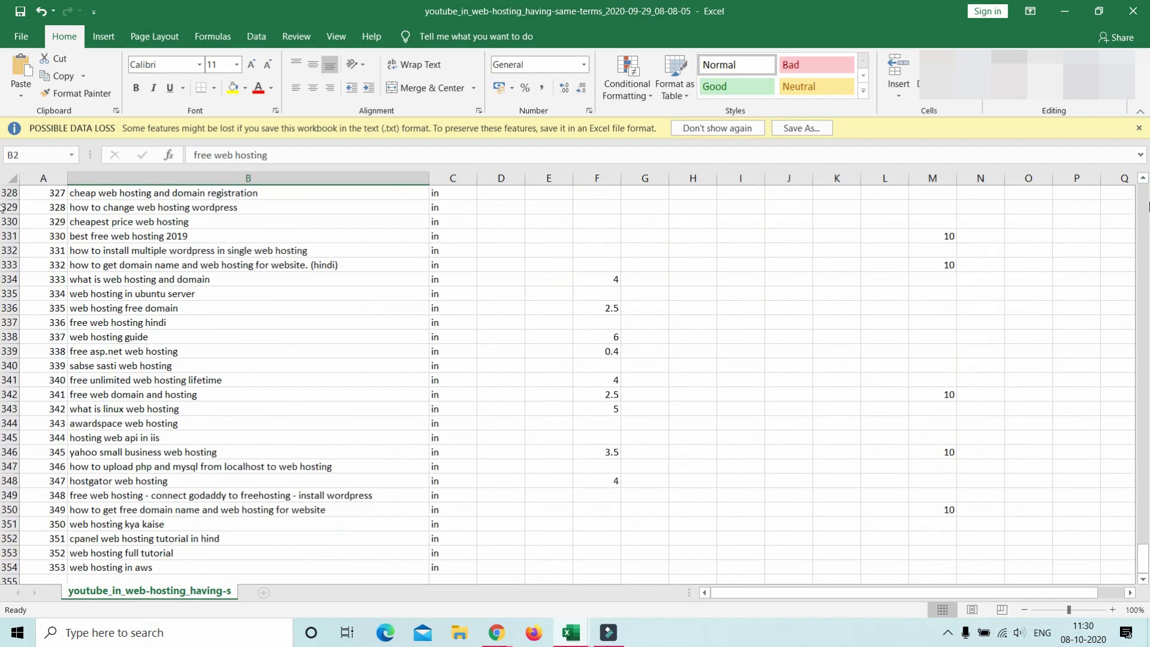
left_click(103, 568, "shift")
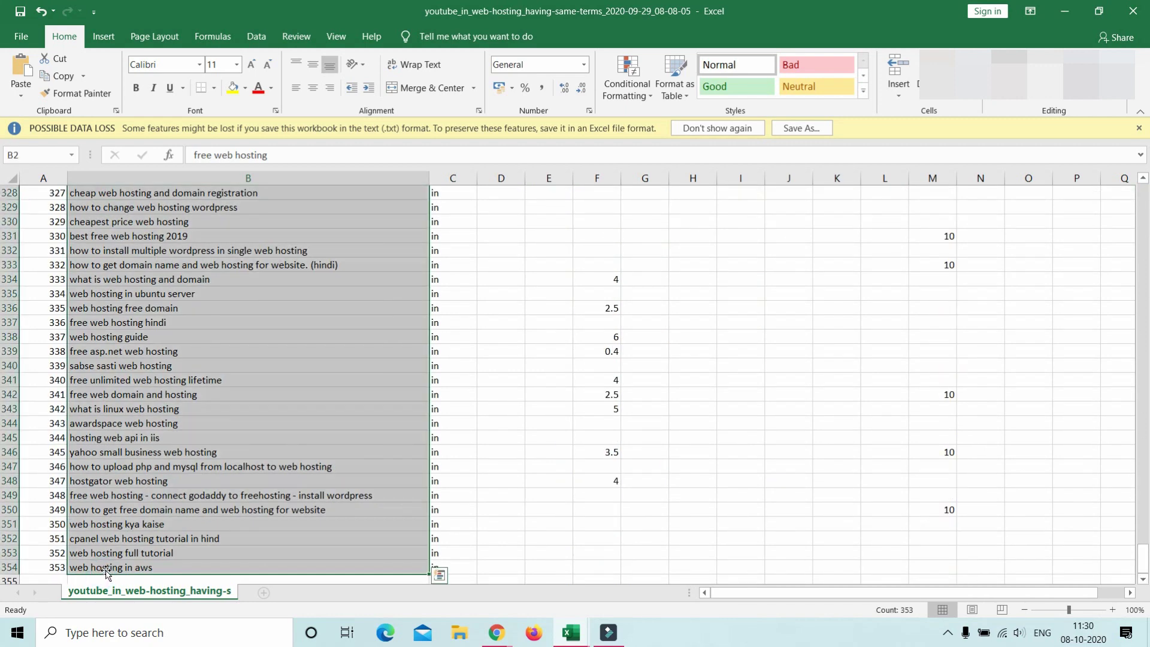
key("ctrl+c")
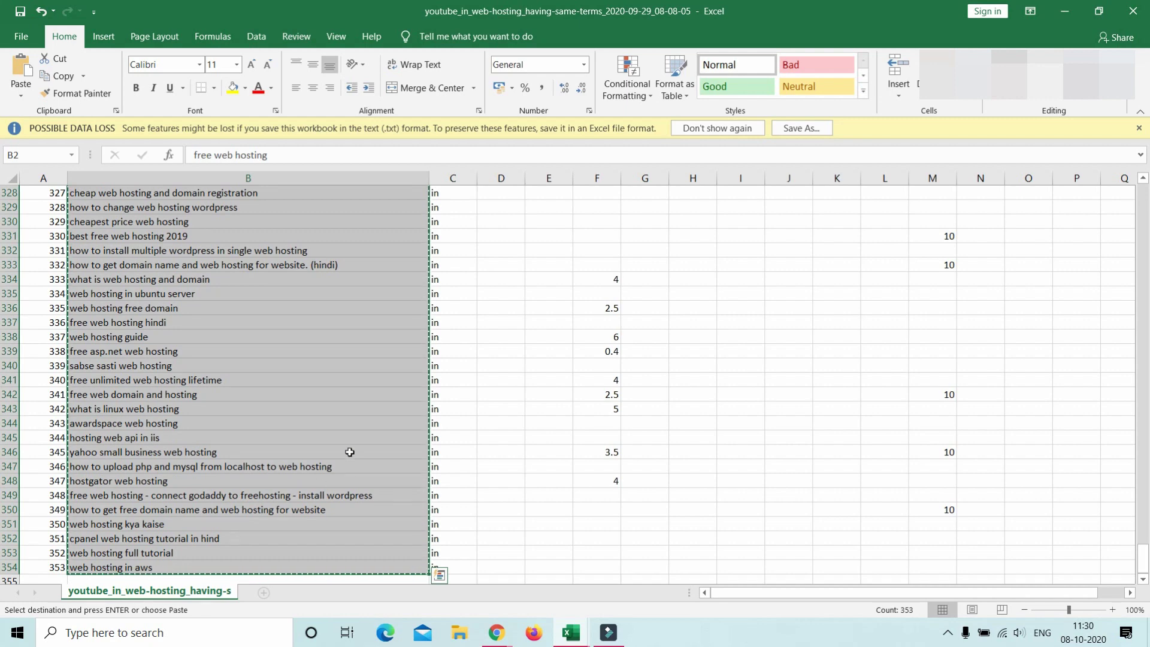
- Return to the Google Ads campaign and paste the copied web hosting keywords into the keyword list
mouse_move(497, 632)
left_click(599, 569)
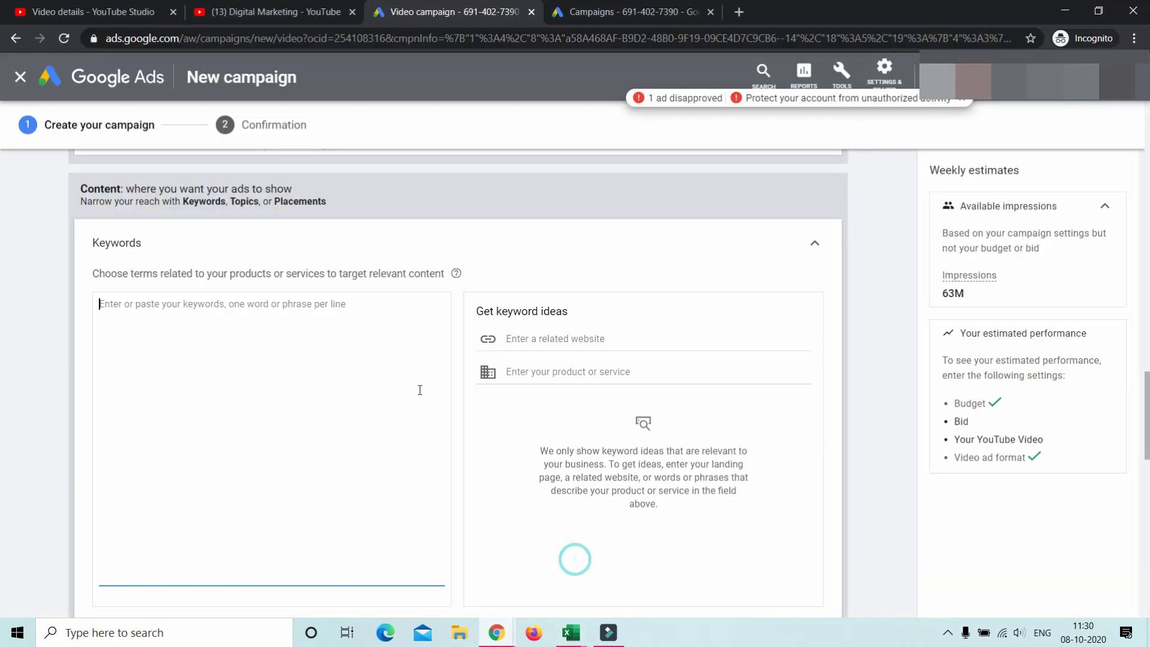
key("ctrl+v")
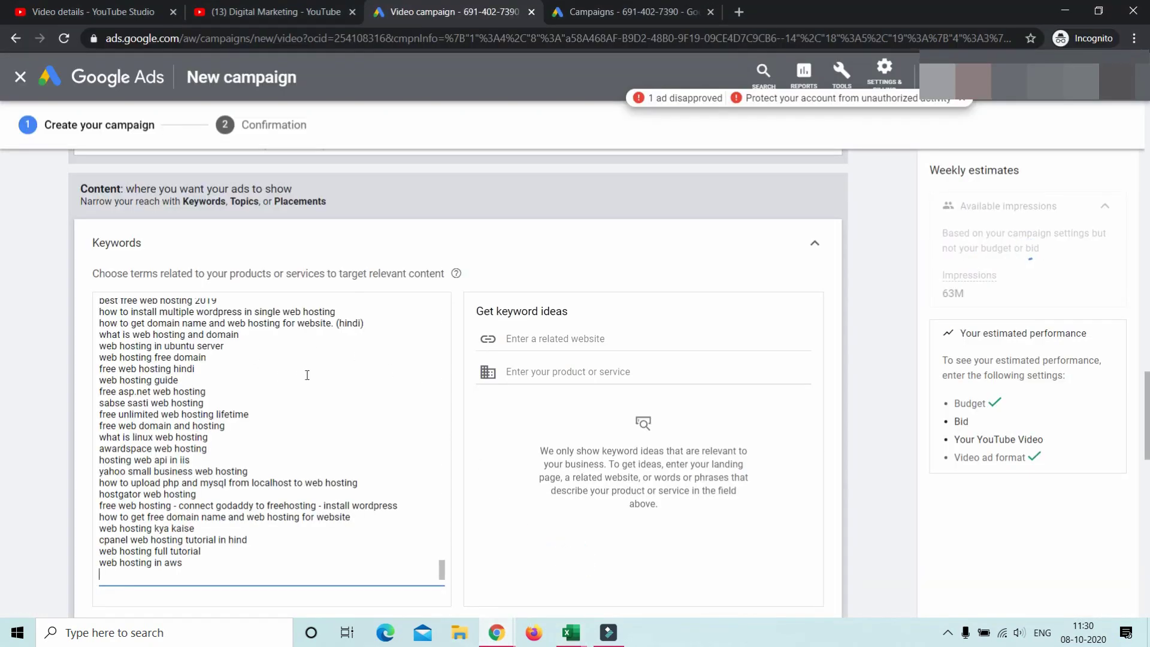
- Look through the pasted keywords and examine which ones the weekly estimates ask to remove
scroll(294, 376, "down", 3)
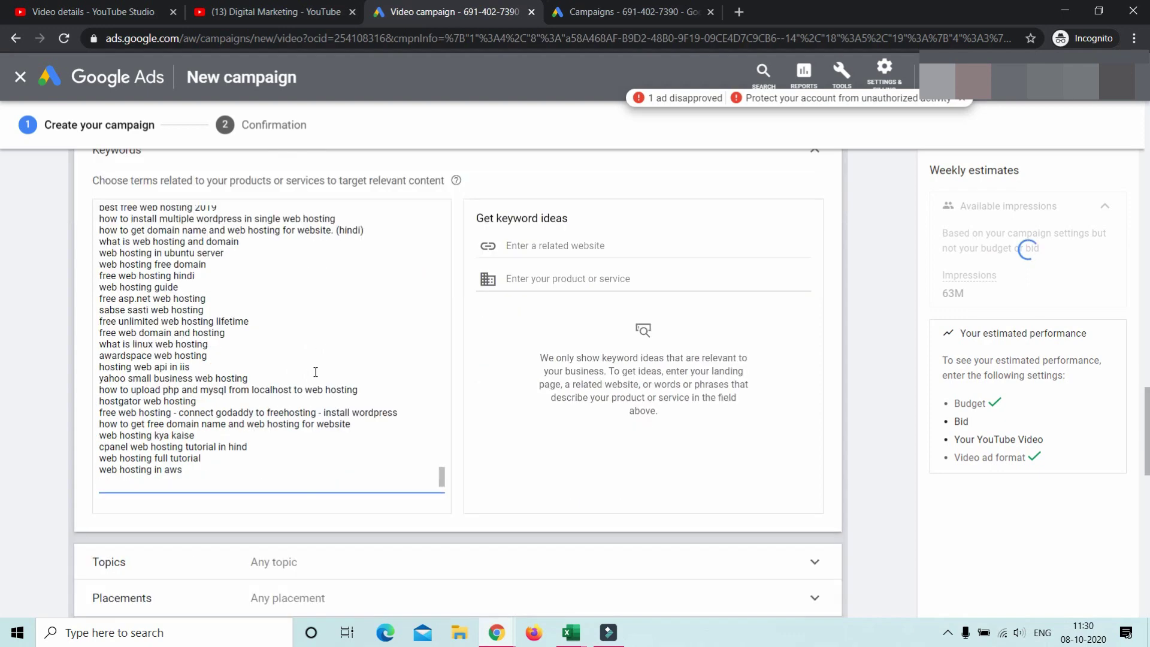
scroll(259, 321, "up", 2)
scroll(259, 322, "up", 3)
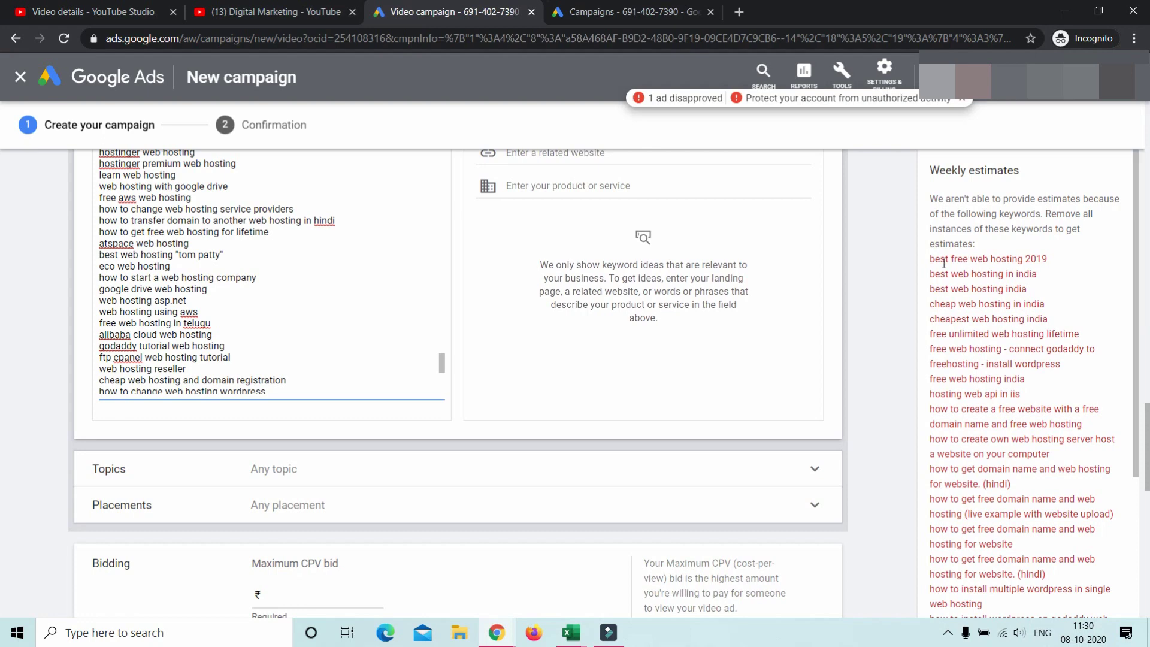
left_click_drag(932, 260, 992, 569)
left_click(875, 417)
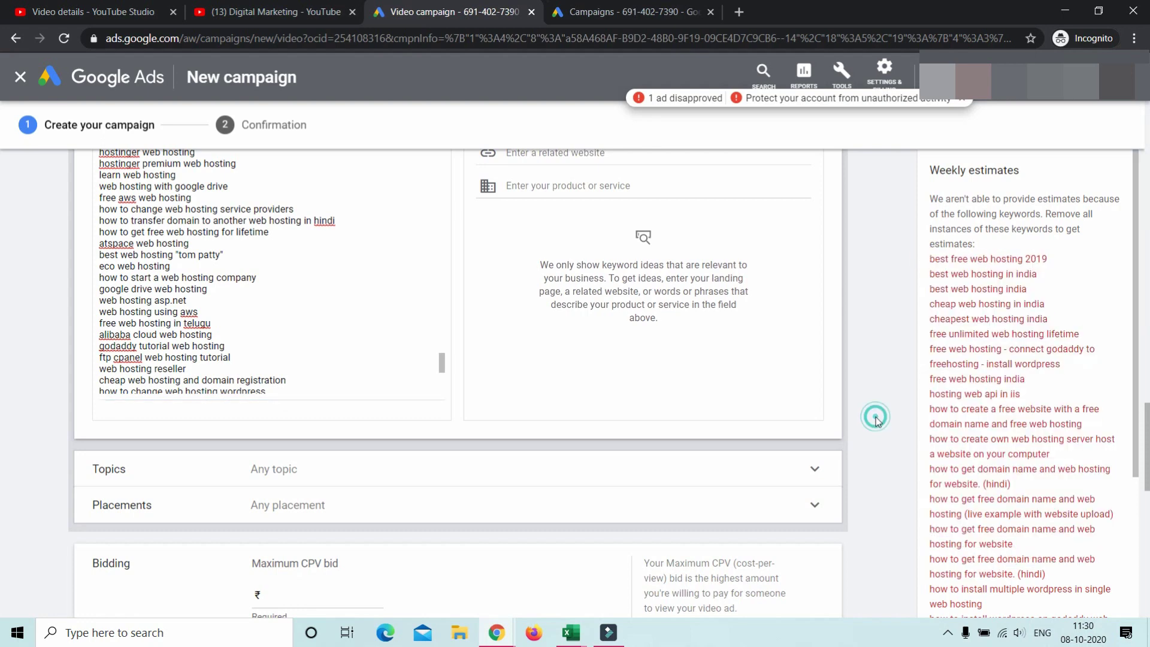
scroll(1011, 397, "down", 8)
scroll(1016, 408, "down", 3)
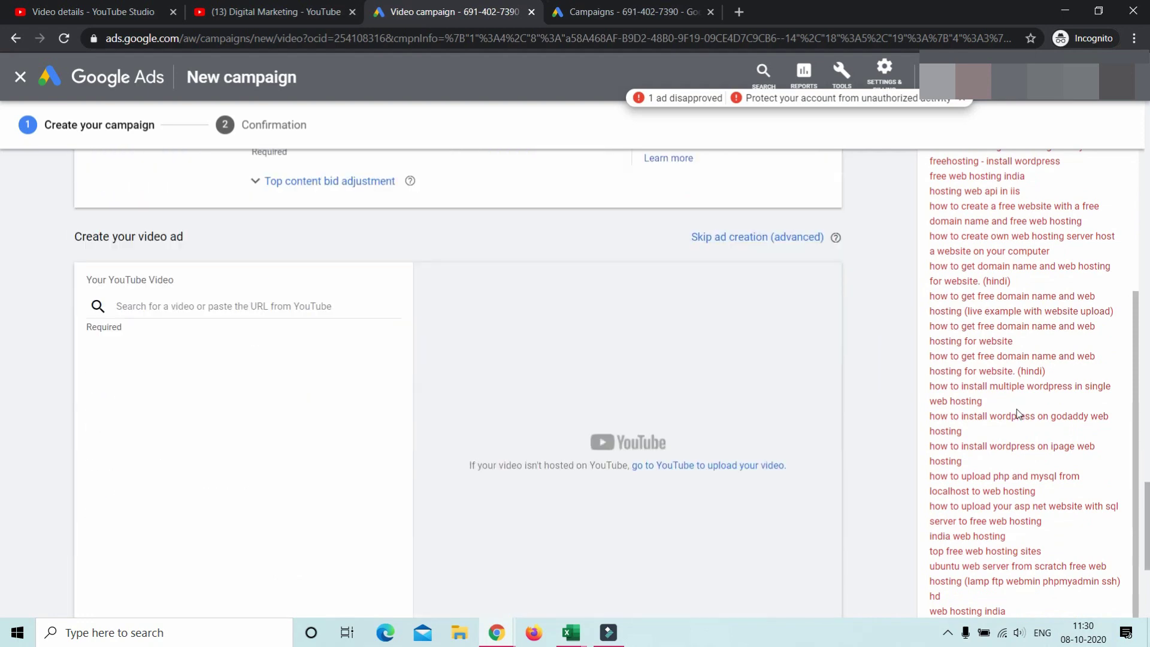
scroll(1017, 407, "up", 4)
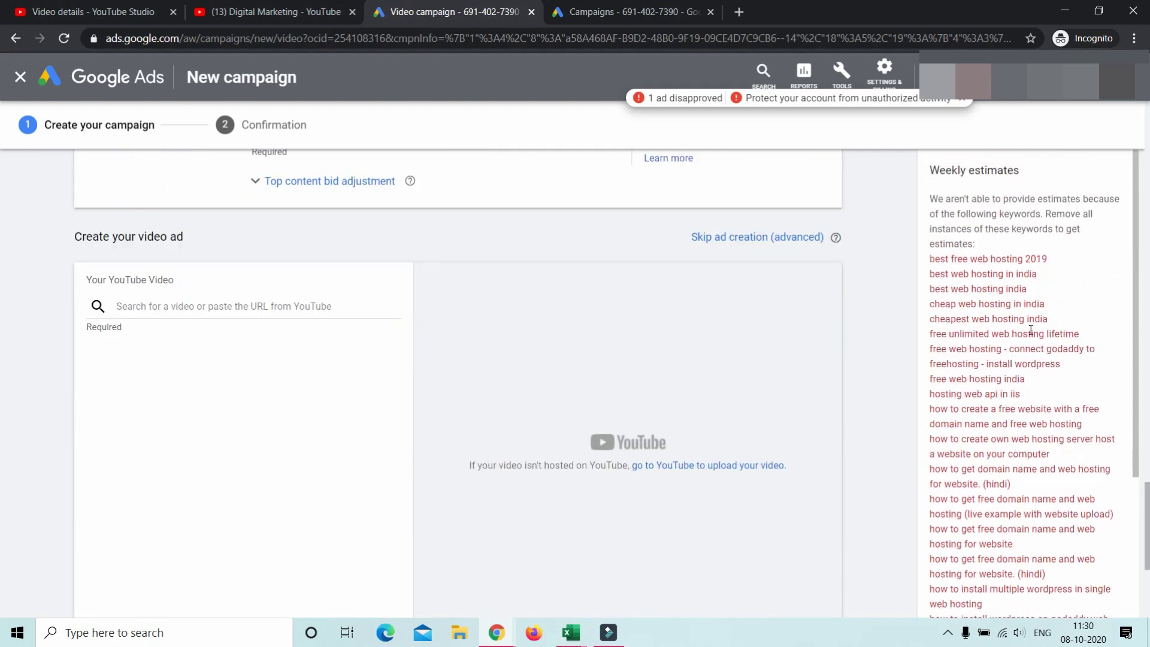
left_click_drag(930, 263, 1058, 261)
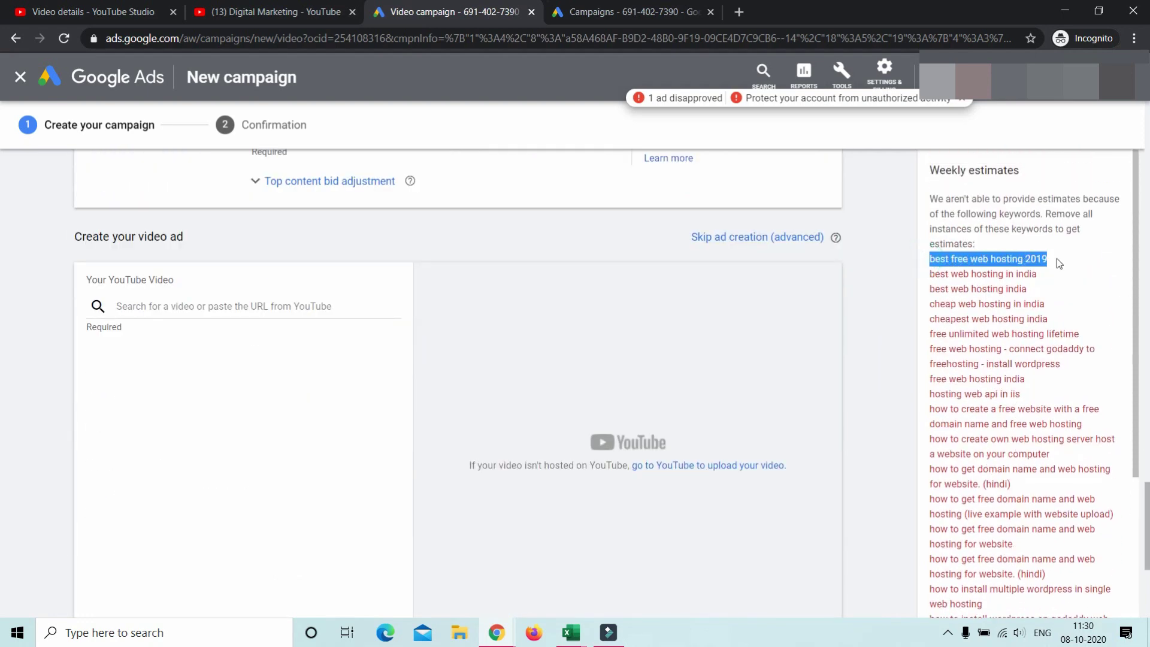
scroll(251, 276, "up", 6)
scroll(225, 268, "up", 1)
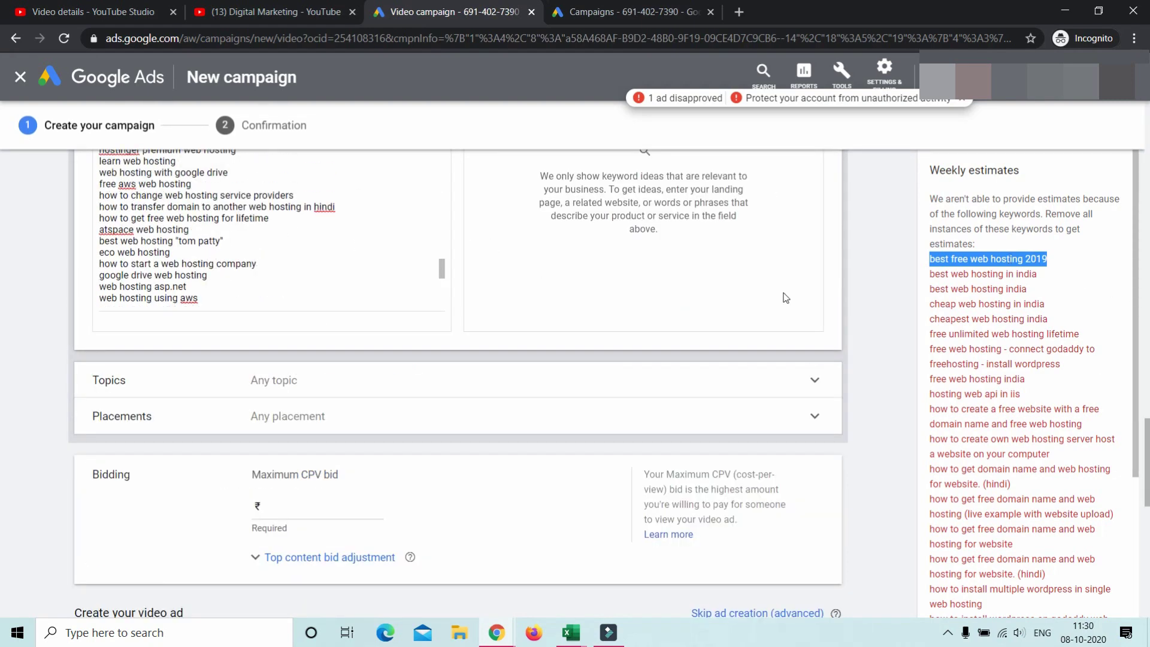
scroll(270, 239, "up", 3)
scroll(881, 596, "up", 5)
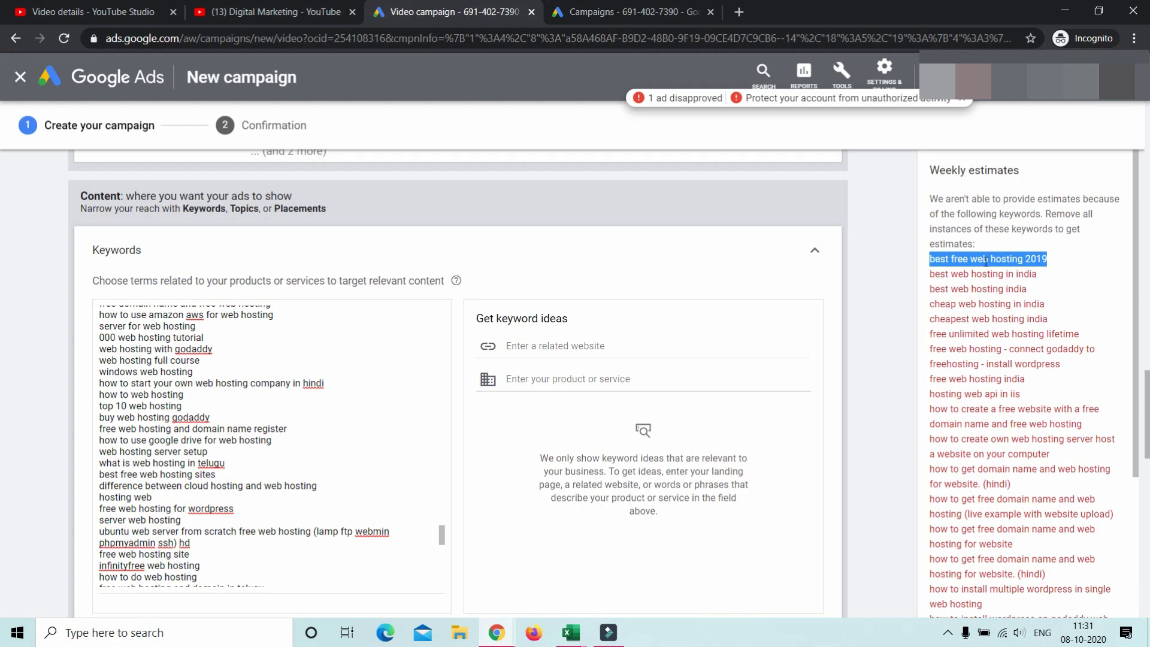
- Find "best free web hosting 2019" on the page and delete it from the keyword list
left_click_drag(930, 259, 1034, 258)
right_click(1025, 260)
left_click(940, 271)
key("ctrl+f")
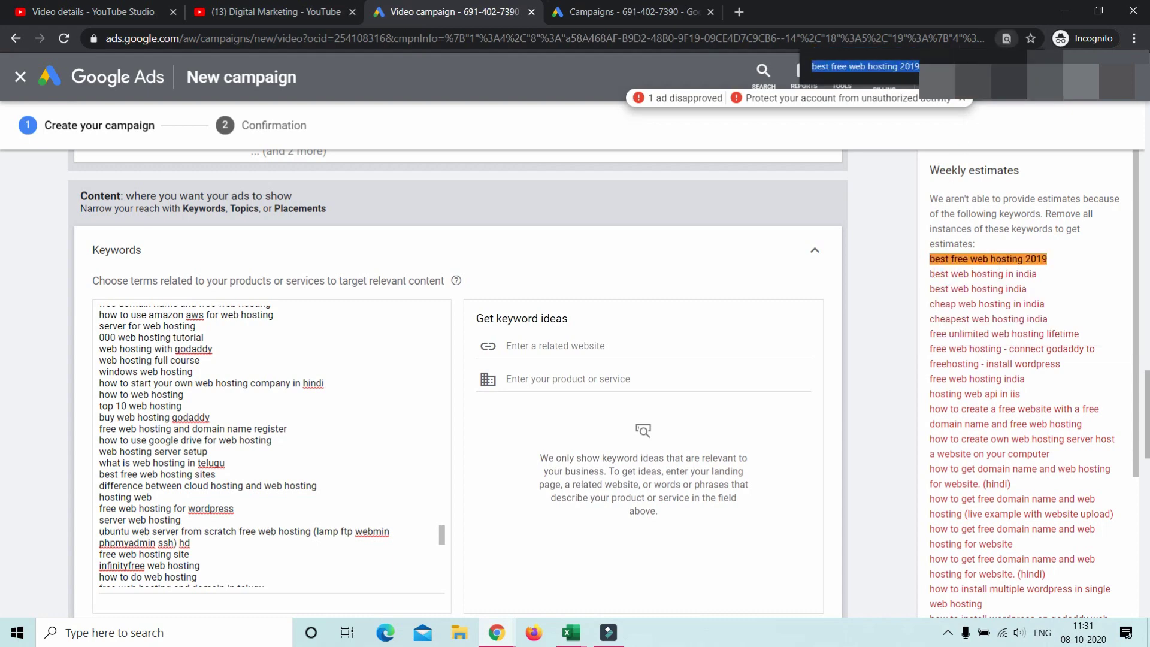
left_click(889, 66)
key("Return")
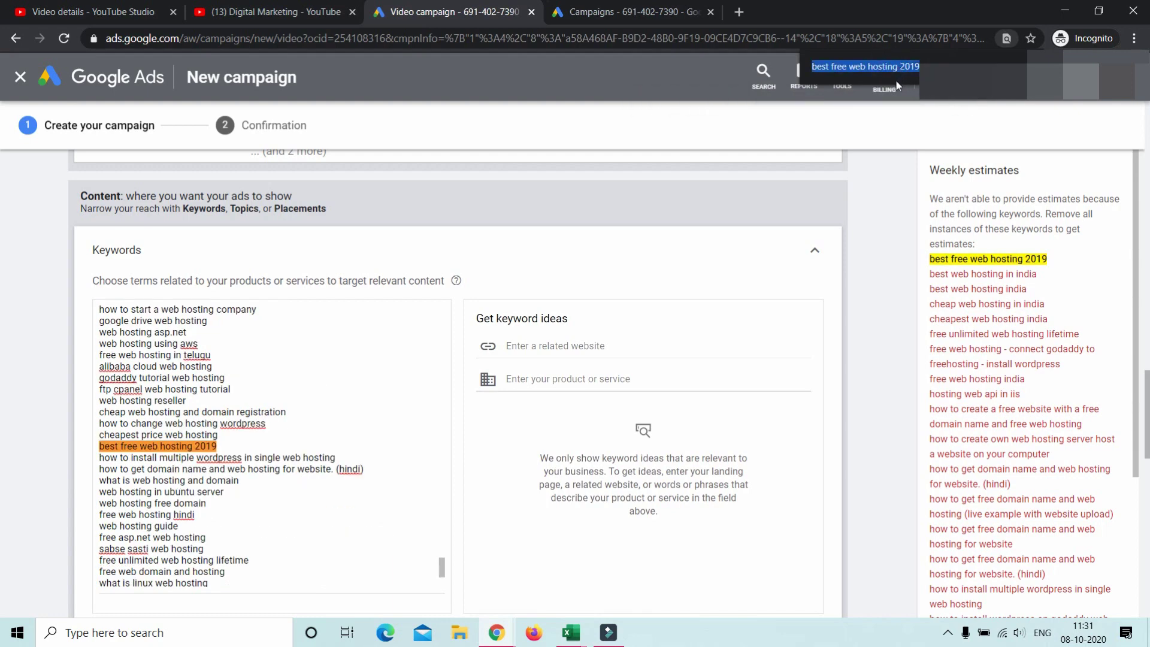
key("Return")
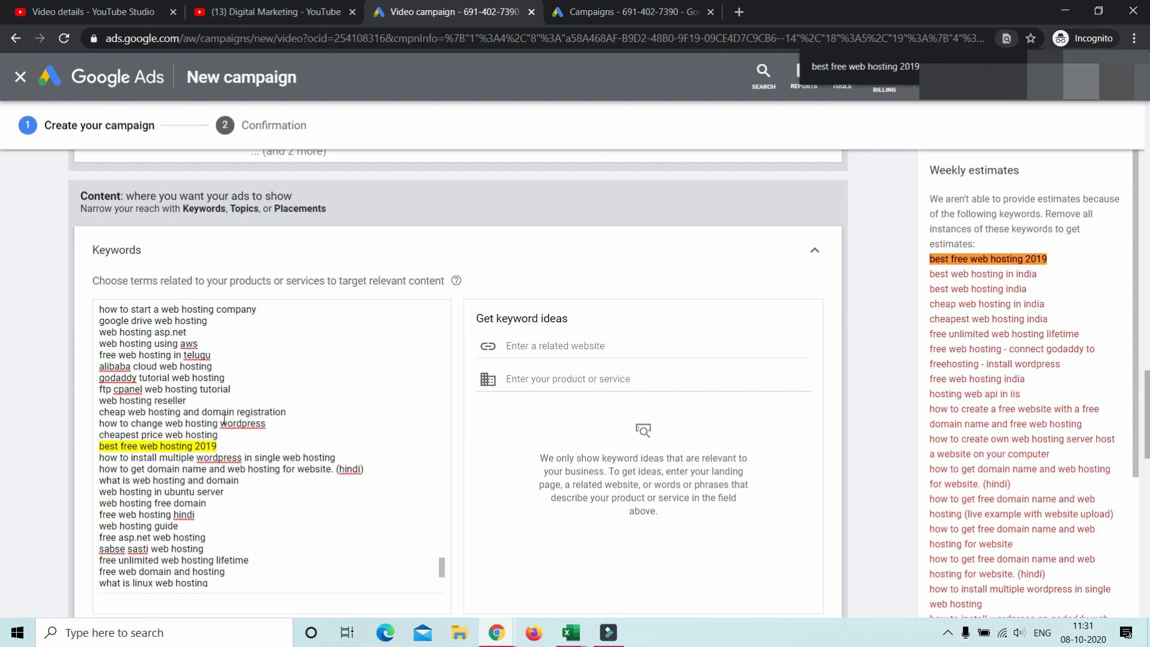
left_click_drag(100, 444, 216, 443)
key("BackSpace")
key("BackSpace")
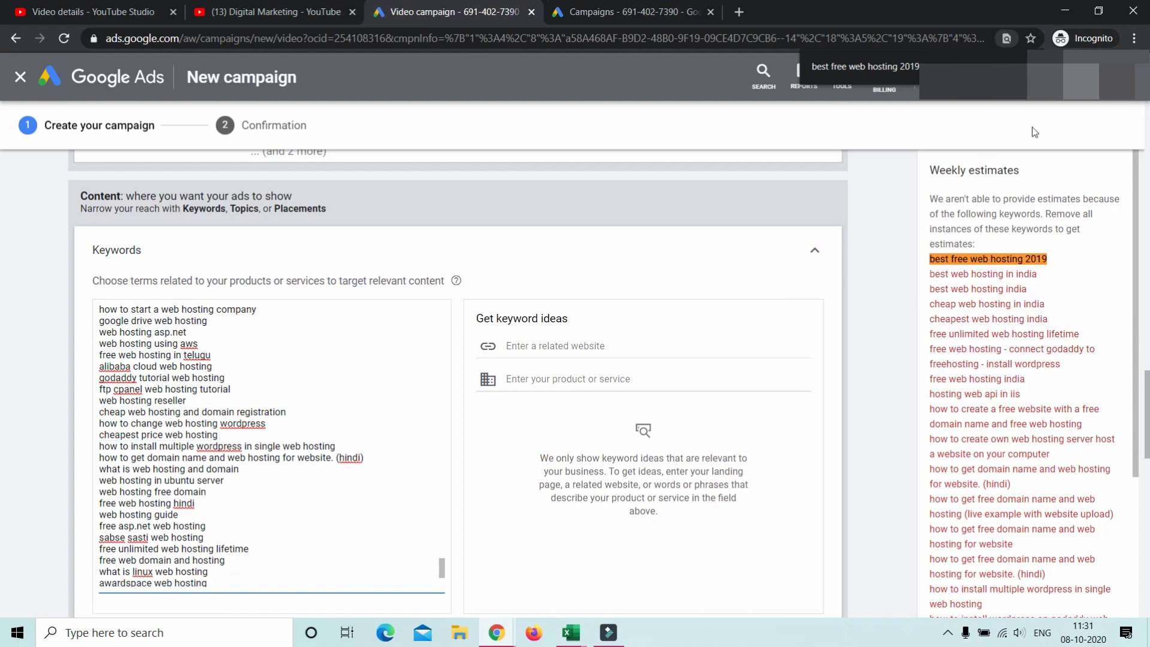
- Find "best web hosting india" on the page and delete it from the keyword list
left_click(931, 272)
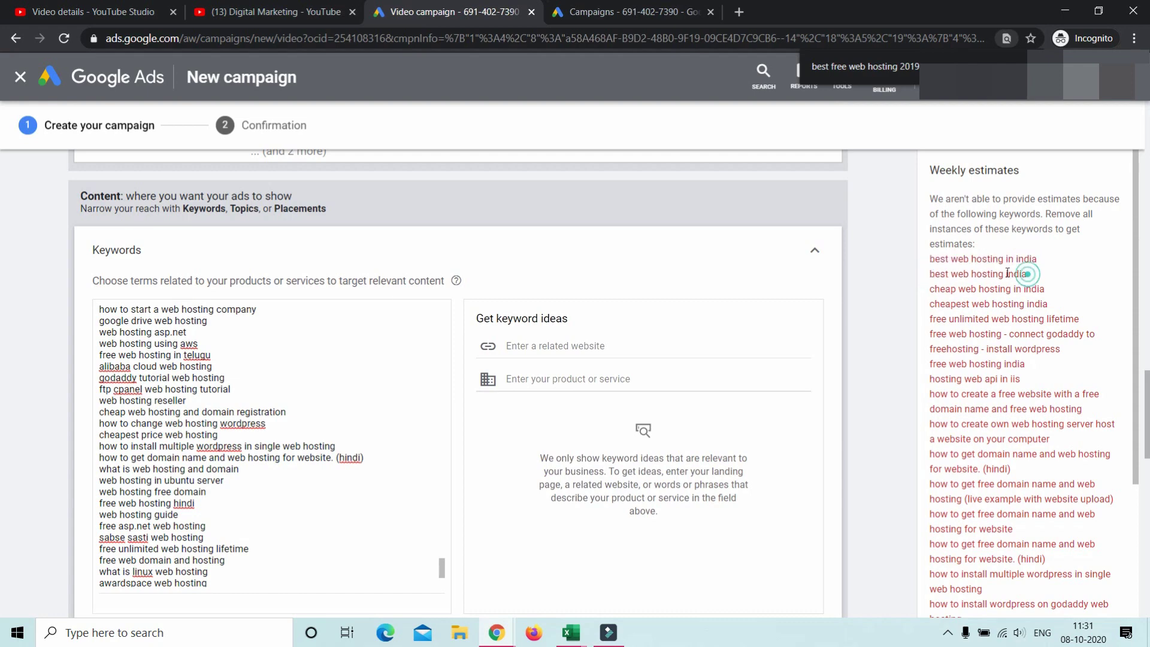
left_click_drag(930, 274, 1025, 274)
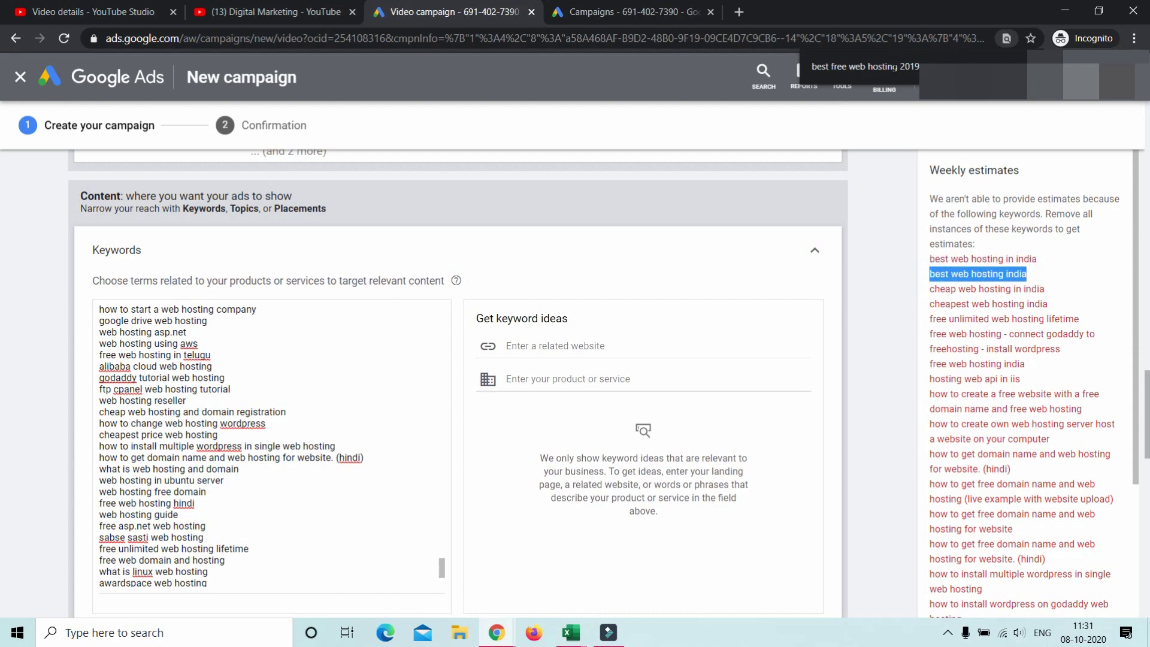
key("ctrl+f")
key("ctrl+v")
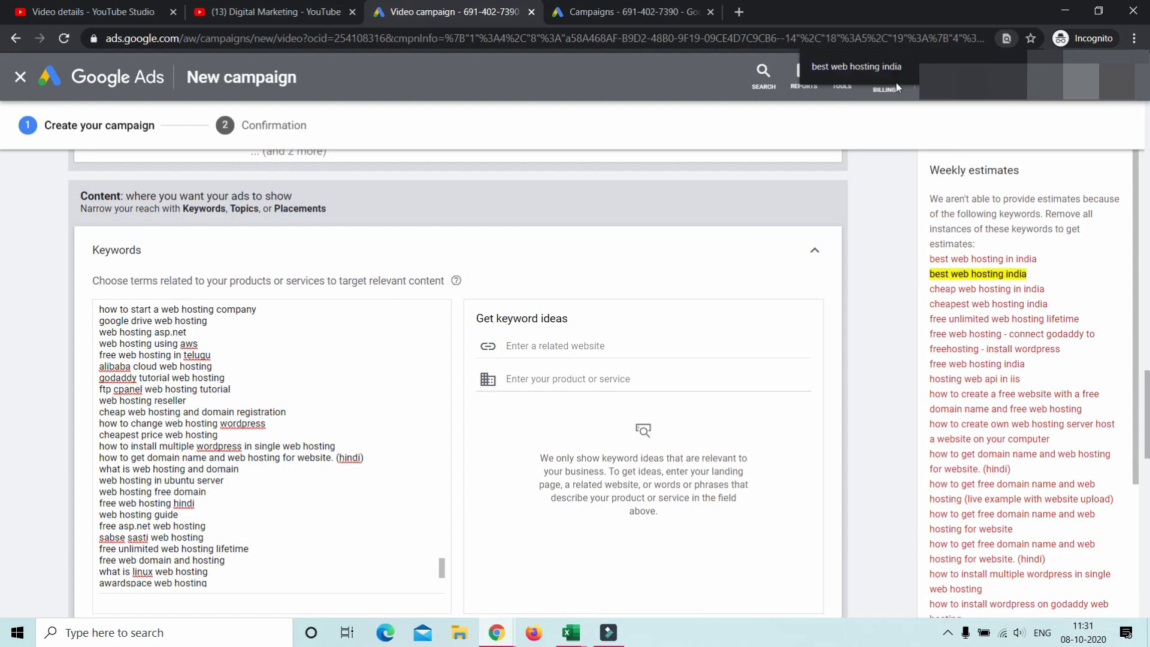
scroll(202, 444, "up", 15)
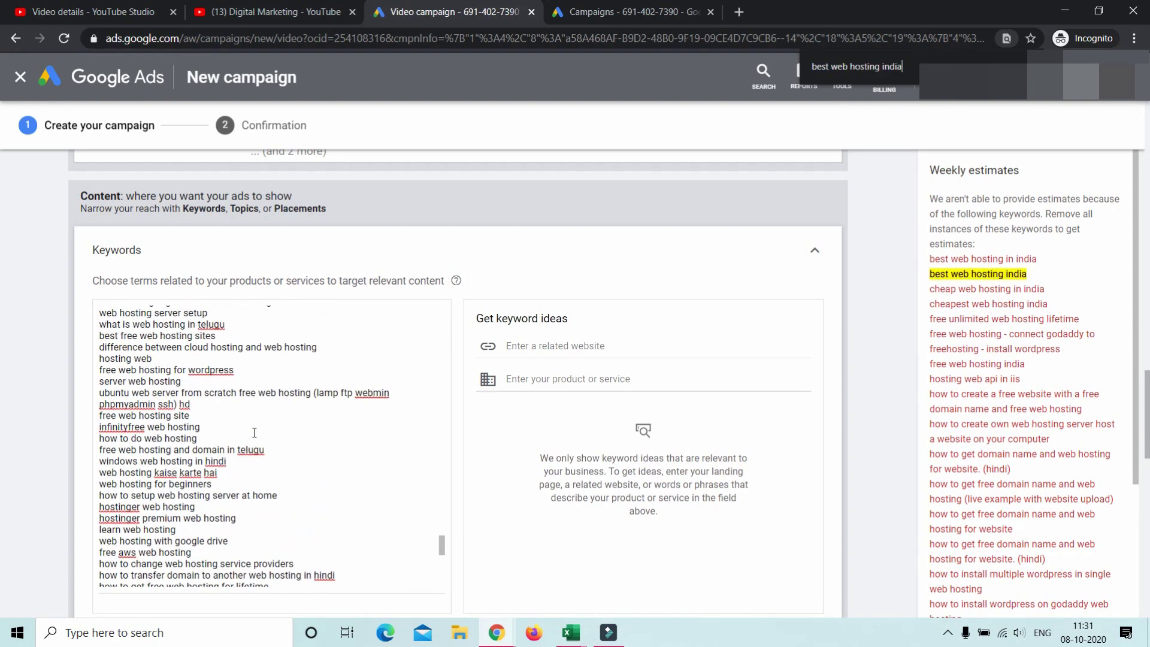
scroll(255, 432, "up", 20)
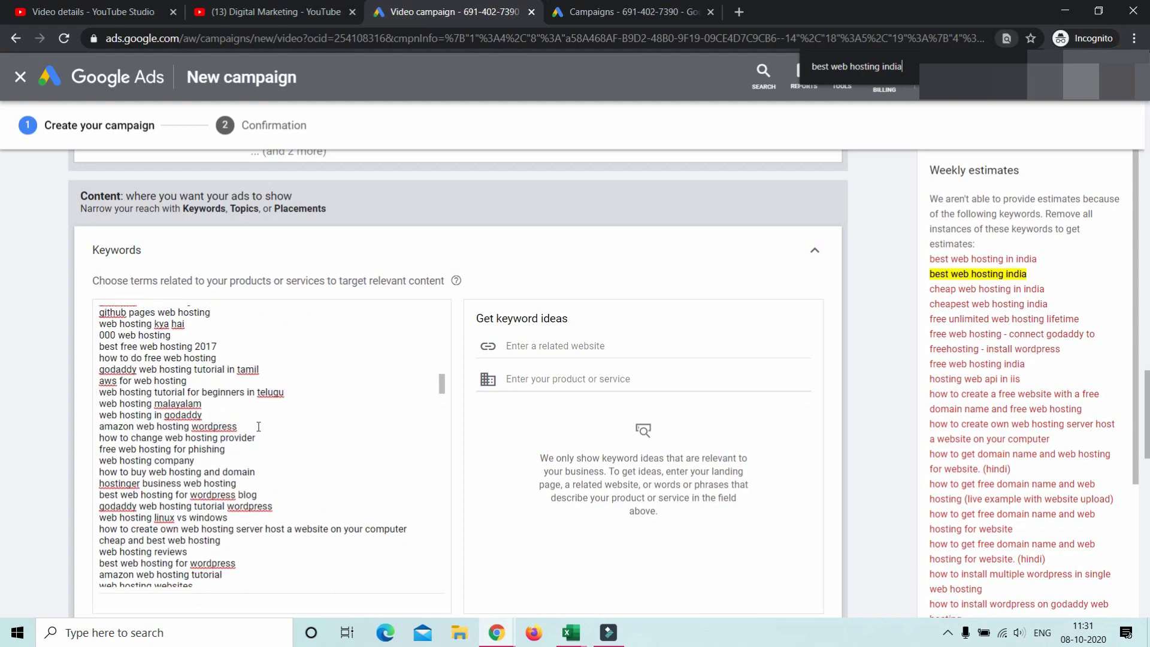
scroll(258, 427, "up", 10)
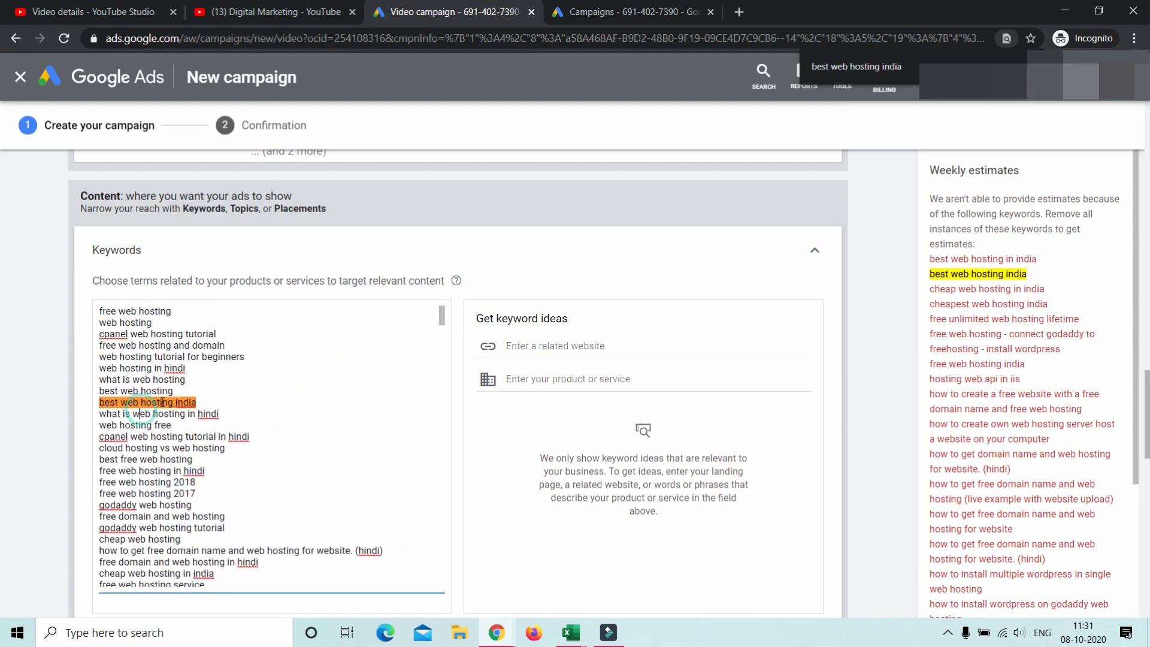
left_click_drag(195, 397, 188, 388)
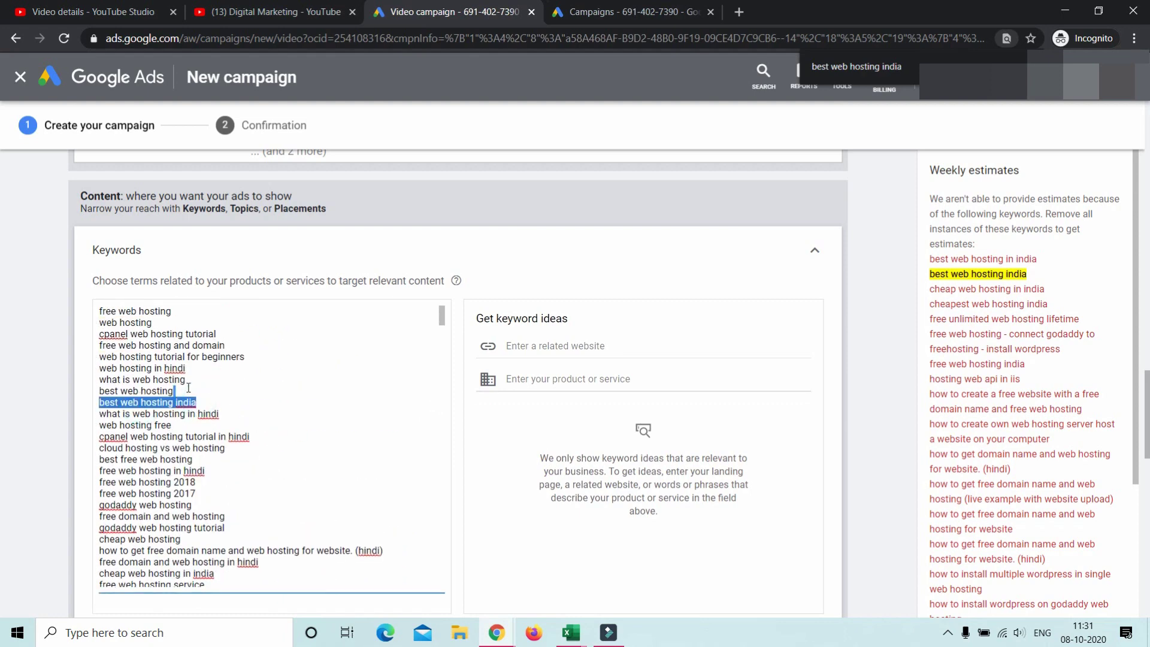
key("BackSpace")
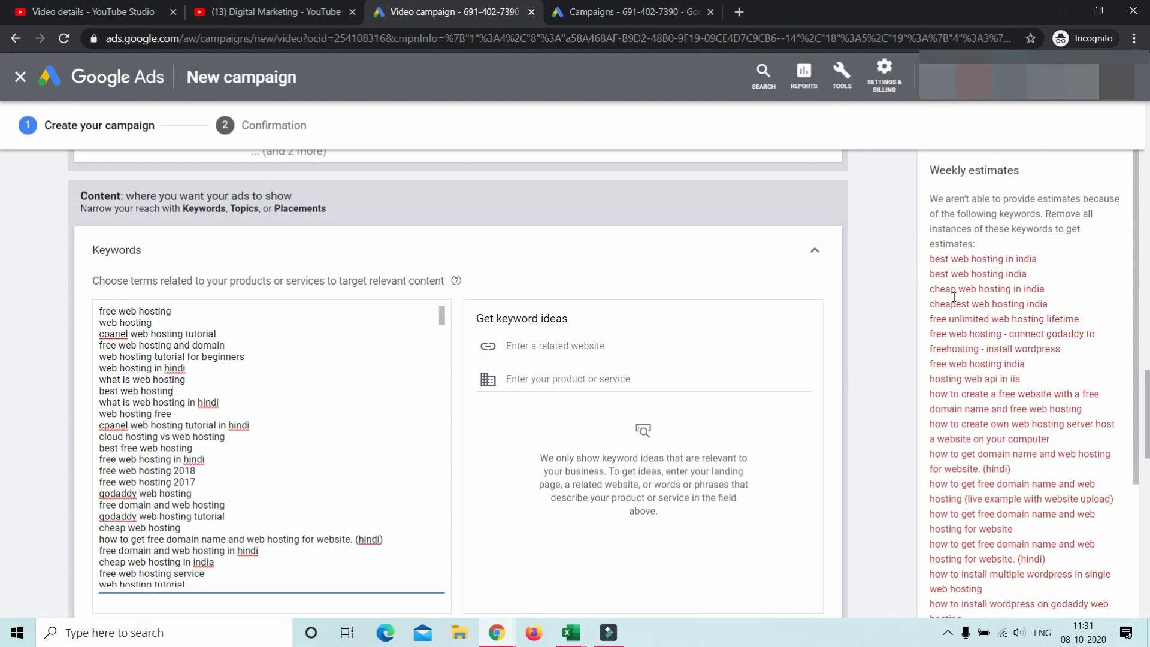
- Switch to the Excel workbook Display video keyword report and copy the keywords from B4 through "free web hosting and domain name registration" in row 328
left_click(495, 579)
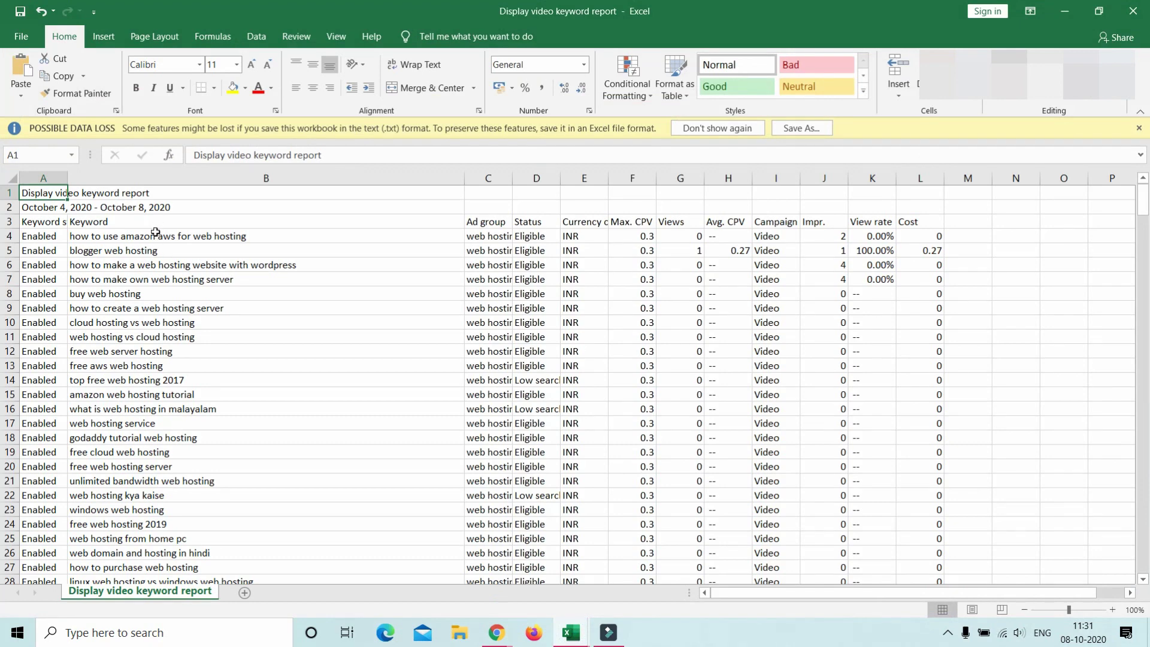
left_click(155, 233)
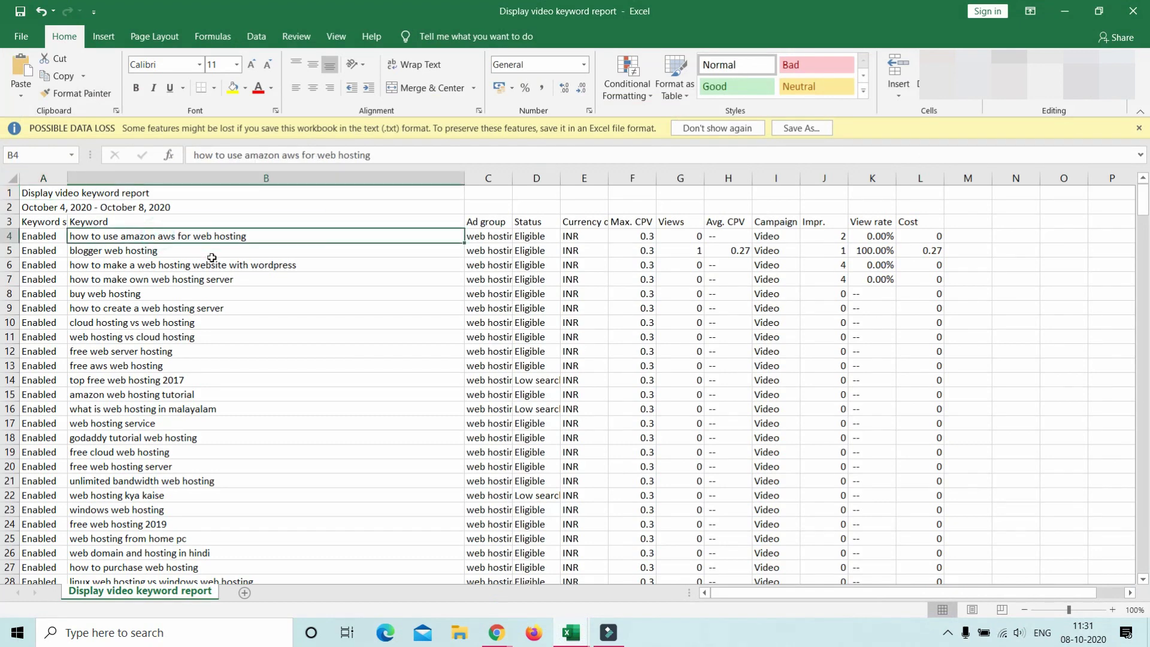
scroll(234, 293, "down", 1)
left_click_drag(1133, 207, 1133, 539)
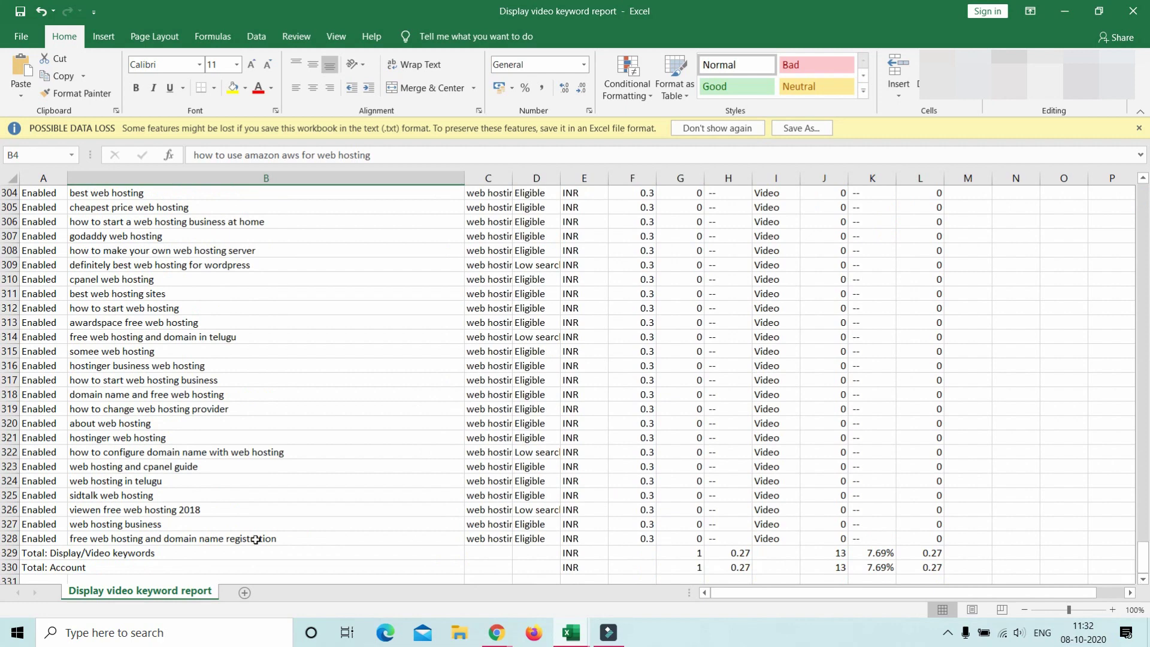
left_click(140, 535, "shift")
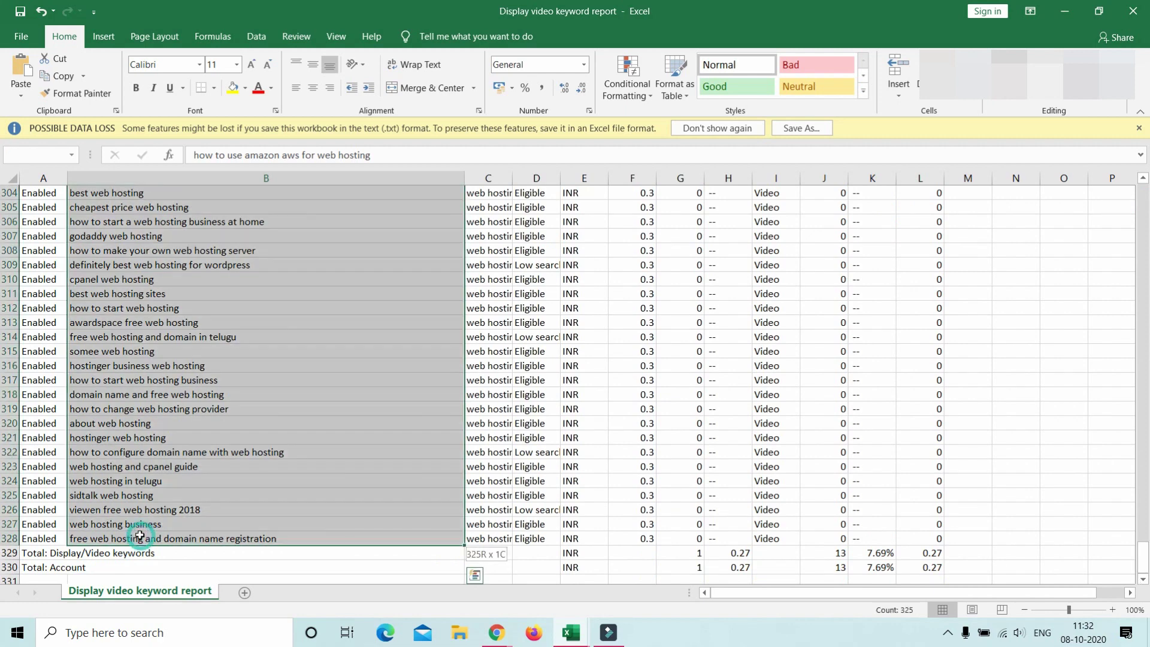
key("ctrl+c")
- Return to the Google Ads campaign, replace the entire keyword list with the copied keywords and remove the trailing empty line
mouse_move(508, 640)
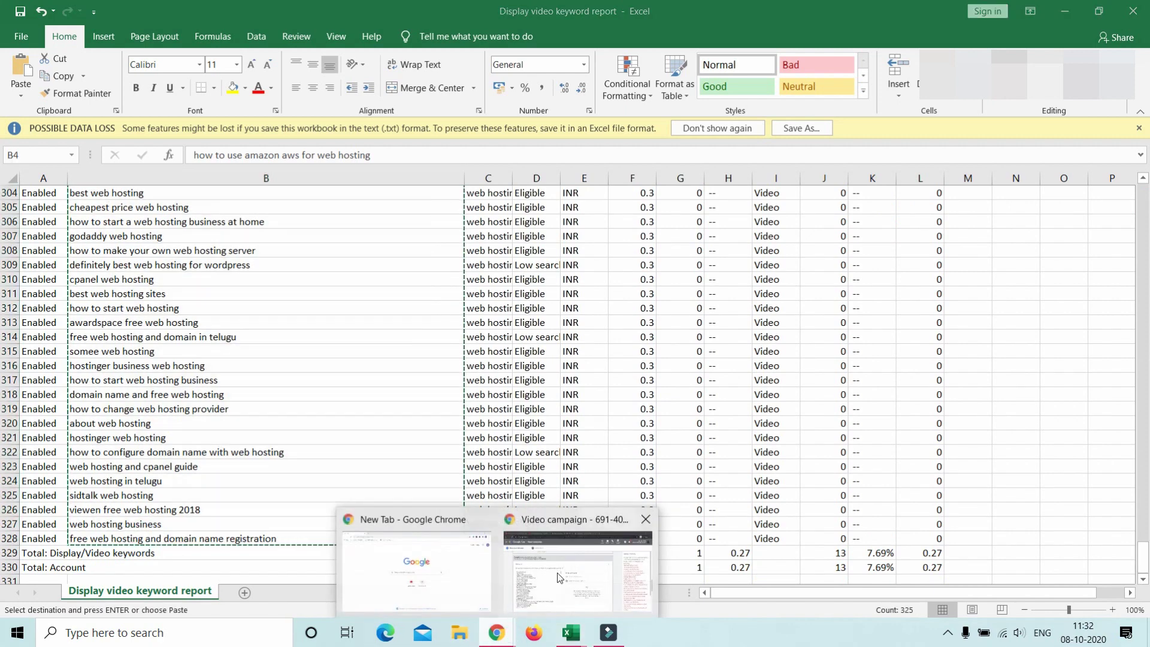
left_click(560, 570)
left_click(383, 435)
key("ctrl+a")
key("ctrl+v")
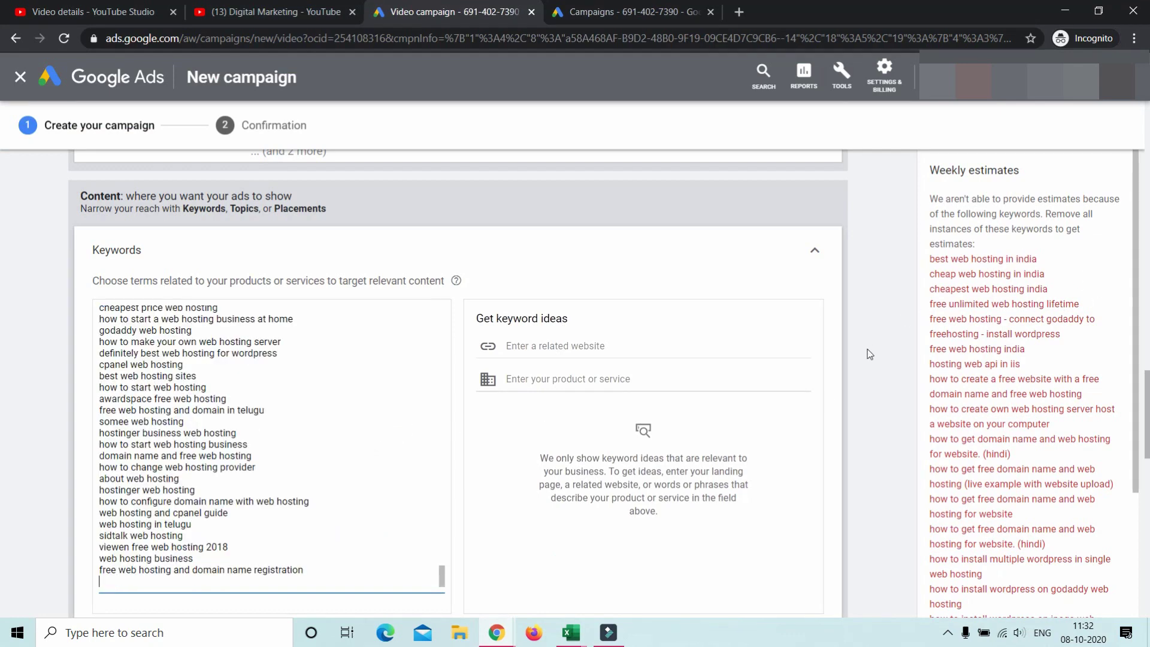
key("BackSpace")
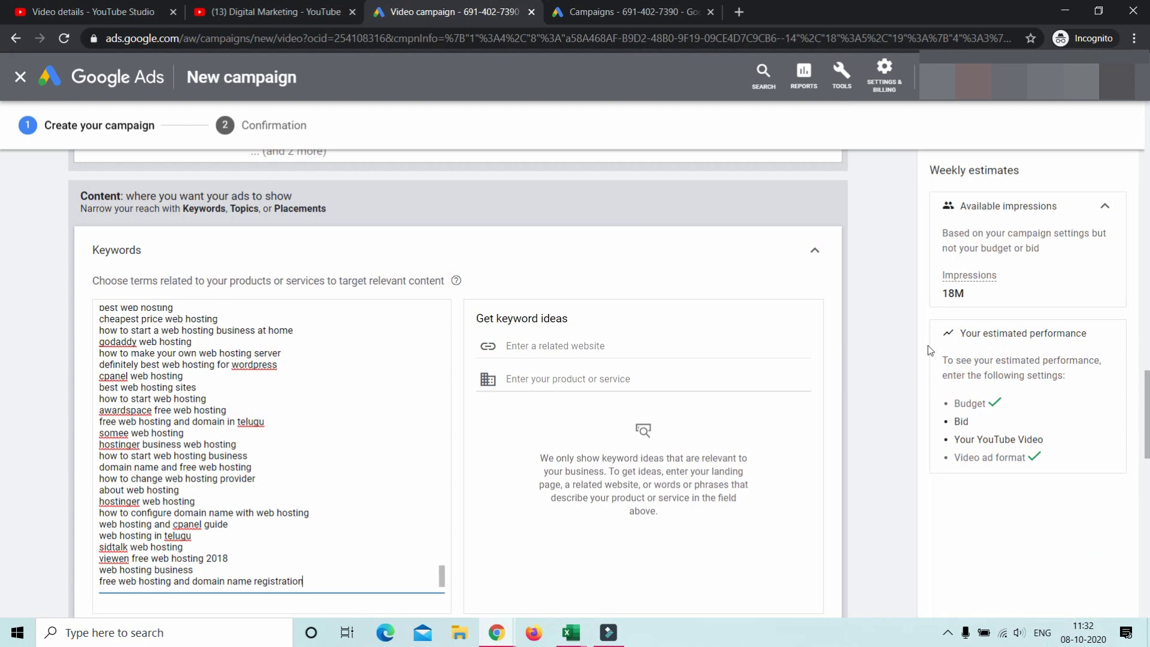
- Open the Topics targeting and search the topics for "web hosting"
scroll(416, 468, "down", 5)
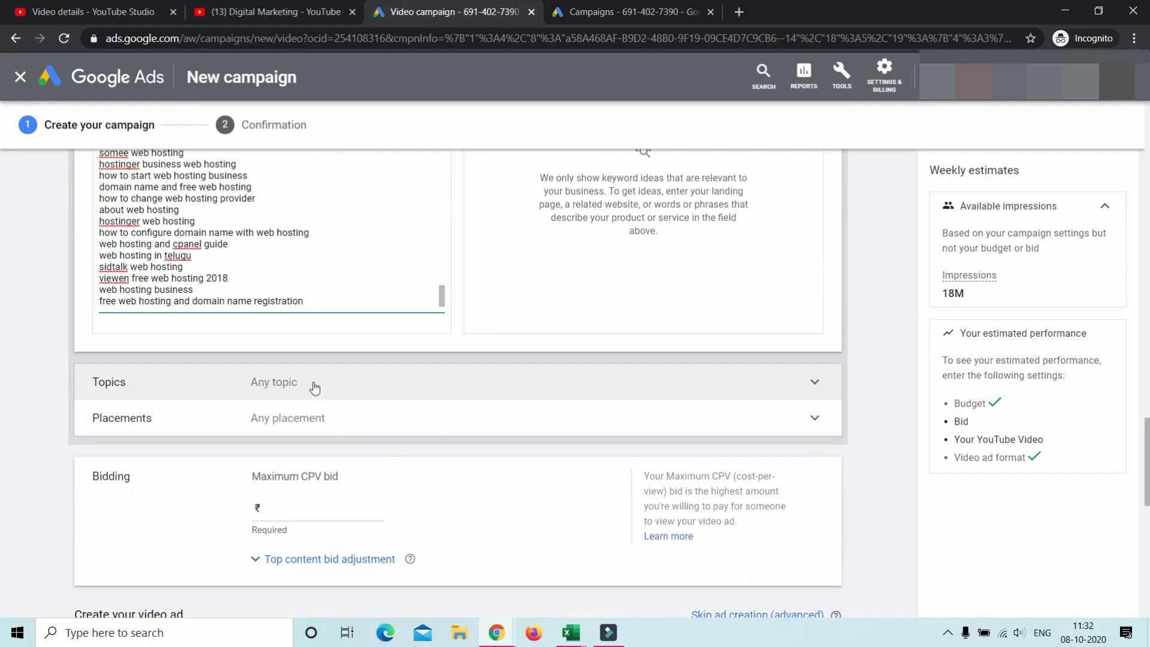
left_click(376, 389)
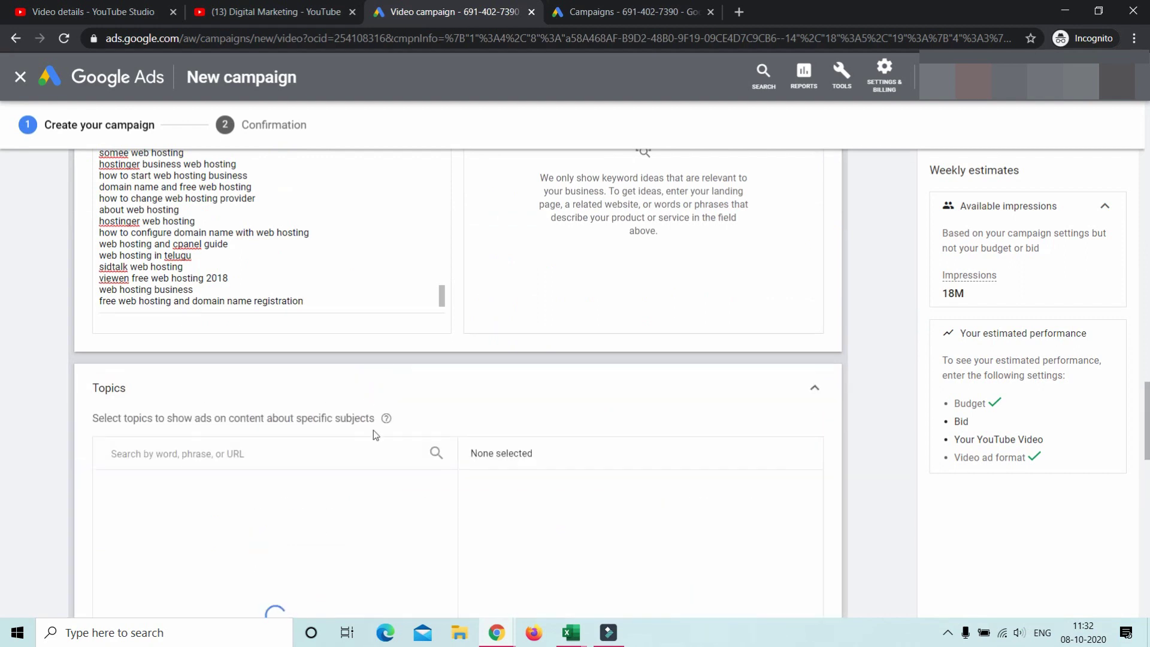
left_click(348, 446)
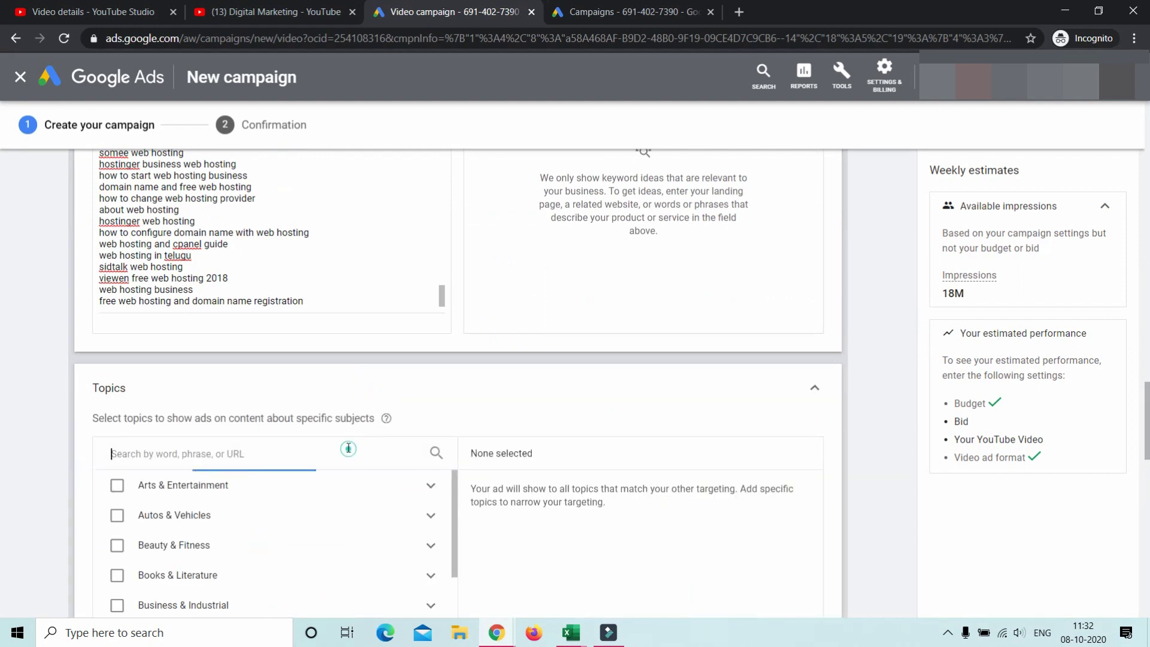
type("wb")
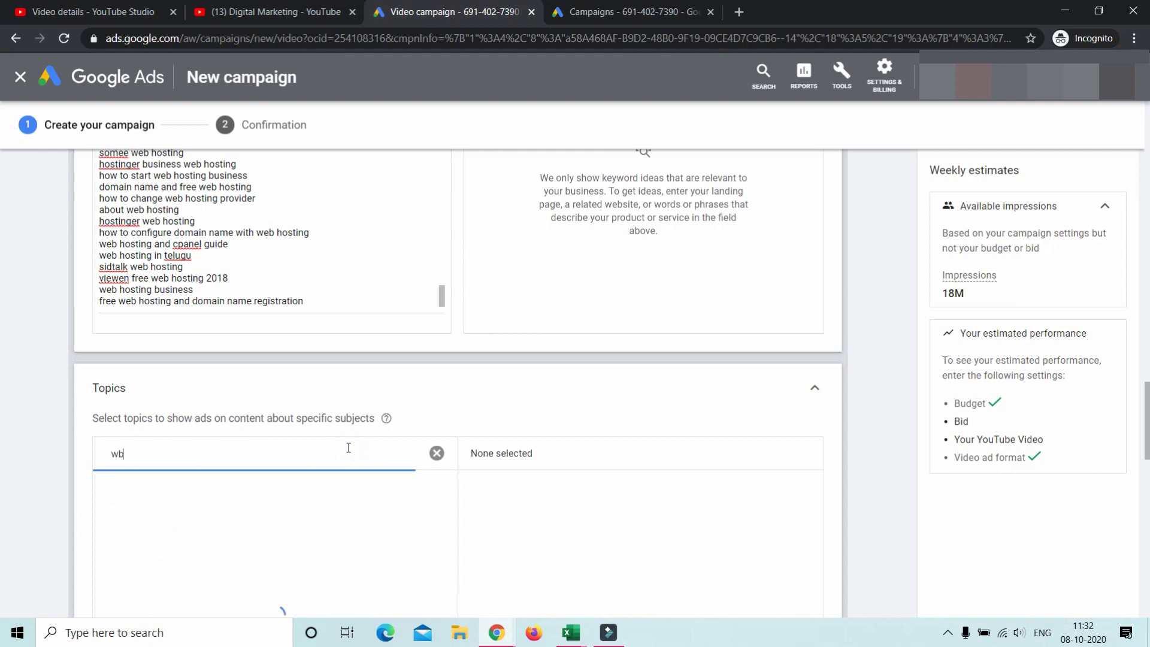
type("e")
scroll(482, 371, "up", 20)
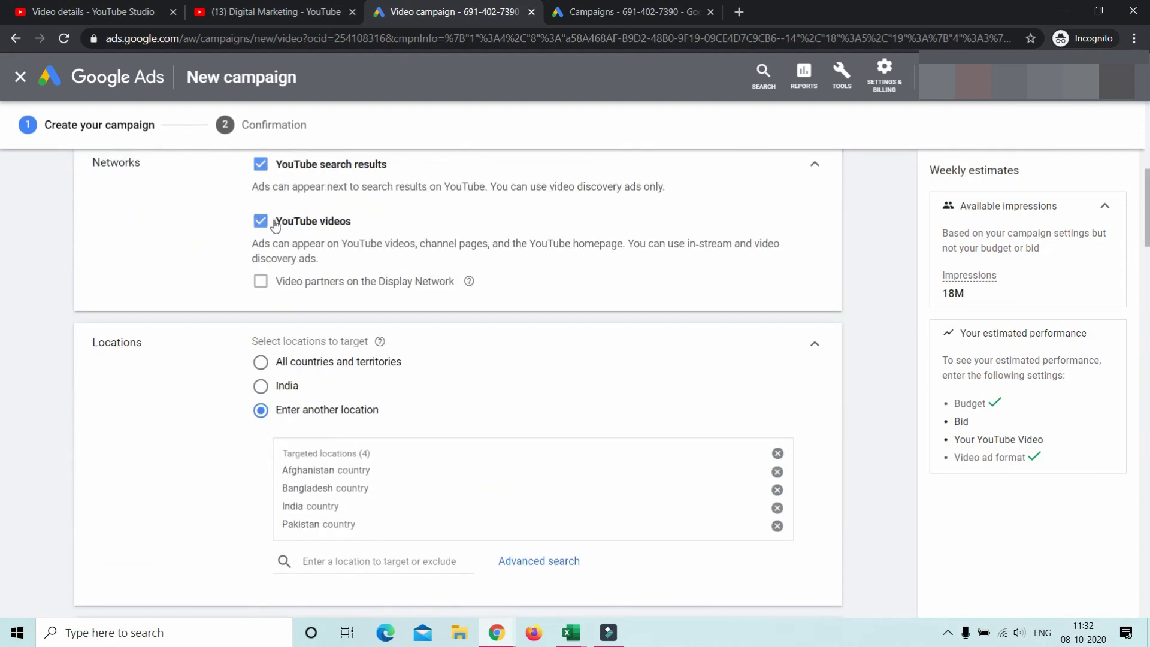
scroll(275, 225, "down", 20)
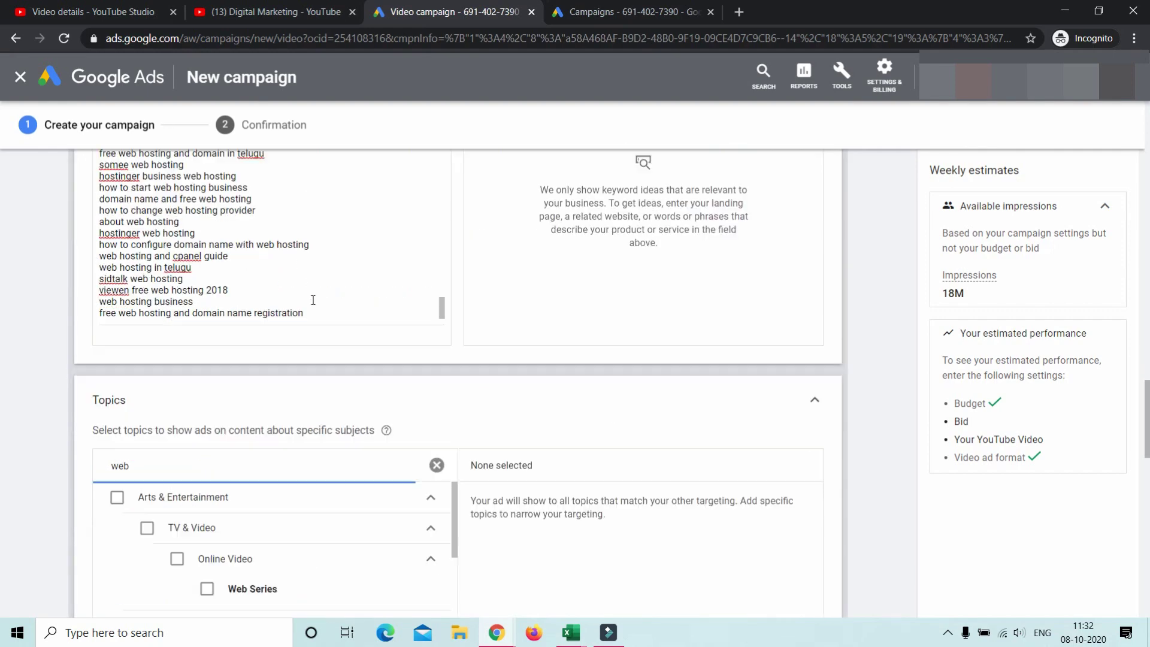
scroll(314, 307, "down", 3)
scroll(287, 359, "up", 2)
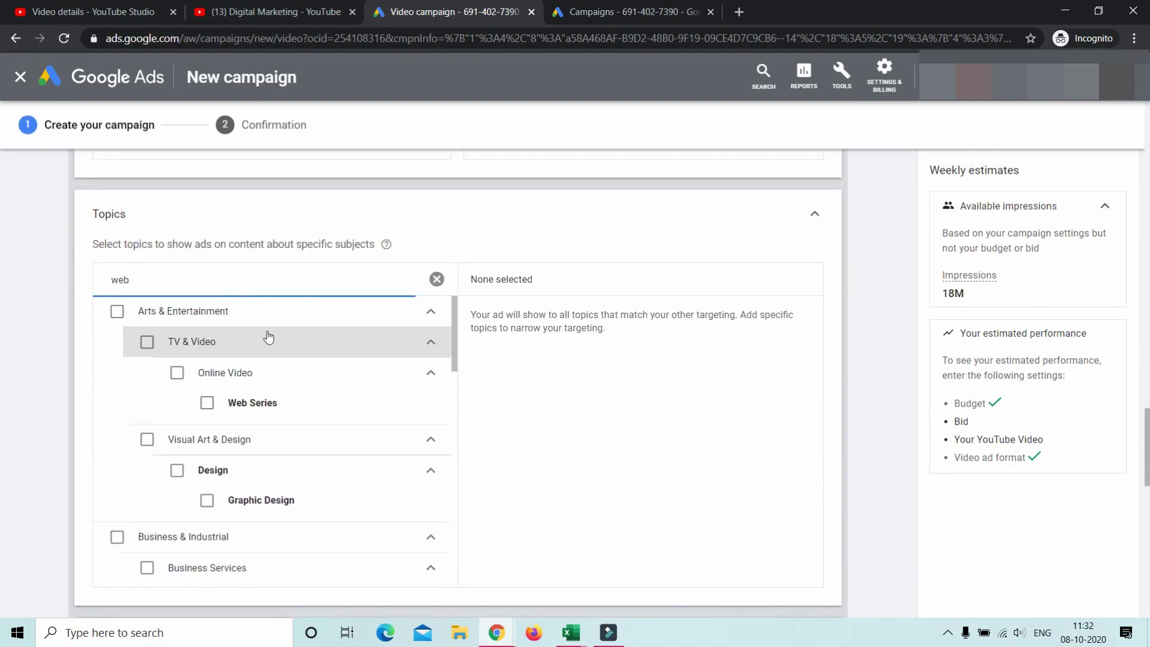
type("hosting")
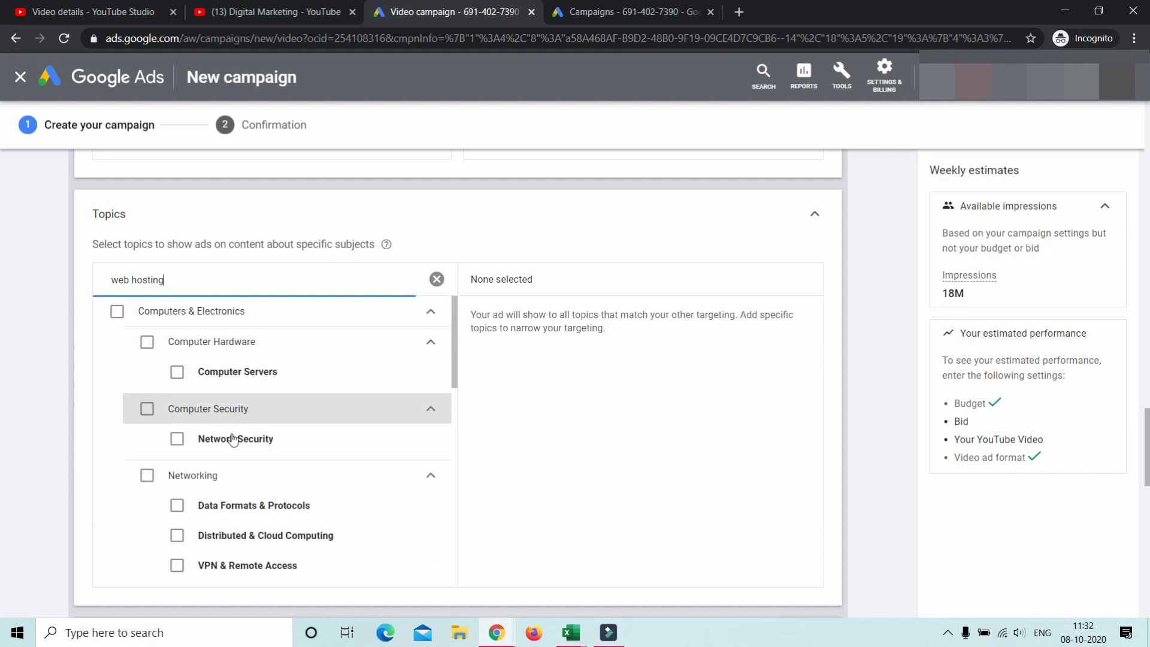
- Target the topics Web Hosting & Domain Registration, Domain Registration, Web Hosting, Web Design & Development, Cloud Storage and Blogging Resources & Services
scroll(333, 458, "down", 5)
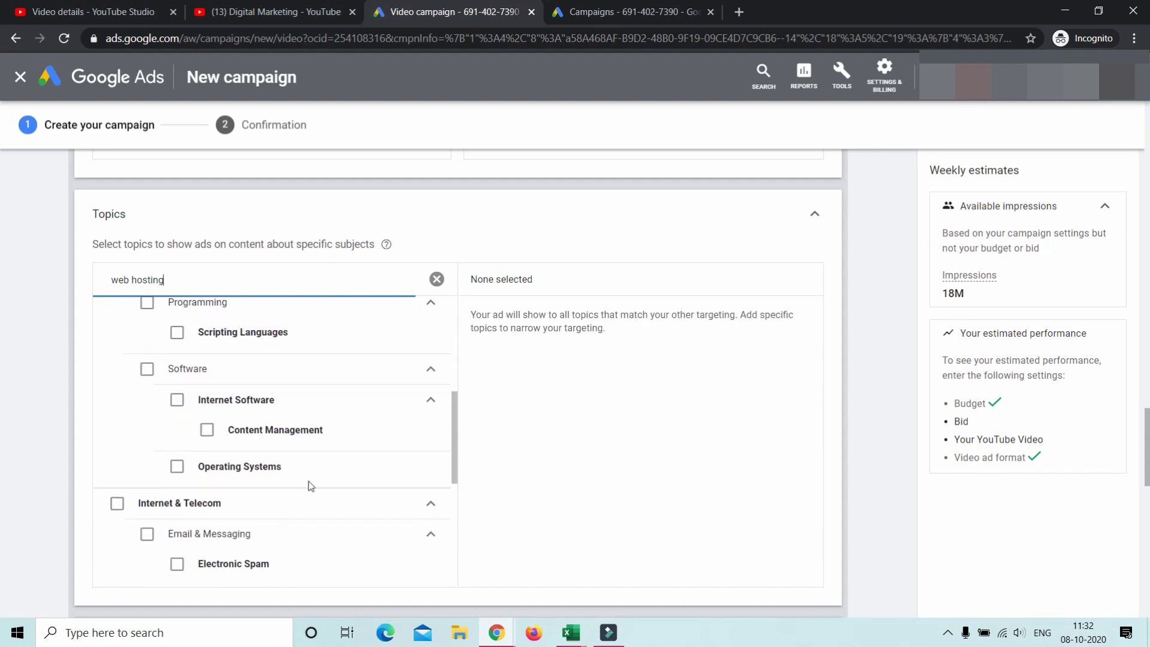
scroll(302, 491, "down", 4)
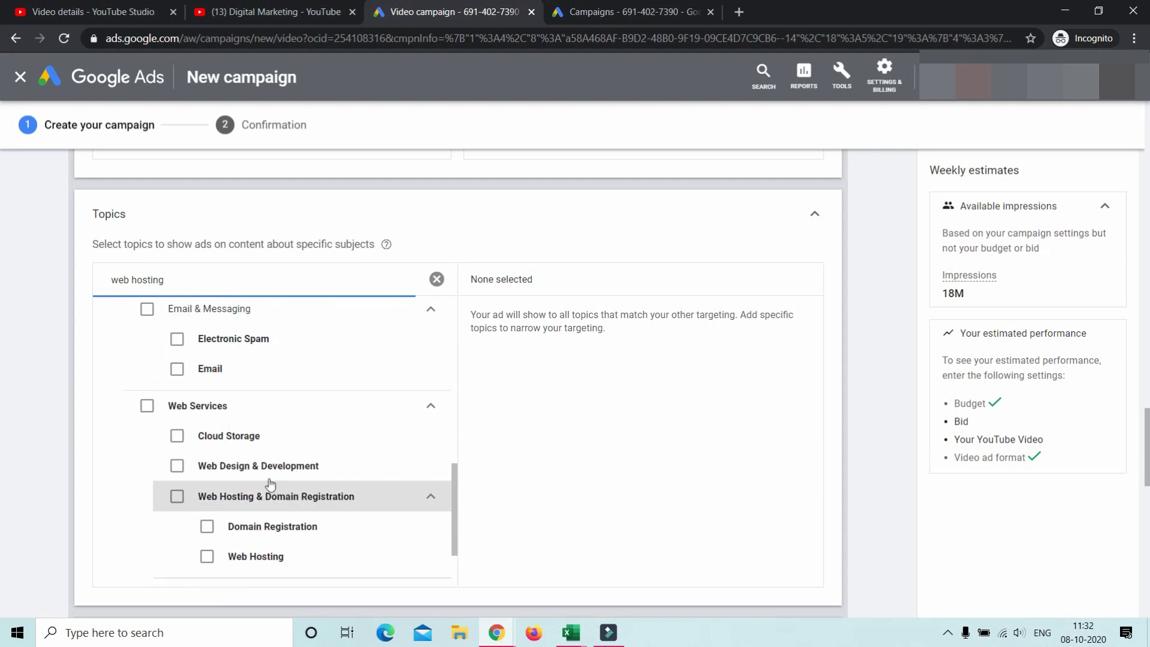
left_click(214, 501)
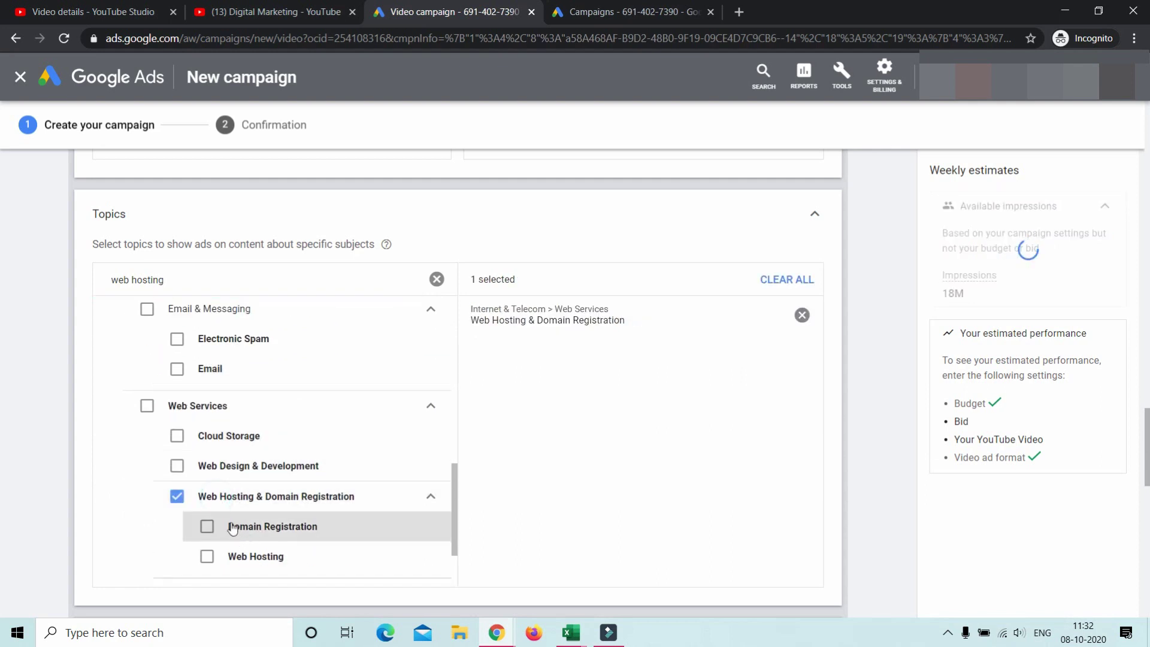
left_click(242, 557)
left_click(213, 466)
left_click(191, 435)
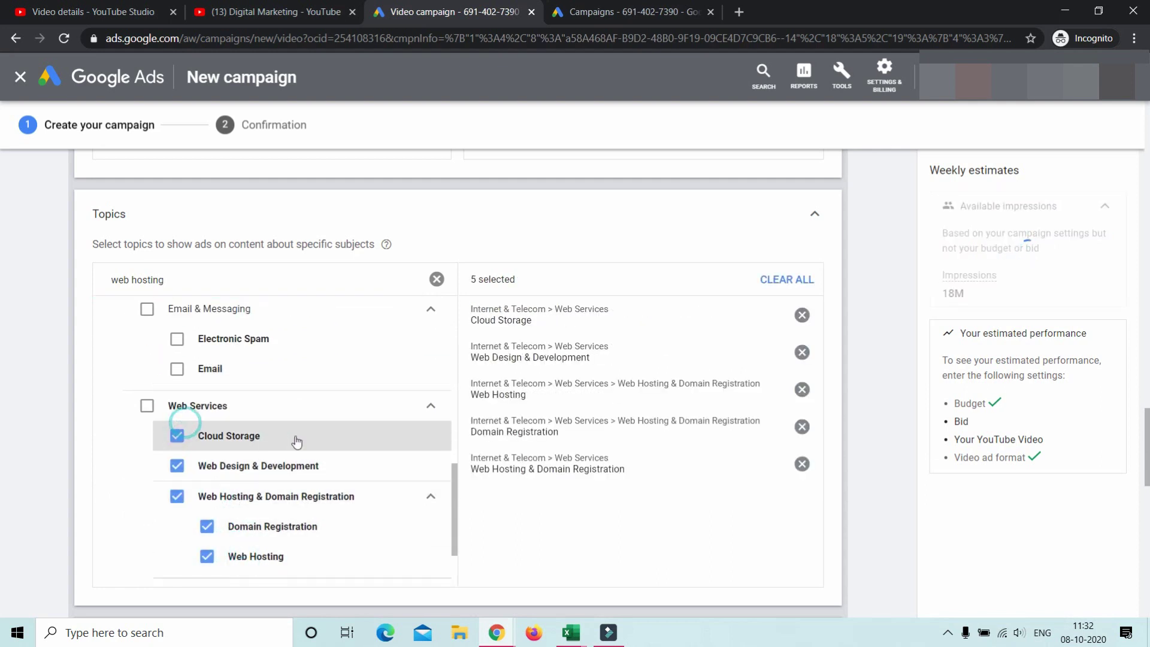
scroll(326, 437, "down", 1)
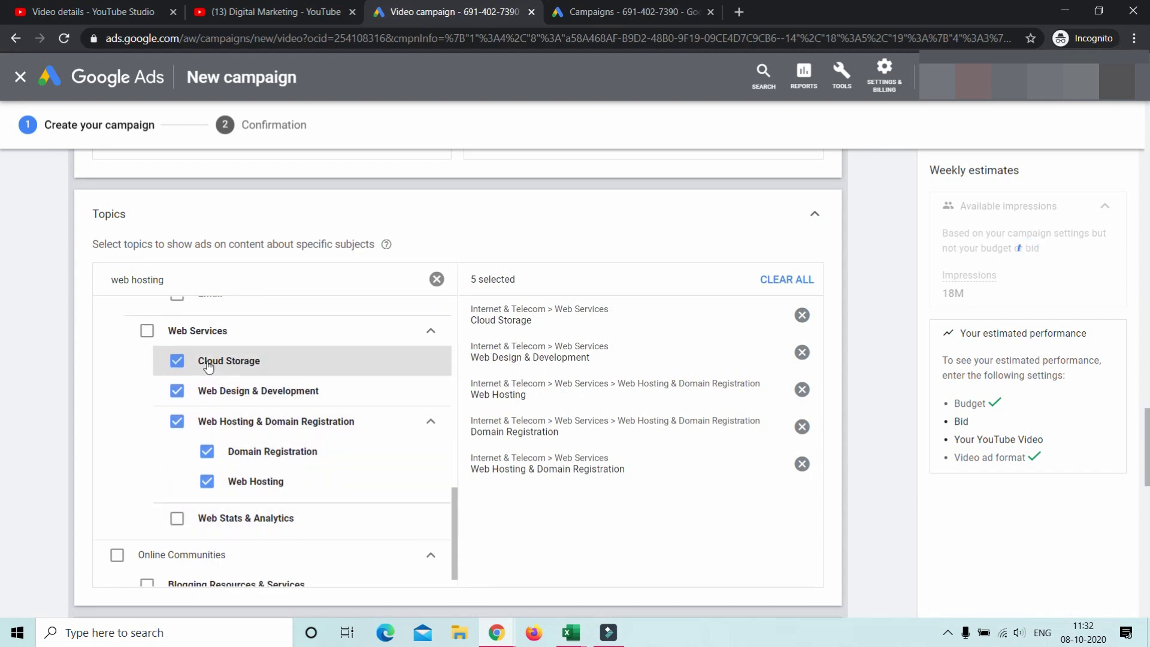
scroll(235, 376, "down", 1)
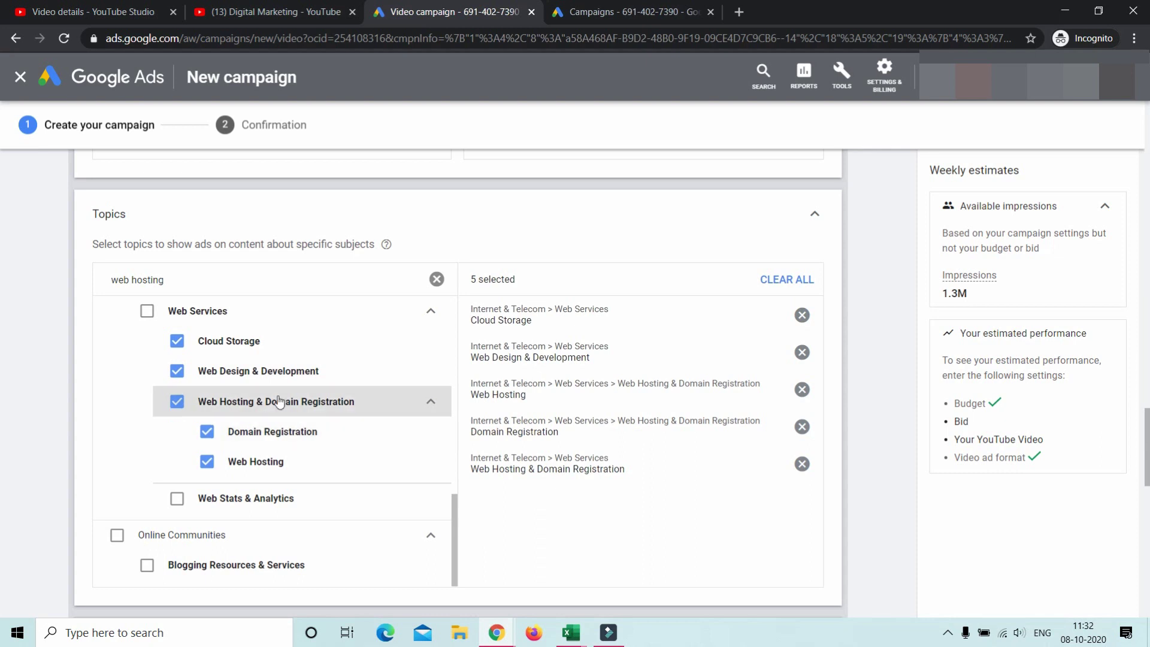
scroll(242, 407, "down", 1)
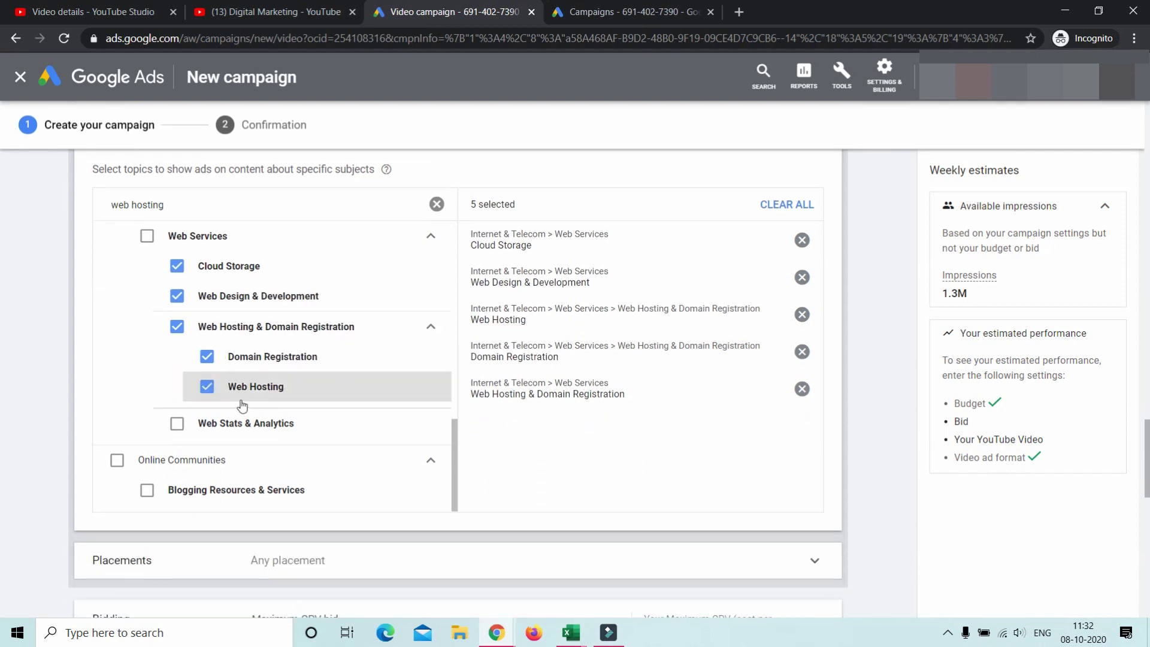
left_click(203, 493)
- Expand the Placements targeting, then switch to YouTube and look through the videos in the Digital Marketing playlist
scroll(335, 458, "down", 2)
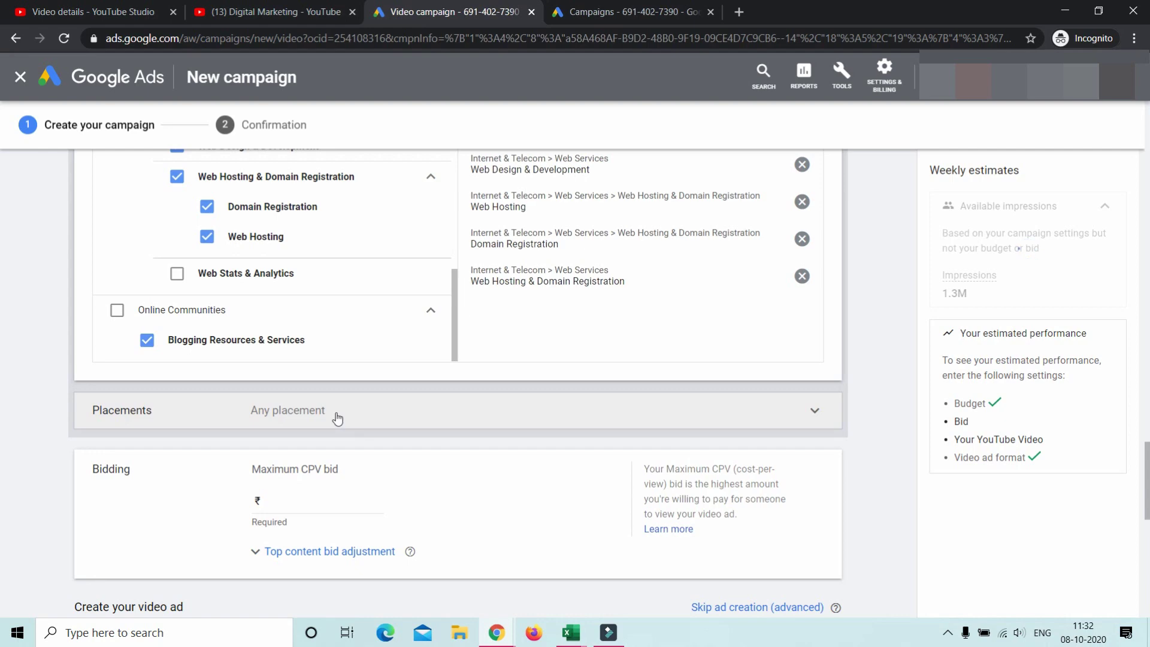
left_click(337, 418)
left_click(276, 11)
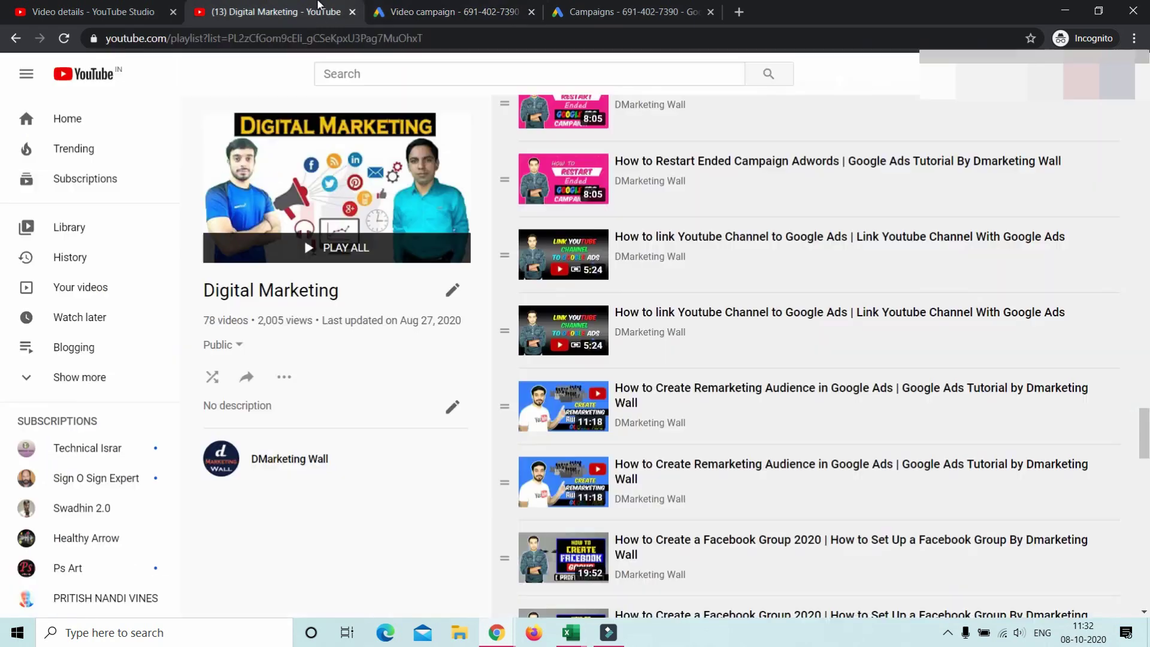
scroll(671, 318, "up", 20)
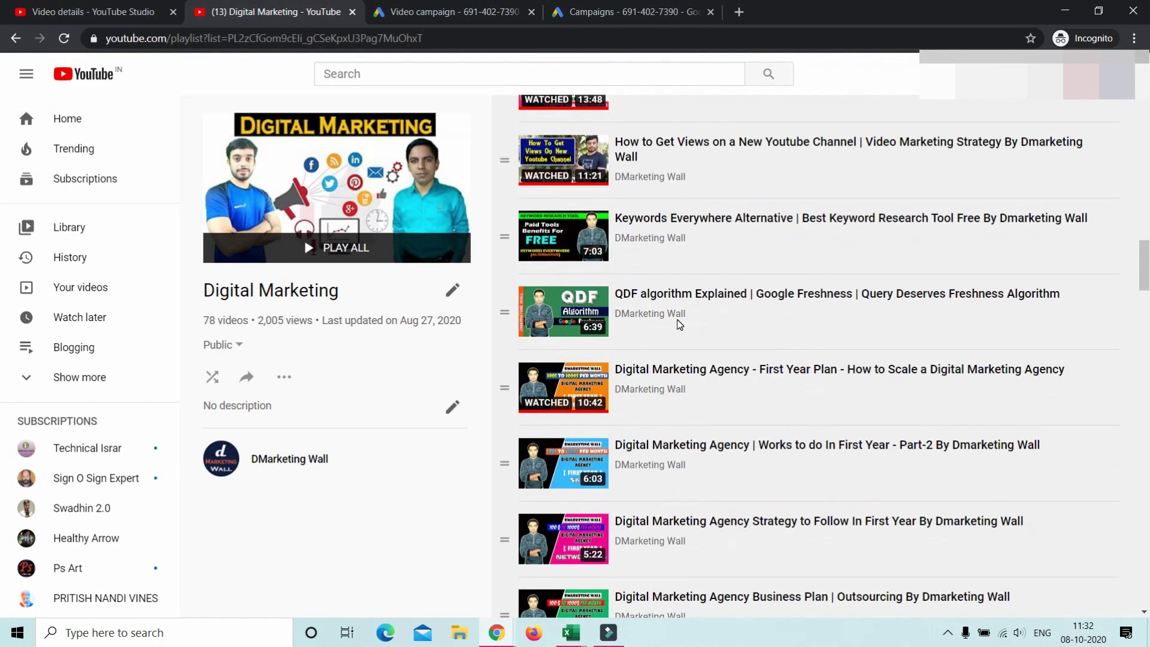
scroll(677, 325, "up", 15)
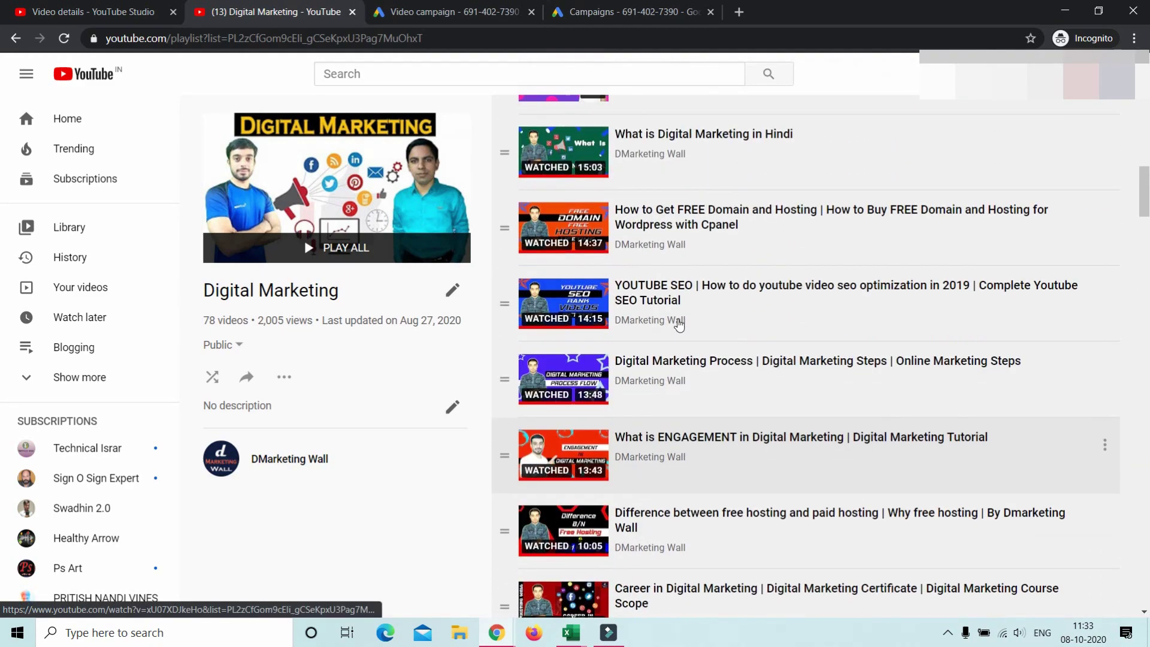
scroll(679, 326, "up", 5)
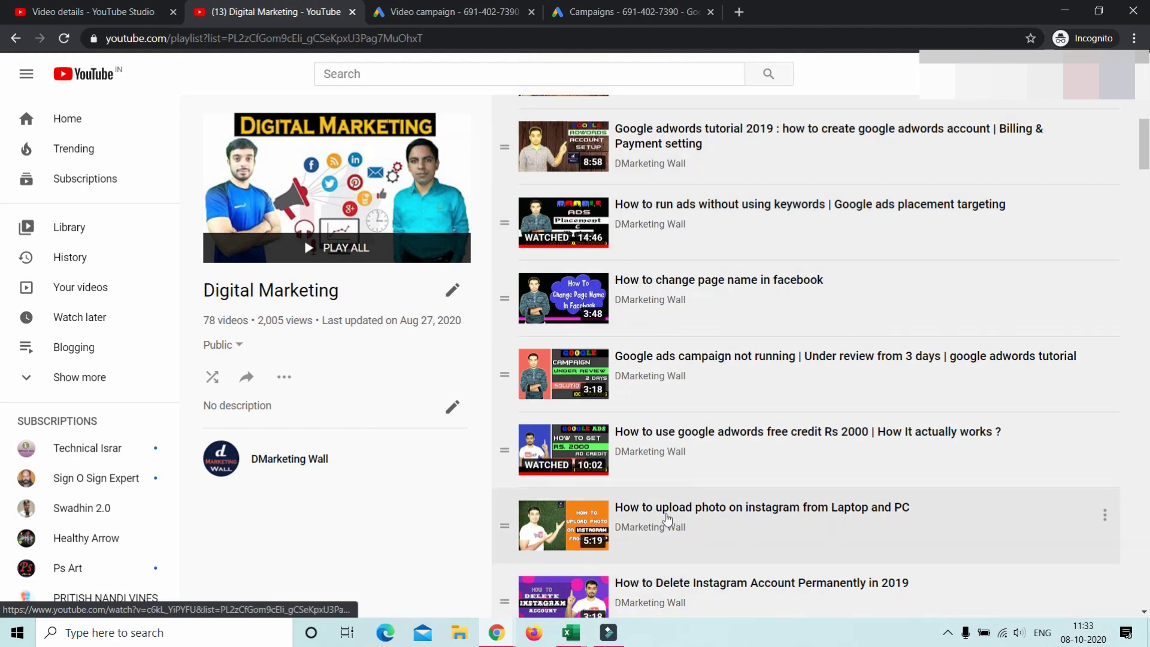
- Return to the Google Ads campaign and set the maximum CPV bid to ₹0.30
left_click(458, 9)
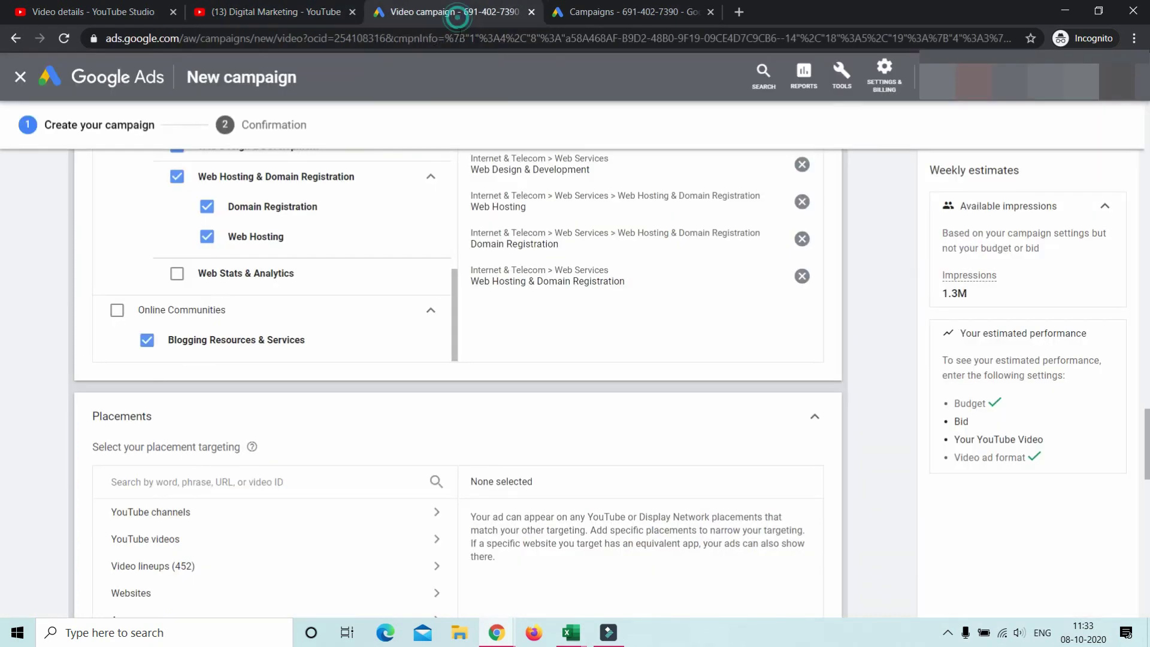
scroll(279, 338, "down", 6)
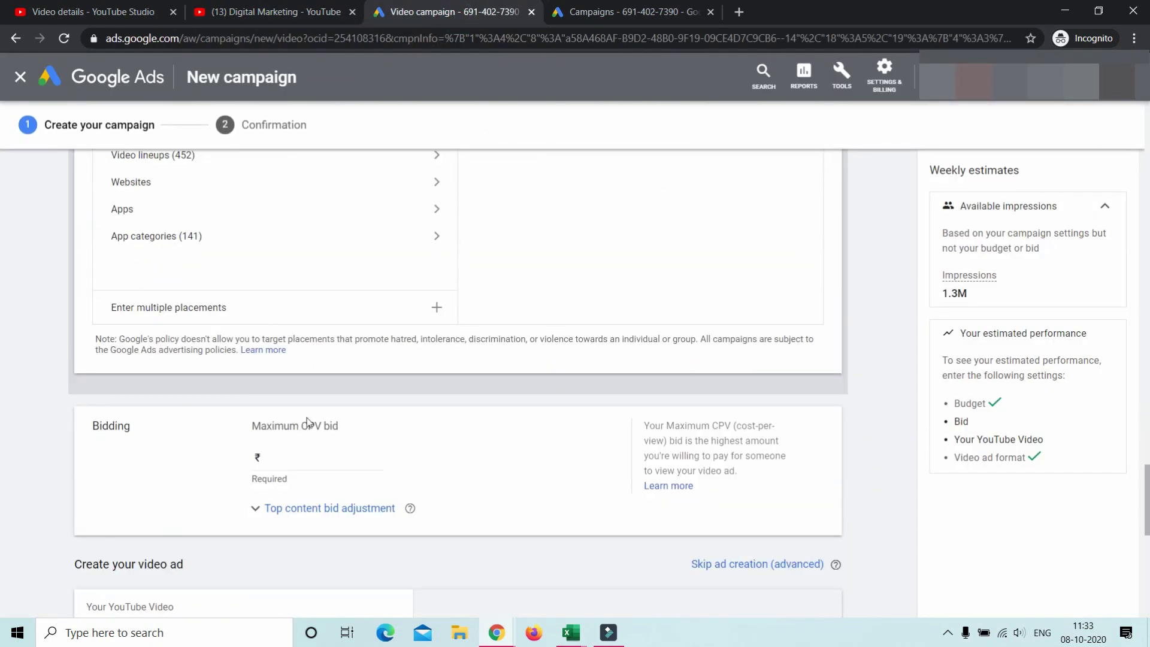
scroll(422, 430, "down", 3)
left_click(322, 282)
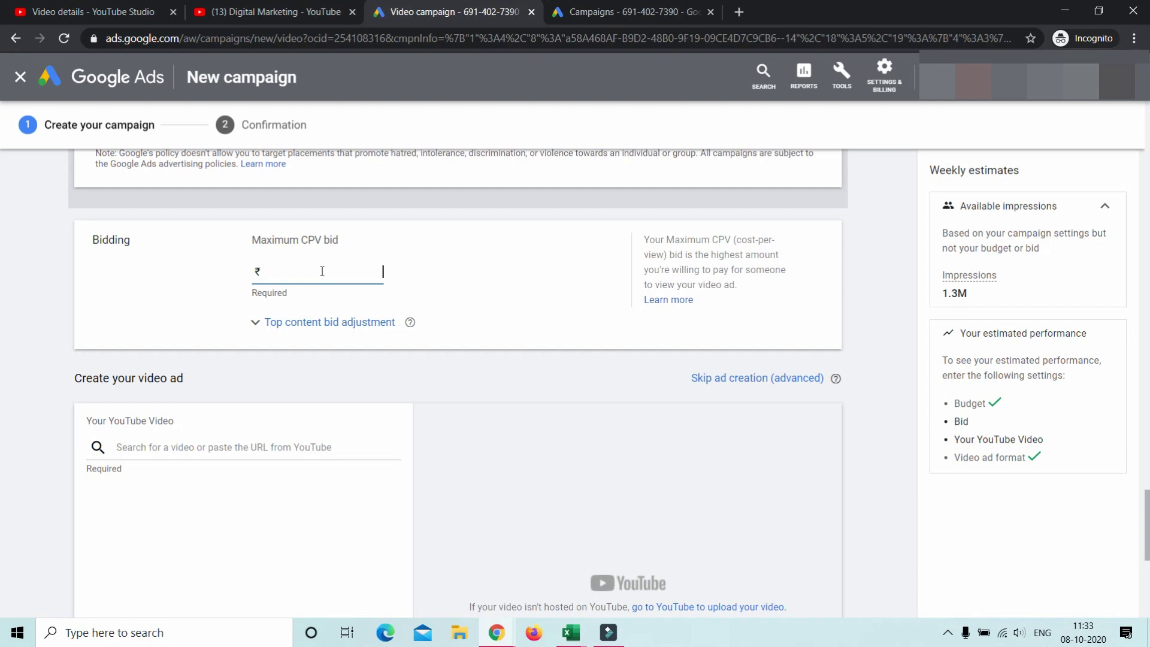
type("0.30")
left_click(521, 266)
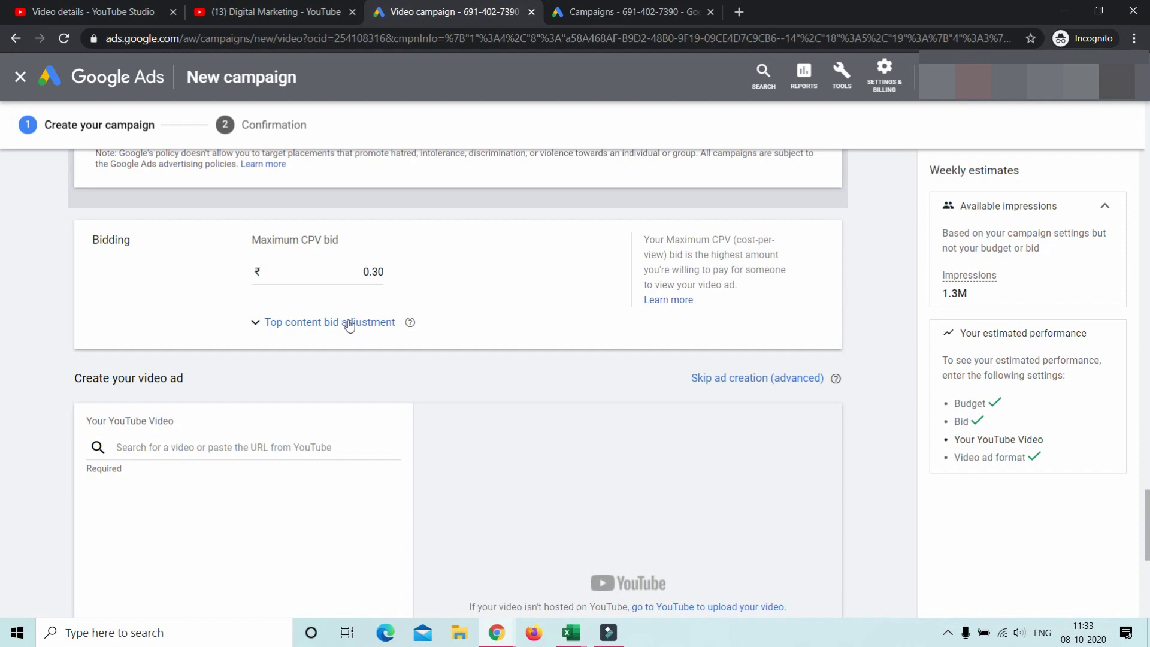
- Set the top content bid adjustment to 10% and collapse its section
left_click(350, 325)
left_click(354, 348)
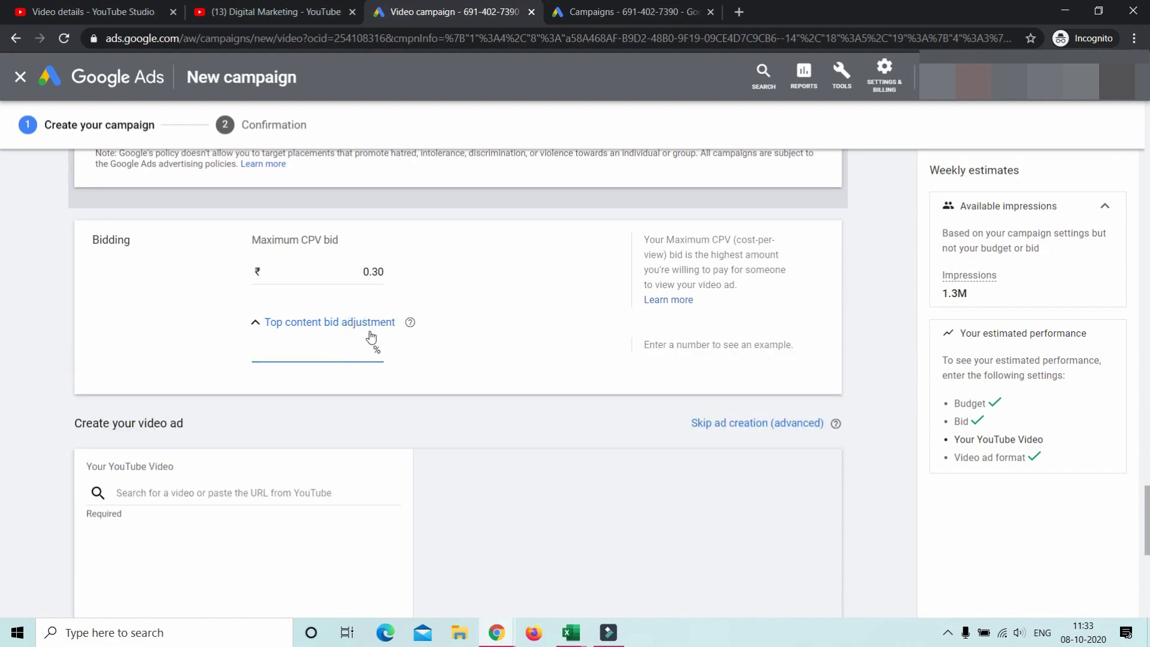
type("10")
left_click(436, 421)
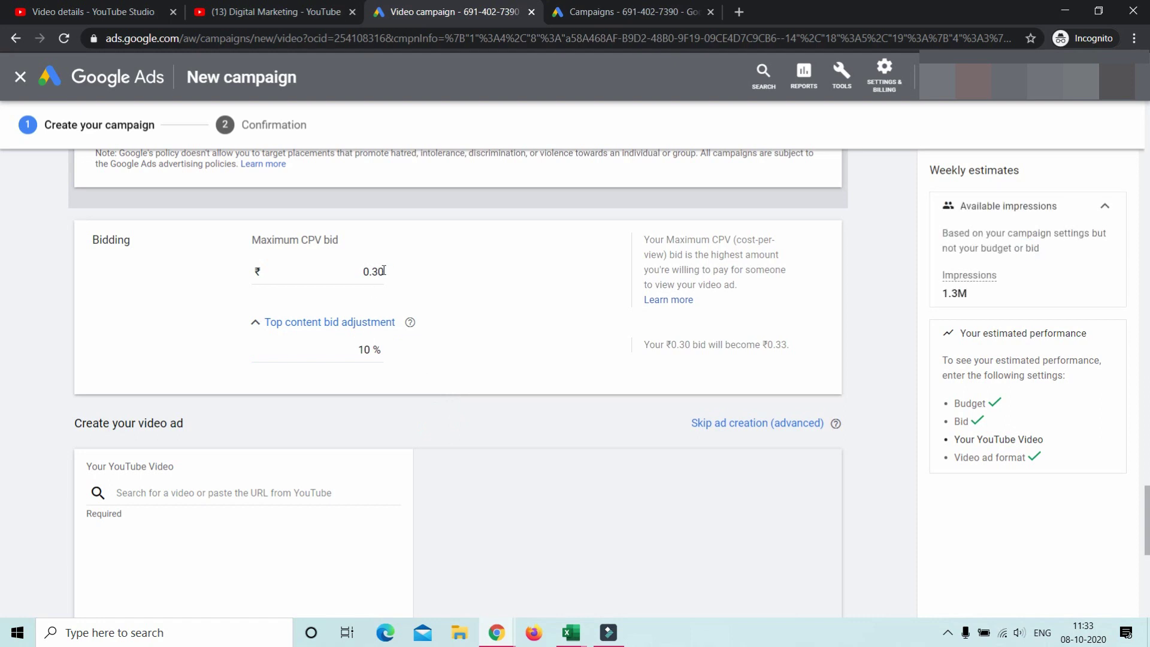
left_click_drag(370, 351, 363, 350)
left_click(431, 386)
left_click_drag(372, 358, 358, 347)
left_click(388, 364)
left_click(255, 321)
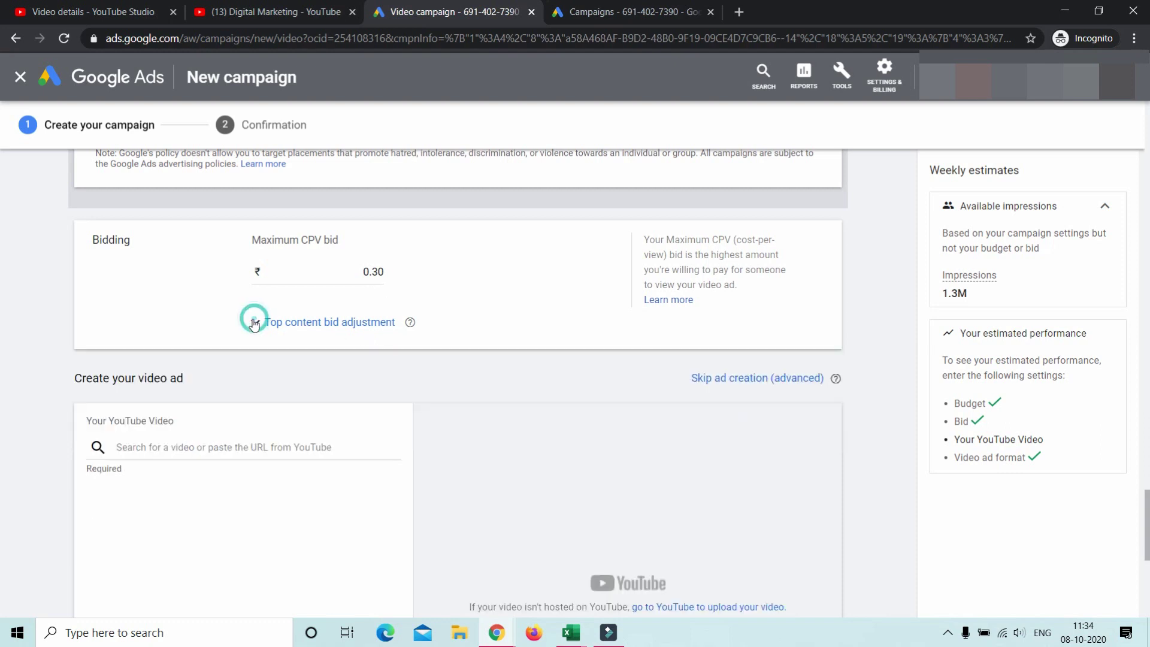
- Copy the Best Web Hosting video's link from YouTube Studio and paste it as the campaign's YouTube video
scroll(290, 343, "down", 2)
left_click(256, 354)
left_click(116, 5)
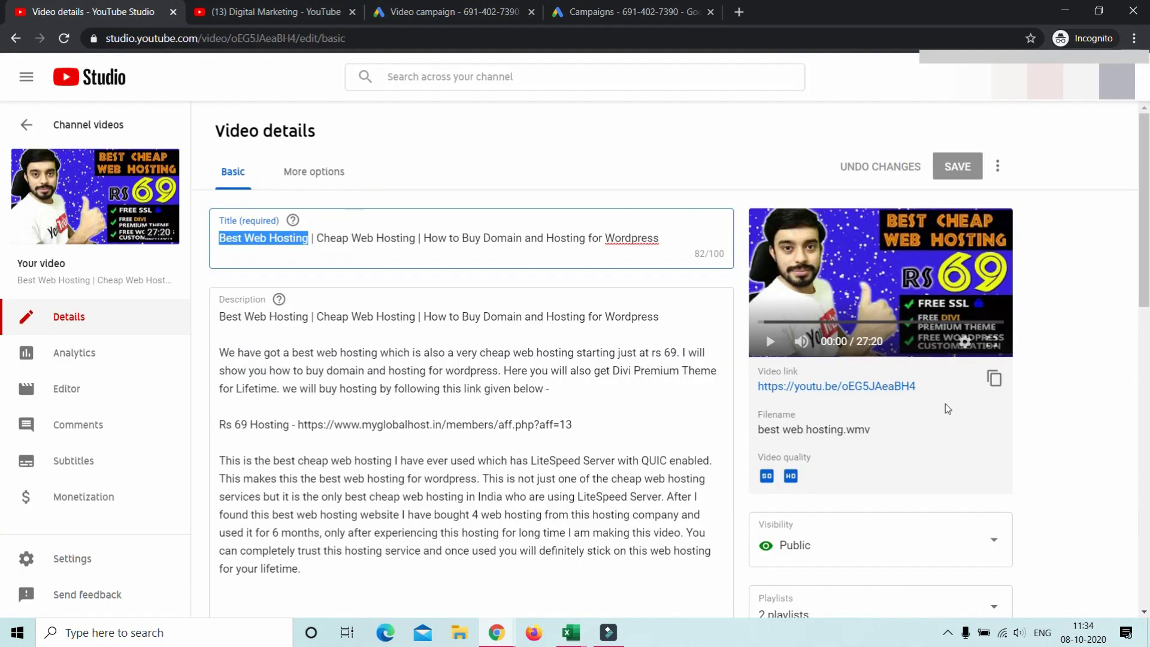
left_click(993, 380)
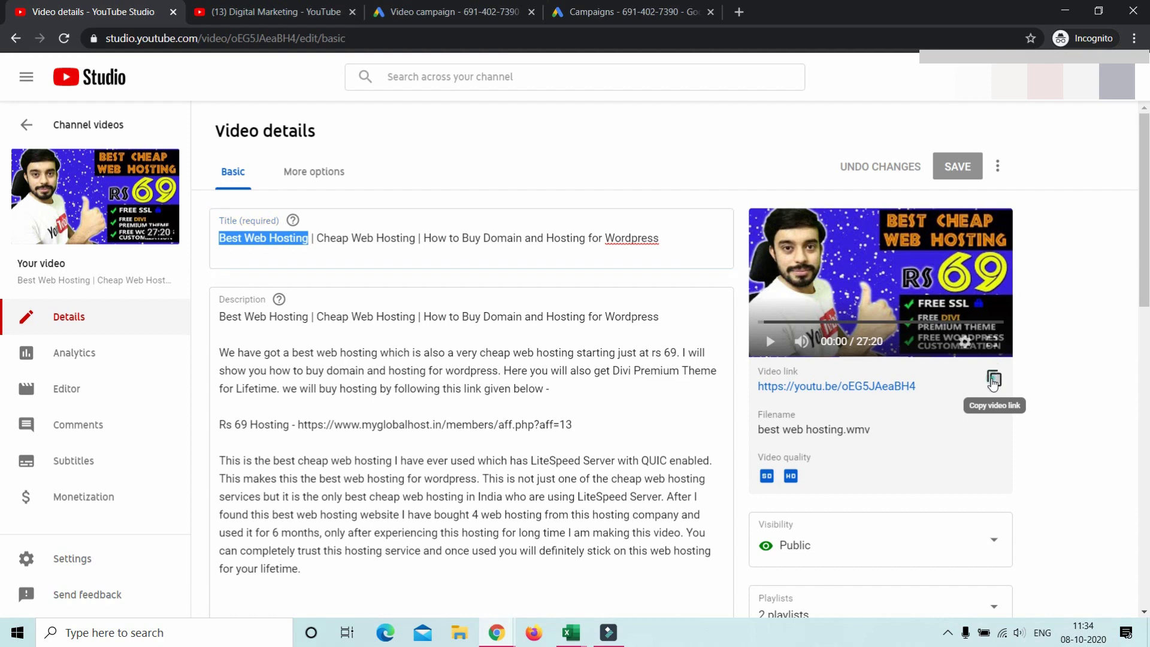
left_click(454, 12)
left_click(137, 365)
right_click(138, 354)
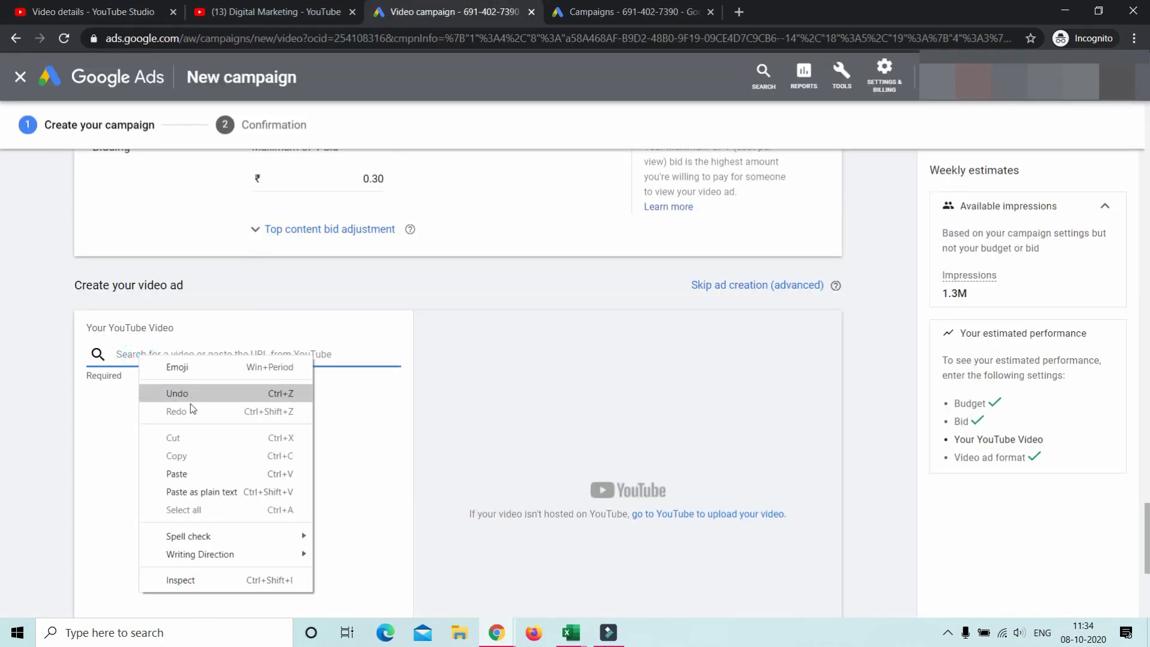
left_click(201, 472)
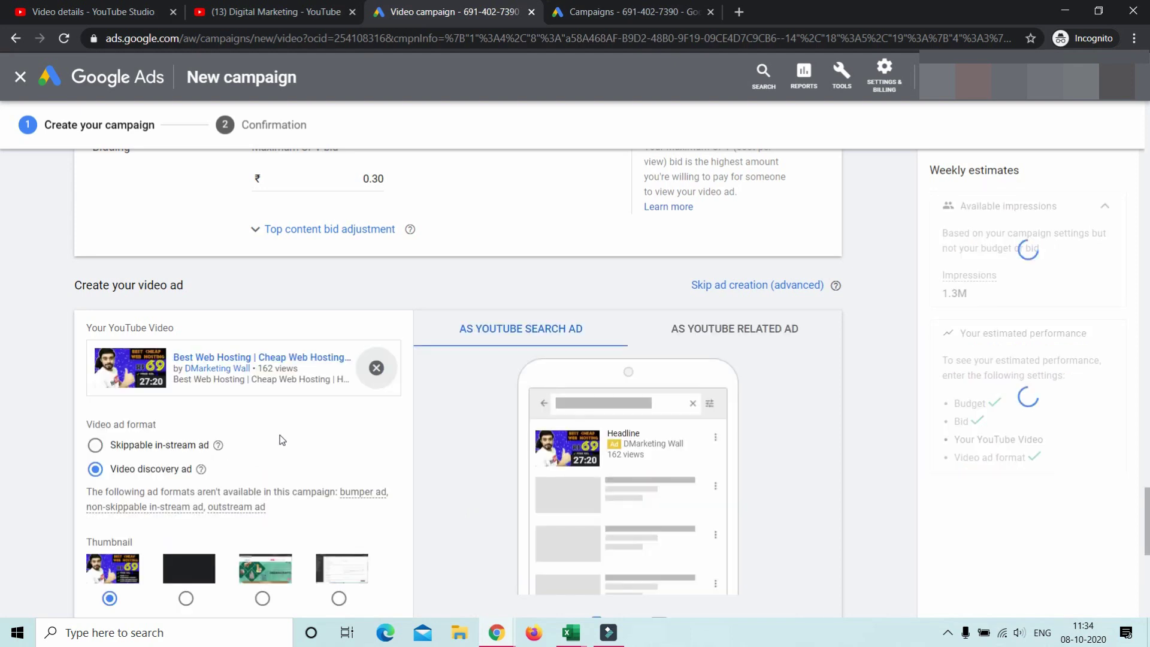
- Compare the skippable in-stream and video discovery formats, and check the campaign's networks, locations and targeting settings
scroll(519, 418, "down", 3)
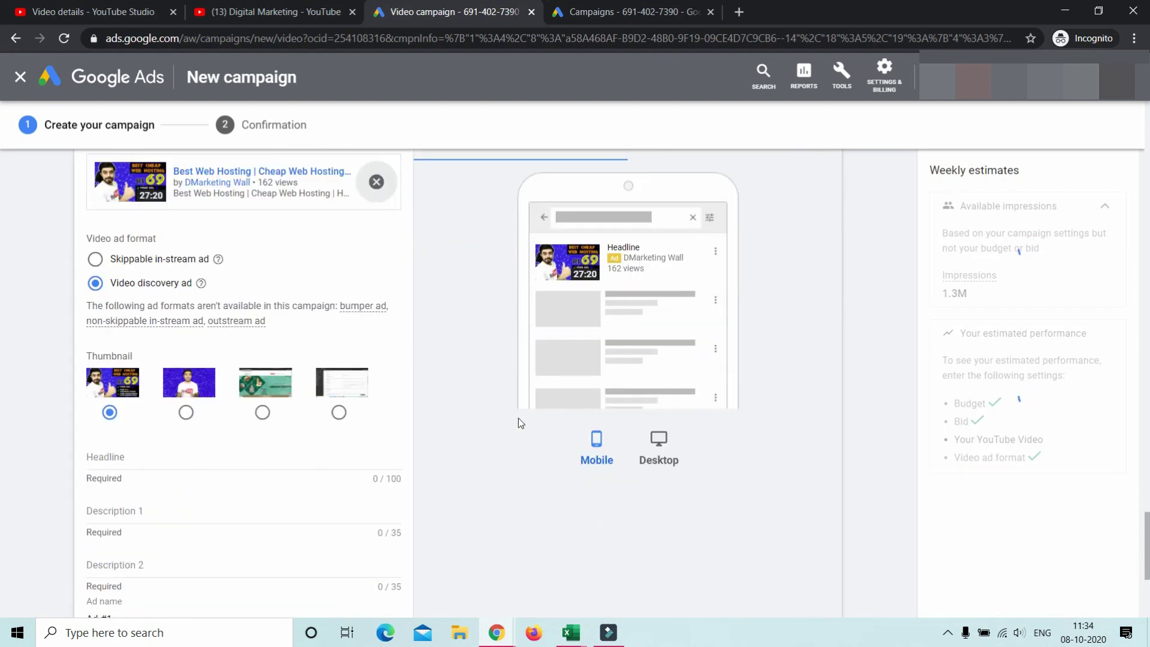
left_click(138, 458)
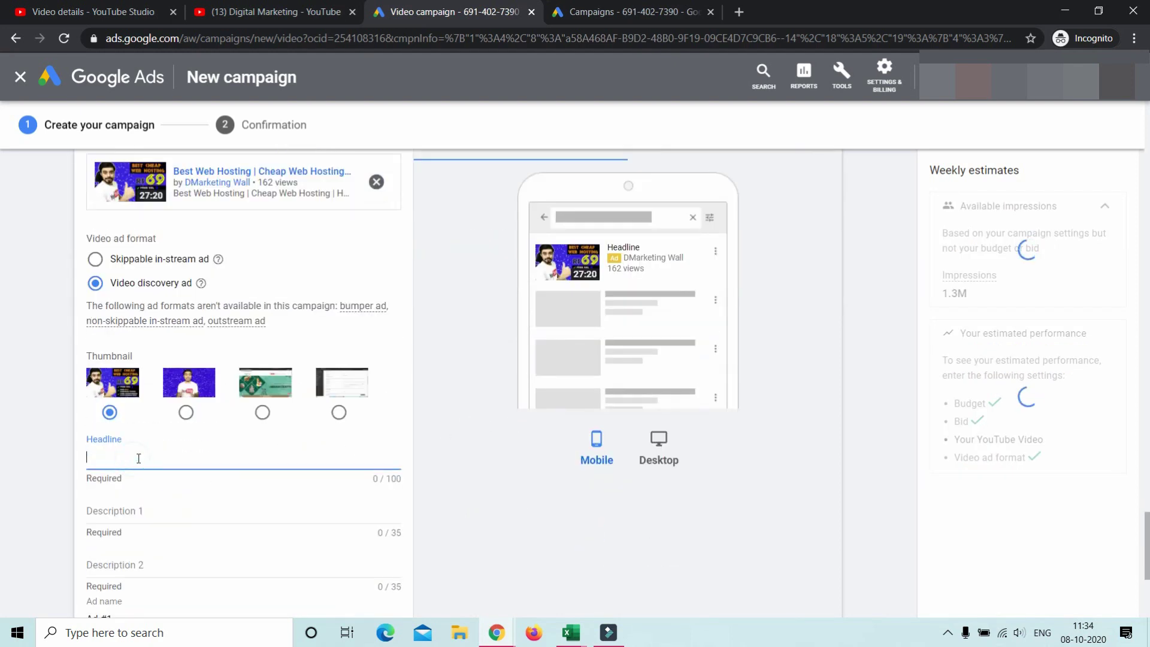
left_click(129, 259)
left_click(137, 284)
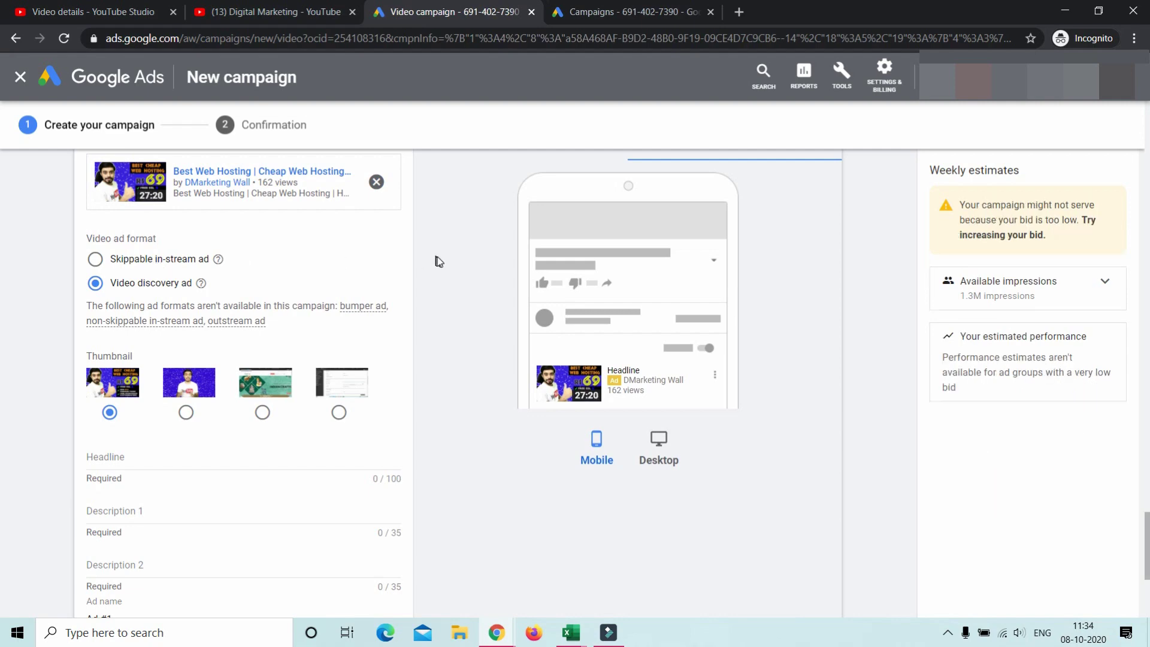
scroll(437, 258, "up", 15)
scroll(578, 279, "up", 15)
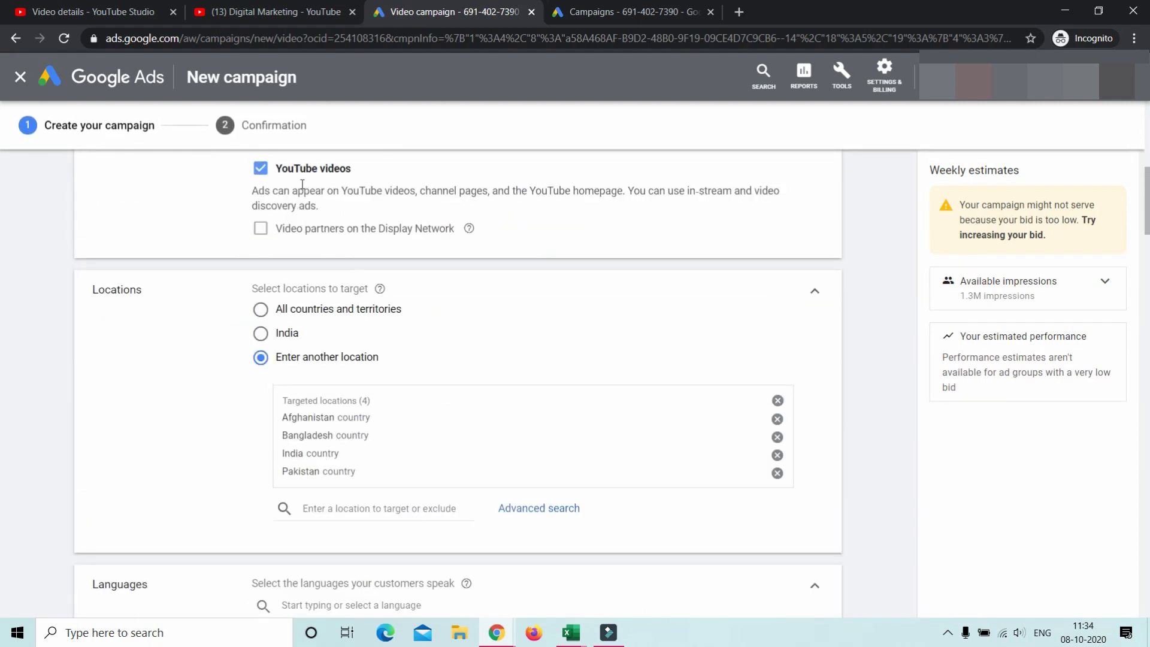
scroll(459, 258, "down", 15)
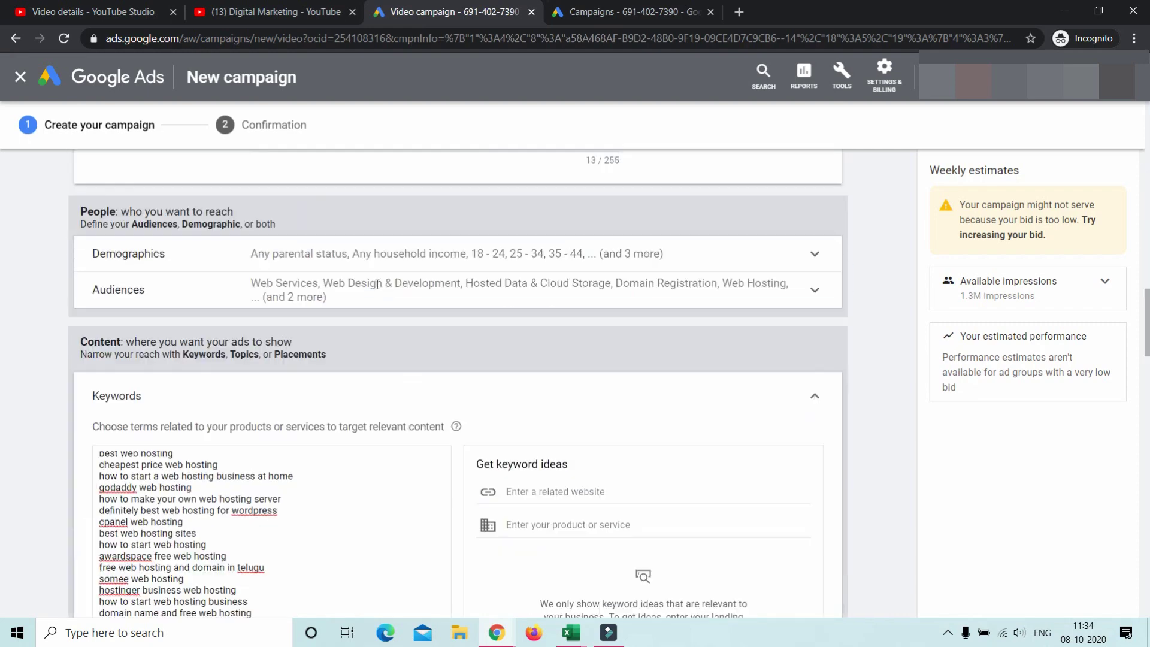
scroll(380, 292, "down", 15)
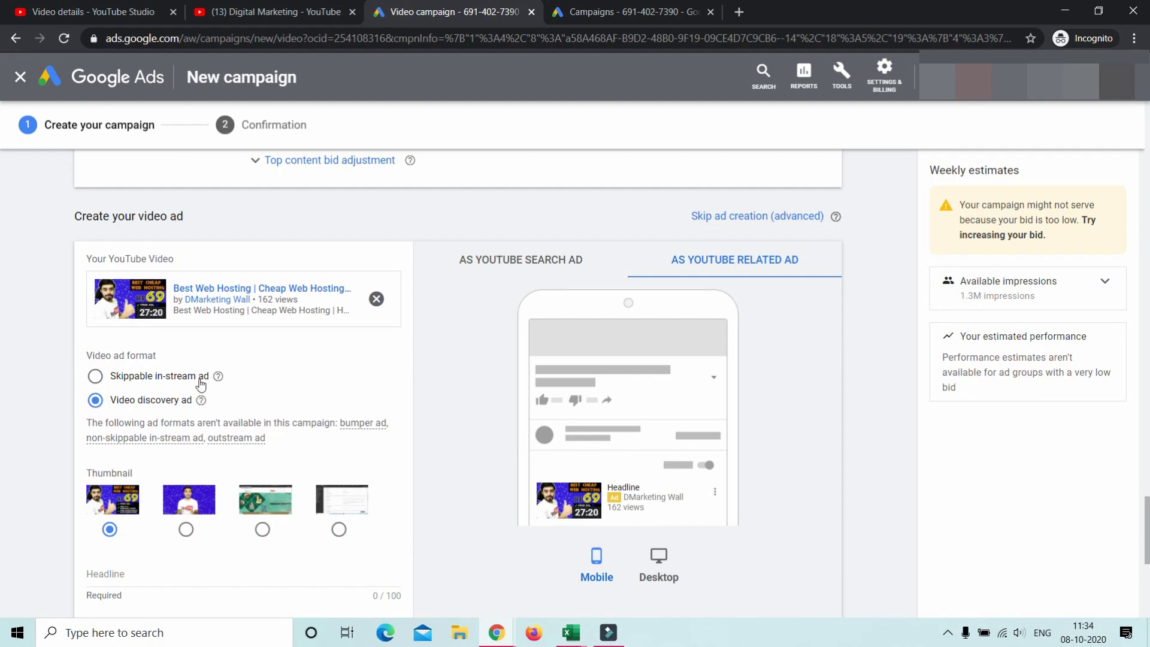
- Examine the skippable in-stream ad fields and return the video ad format to Video discovery ad
left_click(183, 377)
scroll(436, 368, "down", 3)
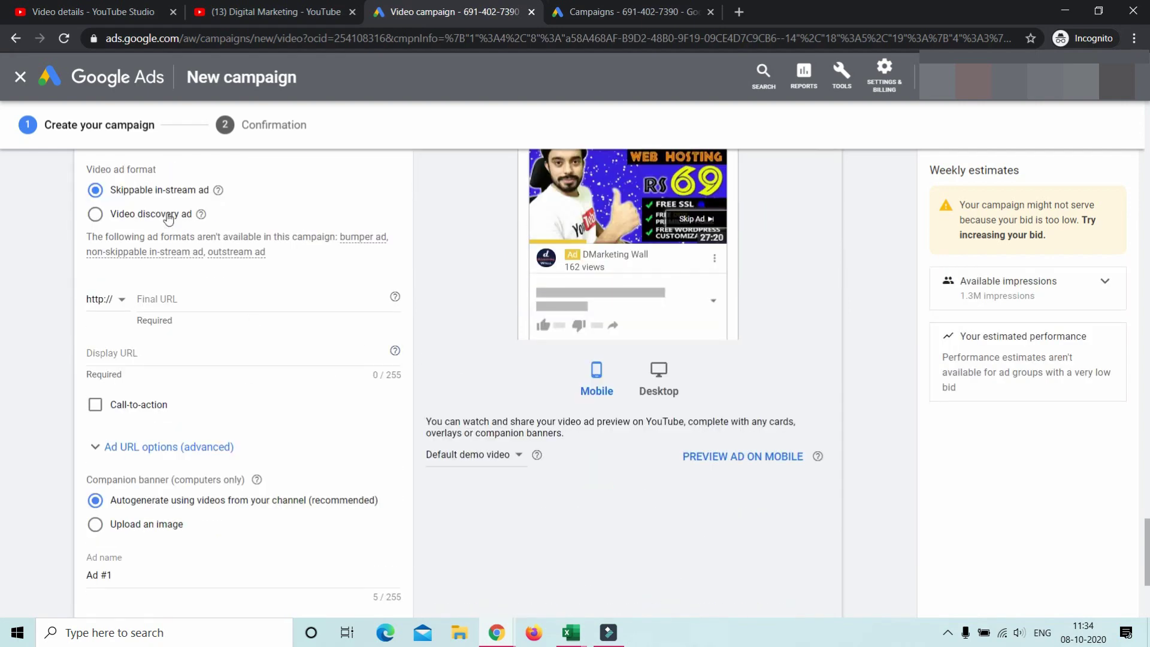
left_click(127, 216)
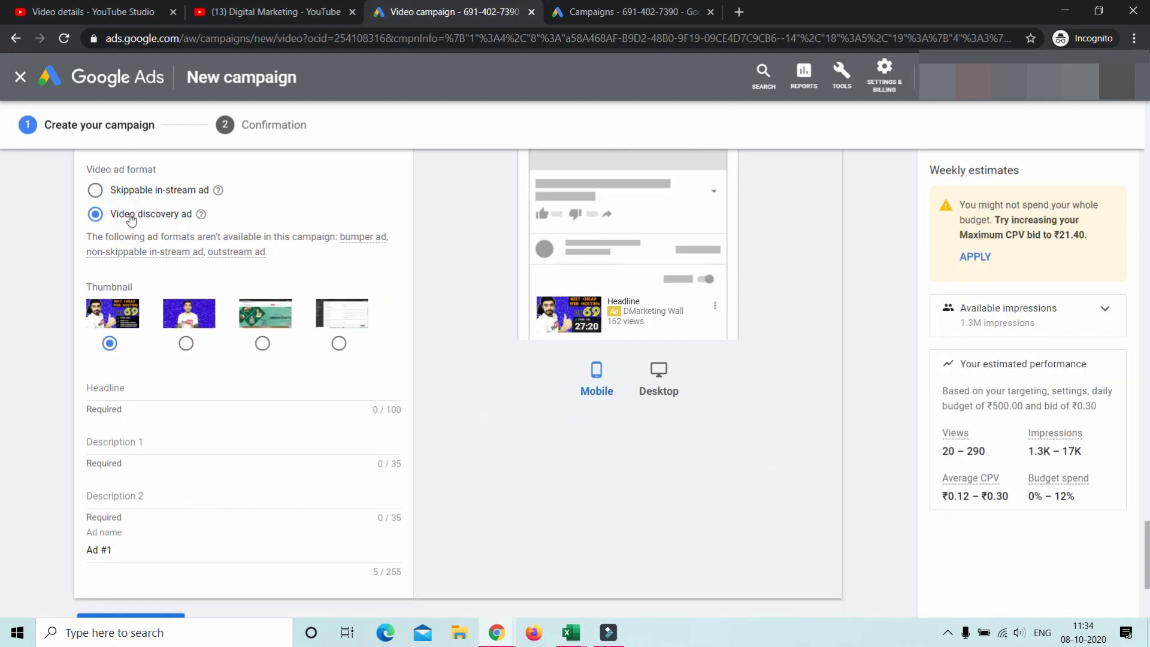
left_click(162, 193)
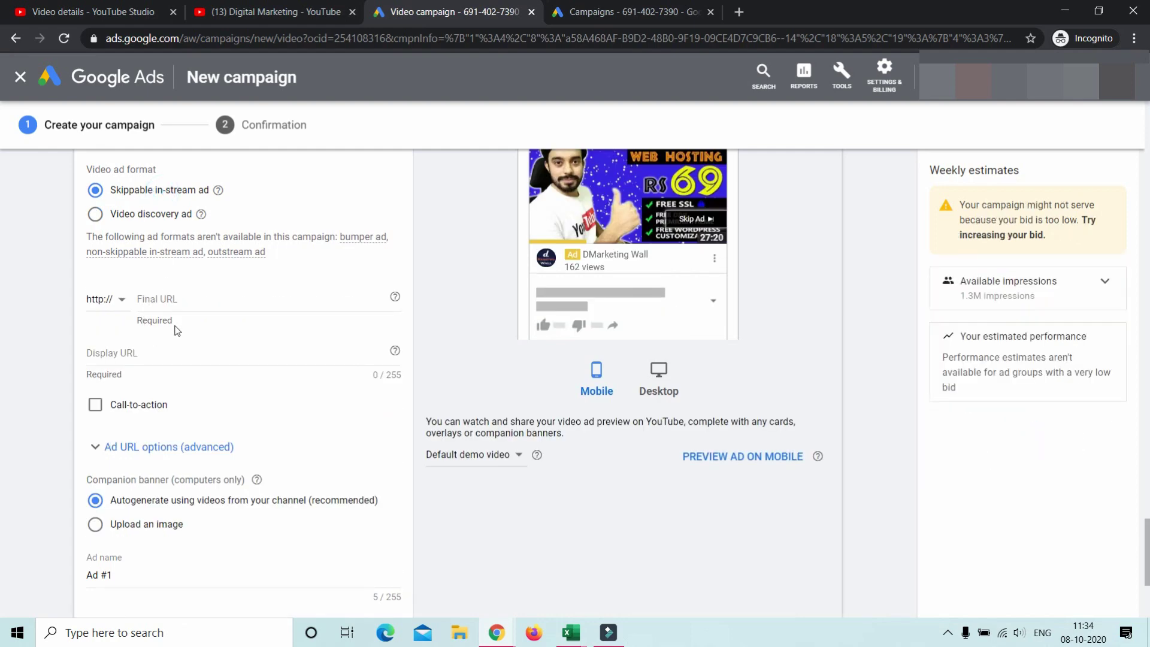
scroll(180, 269, "up", 2)
left_click(117, 308)
- Enter the headline "Best Cheap Web Hosting Service" and enter "CHeqap web hosting" as Description 1
left_click(144, 477)
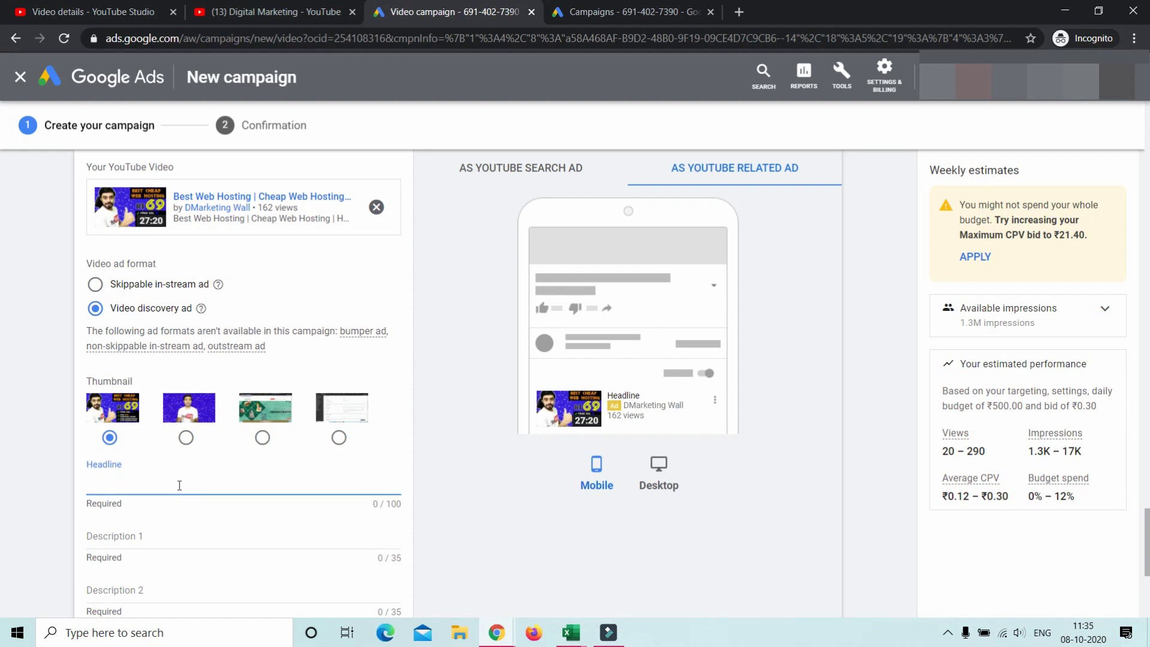
type("Best Cheap Web Hosting Service")
left_click(206, 546)
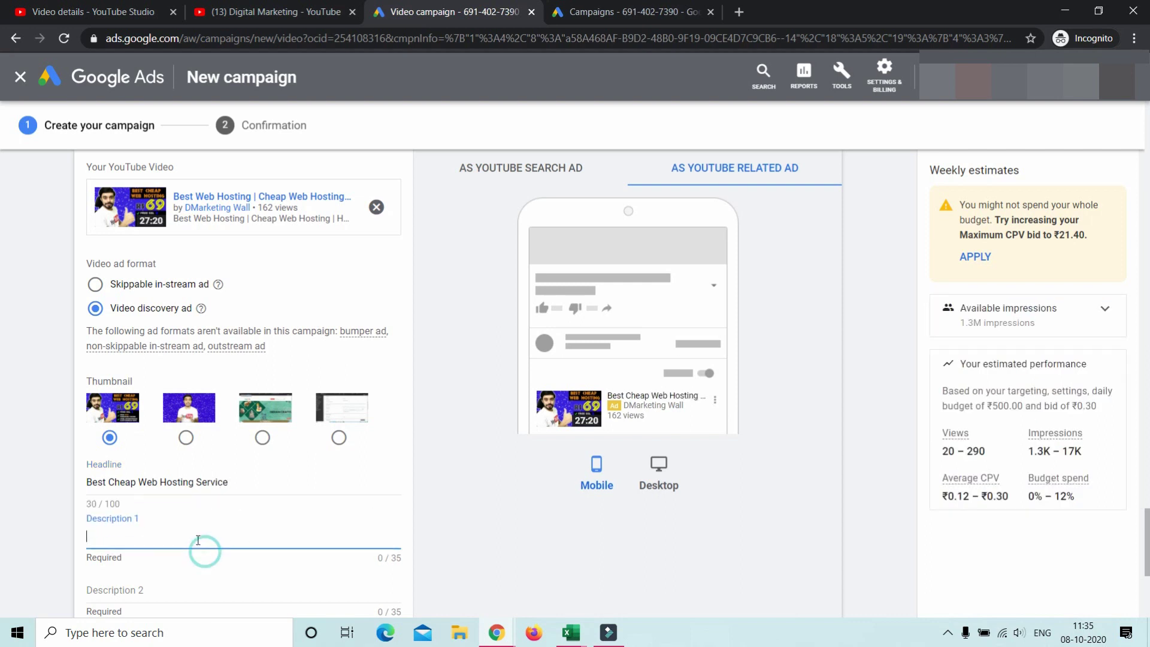
type("CHeqap web hosting")
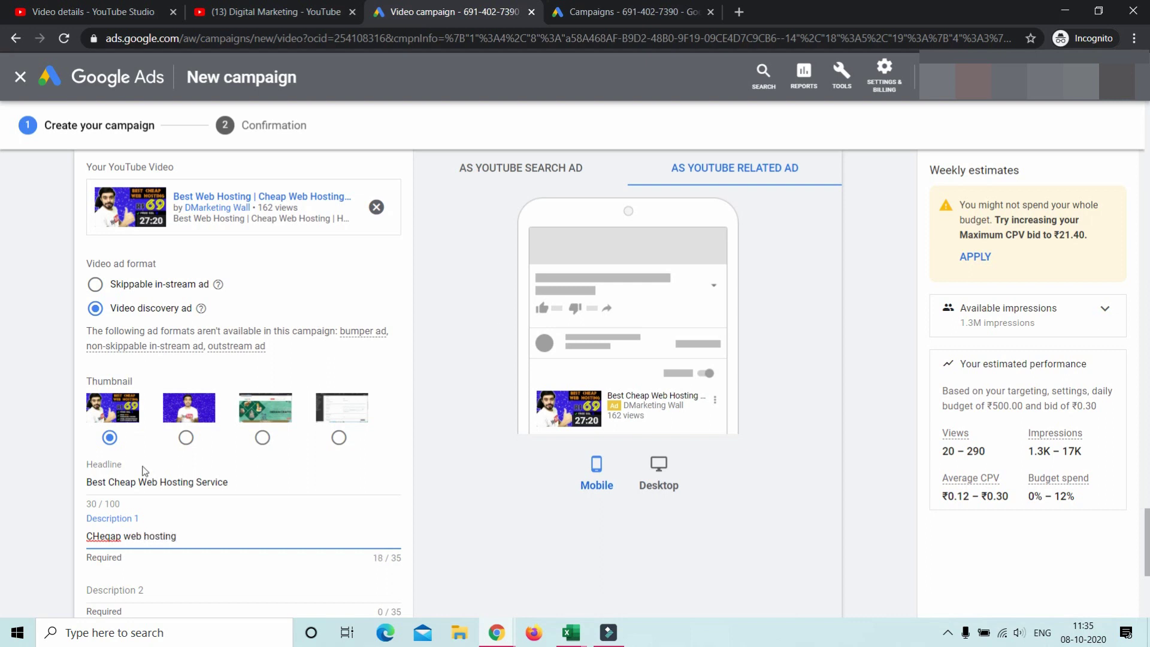
- Change the headline's capitalization so it reads "Best cheap web hosting service"
left_click(110, 479)
key("BackSpace")
type("c")
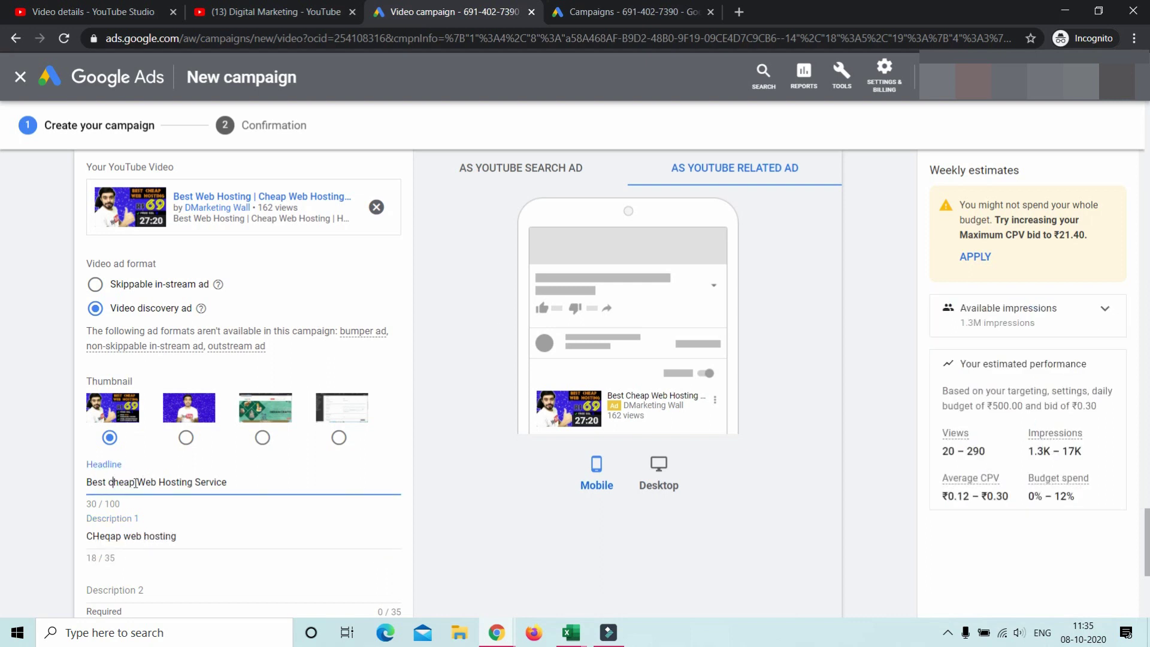
left_click_drag(137, 481, 195, 477)
type("web hos")
scroll(248, 511, "down", 1)
left_click(145, 481)
- Correct the misspelled first word of Description 1 so it reads "Cheap web hosting"
left_click(110, 442)
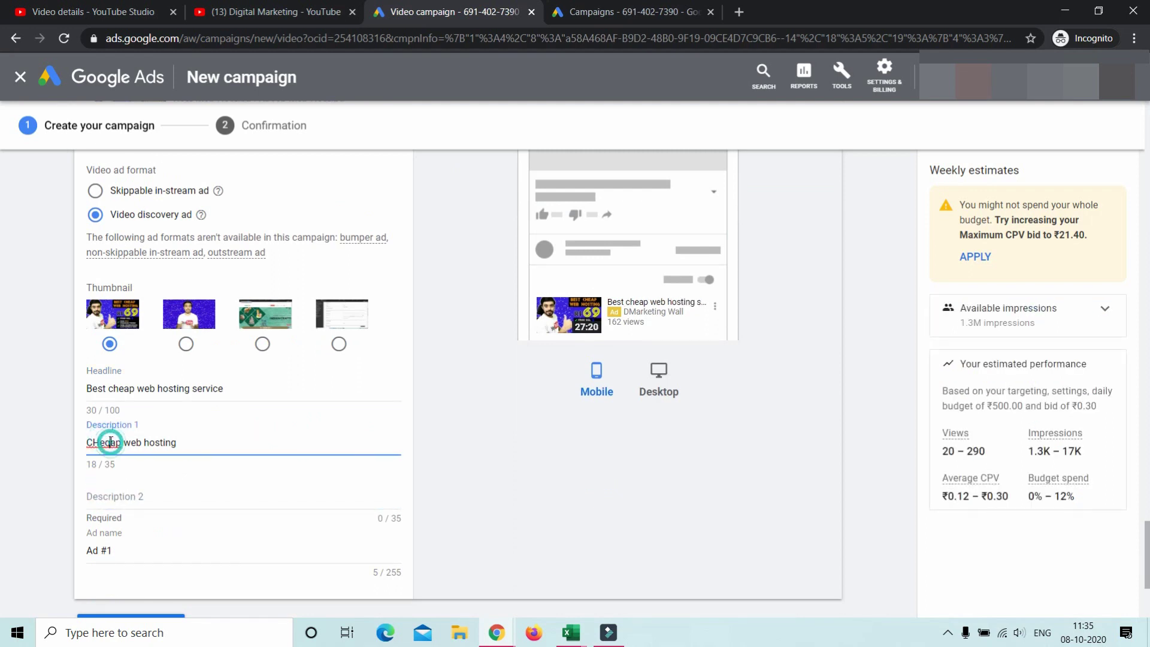
key("BackSpace")
left_click(99, 441)
key("BackSpace")
type("h")
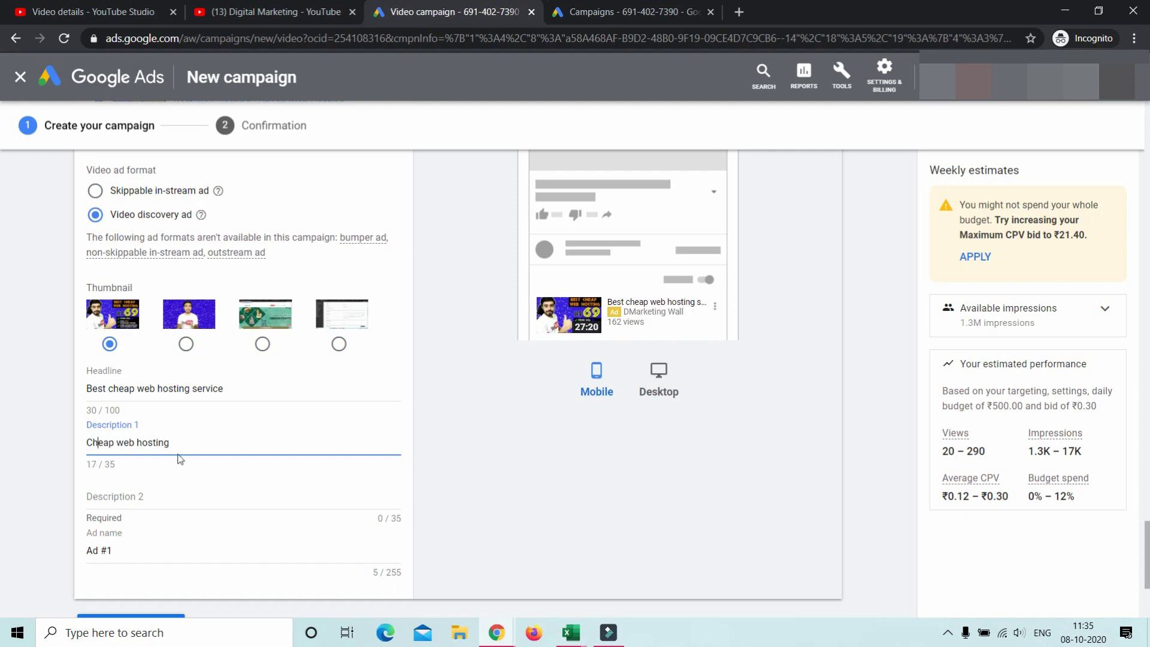
- Enter "Subscribe for more" as Description 2 of the video ad
left_click(159, 497)
type("S")
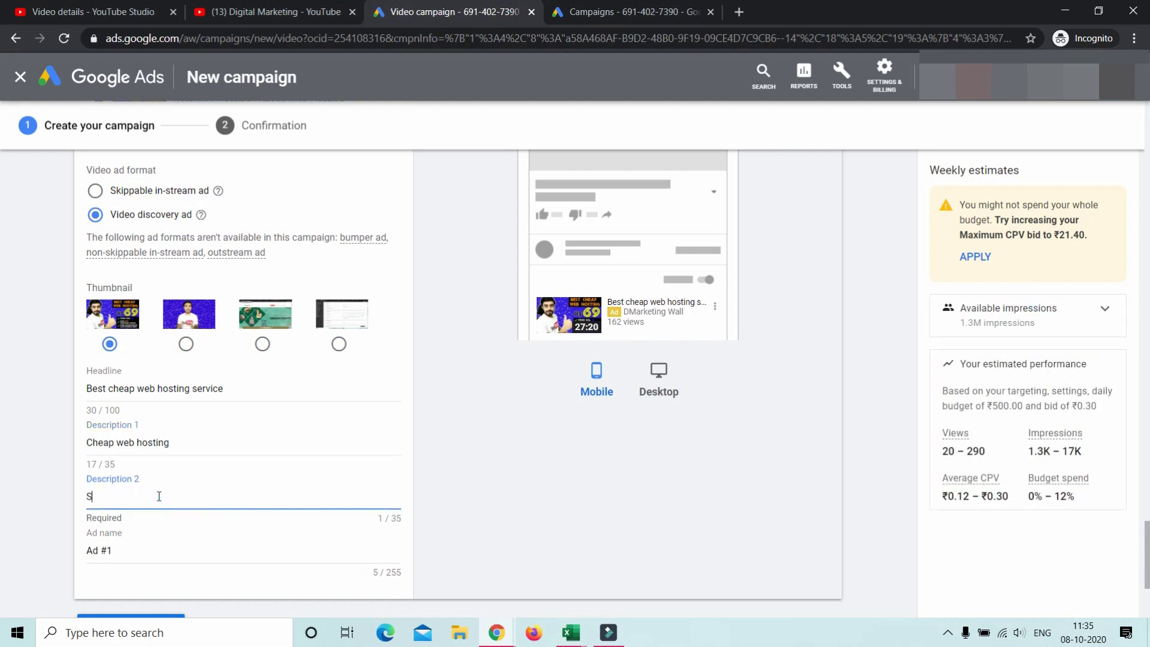
type("ubsribe for more")
left_click(106, 497)
type("c")
- Replace the default ad name with "Hosting 2"
left_click(136, 560)
triple_click(125, 552)
type("Hosting 2")
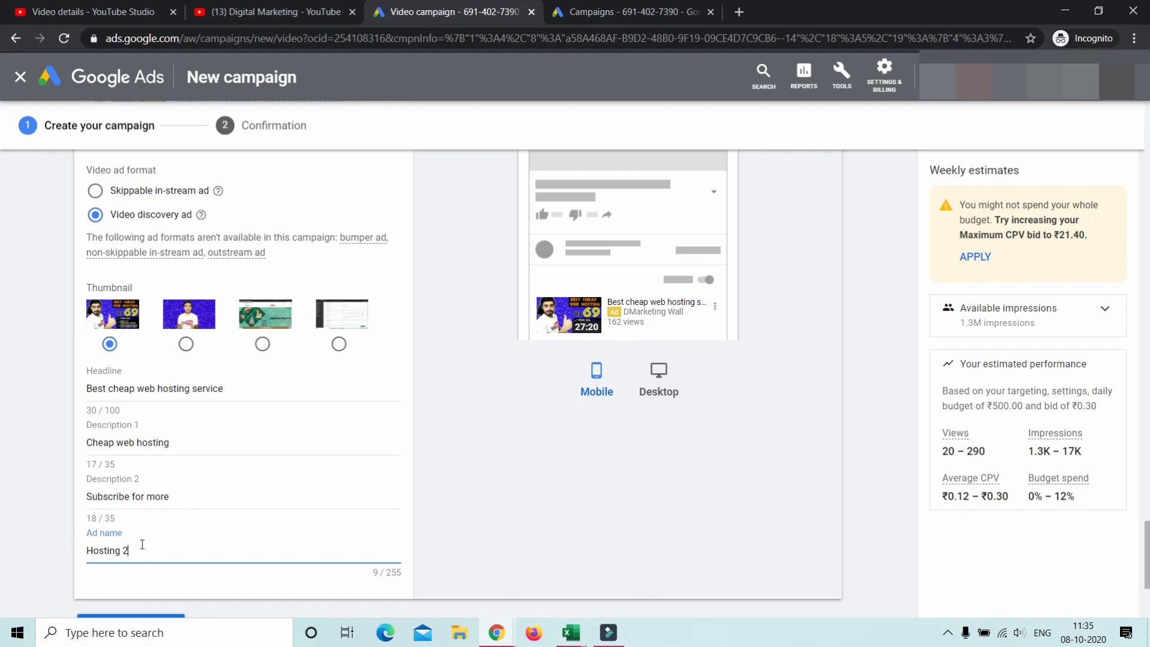
left_click_drag(136, 550, 76, 558)
- Raise the campaign's maximum CPV bid to ₹1.30
scroll(519, 420, "up", 5)
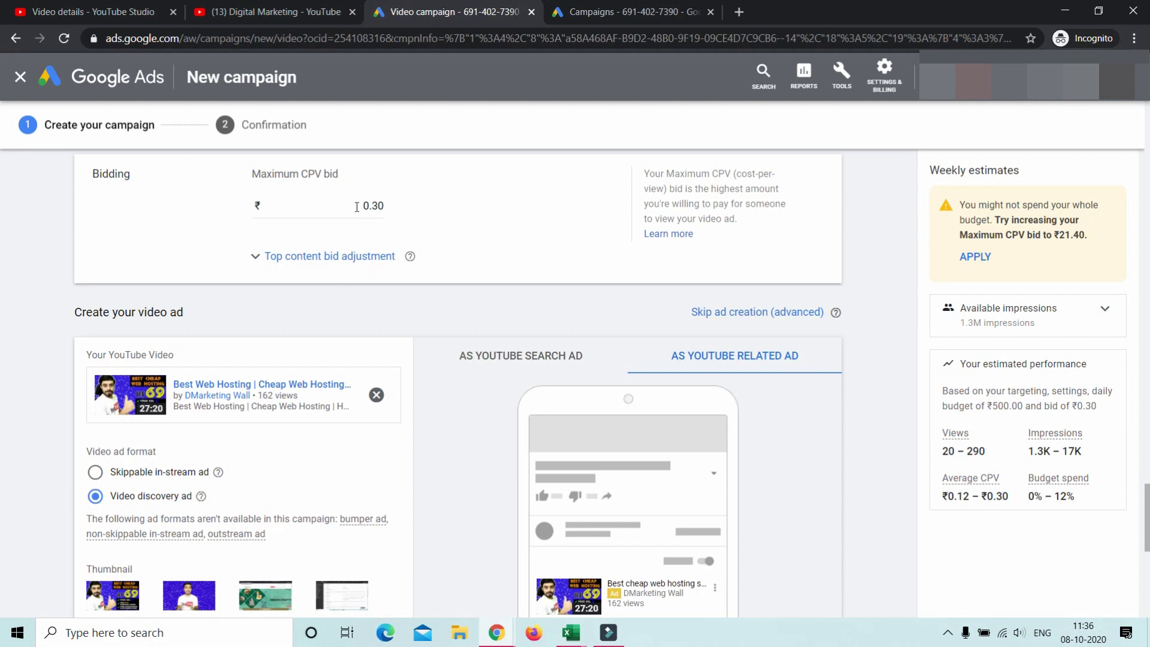
left_click(374, 204)
left_click_drag(368, 205, 365, 203)
type("1")
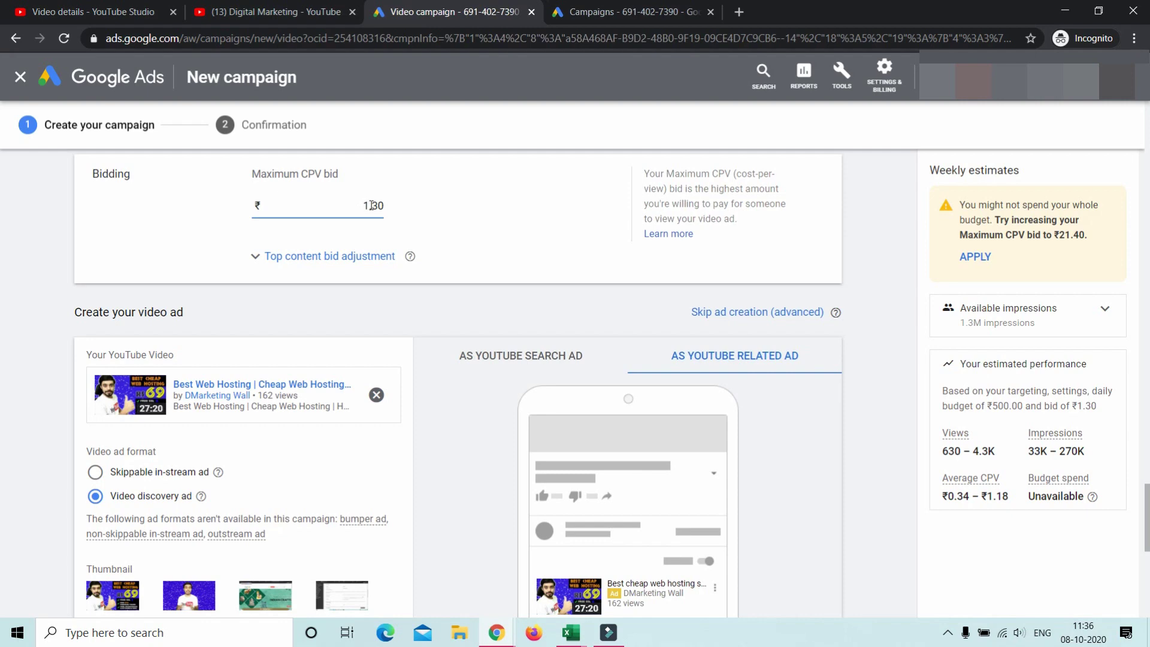
- Lower the campaign's maximum CPV bid to ₹0.30
key("BackSpace")
type("0")
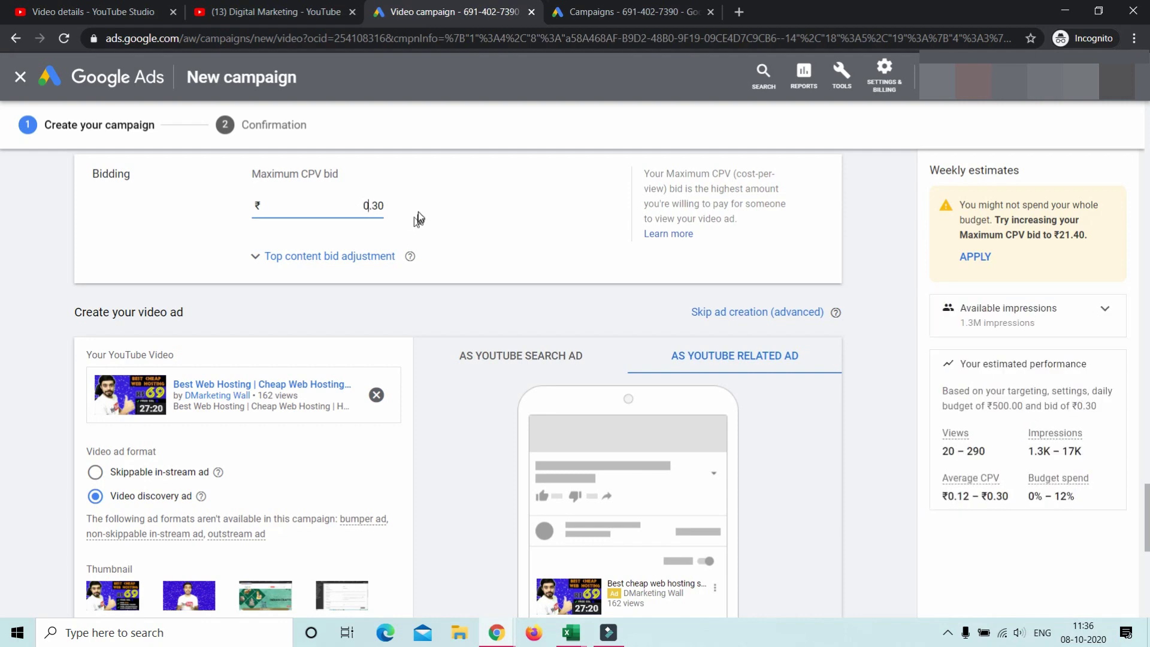
left_click(136, 478)
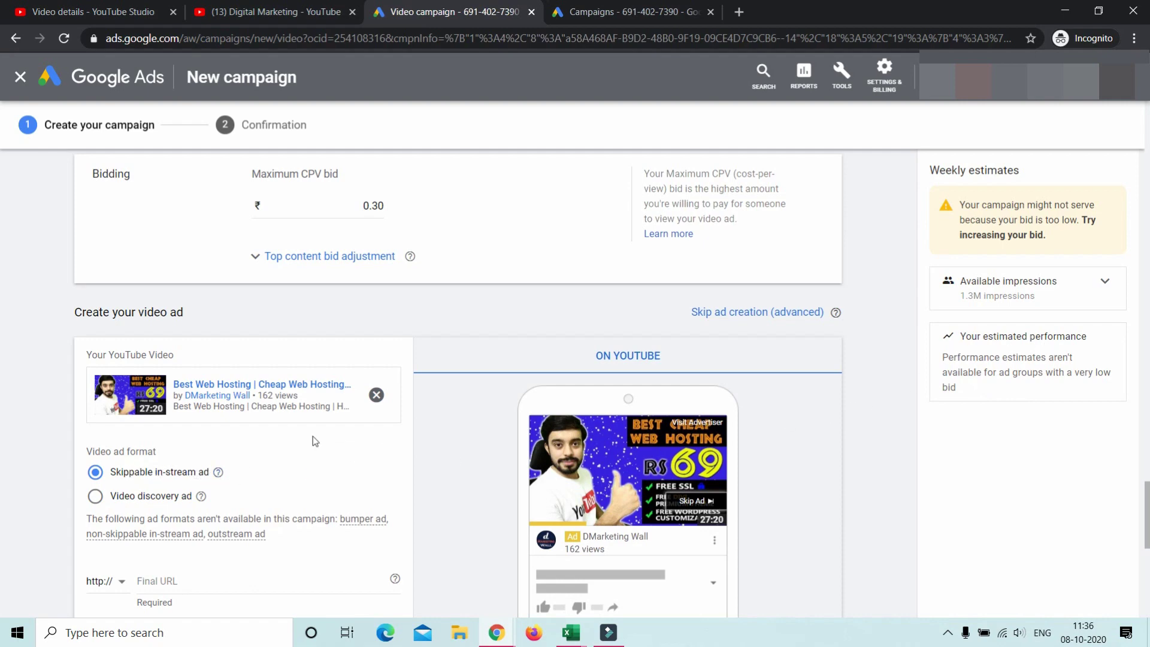
scroll(283, 418, "down", 3)
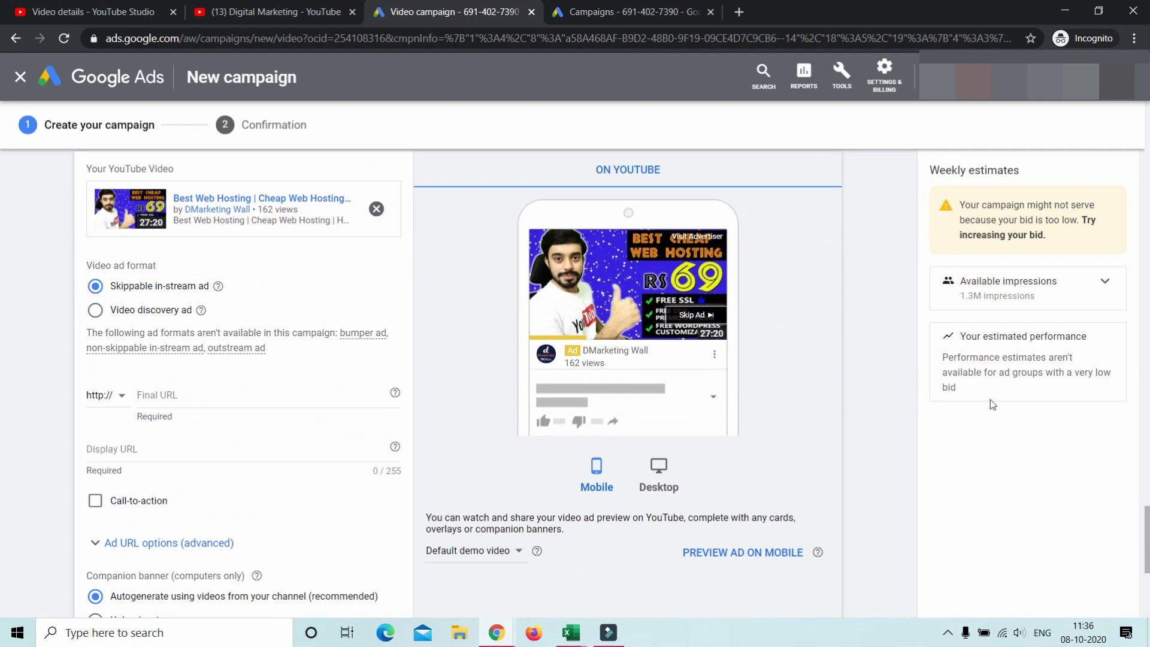
left_click(198, 395)
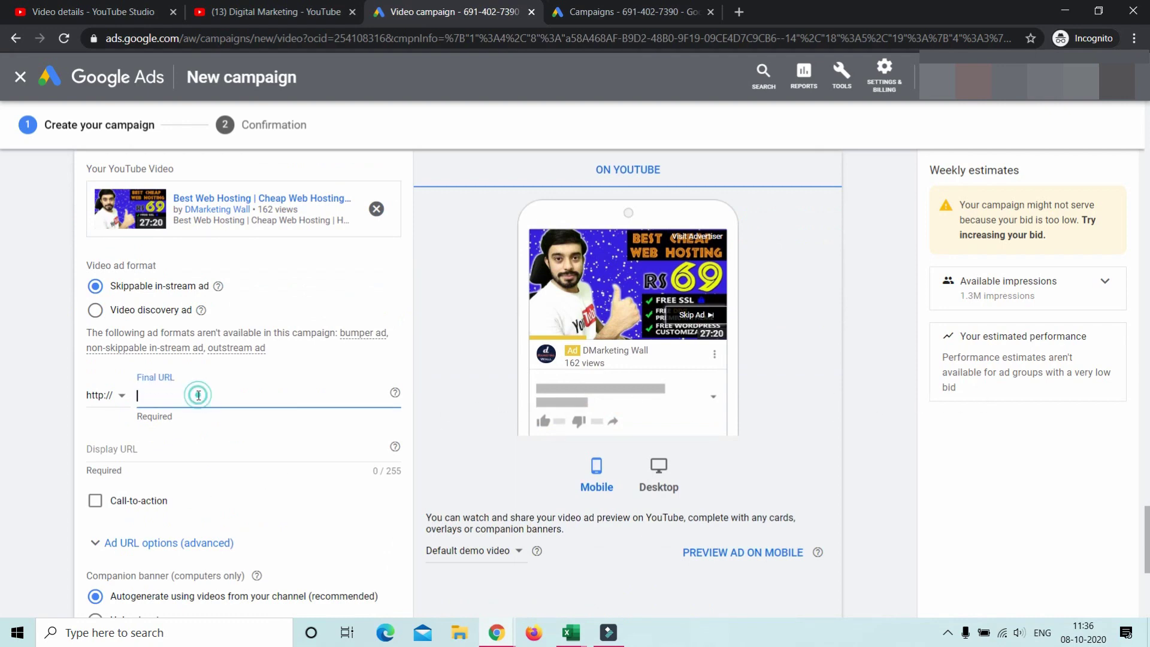
left_click(120, 397)
left_click(113, 434)
left_click(168, 394)
left_click(150, 9)
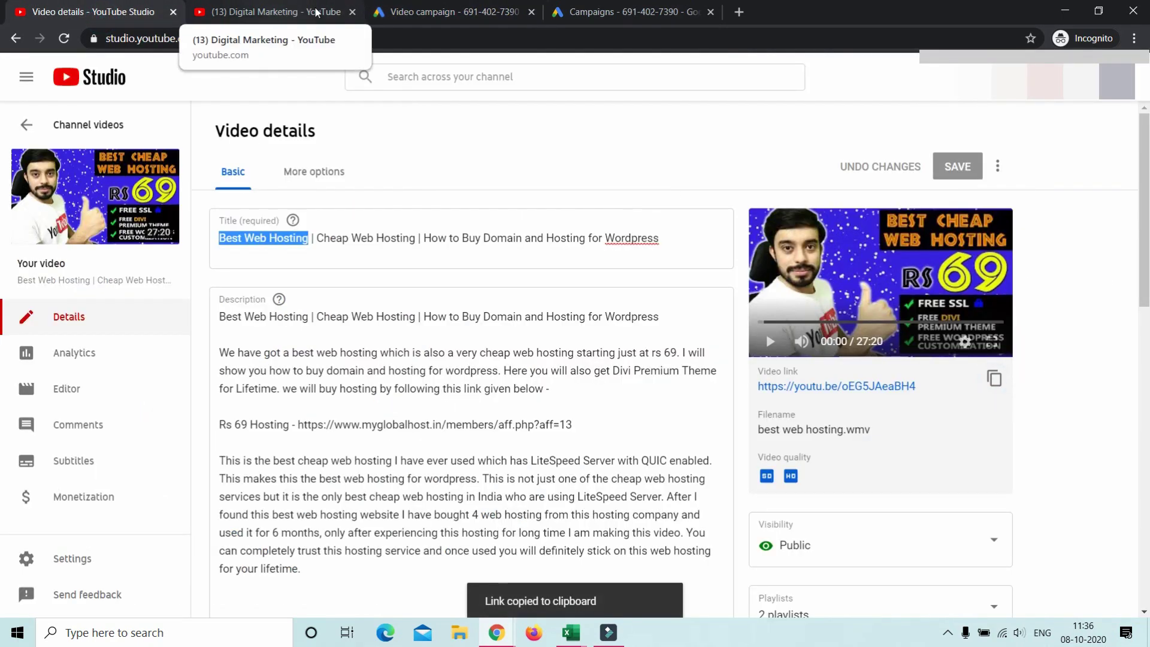
left_click(431, 11)
key("ctrl+v")
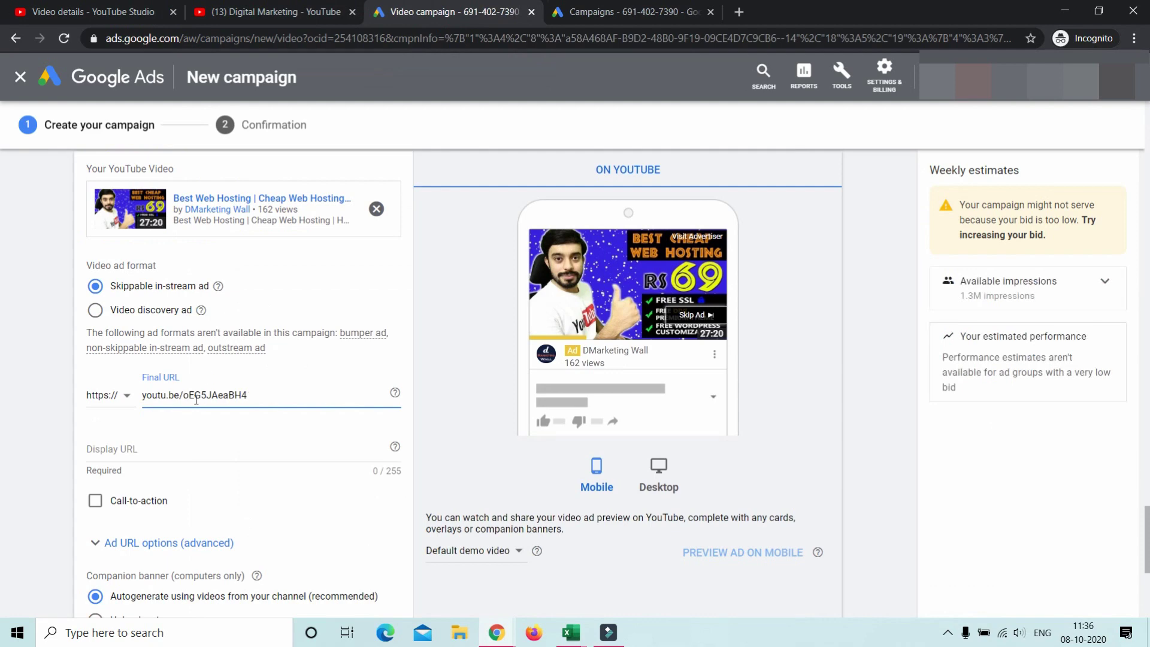
- Enter youtu.be/oEG5JAeaBH4 as the in-stream ad's display URL and review the remaining ad settings and bid
left_click(297, 441)
left_click(277, 498)
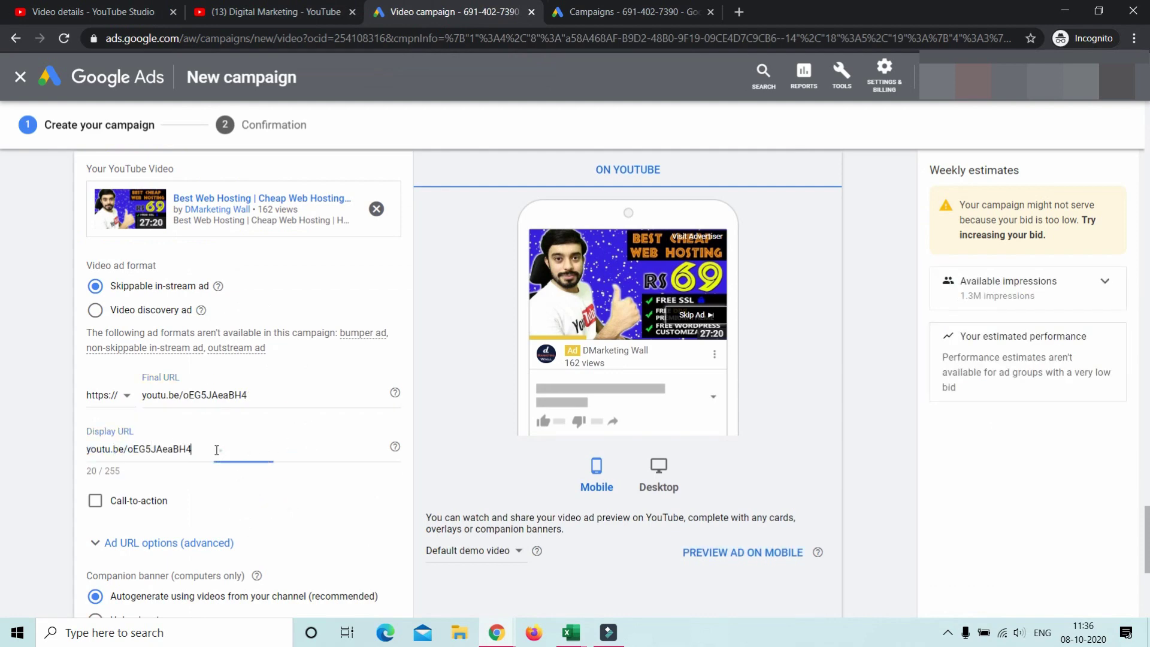
left_click_drag(218, 451, 79, 461)
left_click(230, 485)
scroll(222, 461, "down", 3)
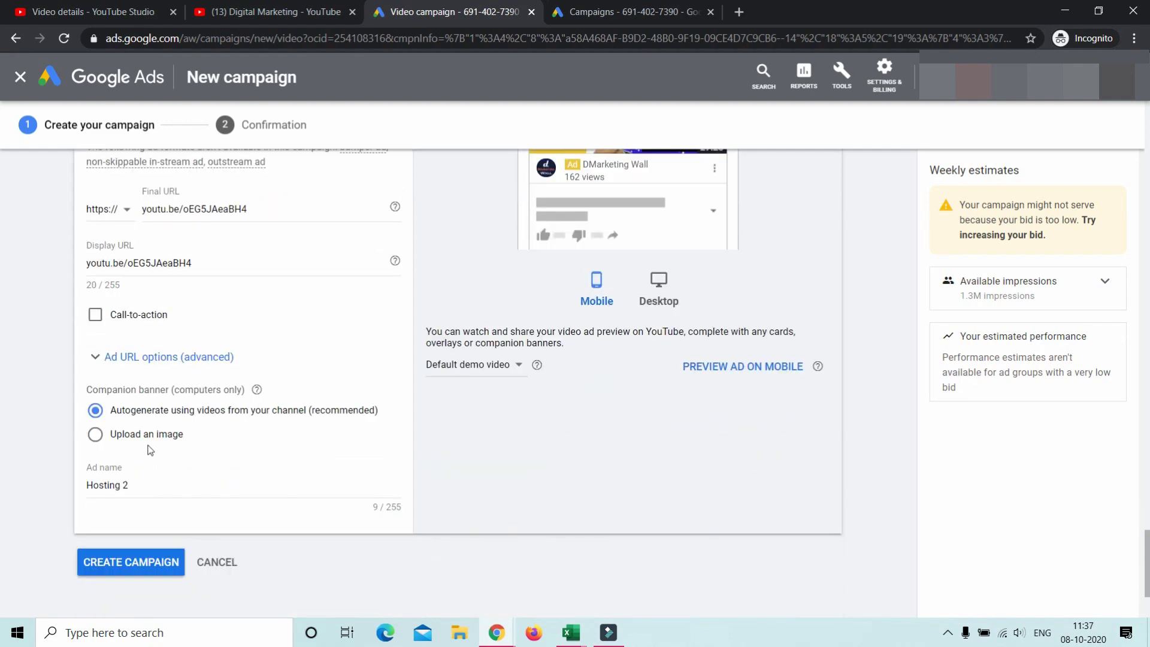
scroll(255, 503, "up", 3)
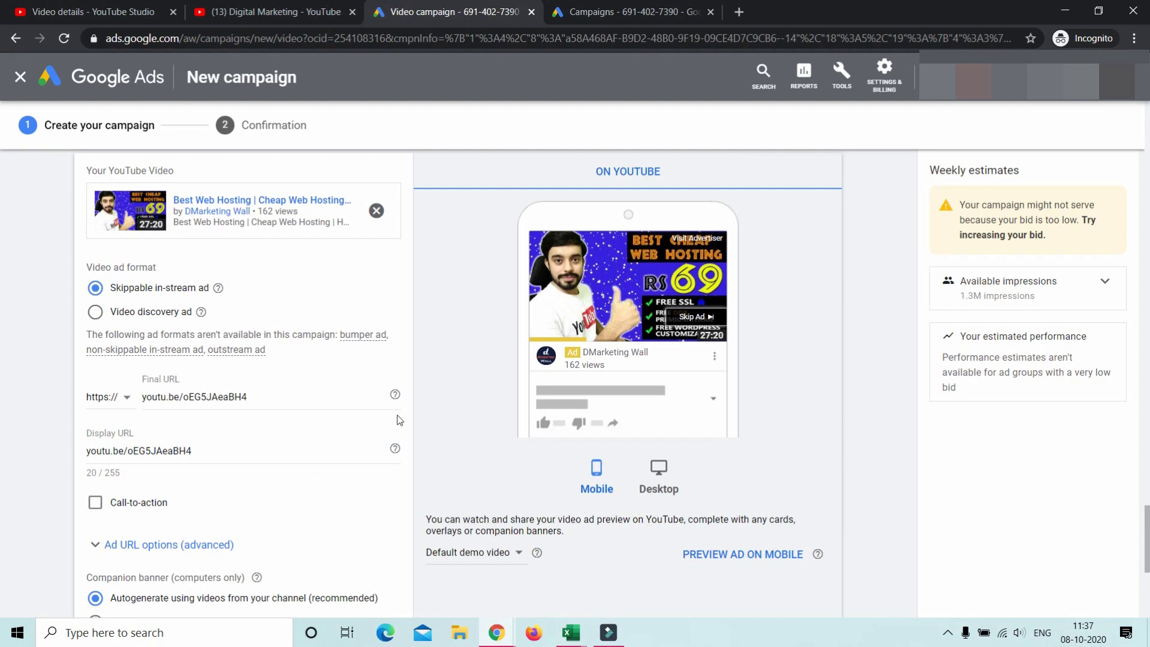
scroll(394, 420, "up", 6)
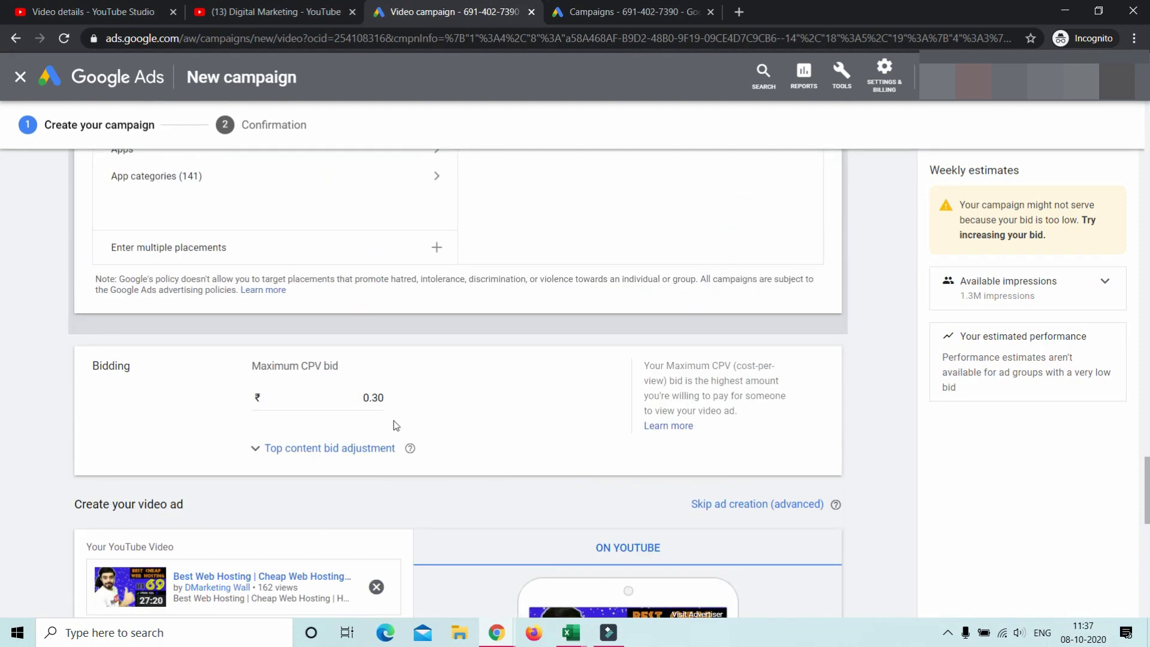
scroll(393, 421, "down", 4)
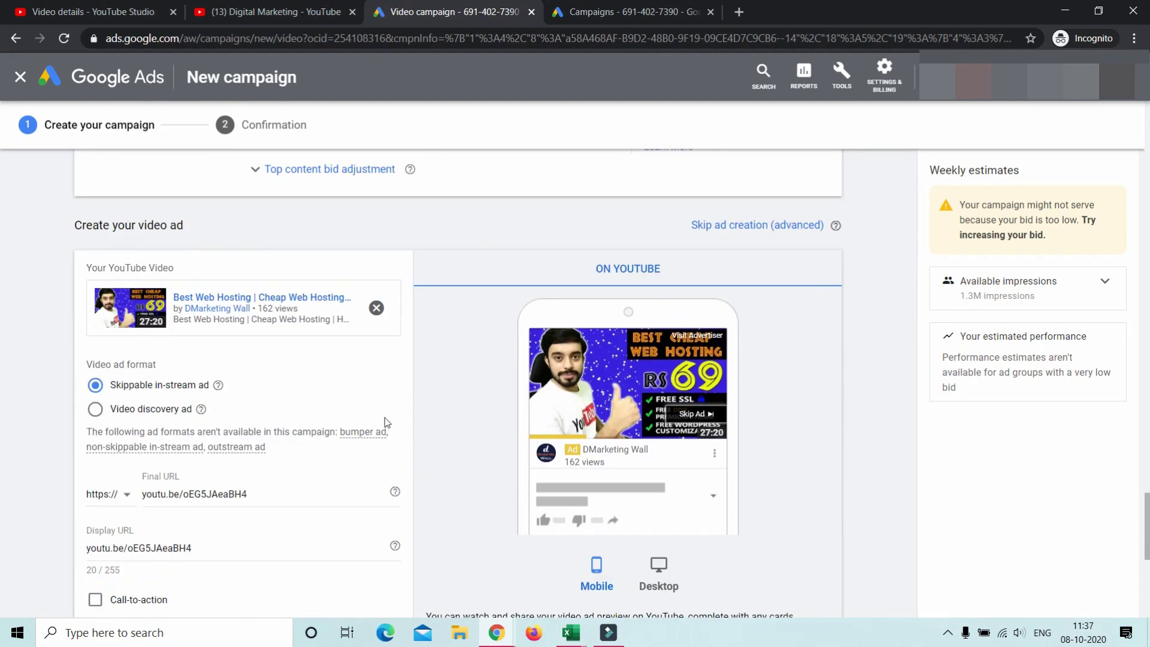
- Set the ad format back to Video discovery ad, then create the campaign and continue to it
left_click(149, 412)
scroll(283, 433, "down", 5)
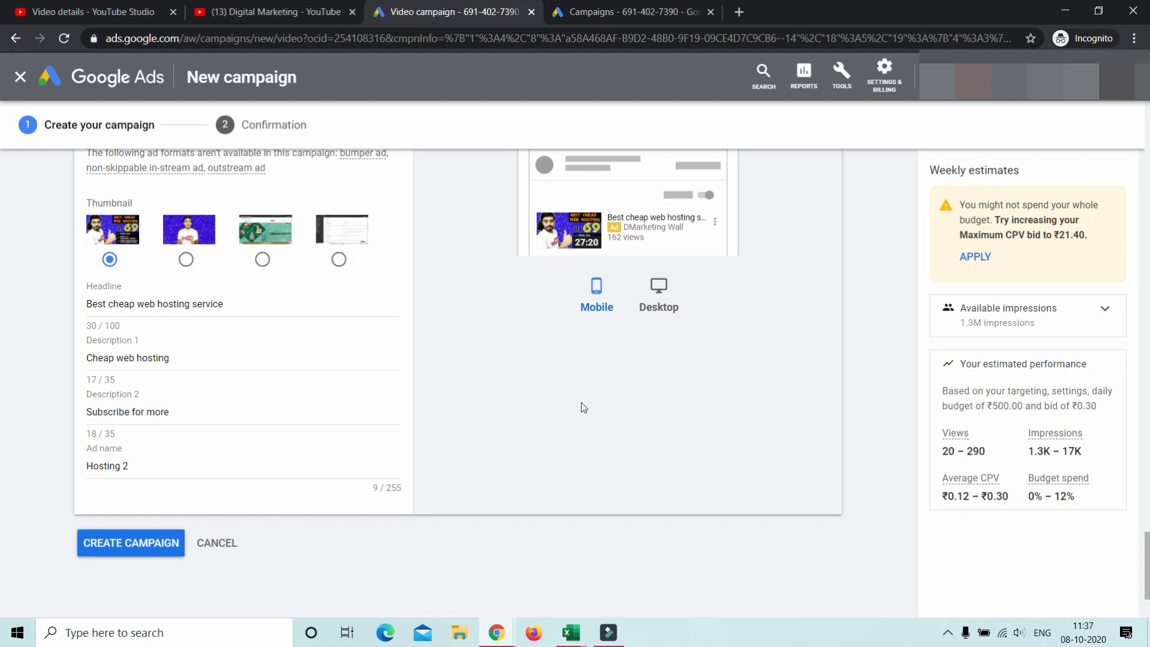
left_click(123, 546)
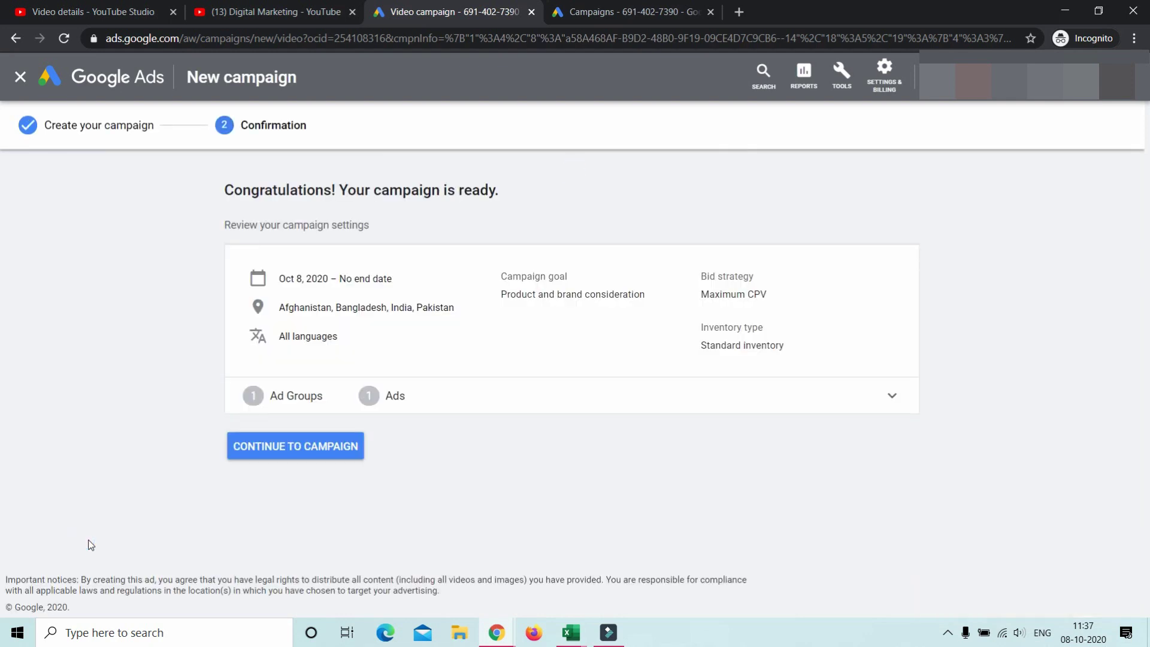
left_click(299, 454)
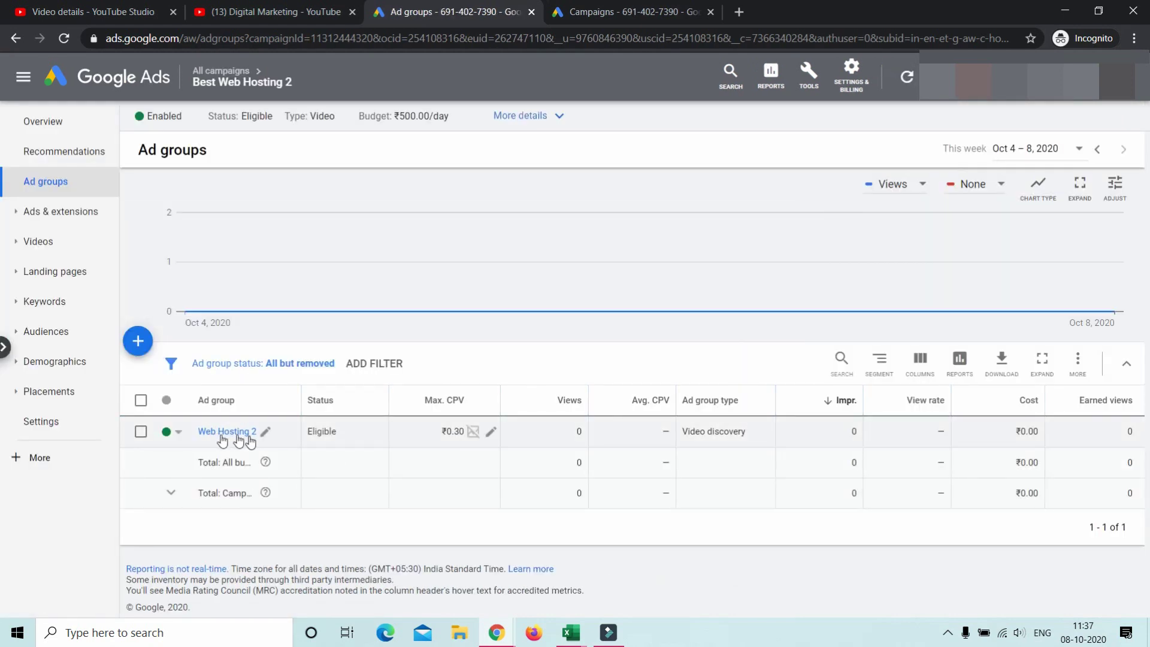
- Open the Web Hosting 2 ad group of the Best Web Hosting 2 campaign and check its ad's review status
left_click(128, 83)
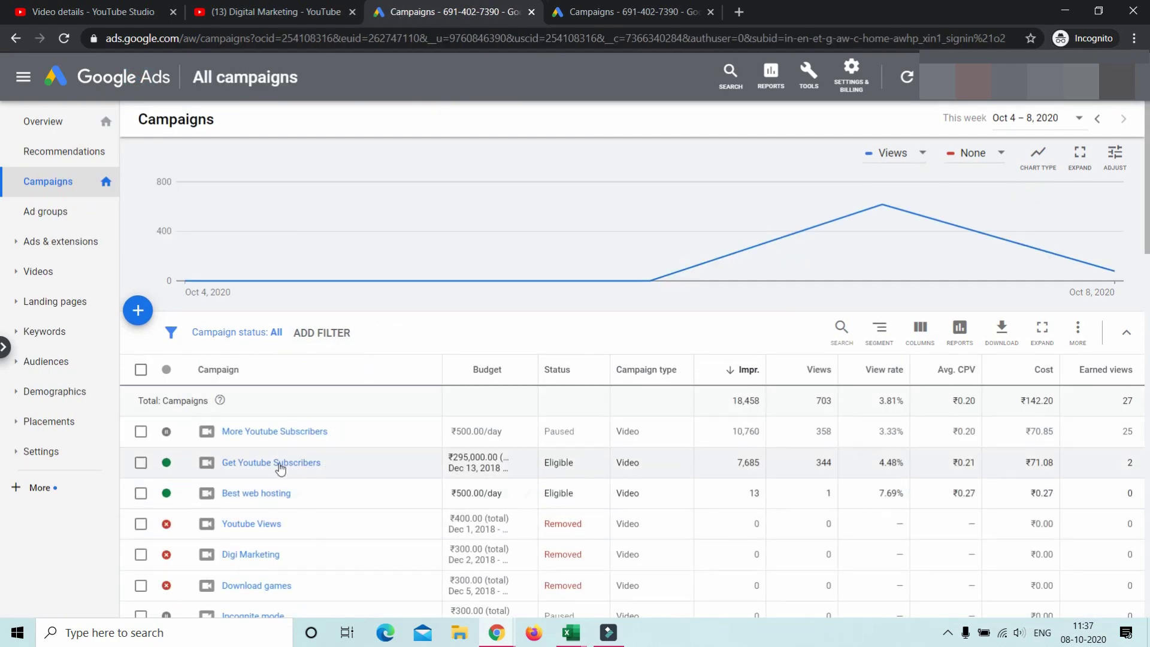
scroll(312, 464, "down", 15)
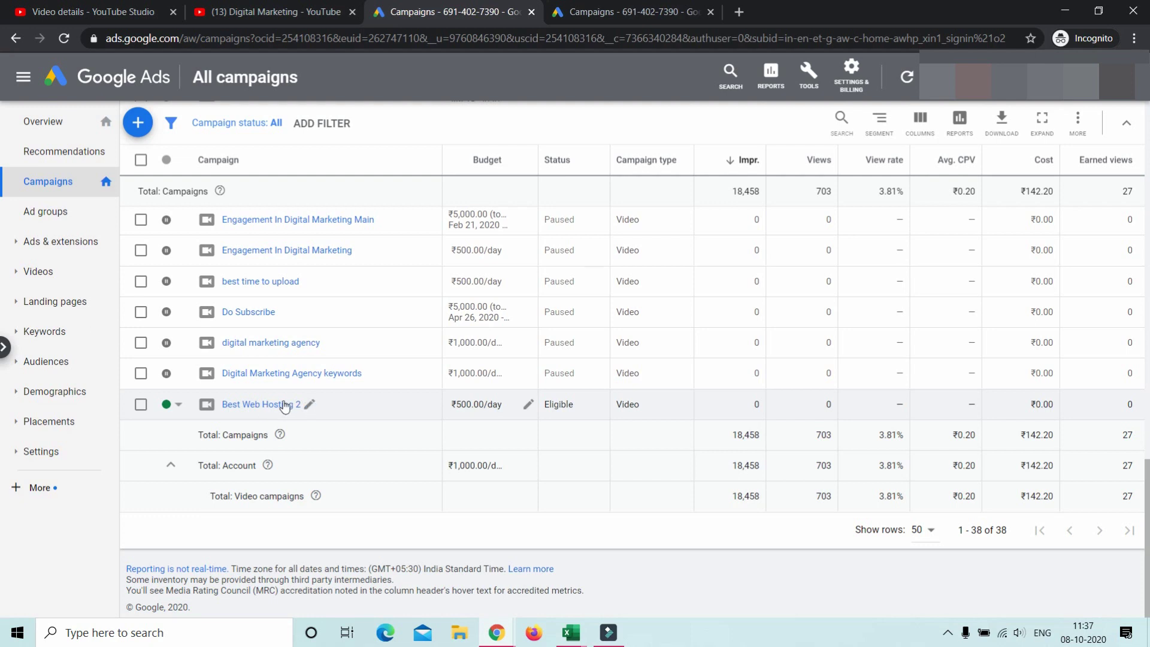
left_click(249, 407)
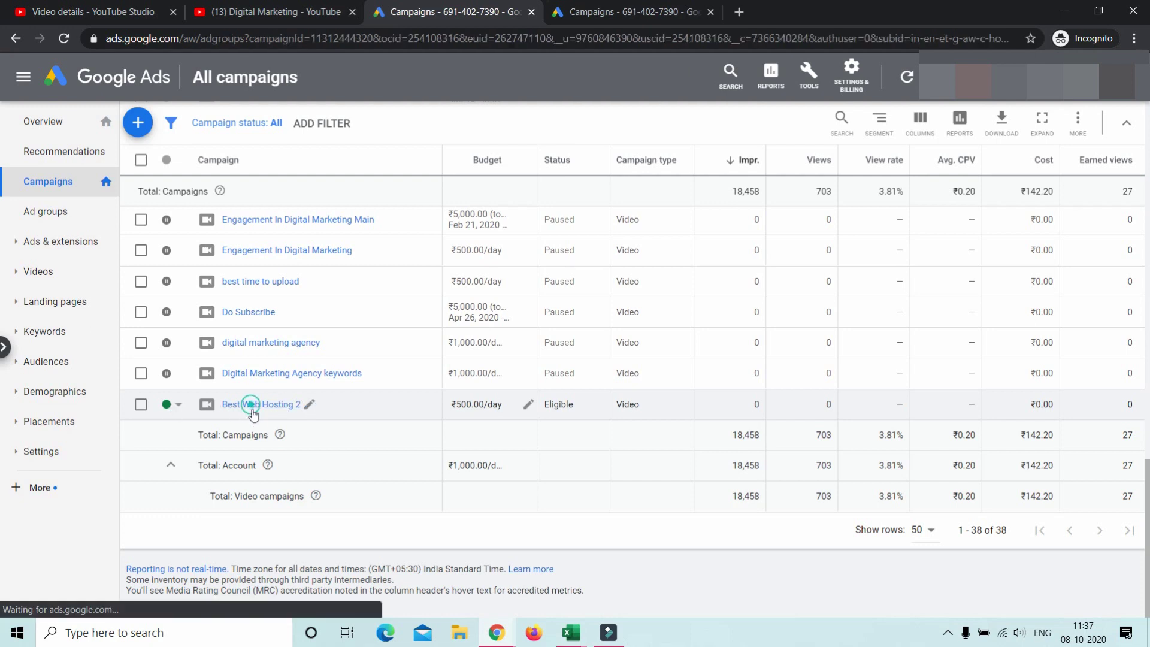
left_click(224, 433)
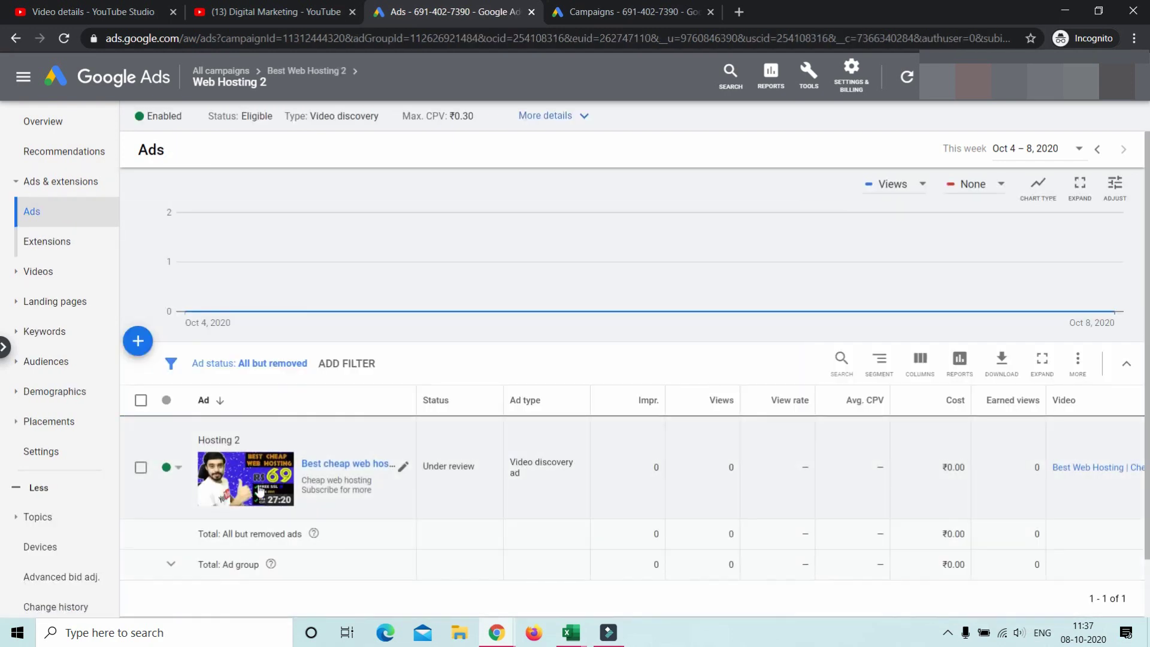
left_click_drag(422, 470, 477, 472)
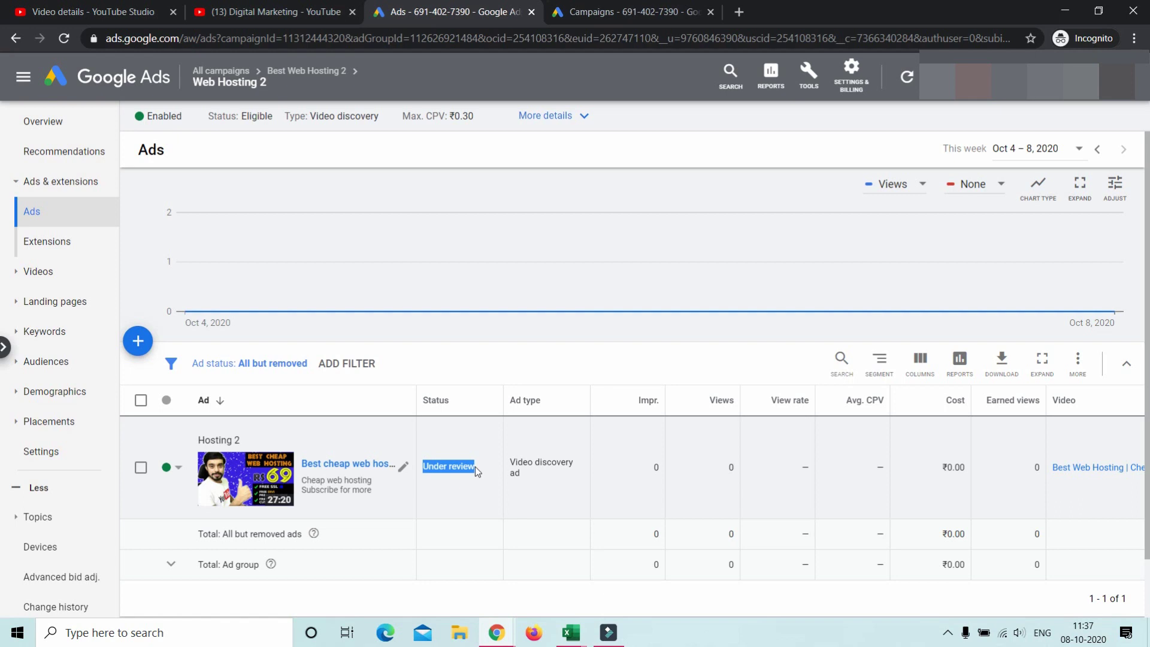
left_click_drag(477, 472, 424, 467)
- Open the web hosting ad group of the older Best web hosting campaign and check its ad's approval status
left_click(138, 78)
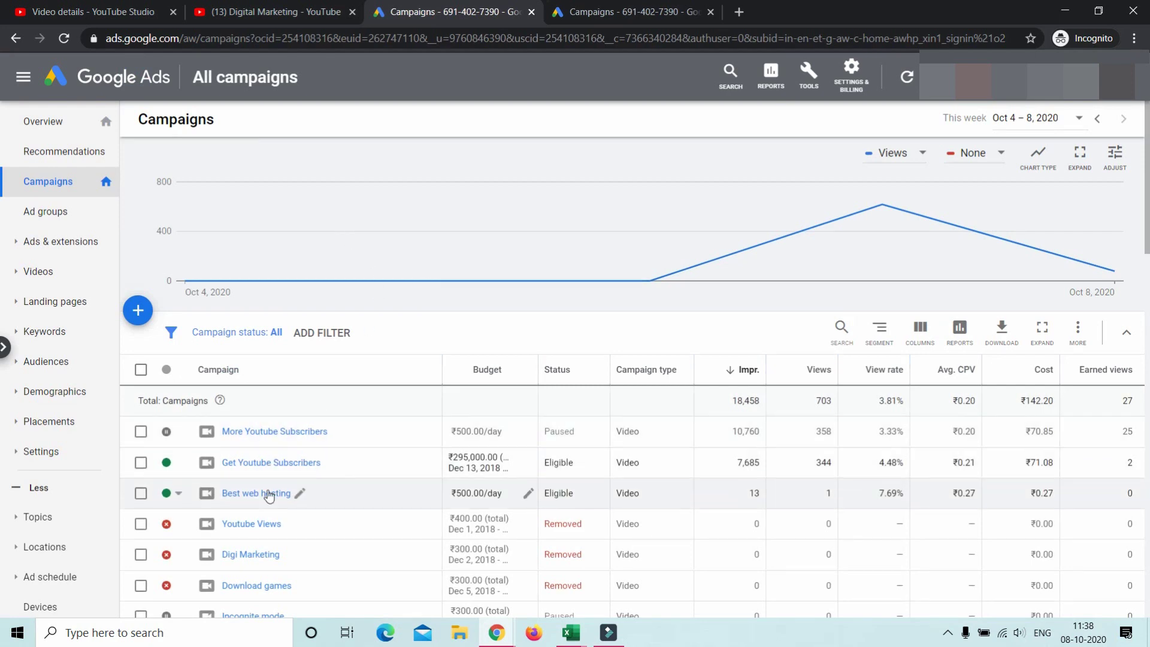
left_click(269, 495)
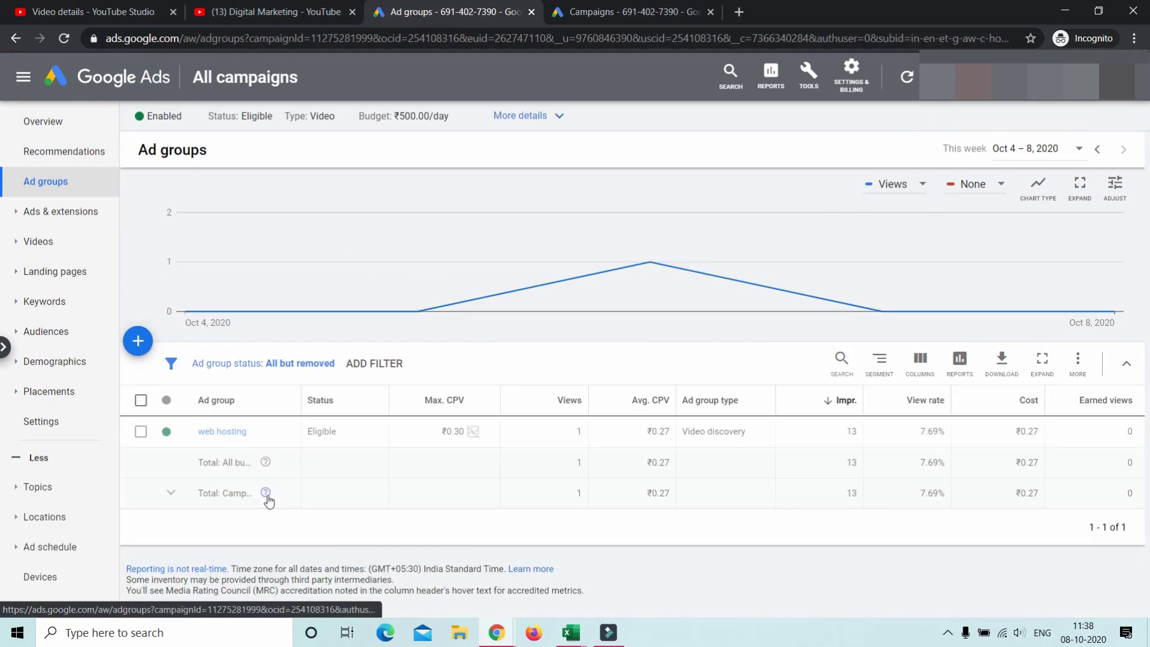
left_click(232, 432)
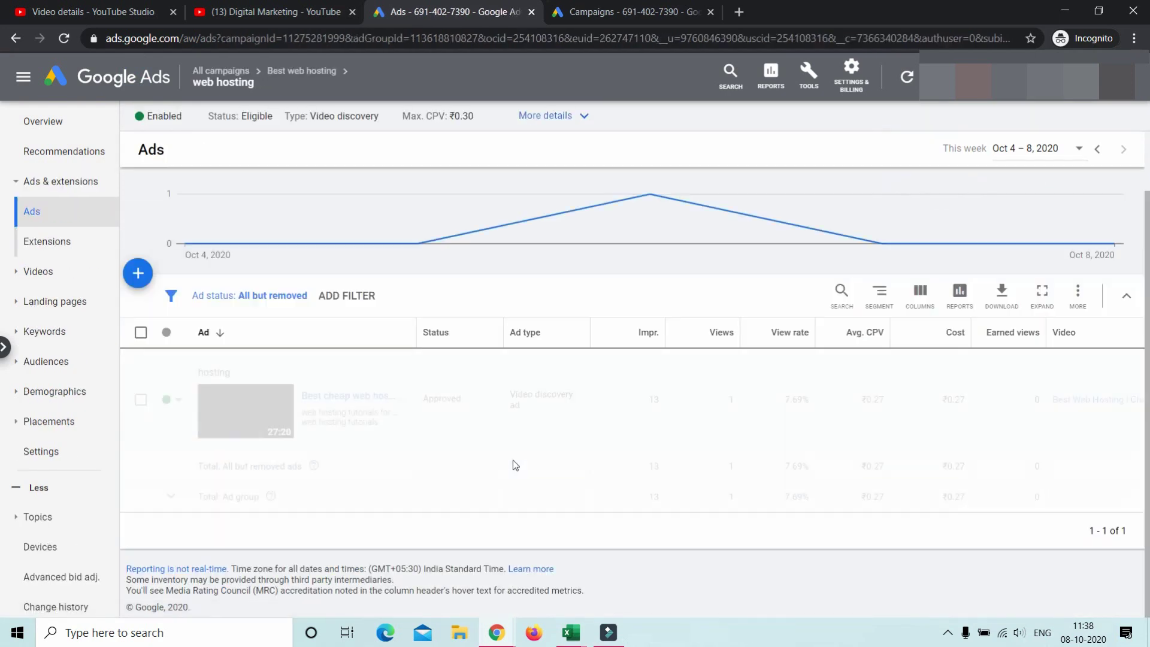
left_click_drag(470, 399, 426, 398)
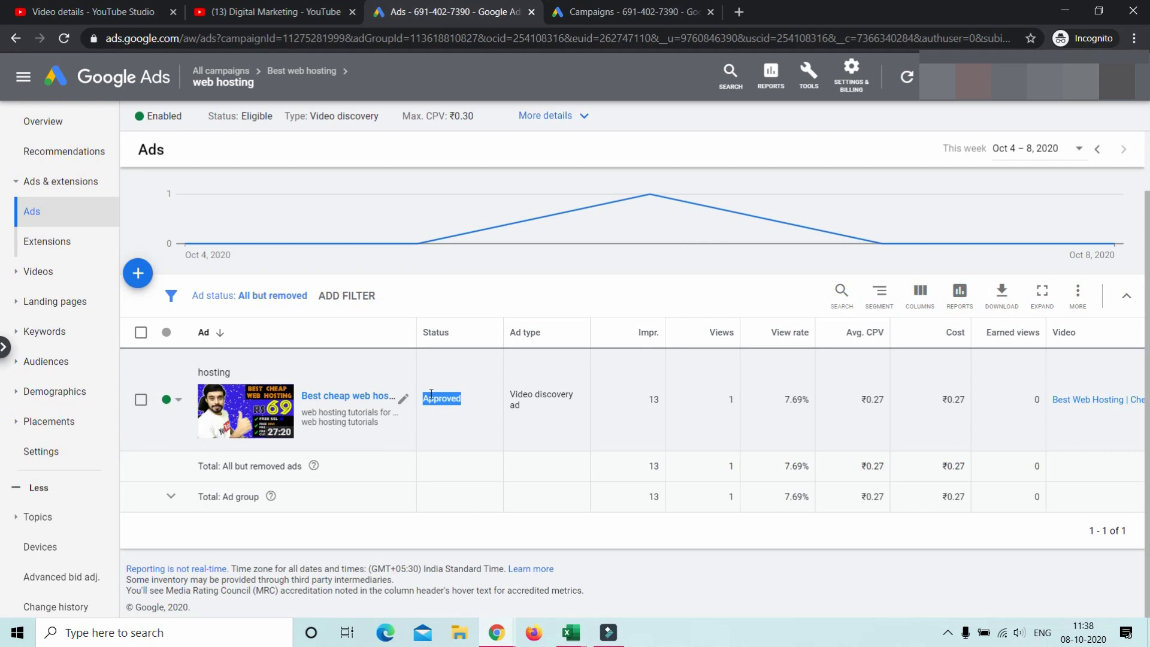
left_click(432, 394)
left_click_drag(424, 395, 457, 396)
left_click_drag(464, 403, 423, 399)
- Set the Max. CPV of the Web Hosting 2 ad group in the Best Web Hosting 2 campaign to ₹0.40 and save
left_click(16, 38)
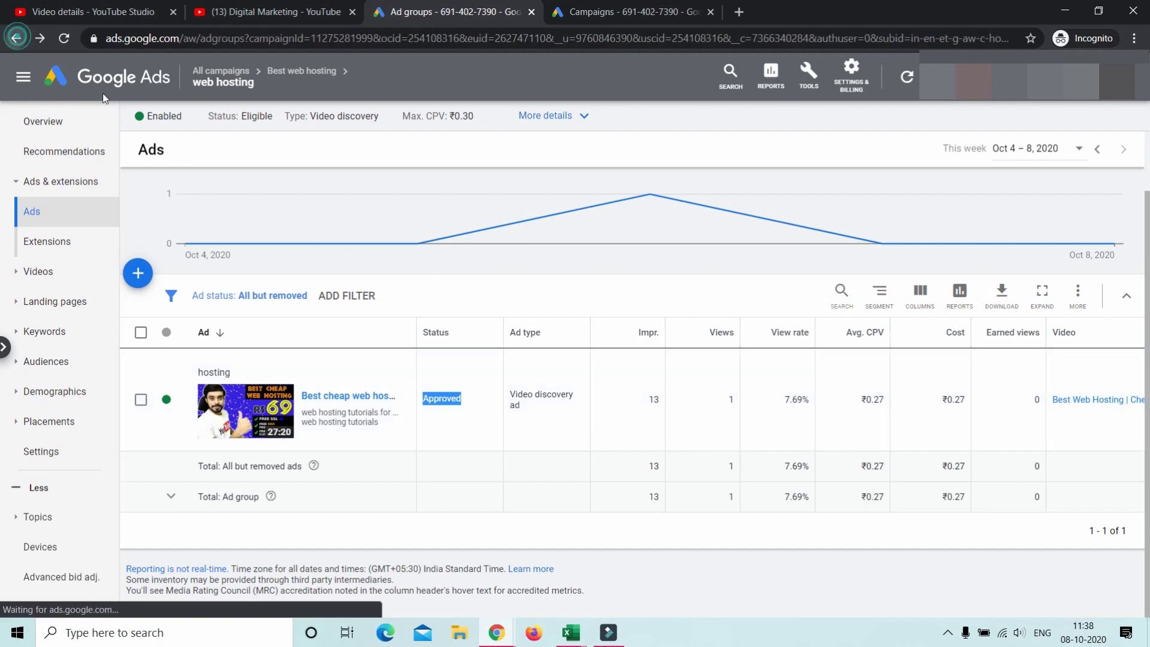
left_click(16, 37)
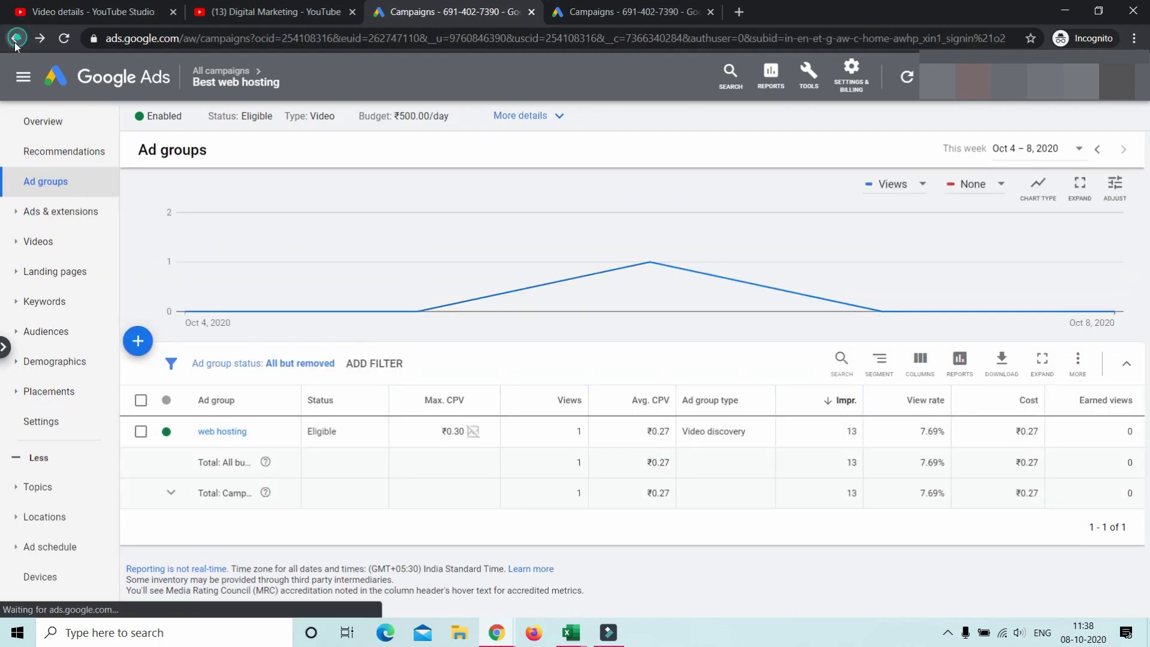
scroll(291, 355, "down", 10)
scroll(291, 355, "down", 5)
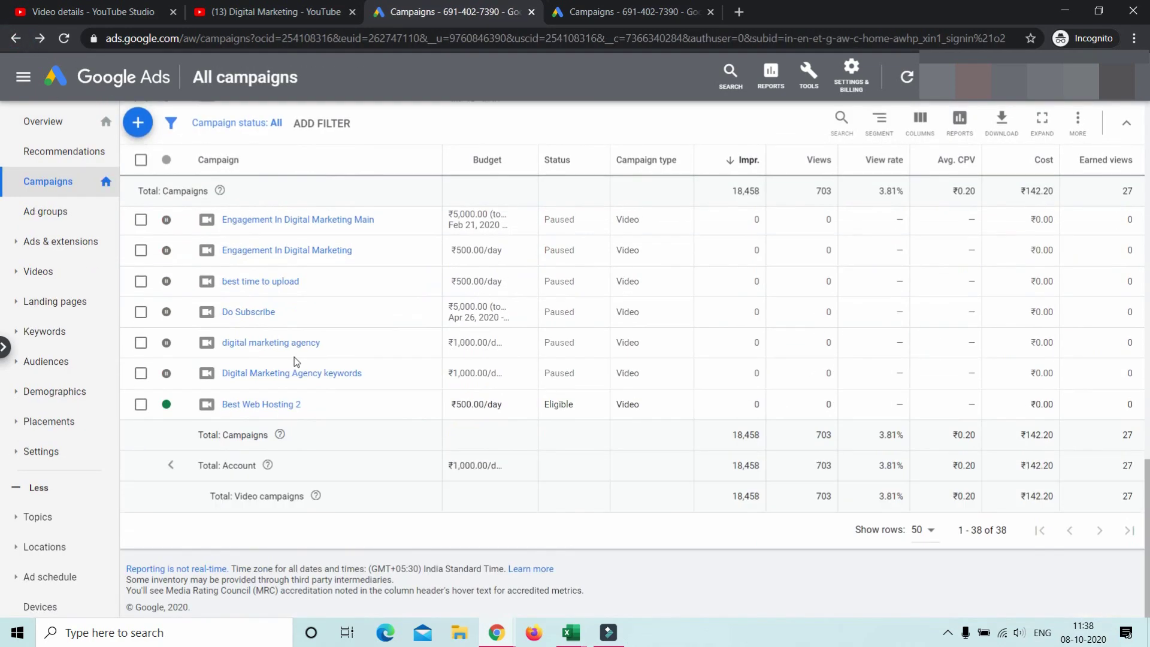
left_click(258, 405)
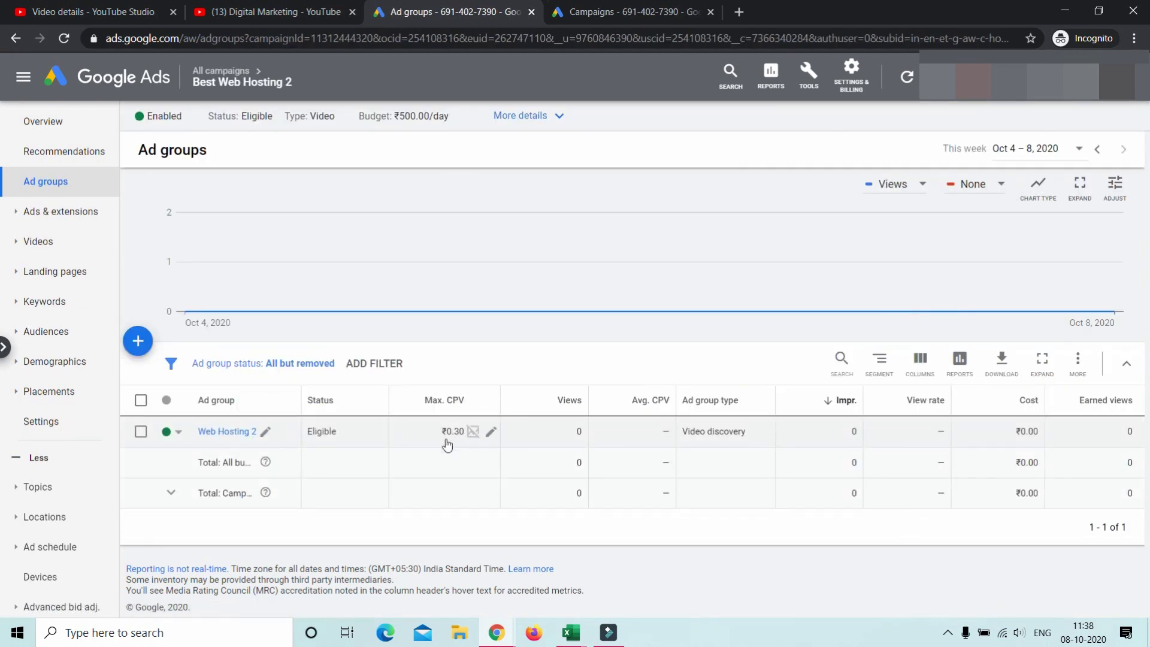
left_click(493, 434)
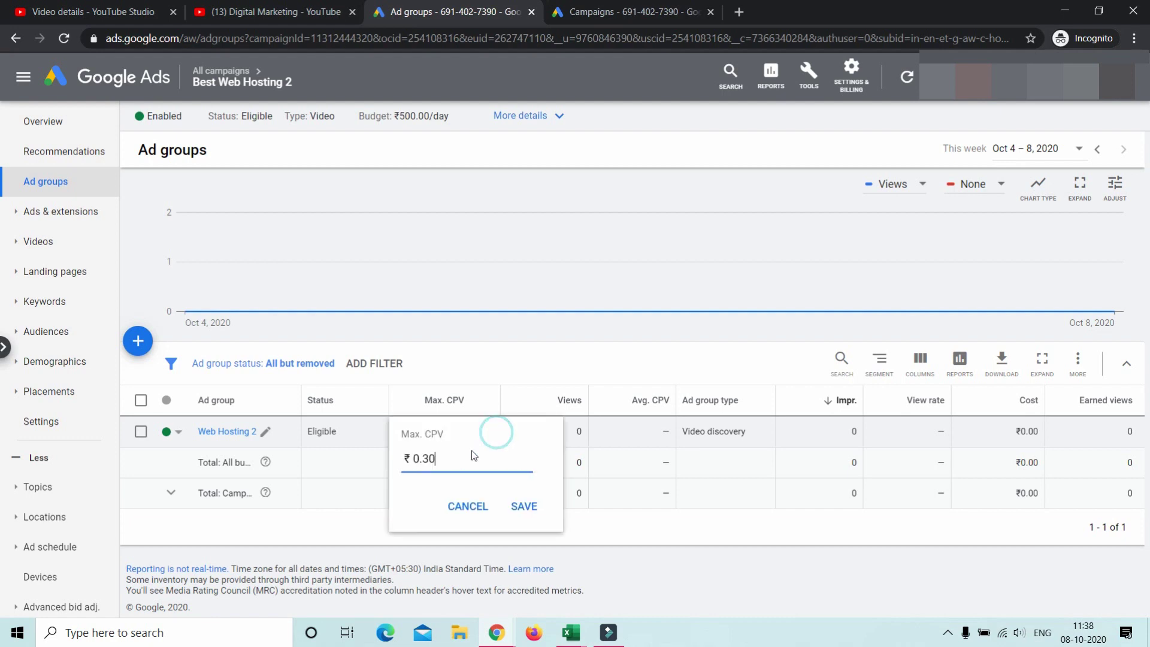
type("40")
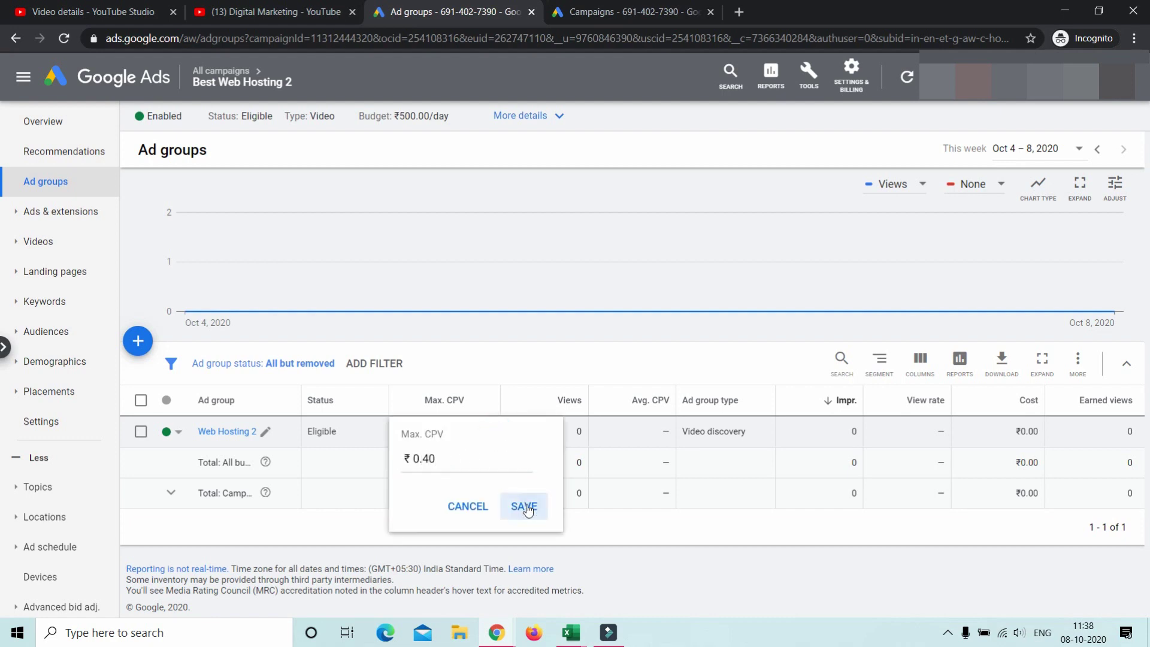
left_click(524, 506)
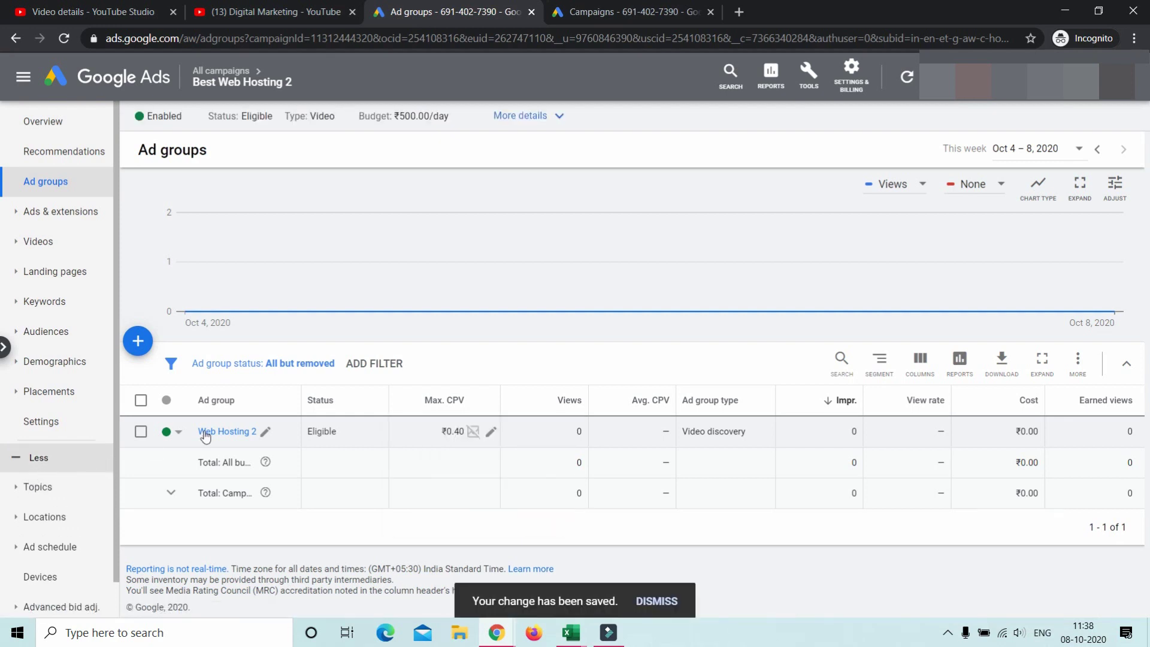
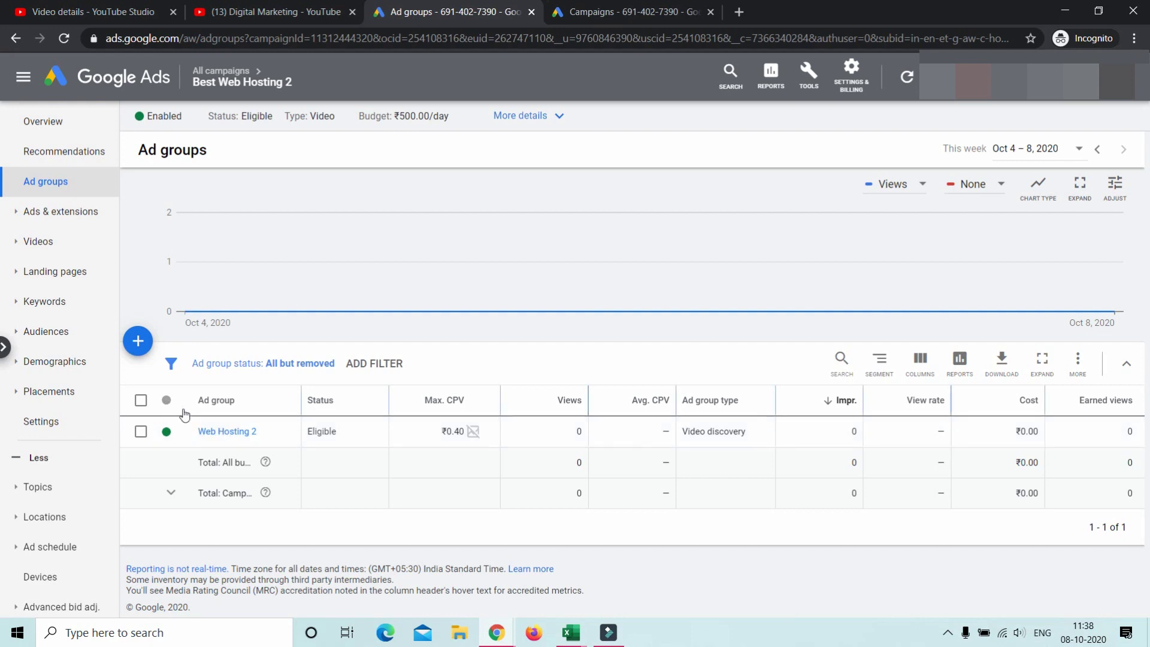
- Reopen the Best Web Hosting 2 campaign from the list of all campaigns and view its ad groups
left_click(108, 80)
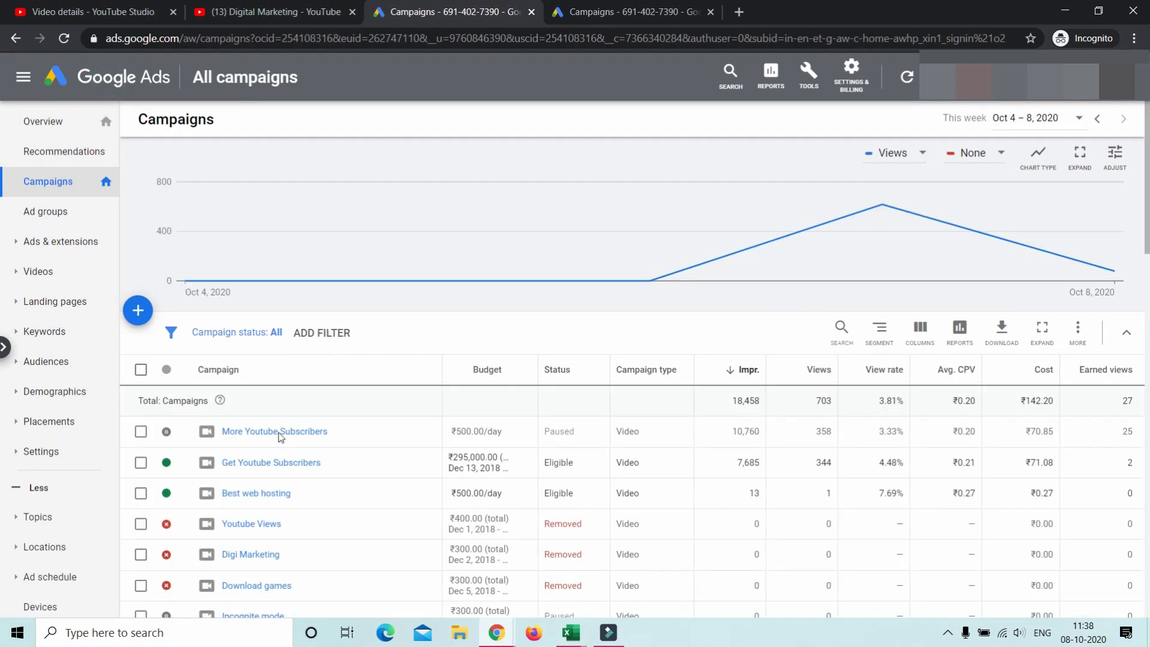
scroll(287, 414, "down", 10)
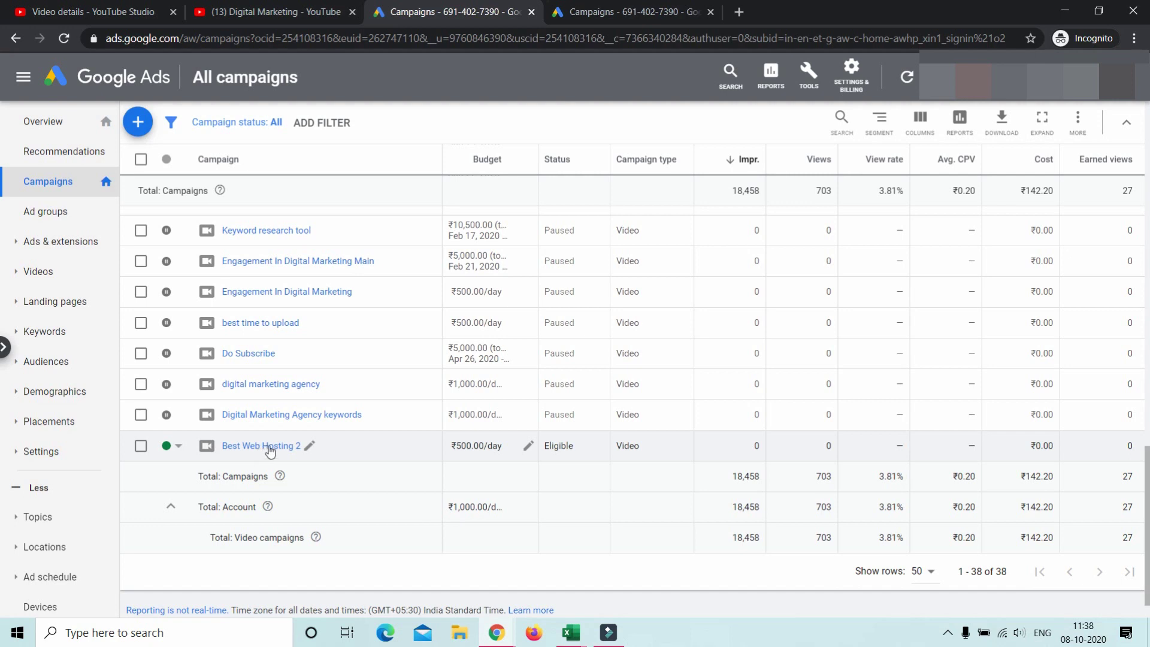
left_click(268, 451)
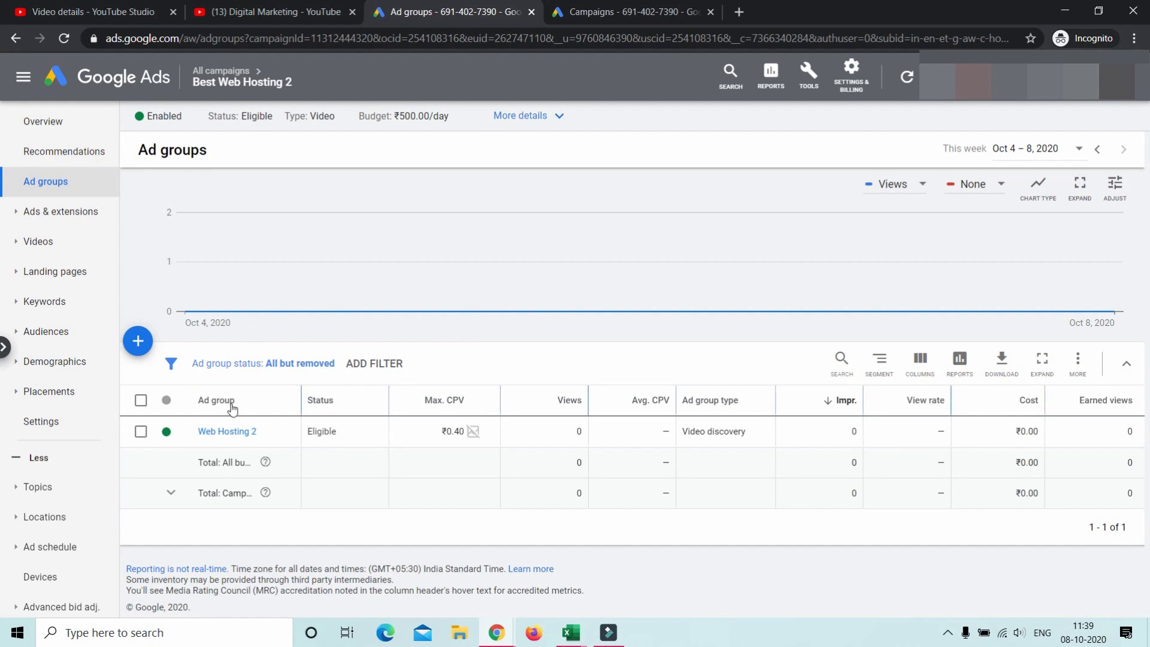
left_click_drag(137, 154, 221, 159)
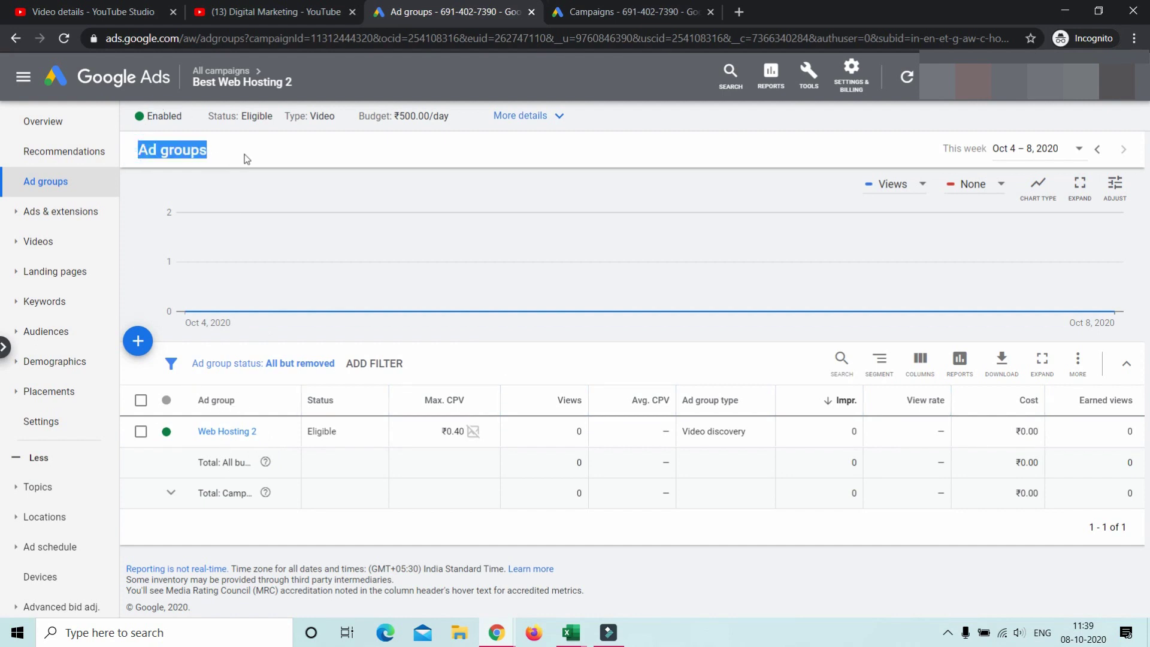
- Open the Best Web Hosting 2 campaign's Display/Video keywords and set the Max. CPV of "cheap web hosting" to ₹0.50
left_click(245, 157)
left_click(60, 310)
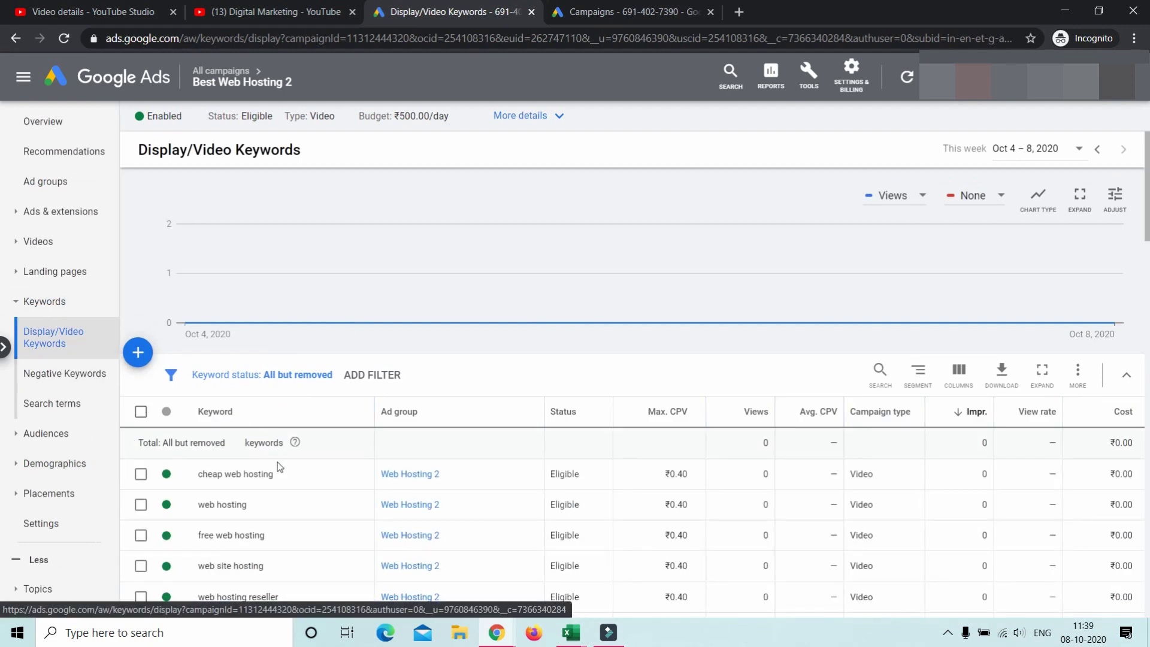
scroll(271, 473, "down", 3)
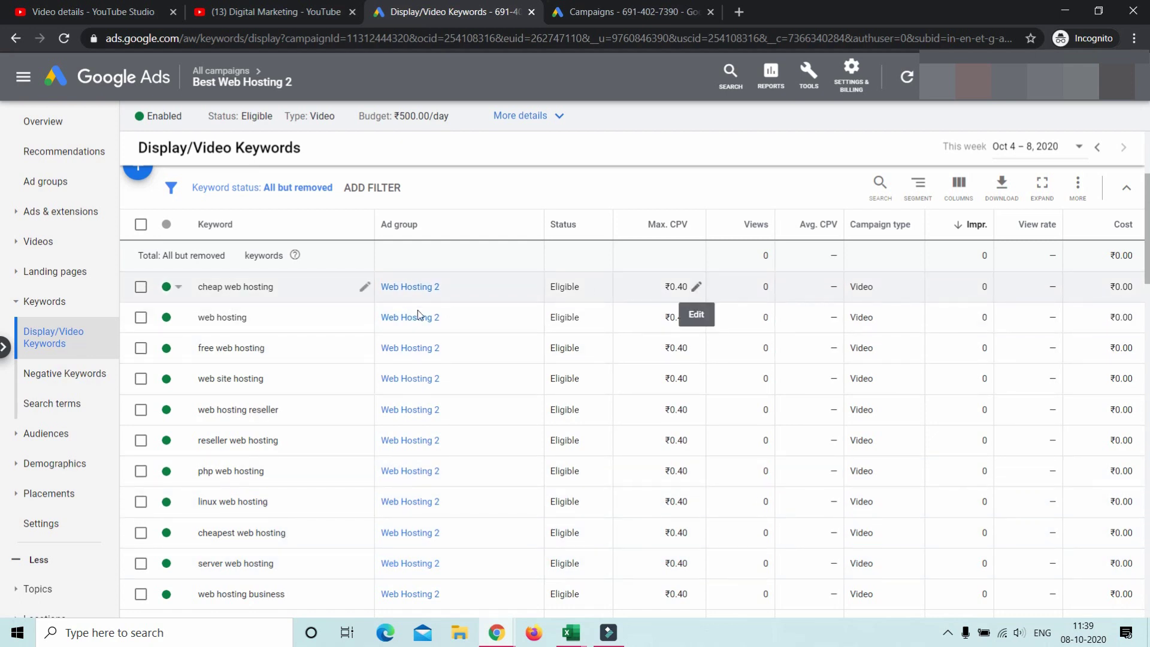
left_click(696, 287)
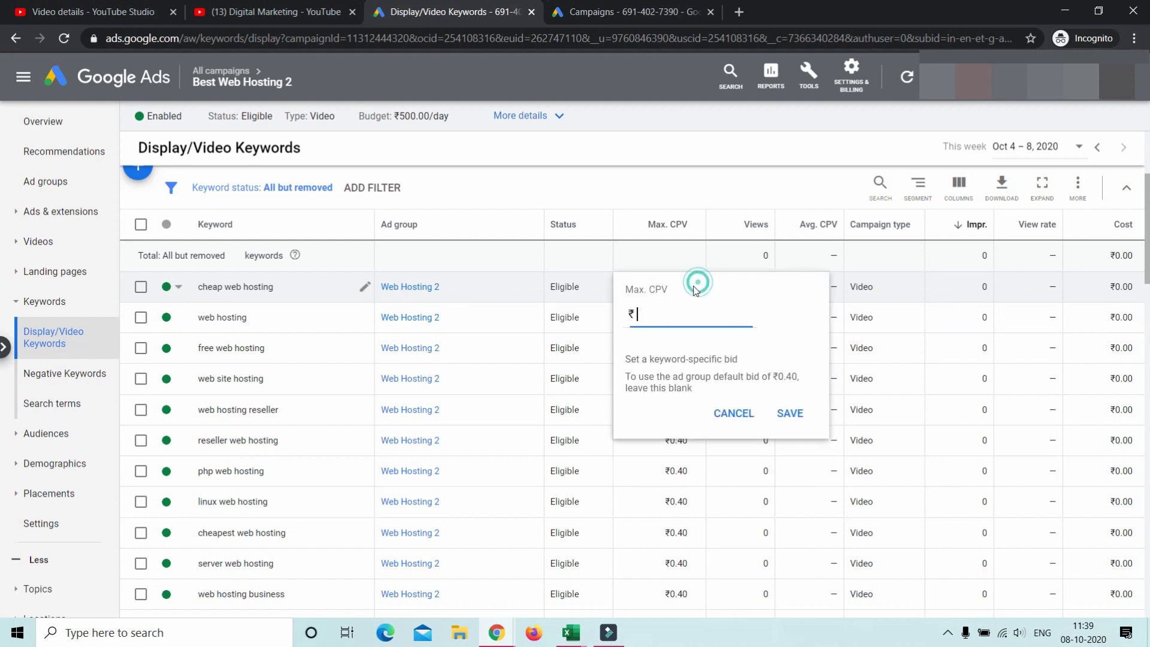
type(".50")
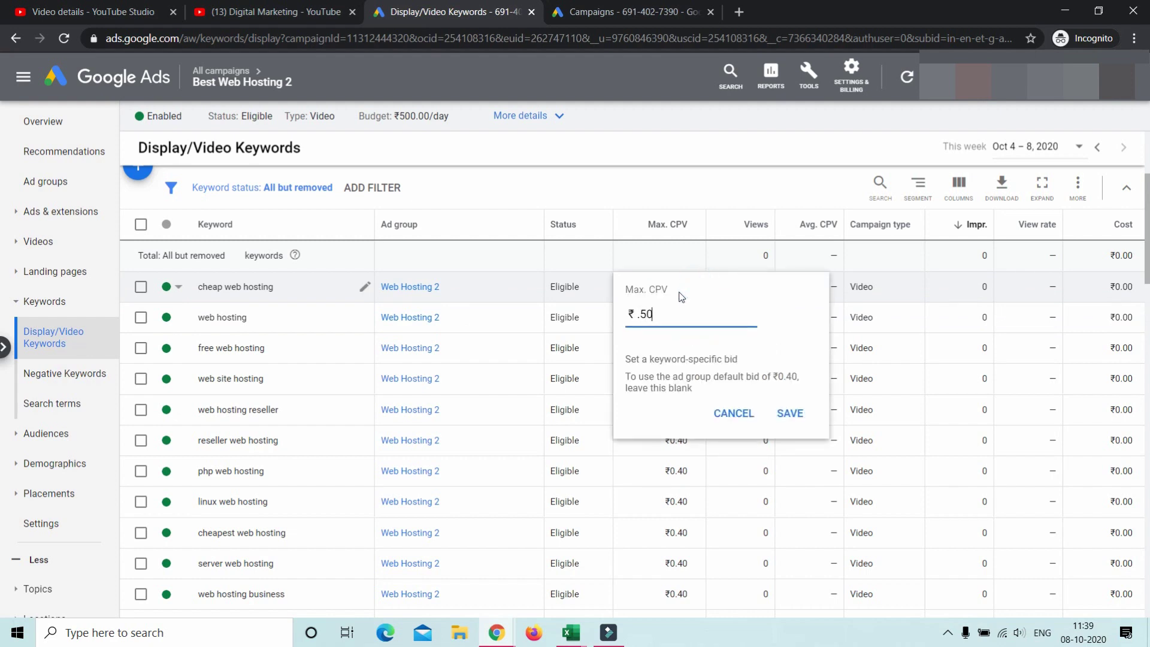
left_click(790, 413)
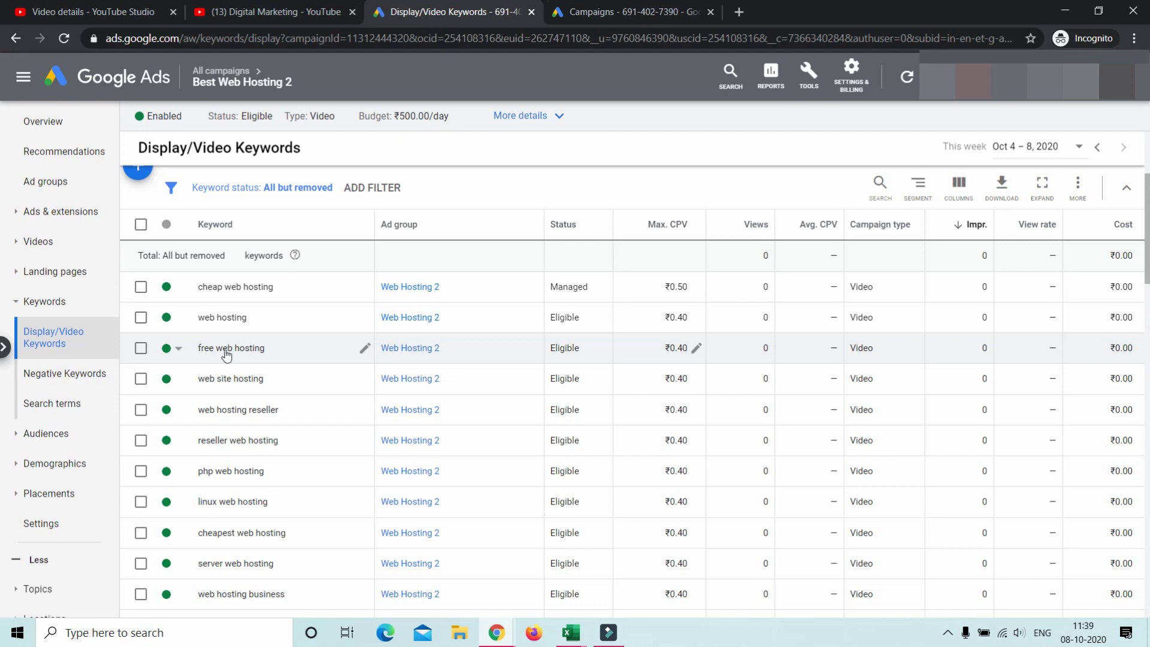
- Set the keyword-specific Max. CPV to ₹0.10 for "free web hosting" and ₹0.05 for "php web hosting", saving each bid
left_click(696, 348)
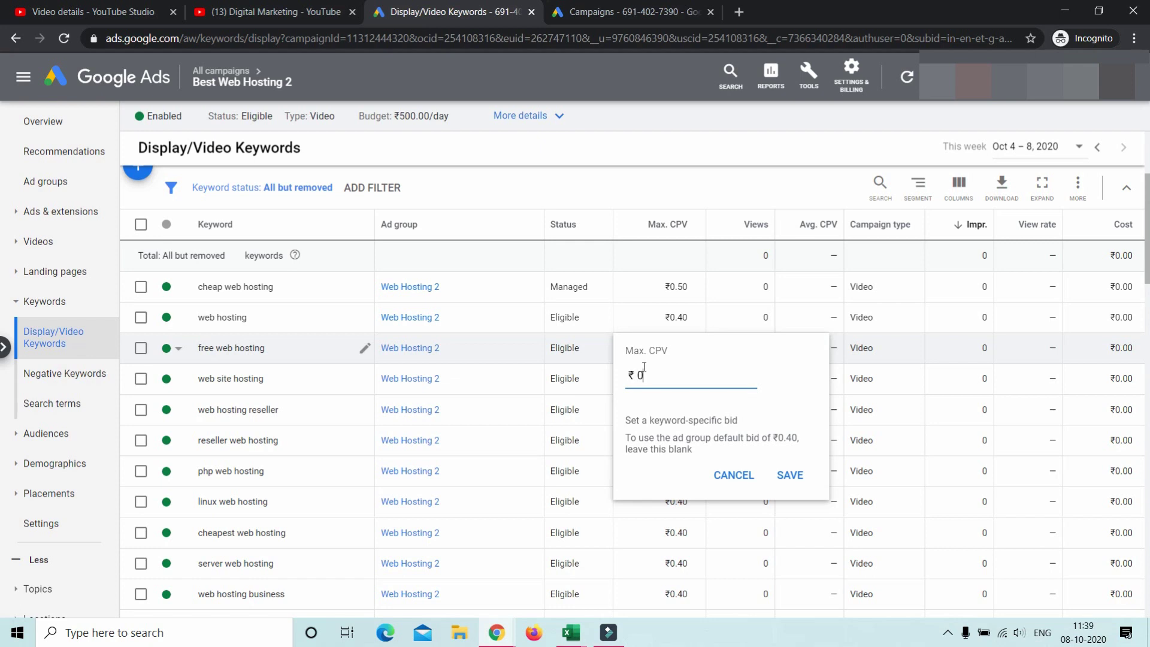
left_click(789, 475)
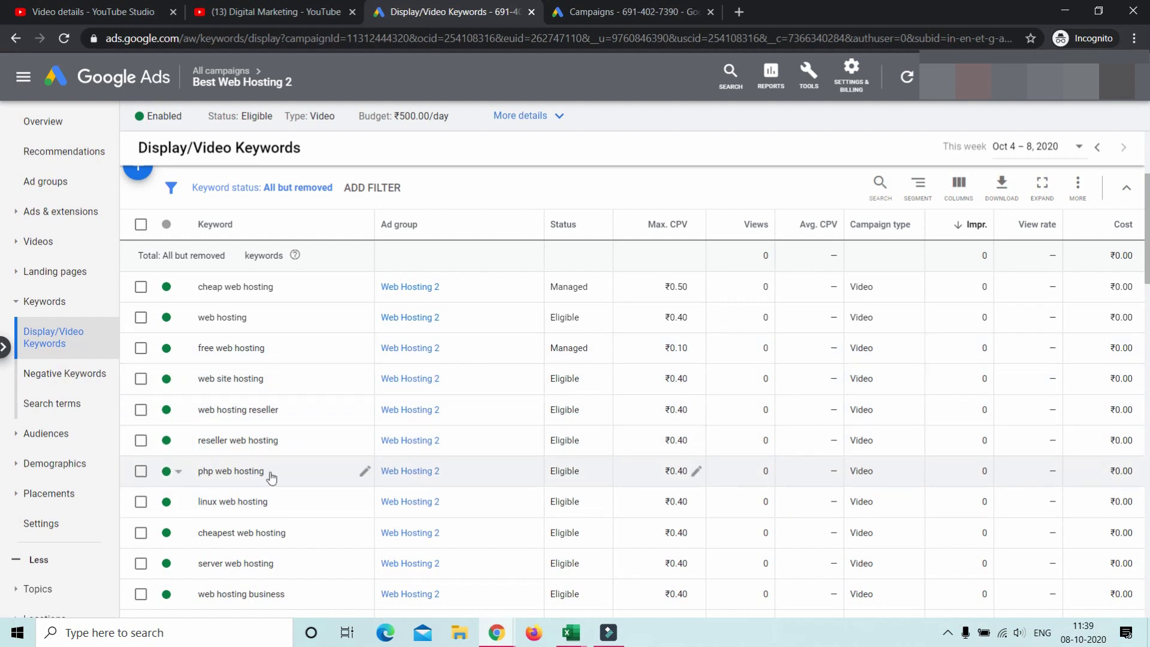
left_click(698, 473)
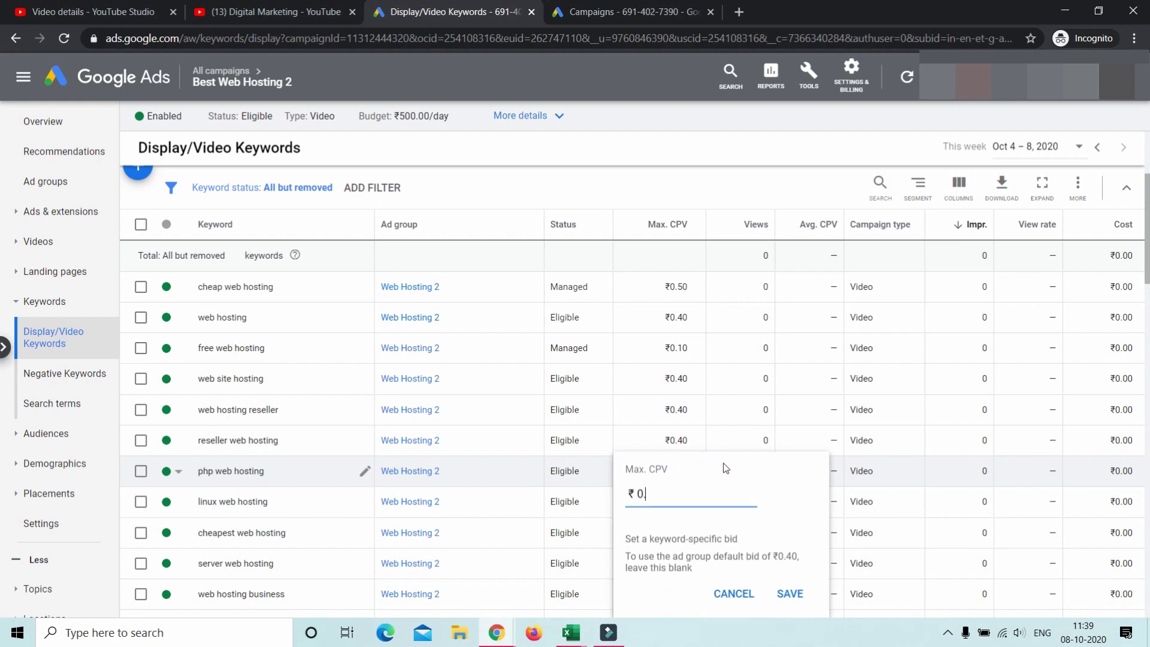
left_click(785, 592)
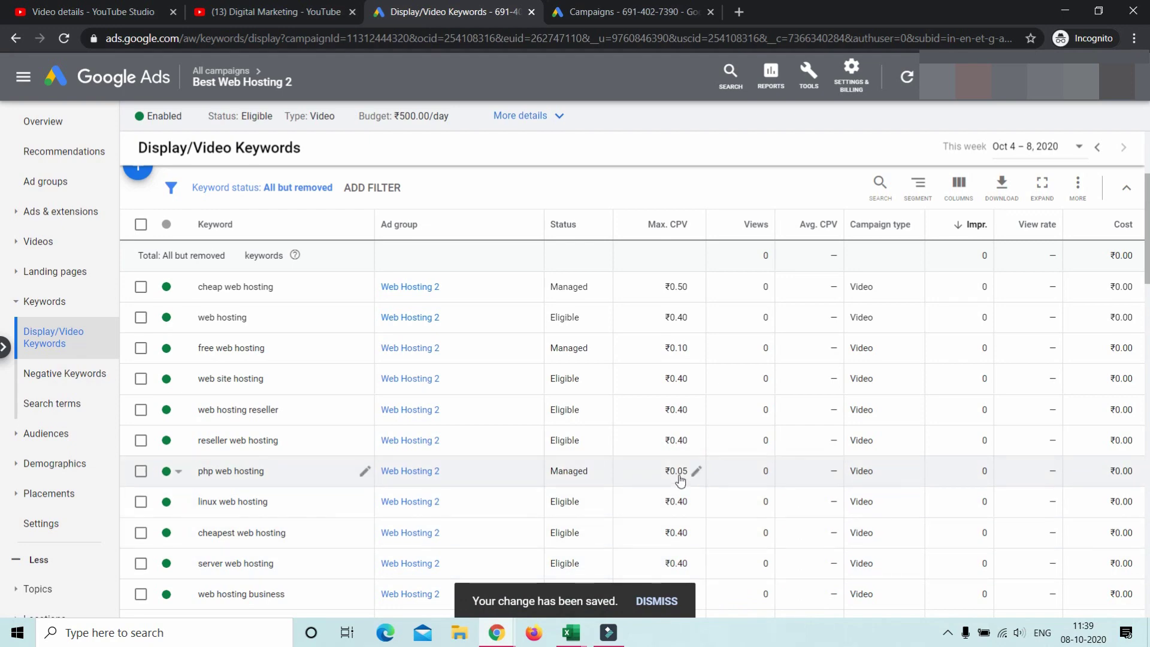
- Set the keyword-specific Max. CPV of "web hosting free" to ₹0.03 and save, then review the first keyword in the list
scroll(686, 497, "down", 2)
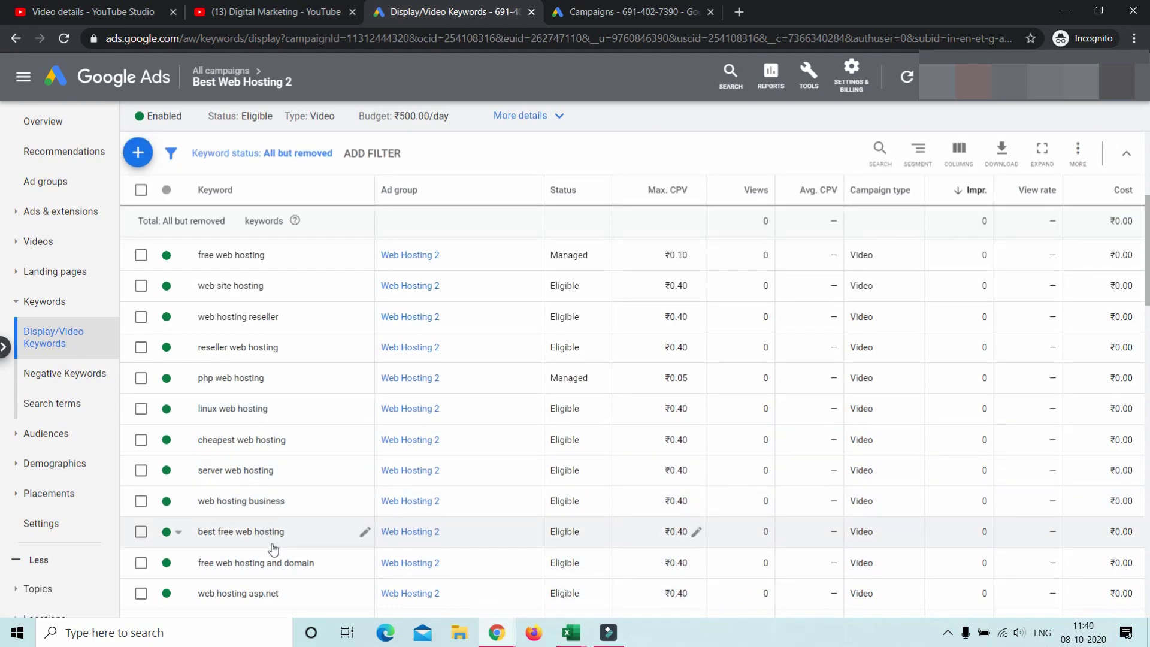
scroll(257, 532, "down", 2)
scroll(239, 531, "down", 2)
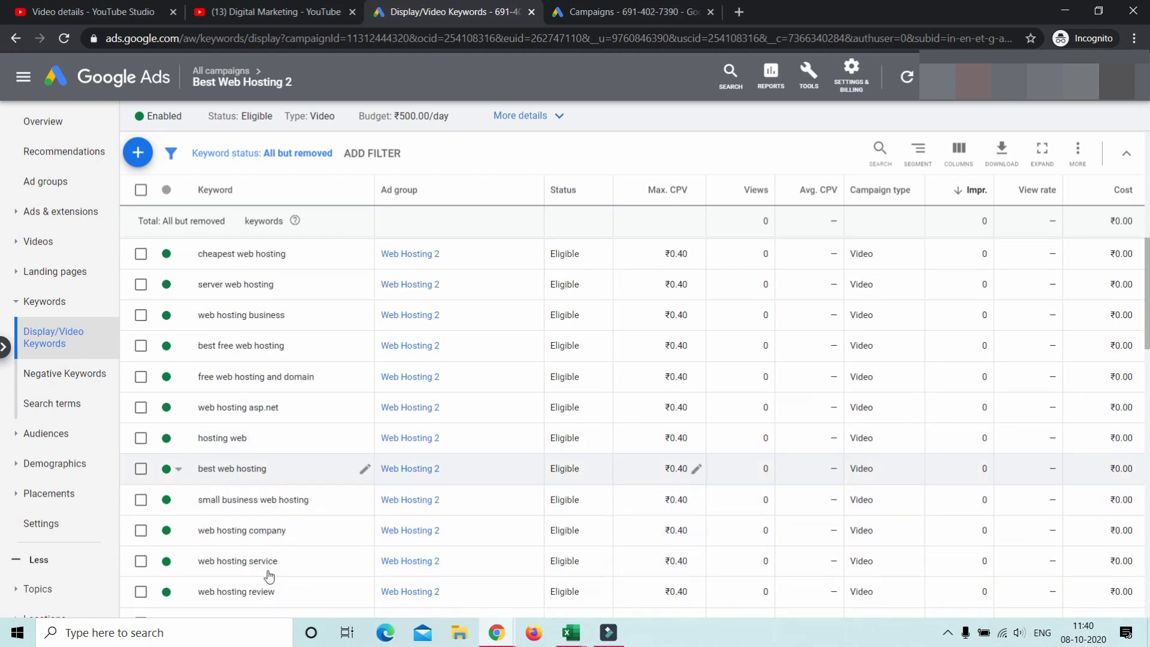
scroll(234, 539, "down", 2)
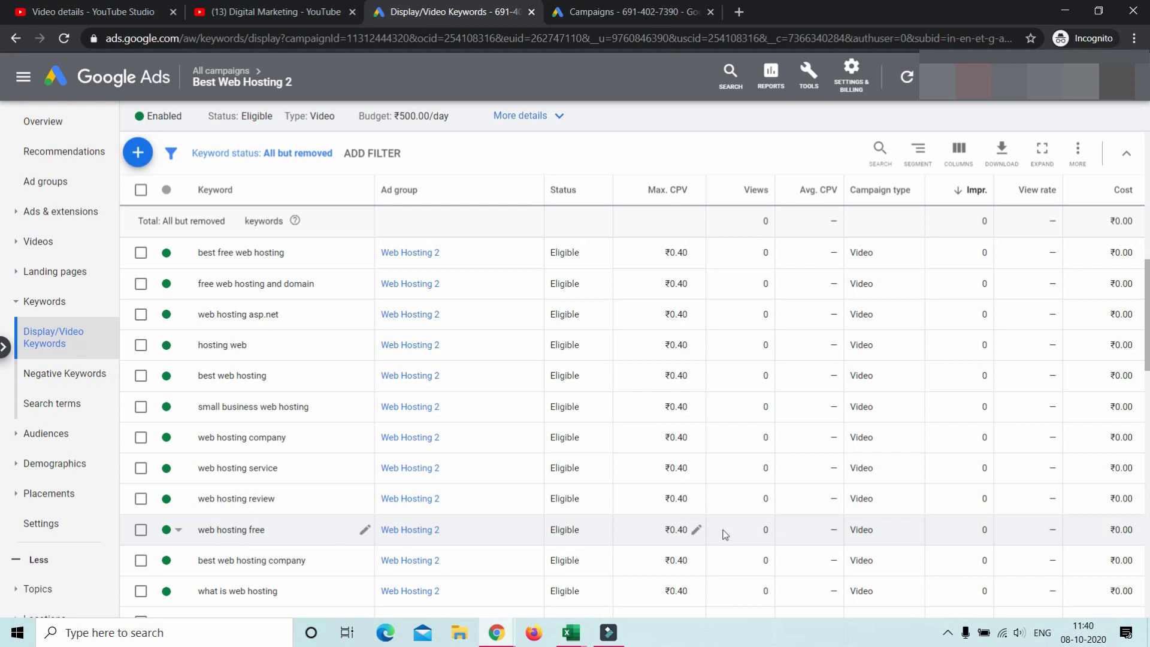
left_click(695, 531)
type(".")
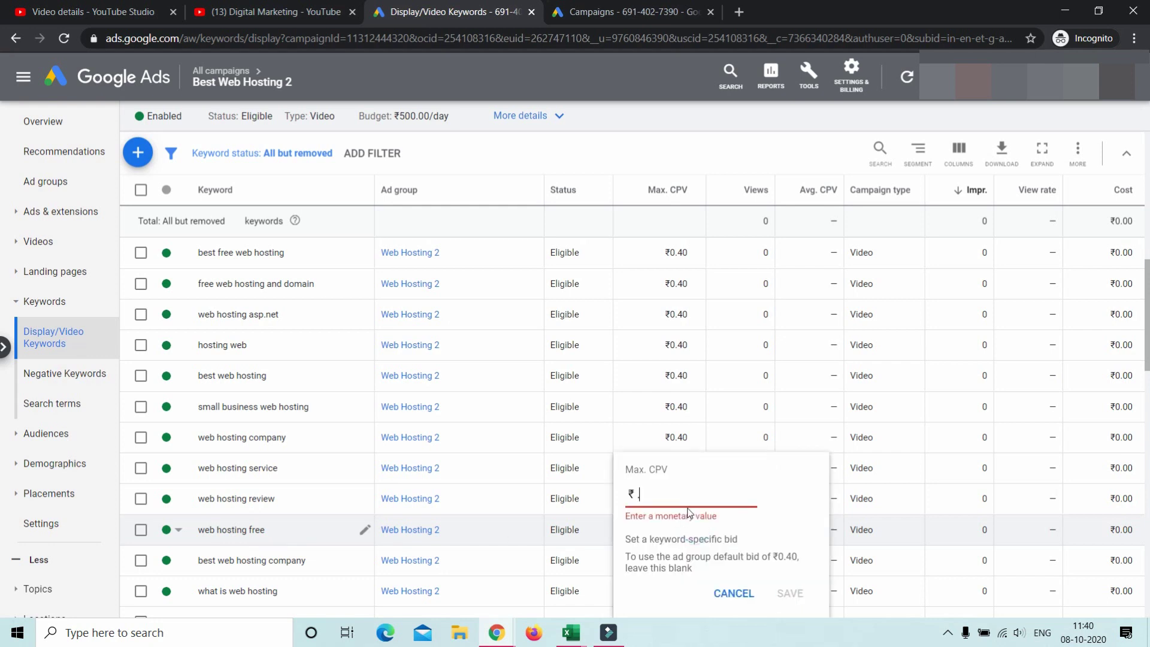
type("0")
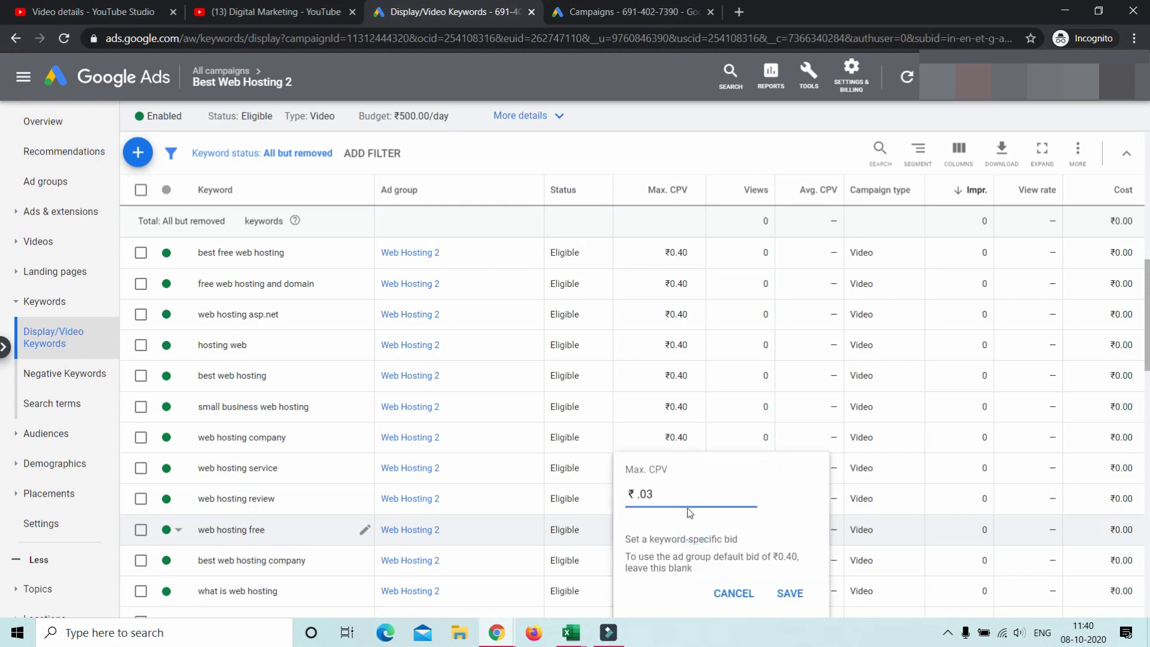
type("3")
left_click(788, 593)
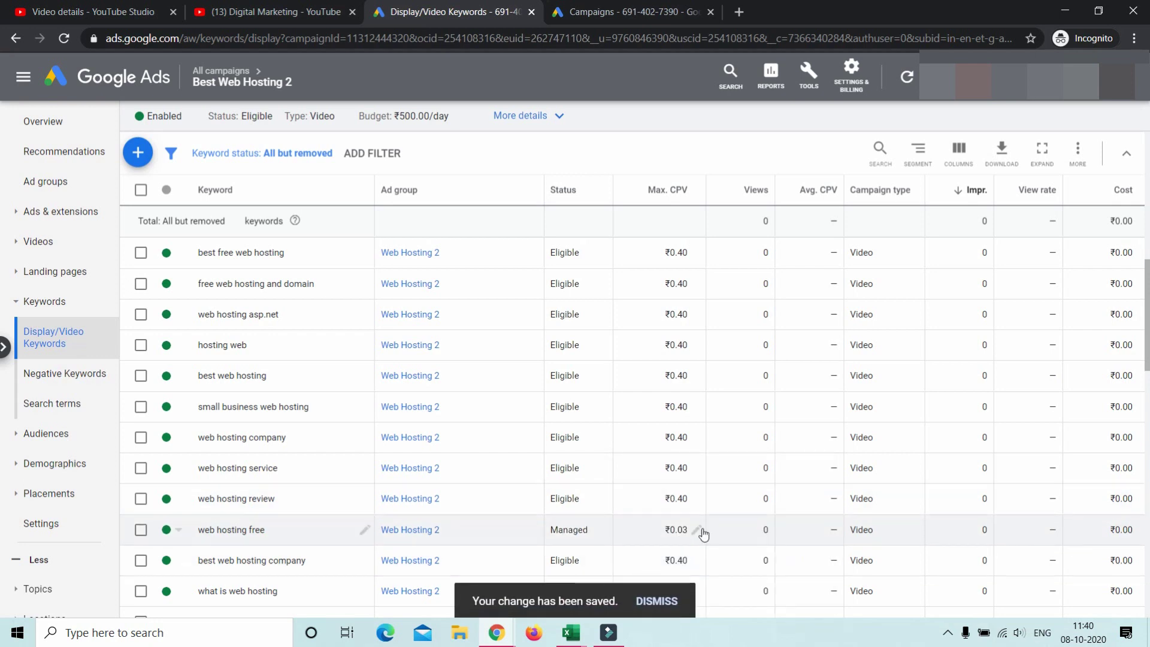
scroll(676, 397, "up", 6)
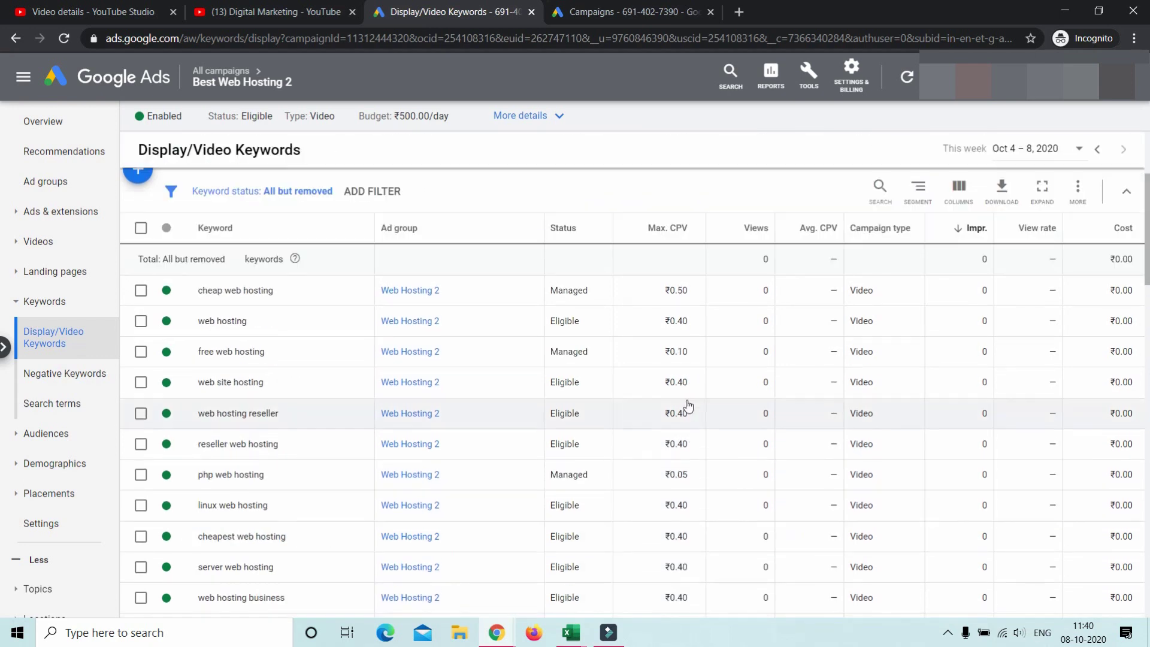
left_click_drag(281, 290, 200, 296)
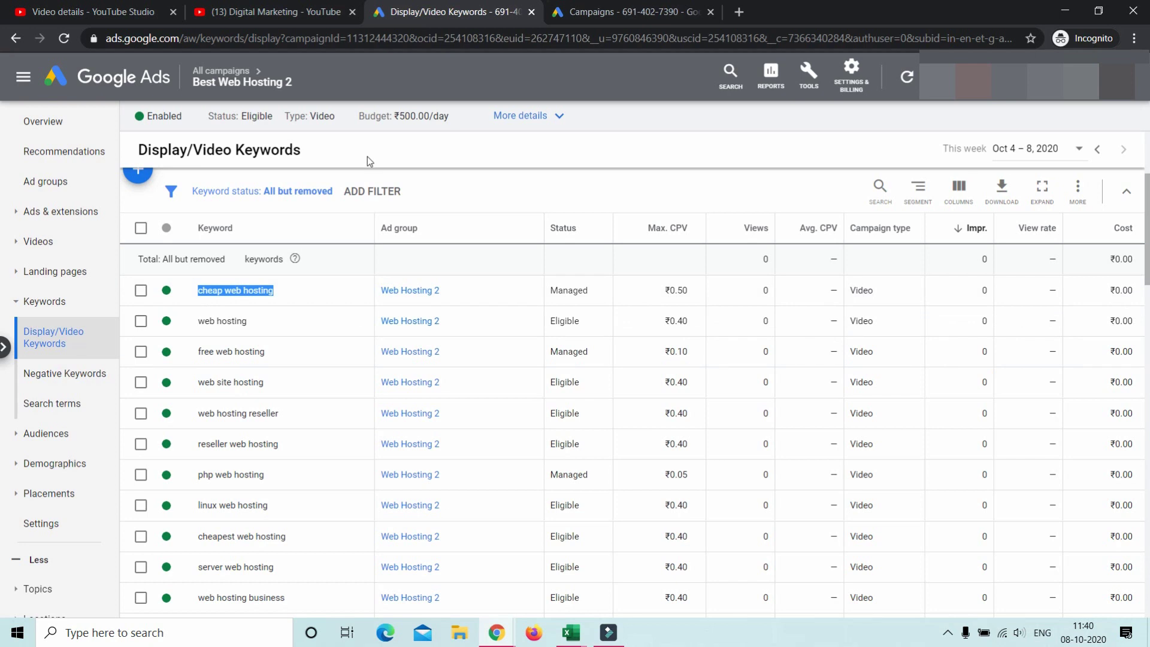
- Return to the list of all campaigns and compare the average CPV of Get Youtube Subscribers and Best web hosting
left_click(106, 79)
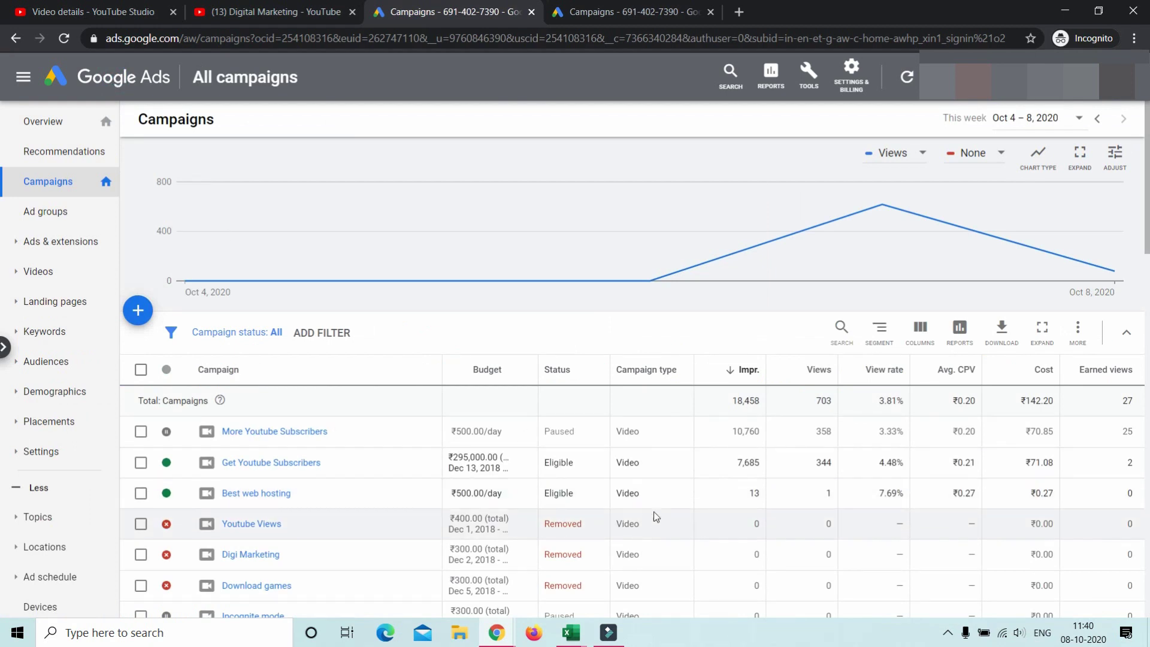
double_click(970, 463)
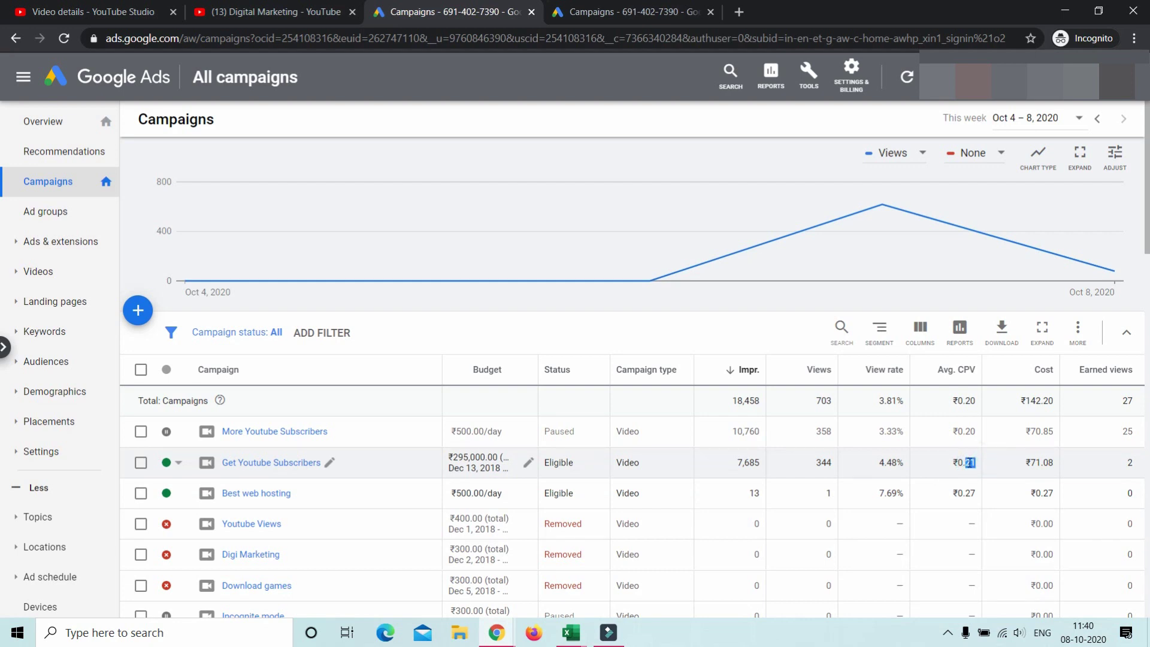
double_click(968, 493)
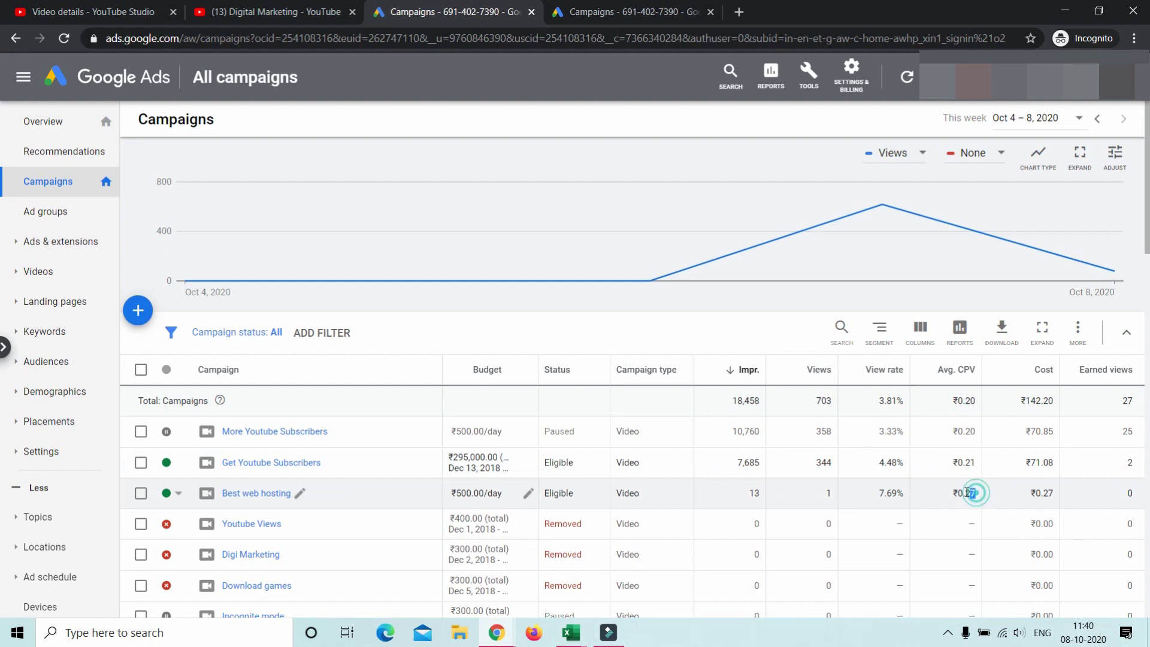
double_click(969, 461)
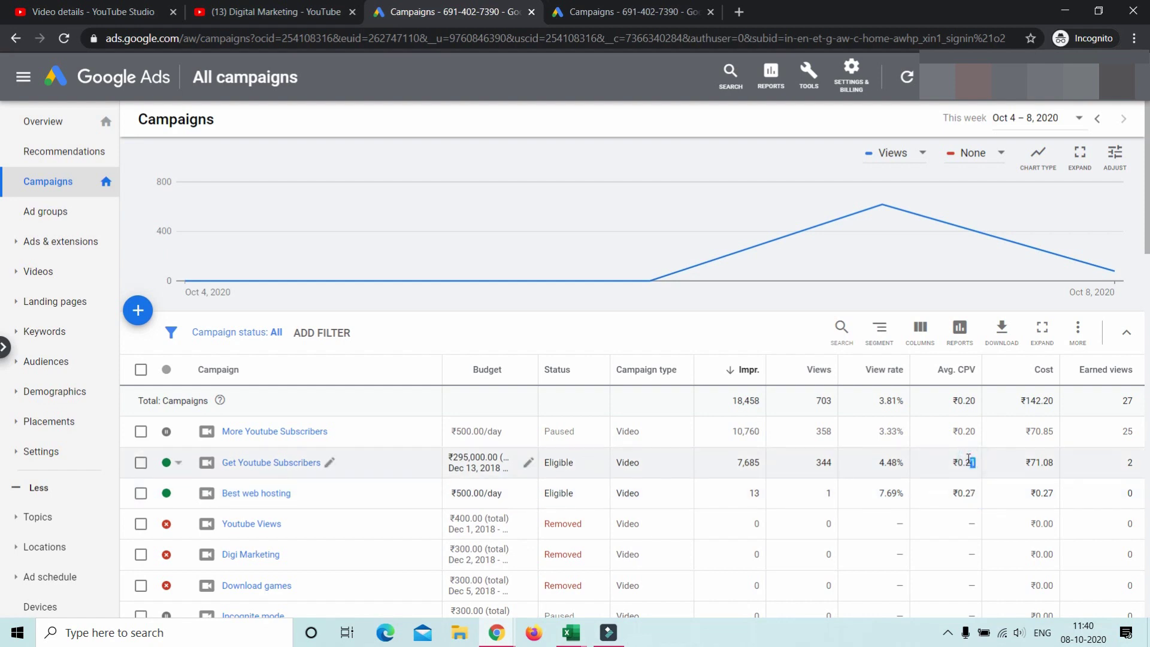
left_click(973, 465)
left_click(966, 460)
double_click(971, 461)
- Compare the impressions, views and view rates of the Get Youtube Subscribers and Best web hosting campaigns with their average CPV
left_click_drag(880, 460, 903, 460)
left_click_drag(878, 496, 978, 494)
left_click(882, 490)
left_click_drag(819, 490, 837, 498)
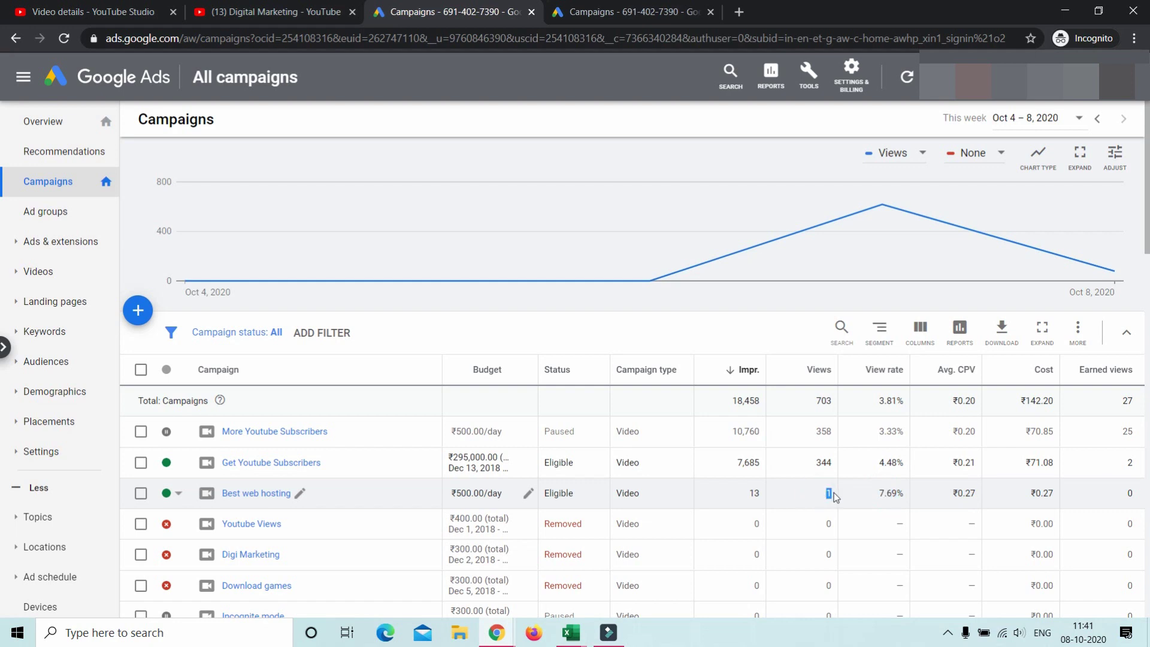
left_click_drag(880, 492, 903, 493)
double_click(756, 493)
double_click(742, 462)
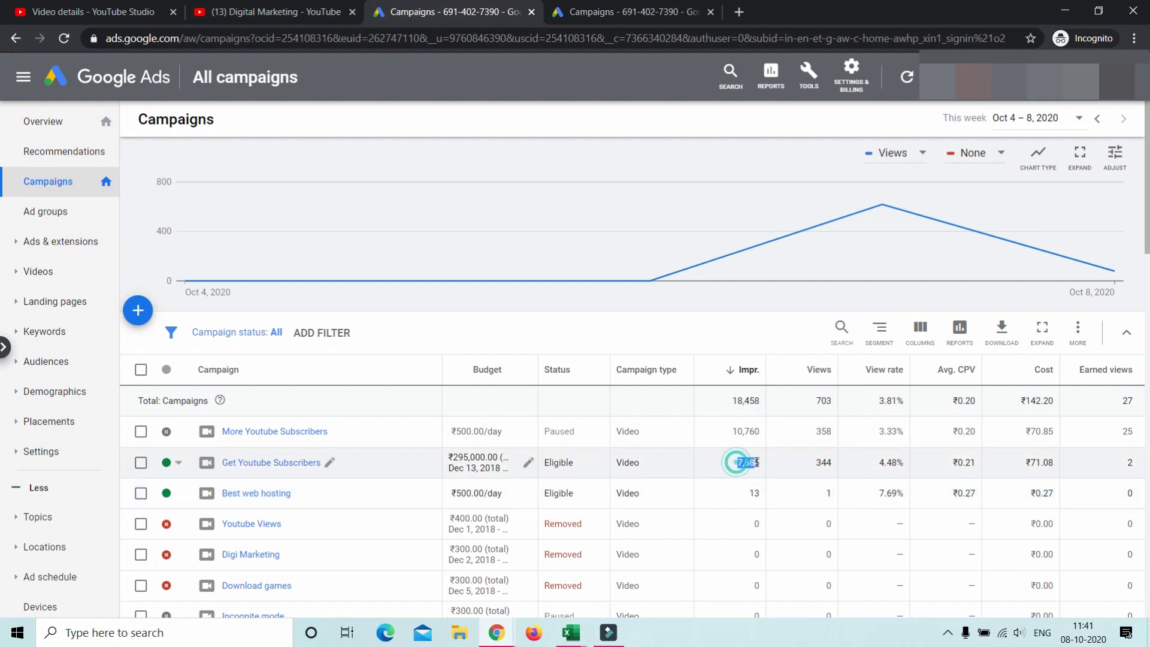
double_click(815, 463)
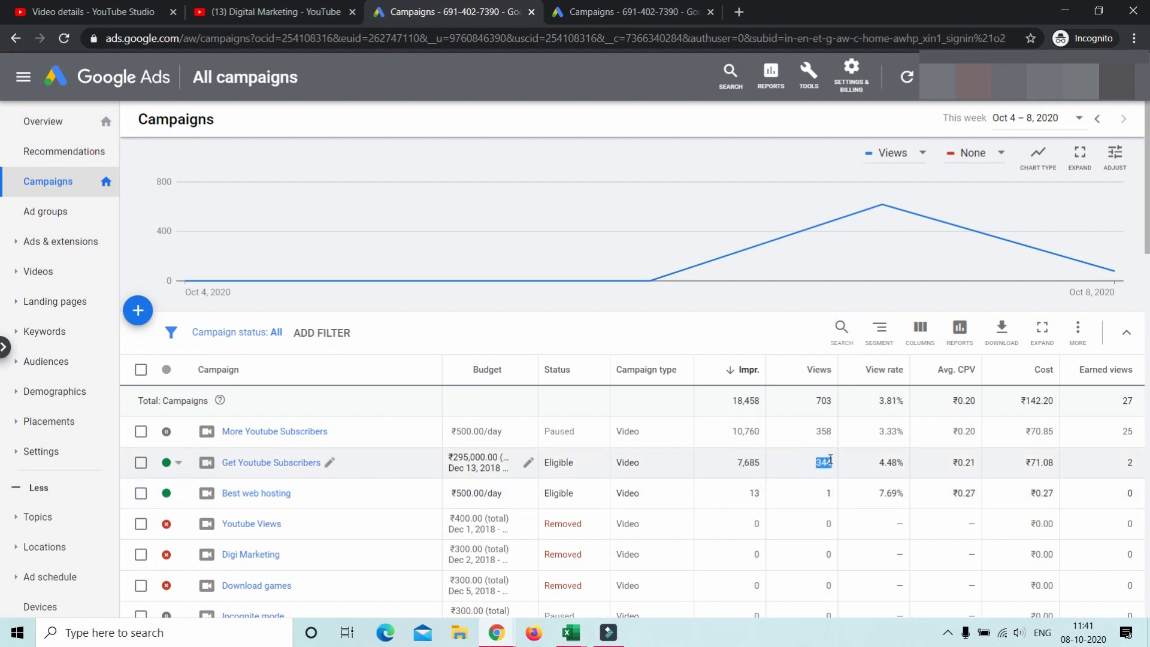
double_click(884, 463)
double_click(961, 462)
- Set the campaign list's date range to All time and examine the average CPV of the campaigns, including Jio caller tune
scroll(912, 436, "down", 8)
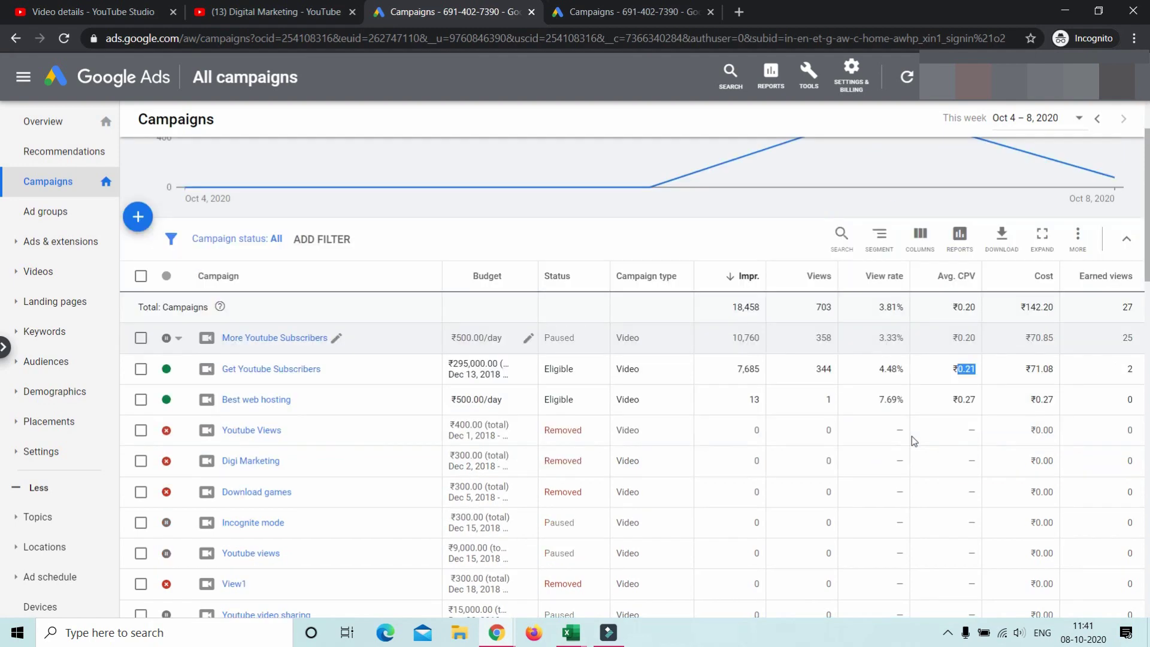
scroll(326, 528, "down", 3)
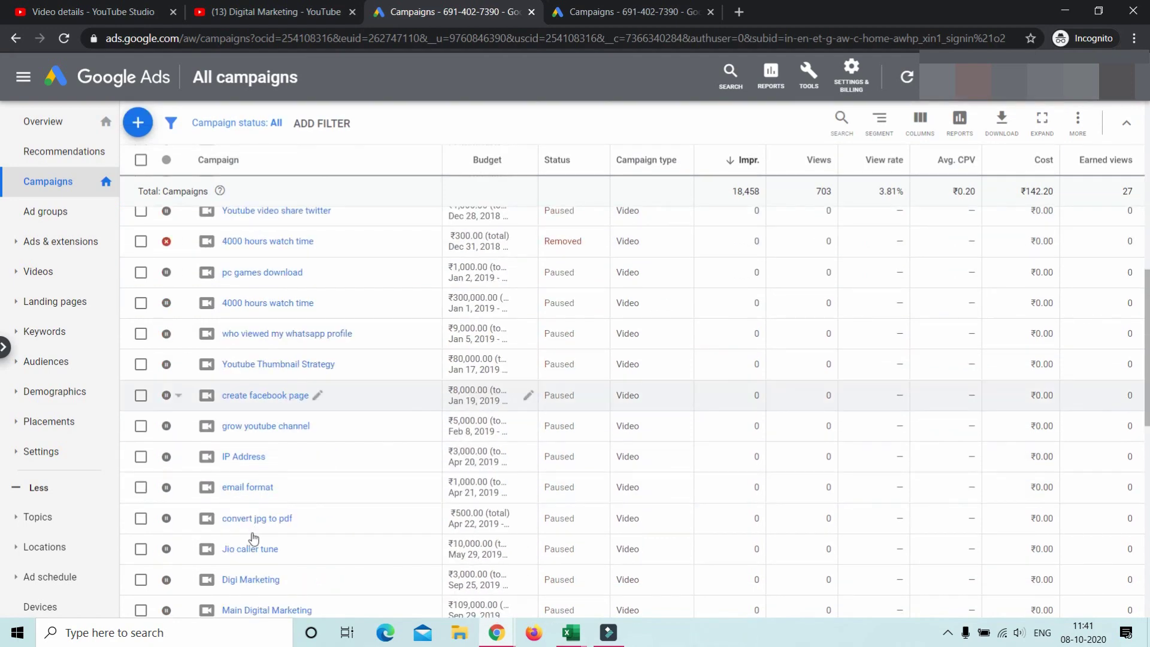
scroll(946, 306, "up", 10)
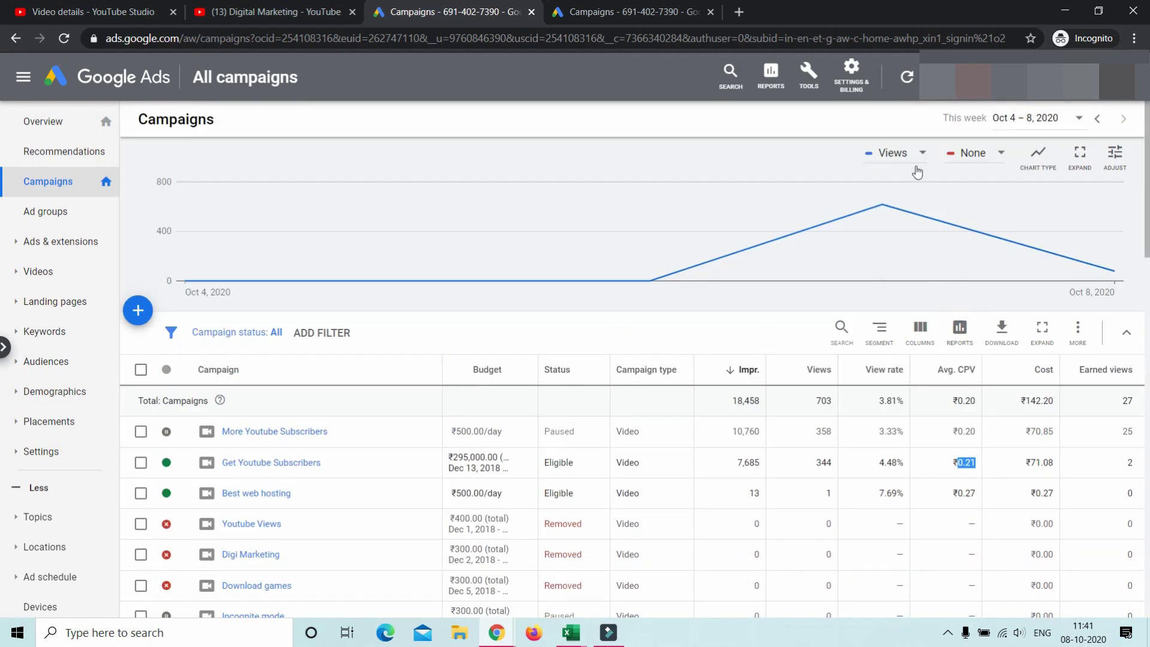
left_click(1019, 118)
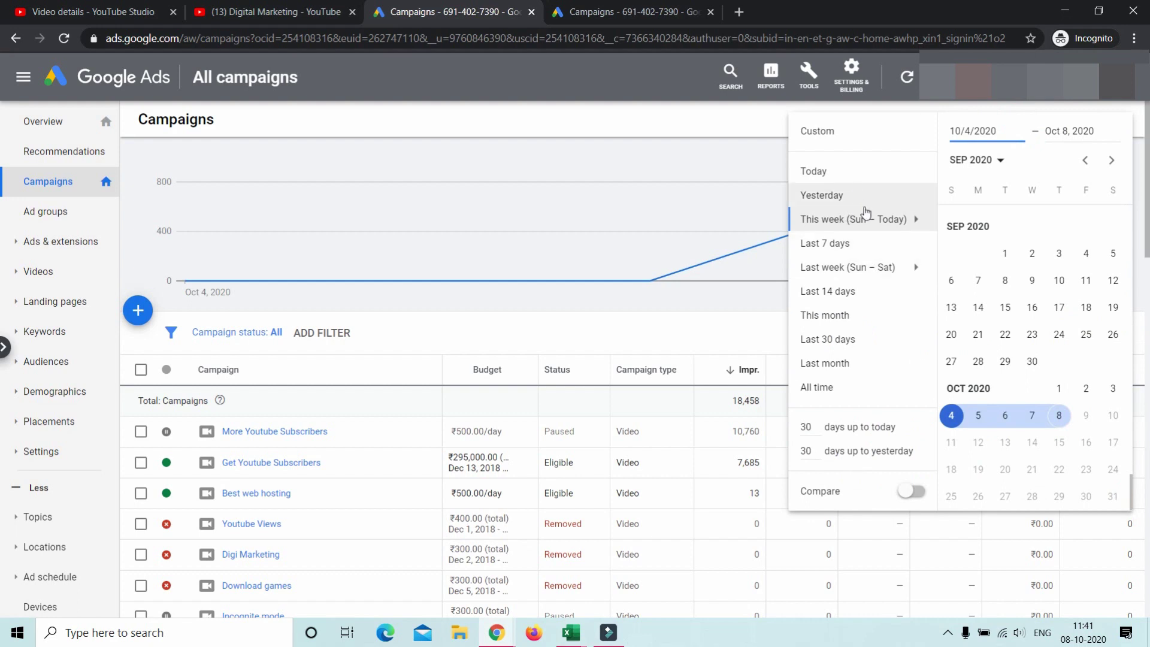
left_click(820, 387)
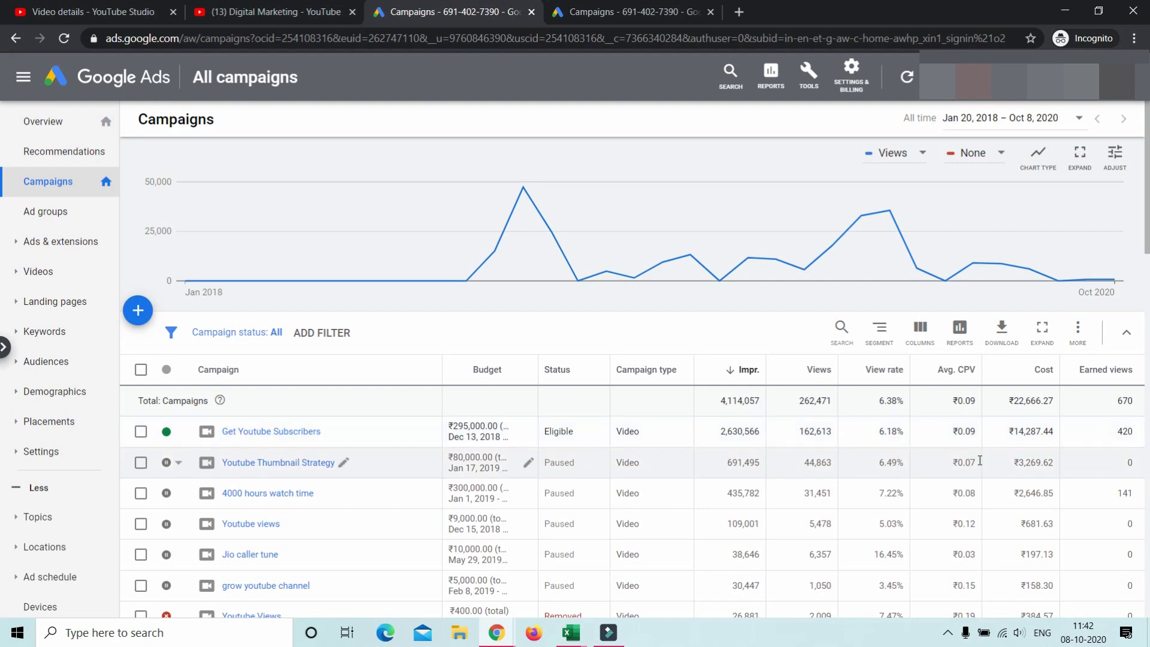
double_click(959, 552)
scroll(960, 552, "down", 2)
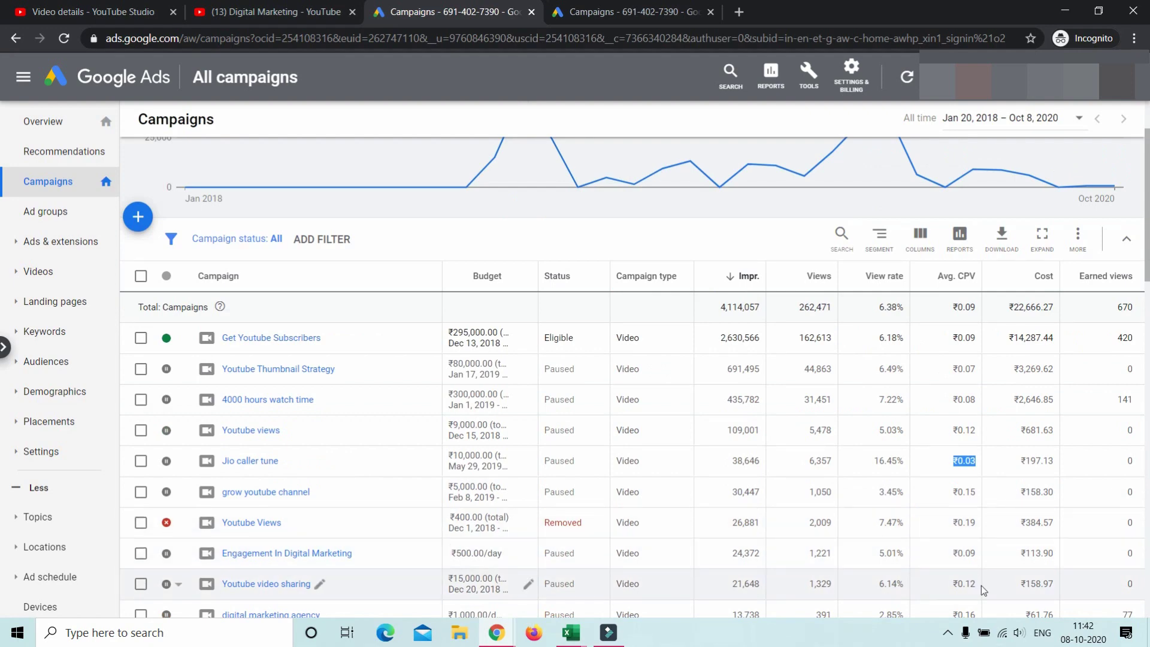
scroll(976, 599, "down", 2)
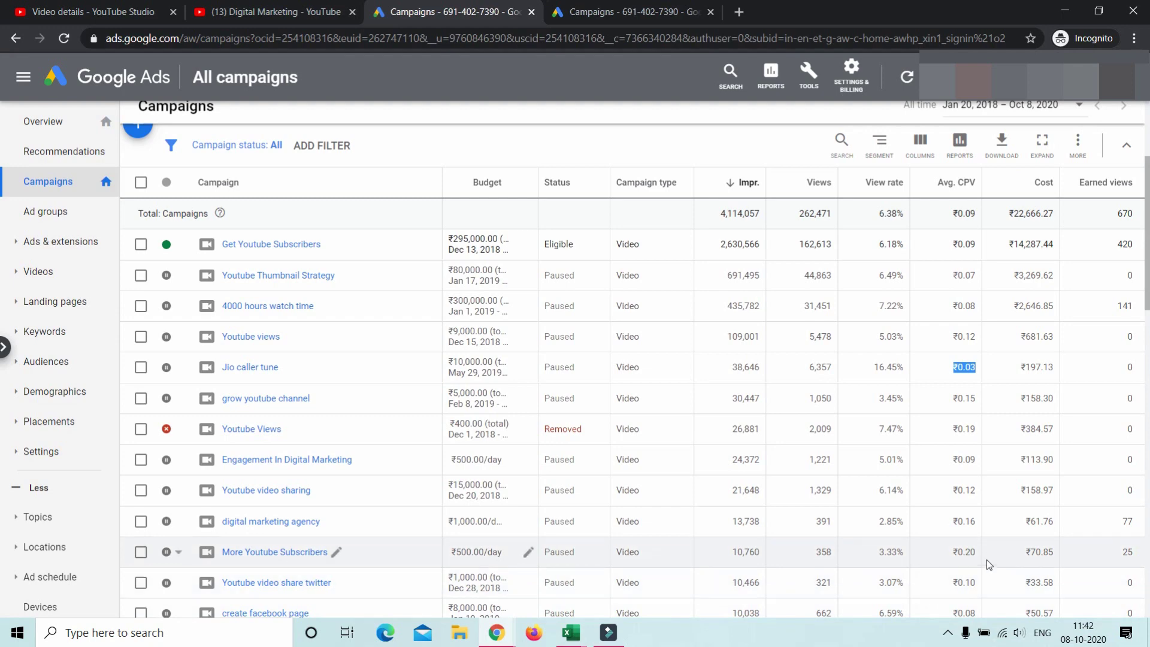
scroll(983, 575, "down", 2)
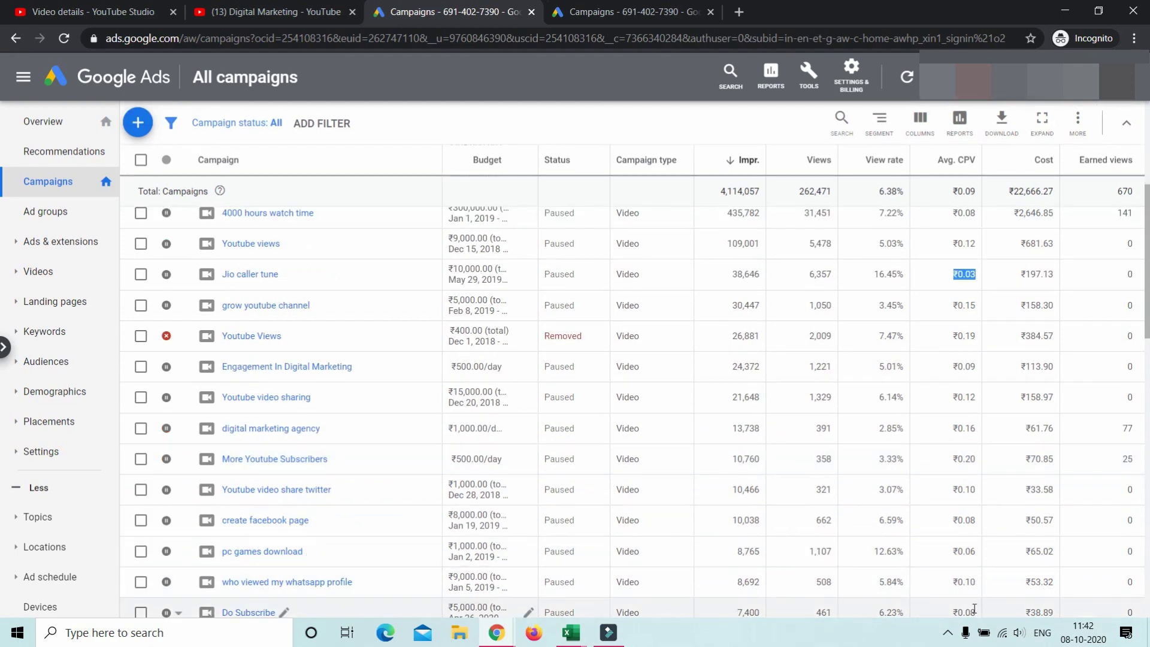
scroll(849, 390, "up", 5)
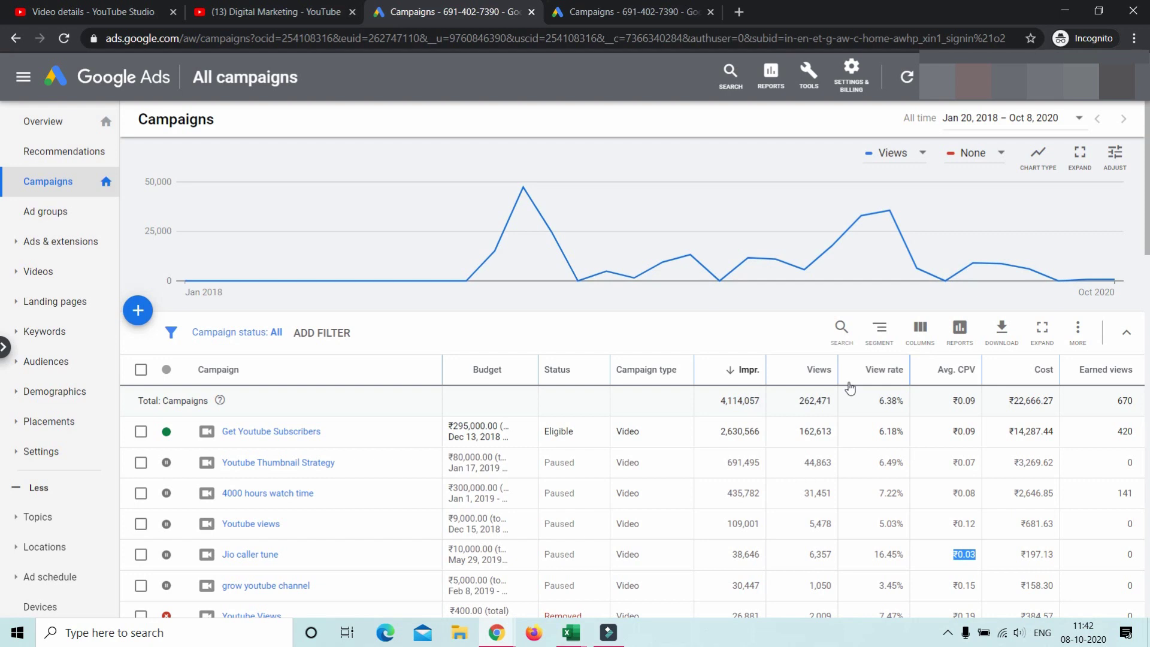
left_click(626, 12)
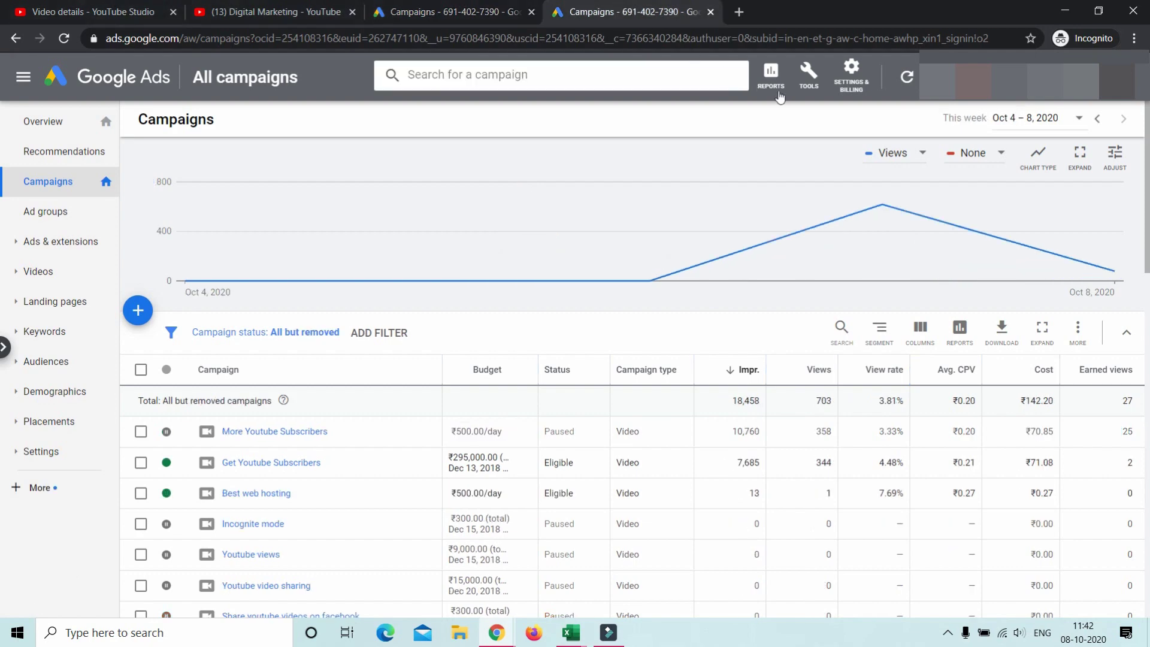
left_click(474, 11)
left_click(861, 69)
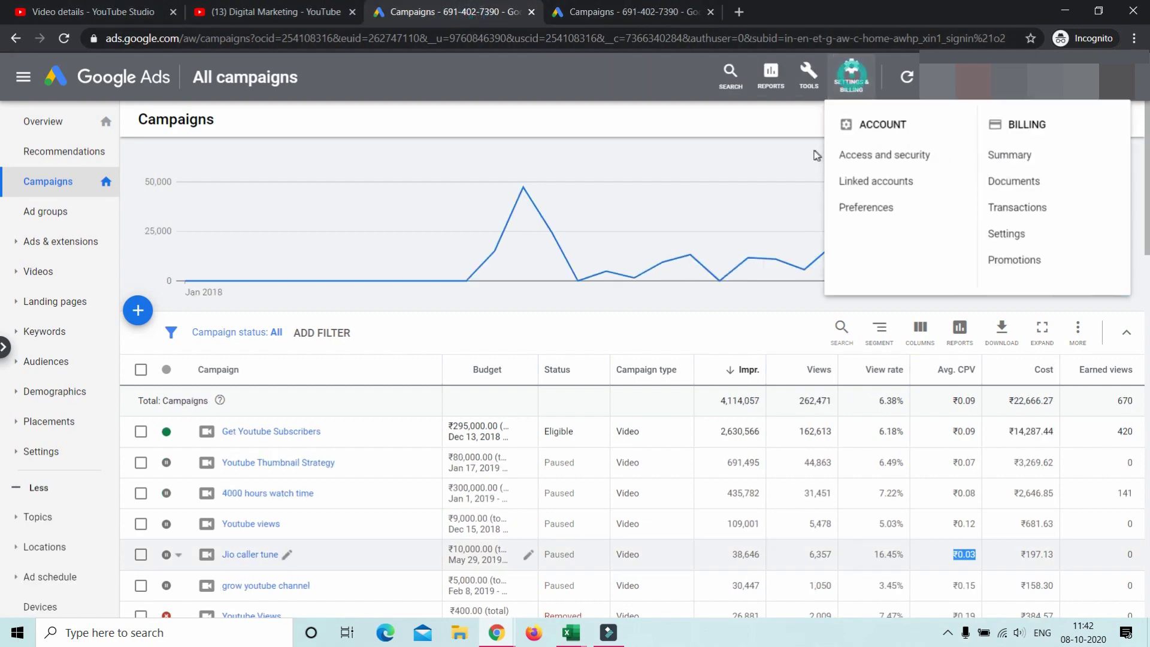
left_click(861, 69)
left_click(861, 69)
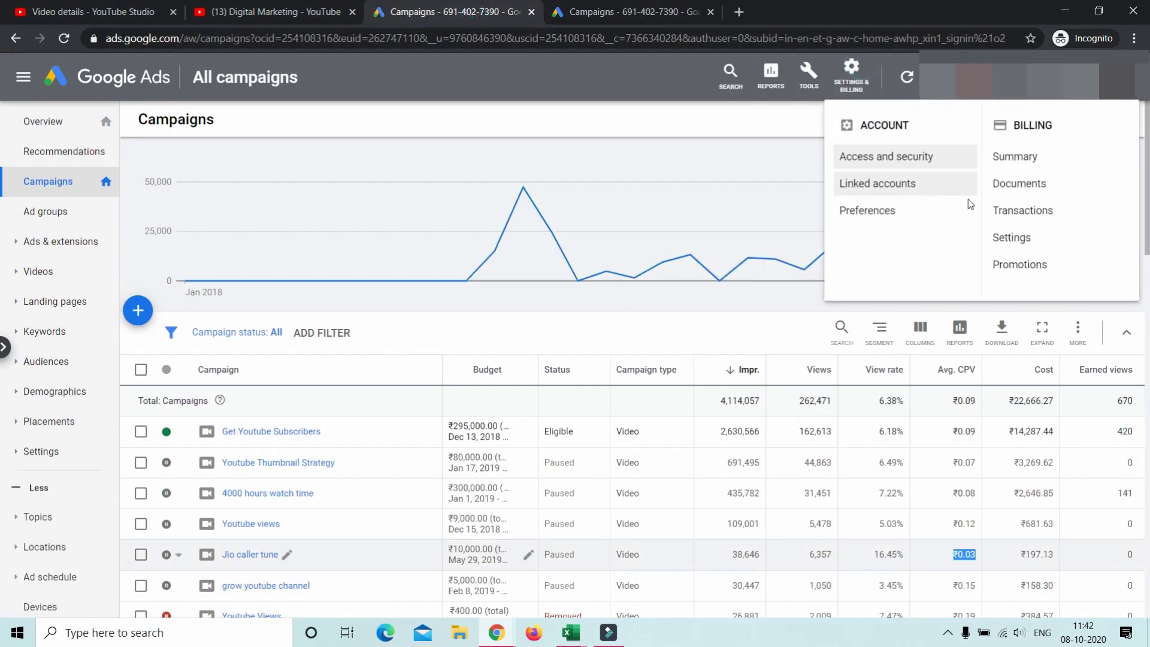
- Open Keyword Planner, and copy "Best Web Hosting" from the video's title in YouTube Studio
left_click(809, 74)
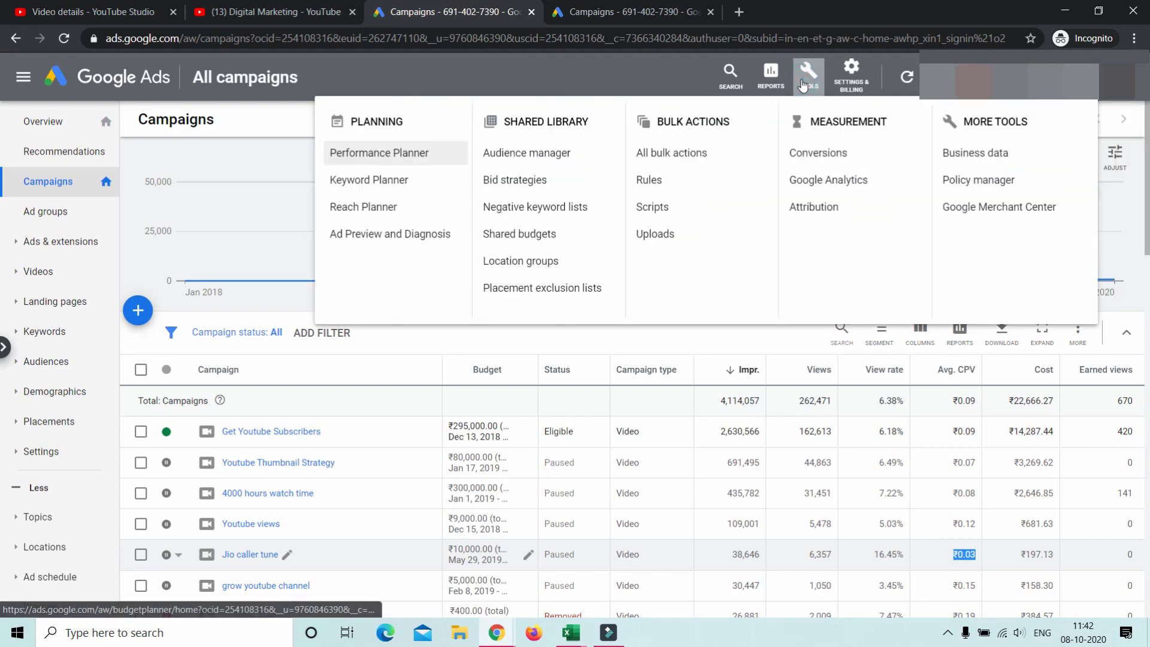
left_click(386, 173)
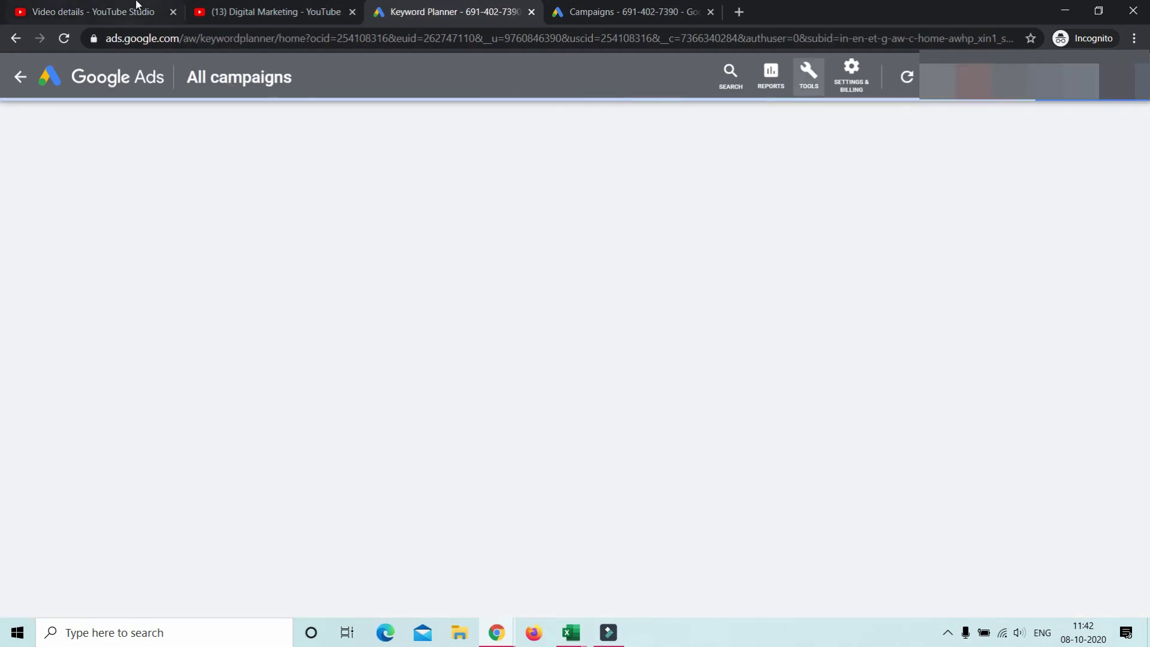
left_click(141, 10)
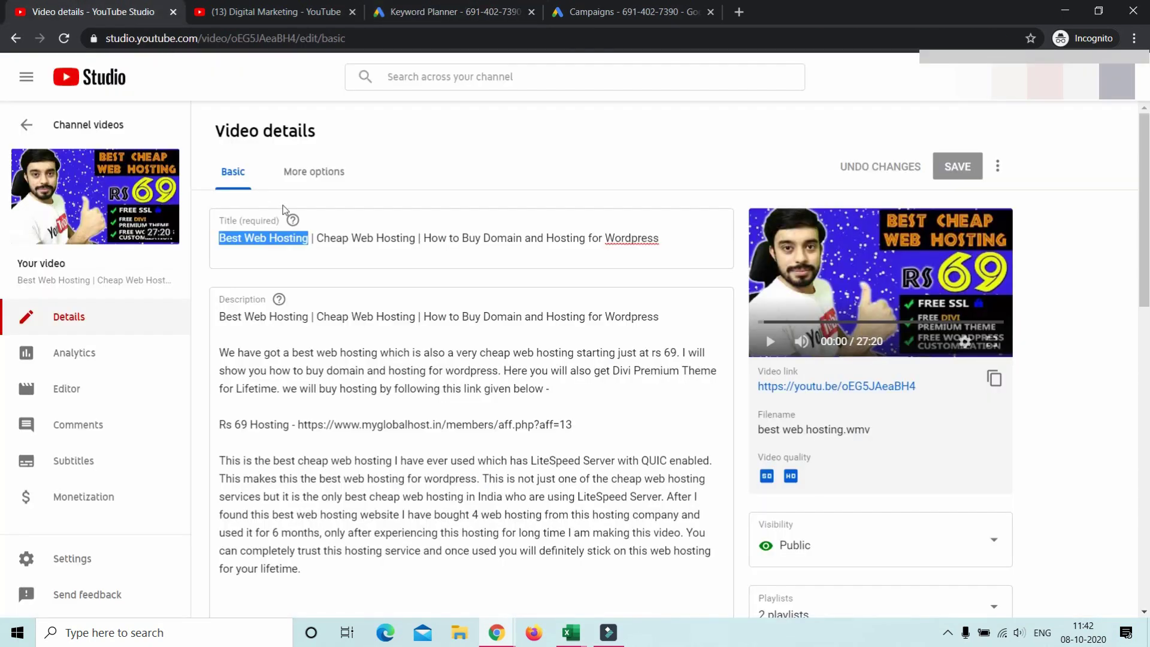
right_click(280, 237)
left_click(328, 290)
- Get keyword ideas in Keyword Planner for the pasted phrase "Best Web Hosting"
key("ctrl+4")
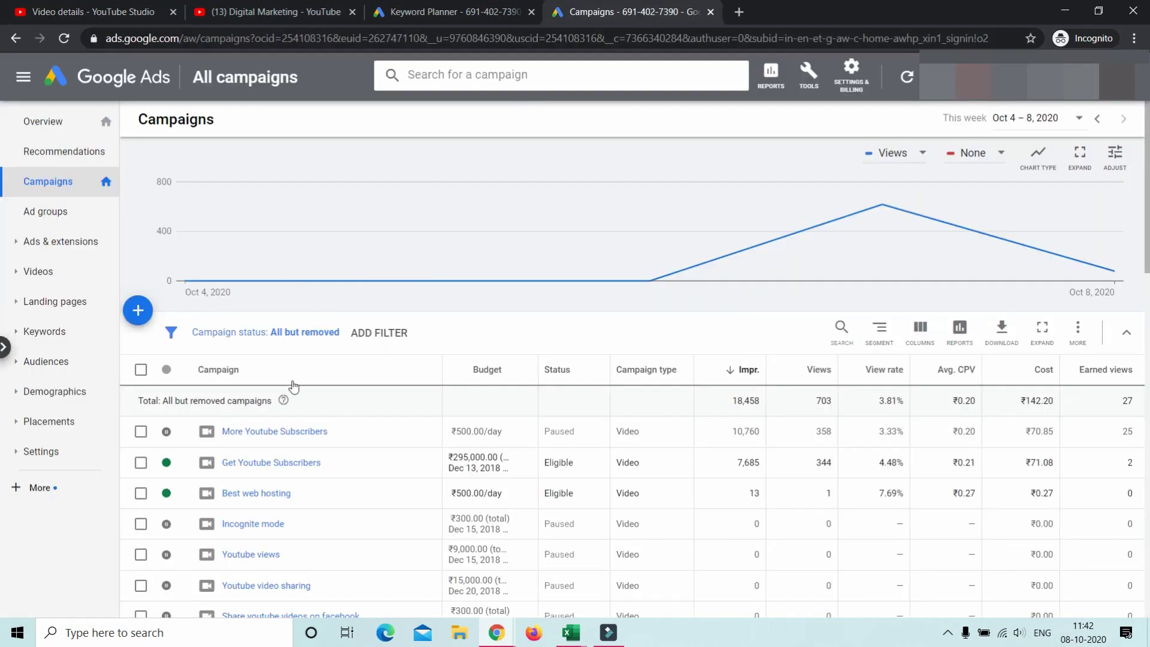
left_click(474, 8)
left_click(249, 210)
key("ctrl+v")
key("Return")
left_click(231, 473)
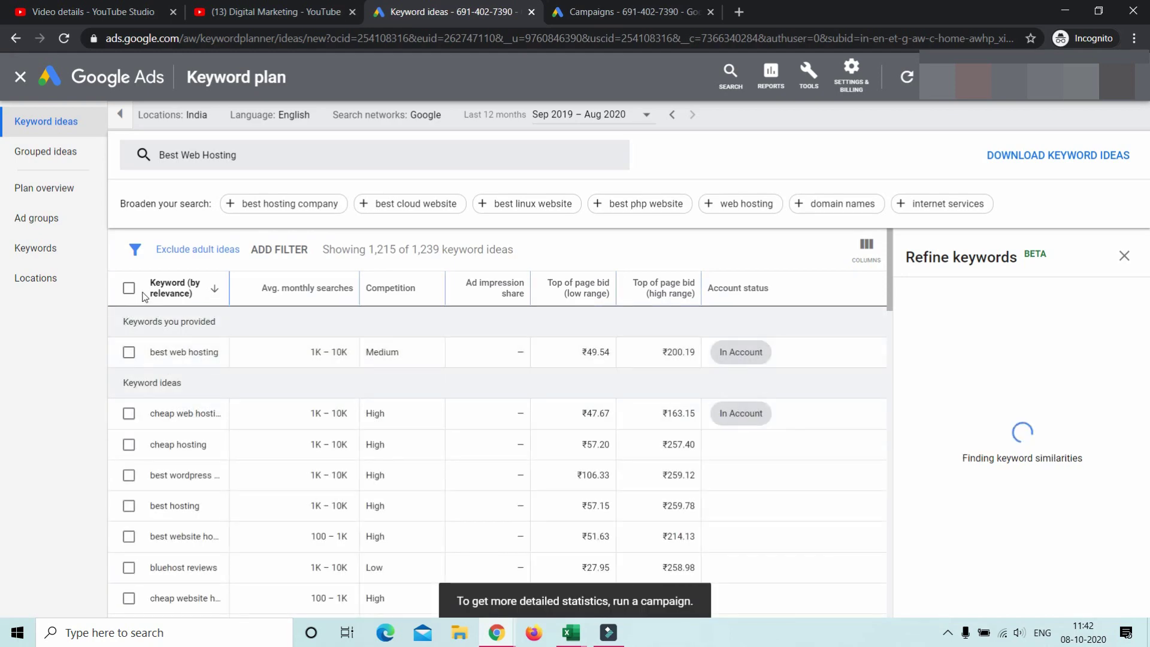
- Widen the Keyword column to show full keywords and select all keyword ideas, not only those on the current page
scroll(384, 372, "down", 5)
scroll(226, 266, "up", 5)
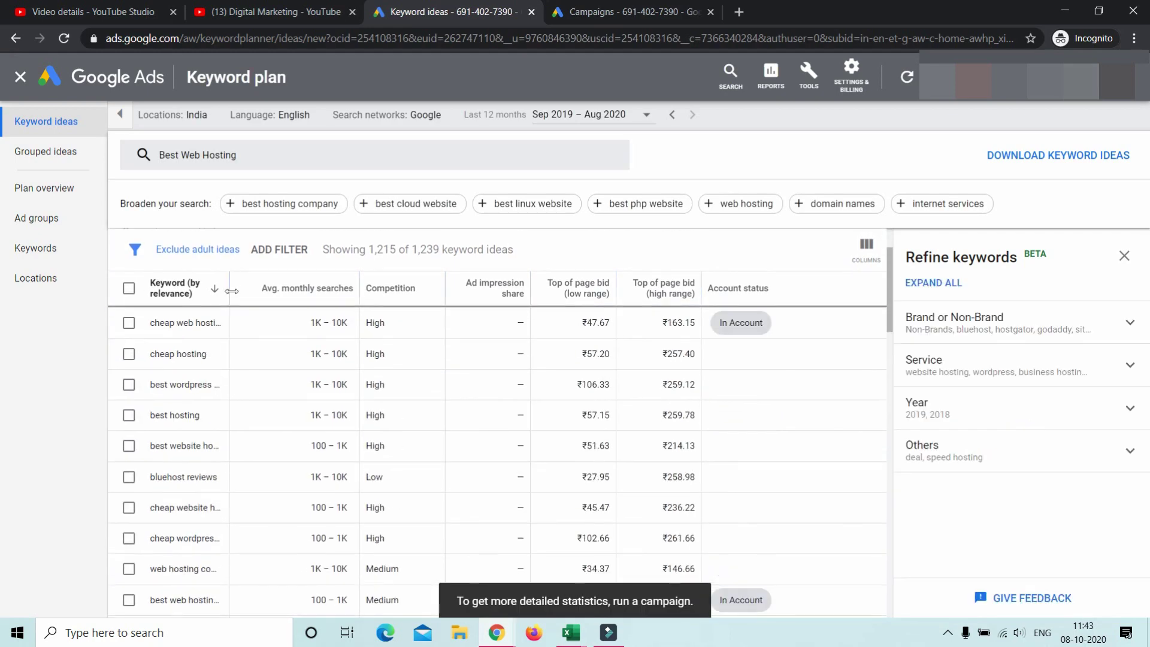
left_click_drag(230, 291, 379, 296)
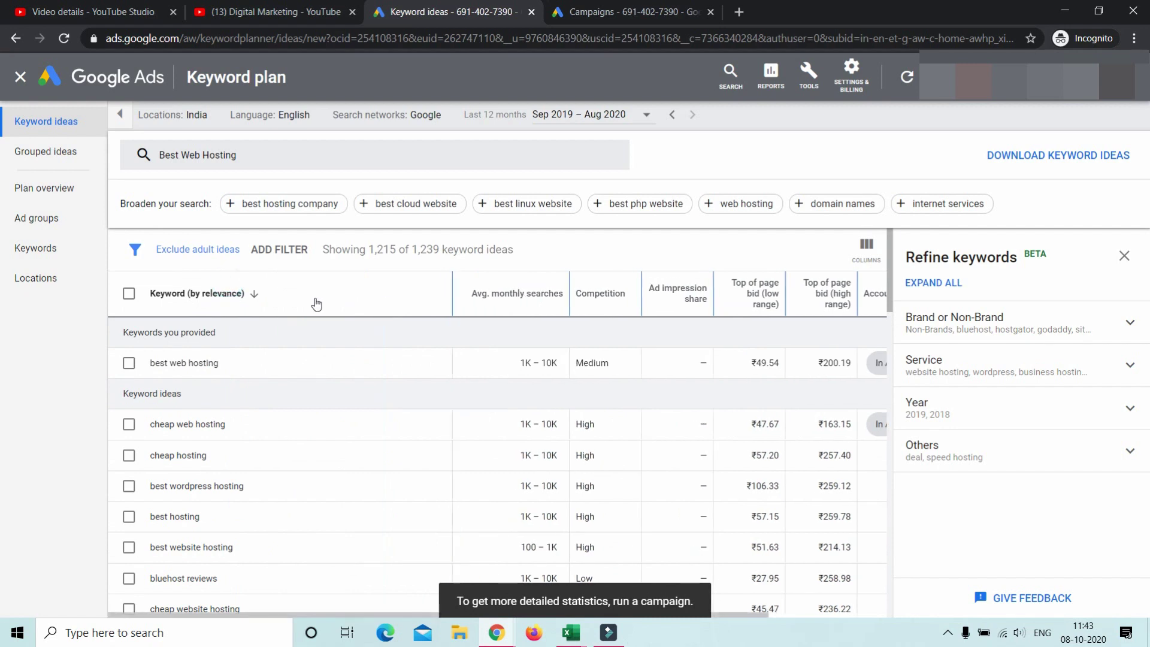
left_click(129, 293)
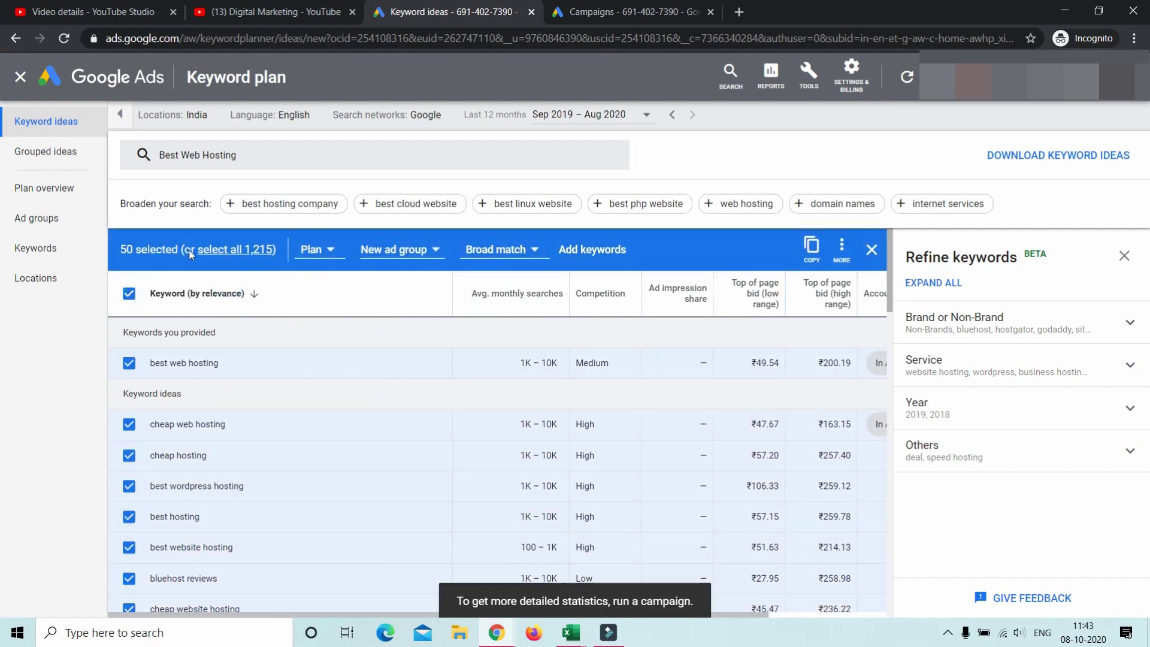
left_click(260, 251)
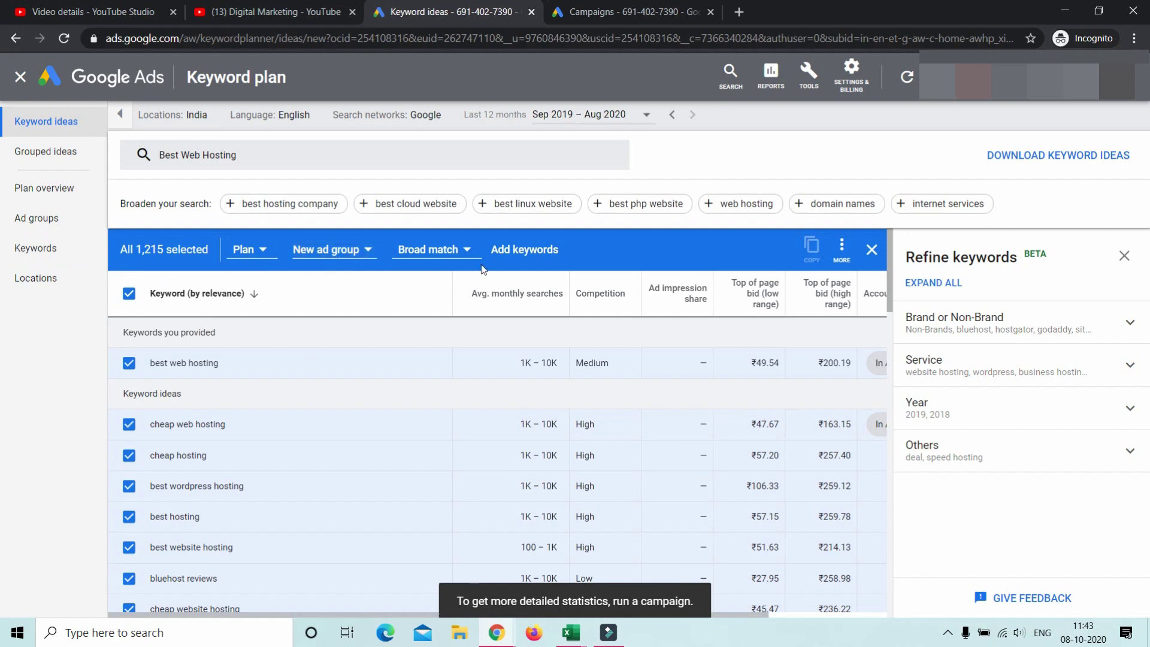
- Download the keyword ideas as a .csv file and open the downloaded Keyword Stats file in Excel
left_click(1055, 154)
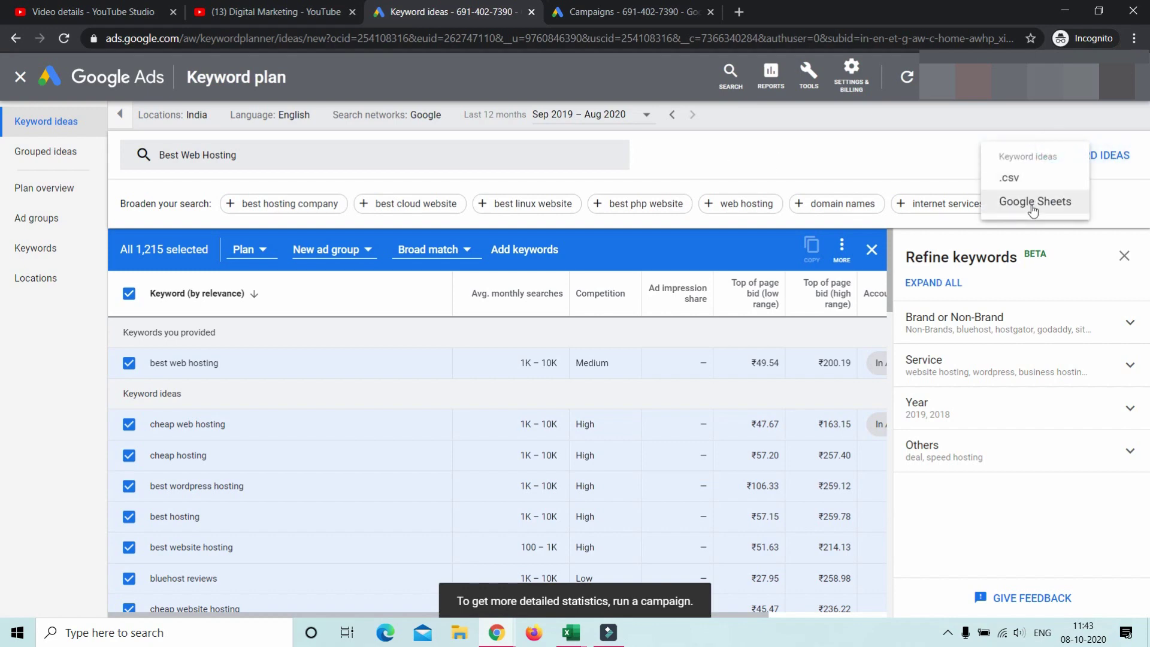
left_click(1011, 180)
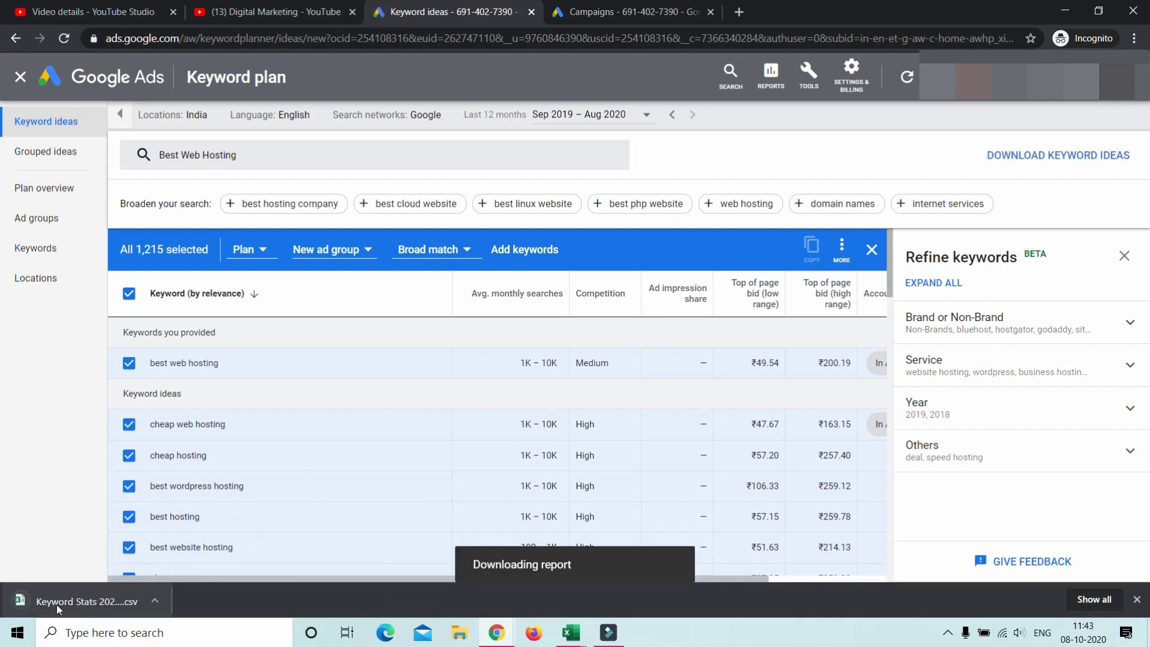
left_click(69, 603)
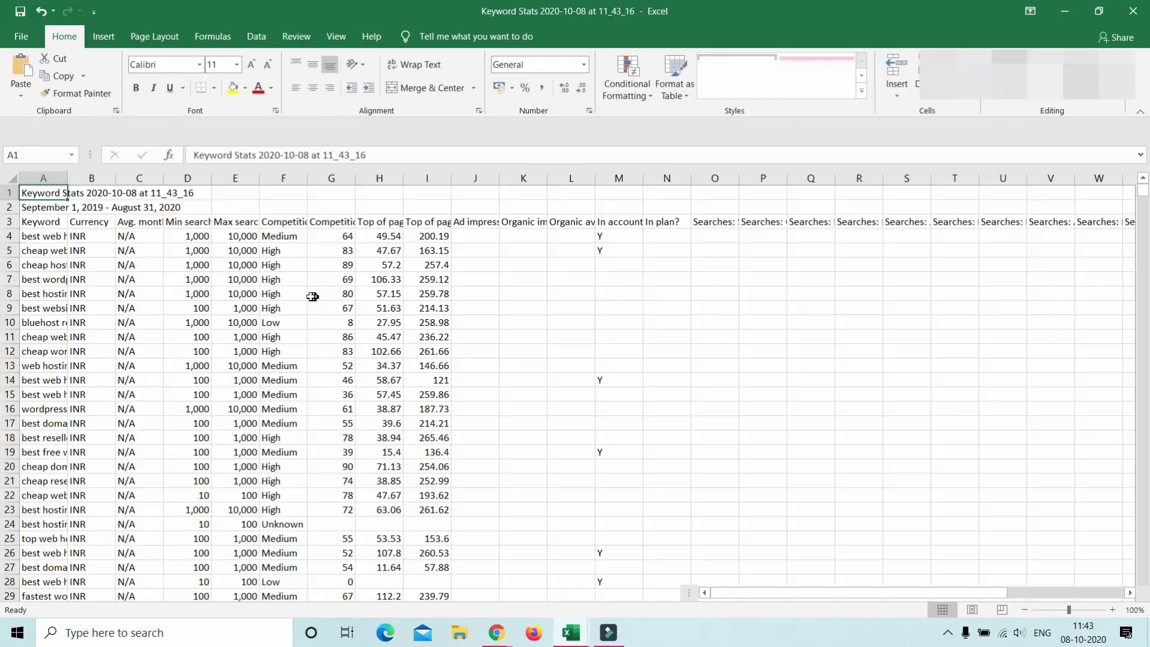
- Widen column A of the Keyword Stats sheet and look through the keywords from "best web hosting" onward
left_click_drag(67, 174, 378, 180)
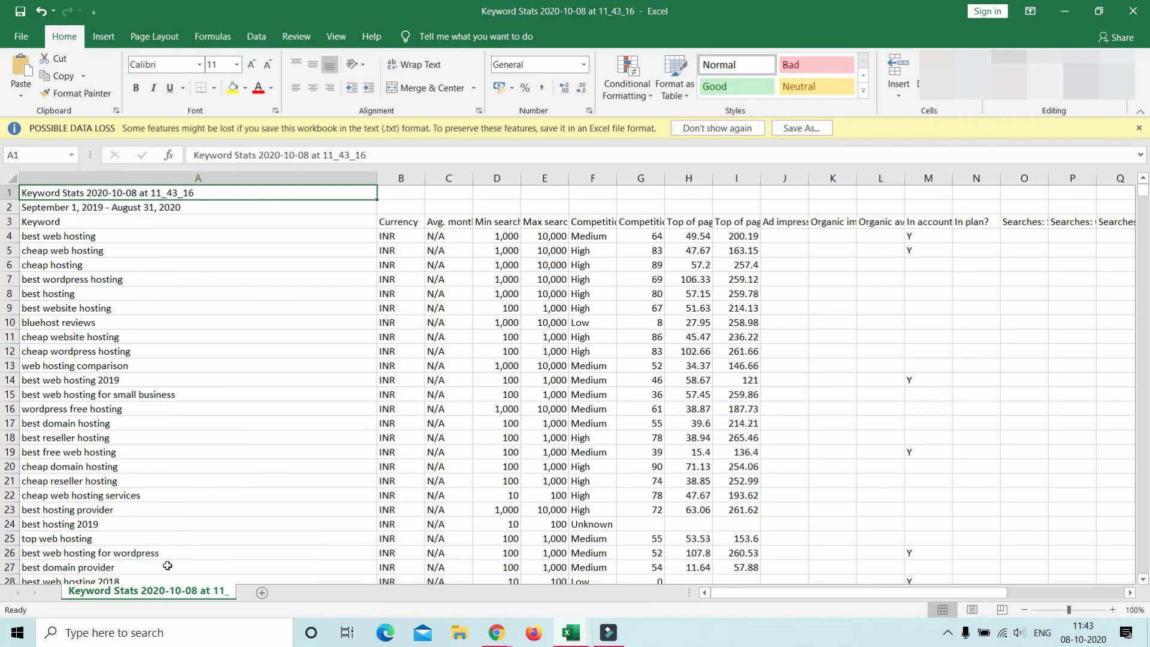
left_click(145, 236)
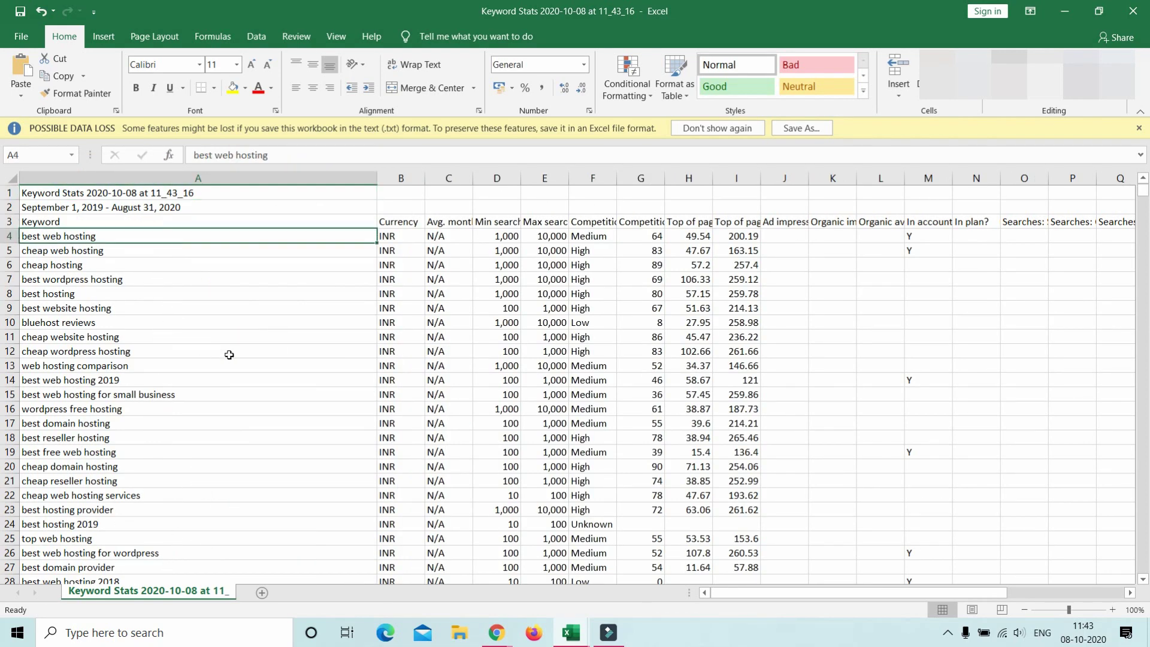
scroll(200, 370, "down", 8)
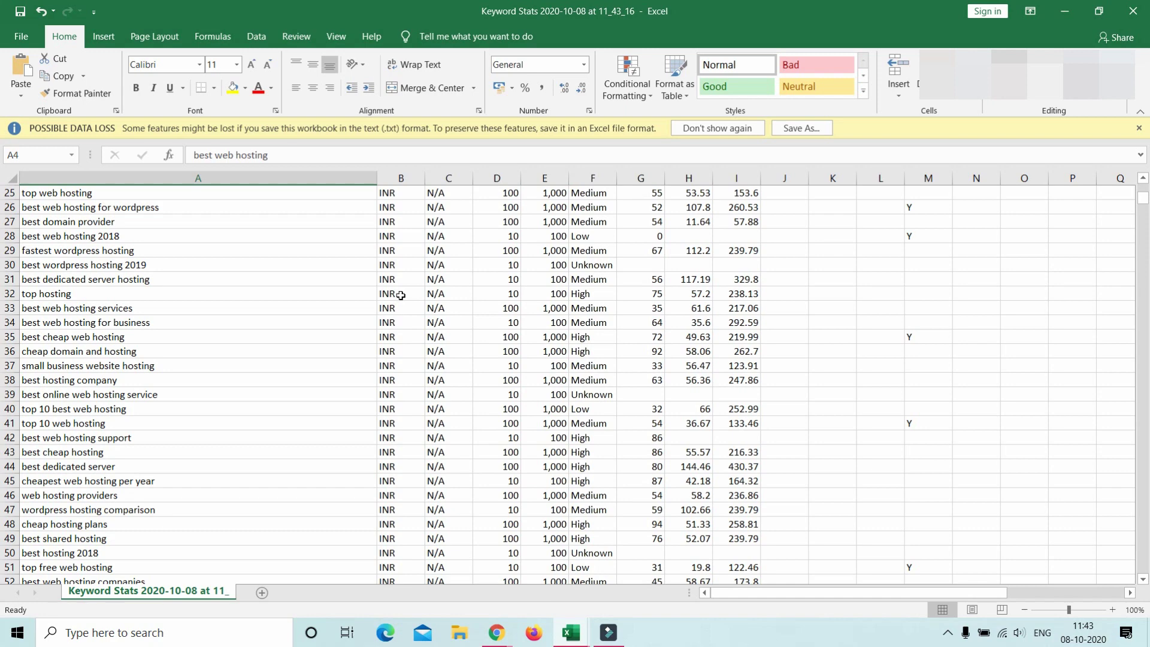
- Minimize the Keyword Stats workbook and switch back to the Keyword Planner ideas in Chrome
left_click(1065, 10)
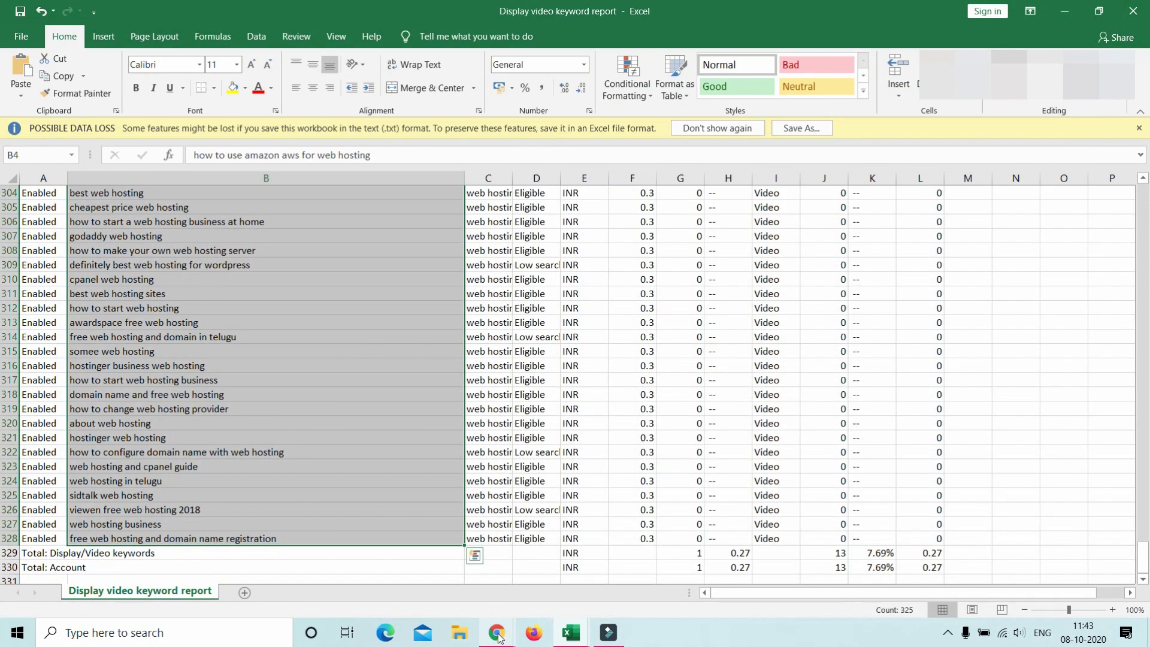
mouse_move(498, 637)
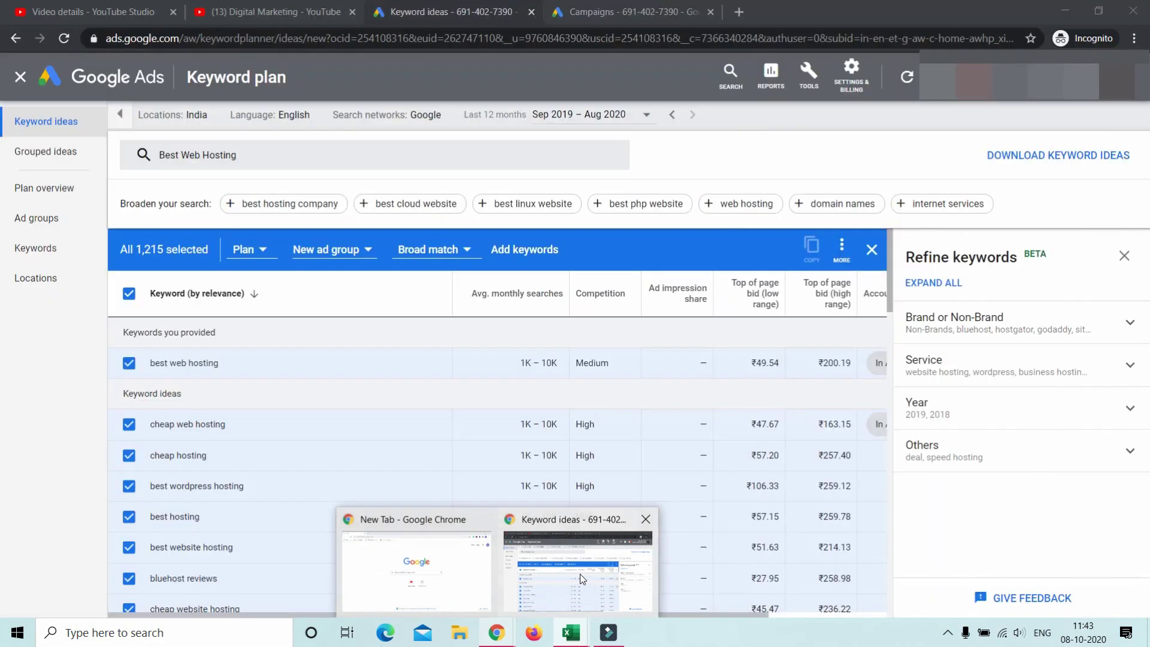
left_click(580, 574)
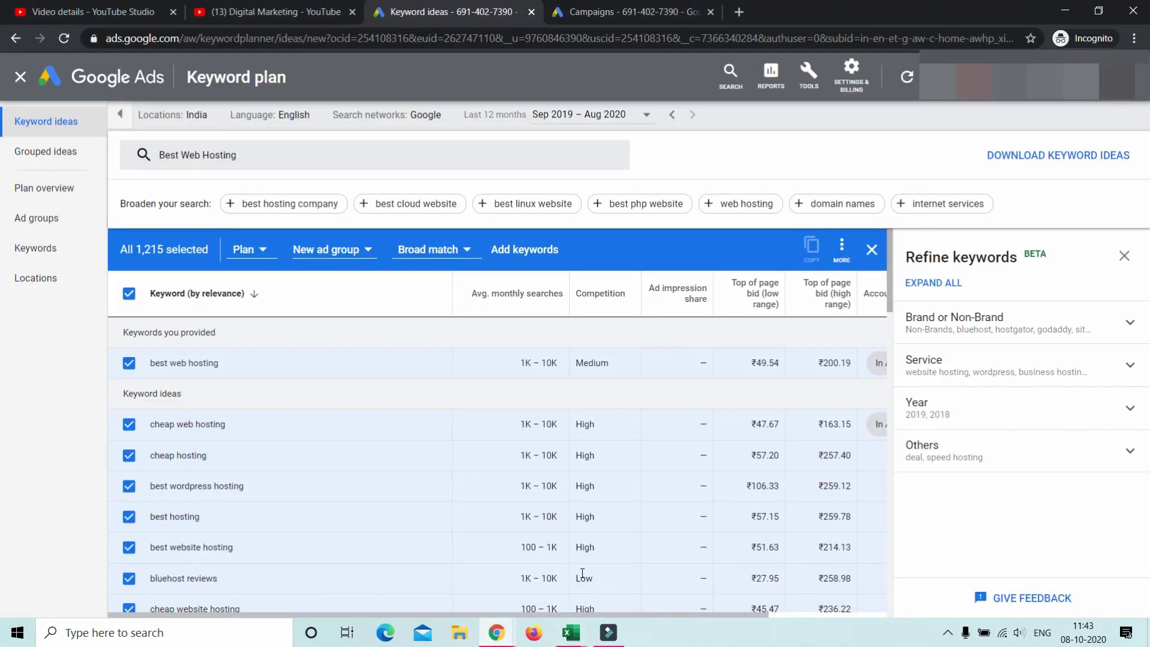